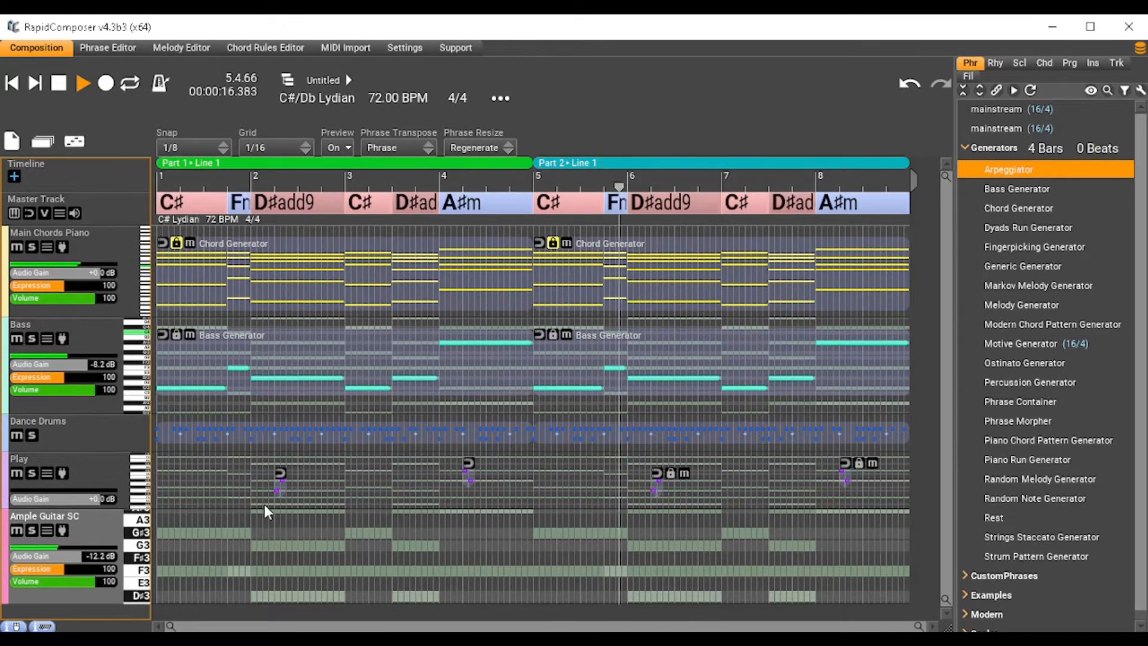
pyautogui.scroll(-3, 242, 571)
pyautogui.scroll(7, 240, 571)
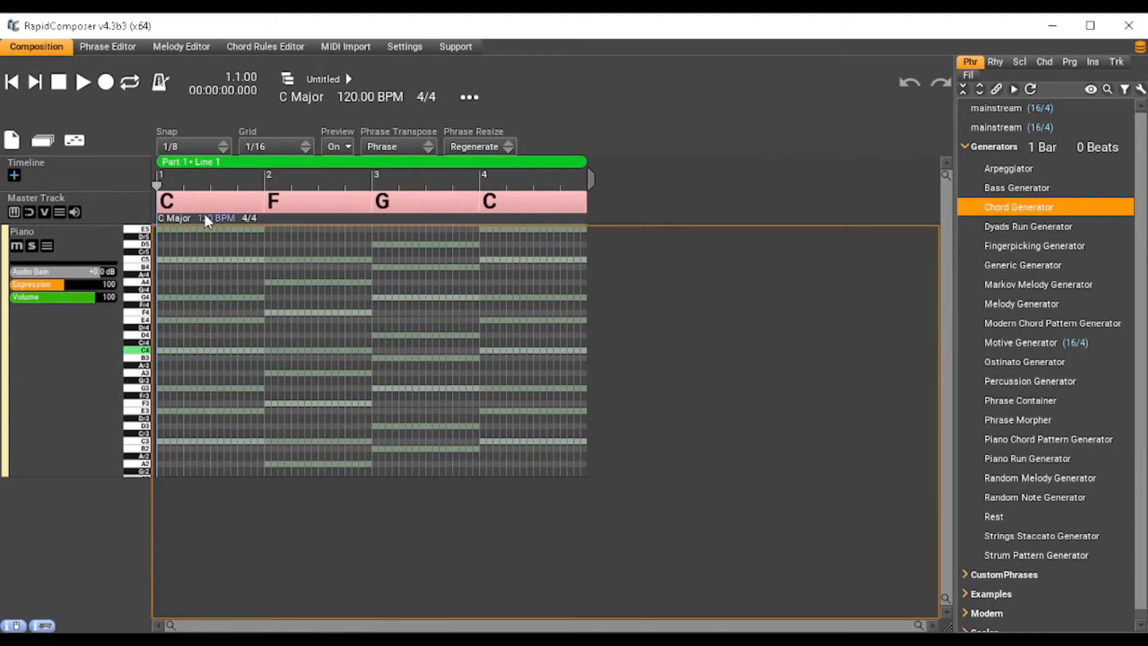
# - Set the composition's tempo to a custom value of 72 BPM
pyautogui.click(207, 218)
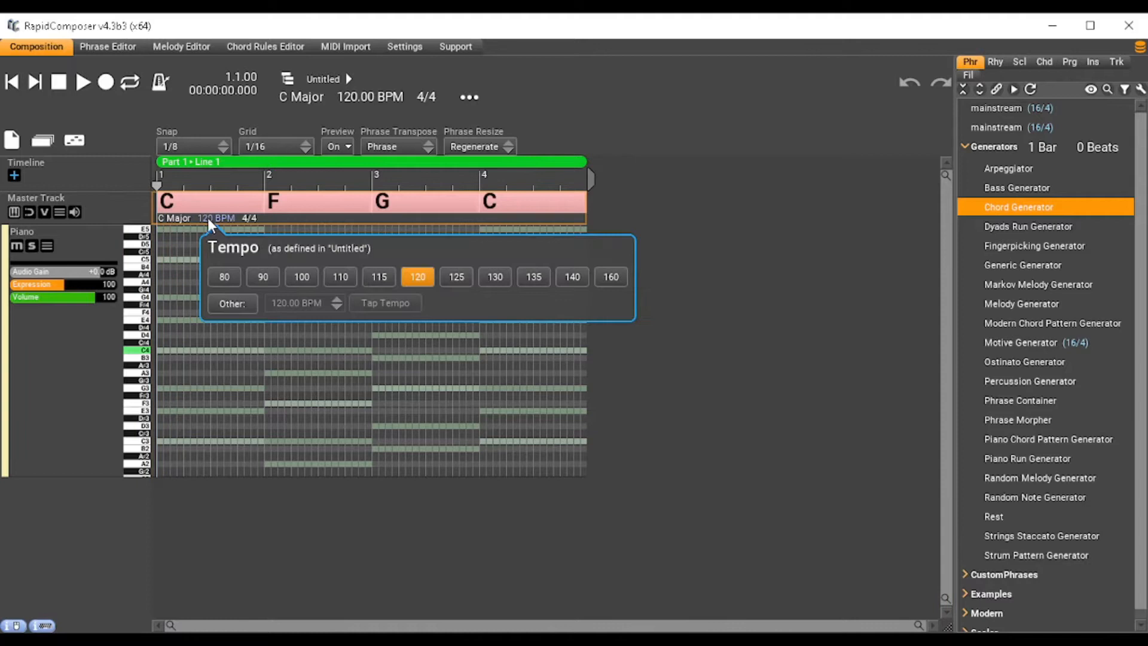
pyautogui.click(231, 305)
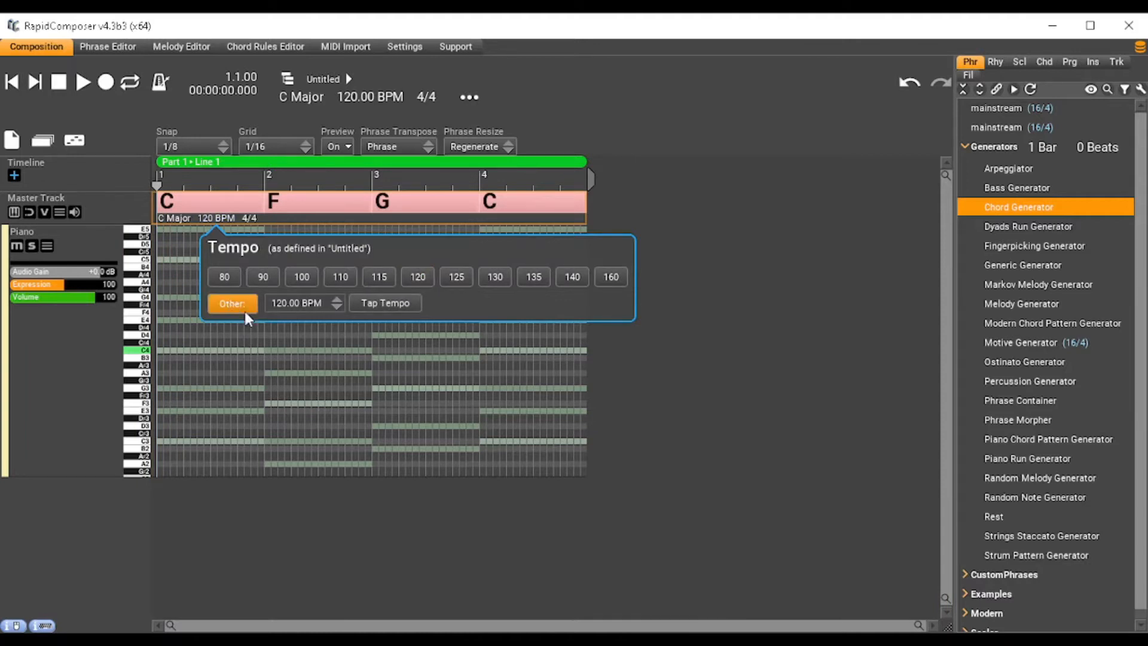
pyautogui.click(282, 307)
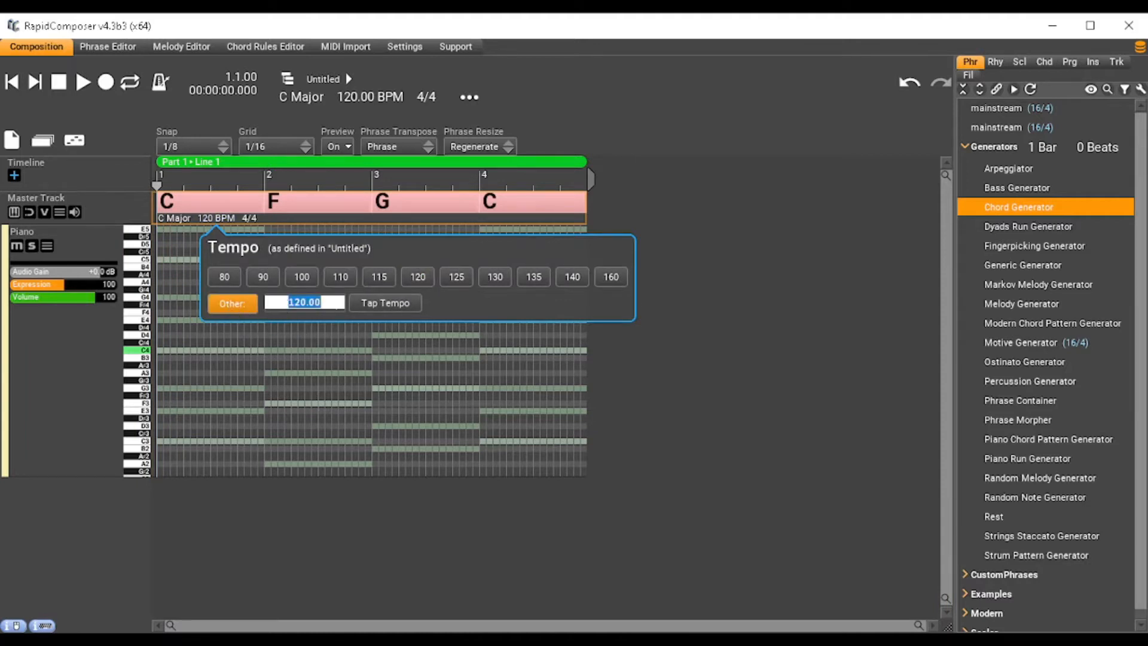
pyautogui.write('72')
pyautogui.press('Return')
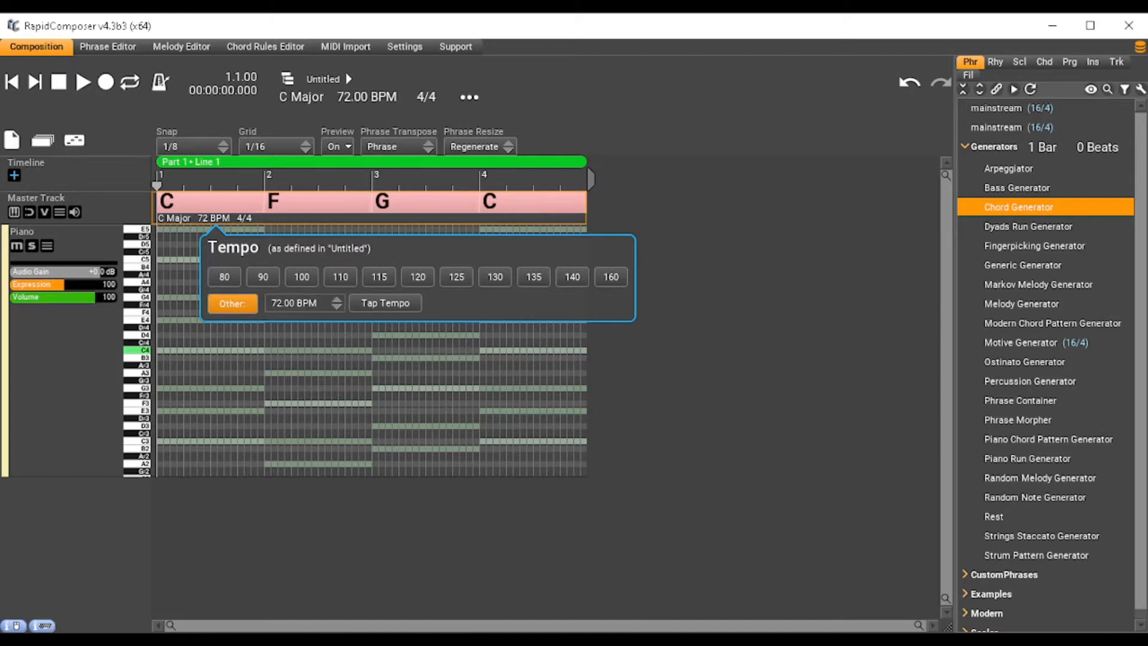
pyautogui.click(727, 524)
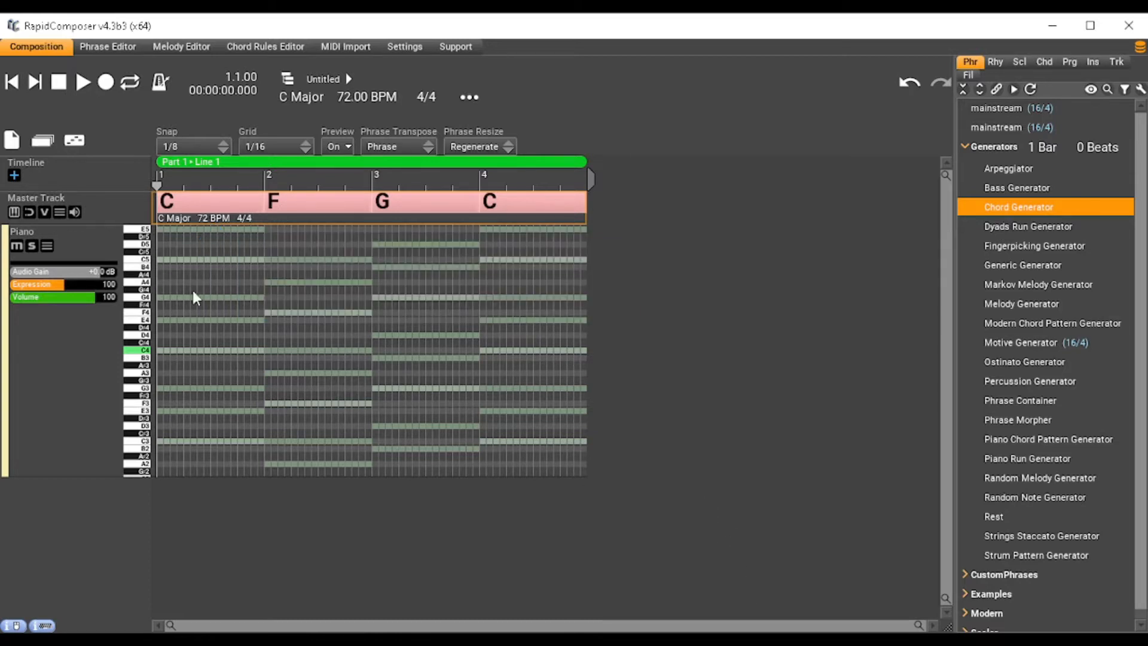
# - Change the composition's scale to C# Lydian, with the chords adapting to the new scale
pyautogui.click(164, 218)
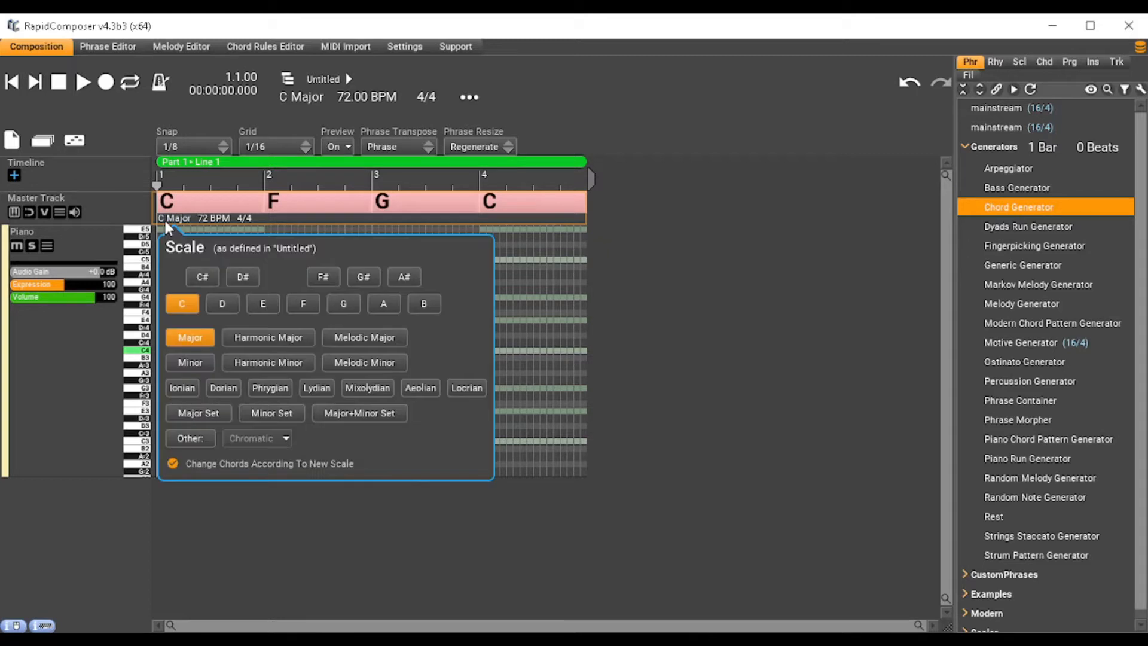
pyautogui.click(200, 278)
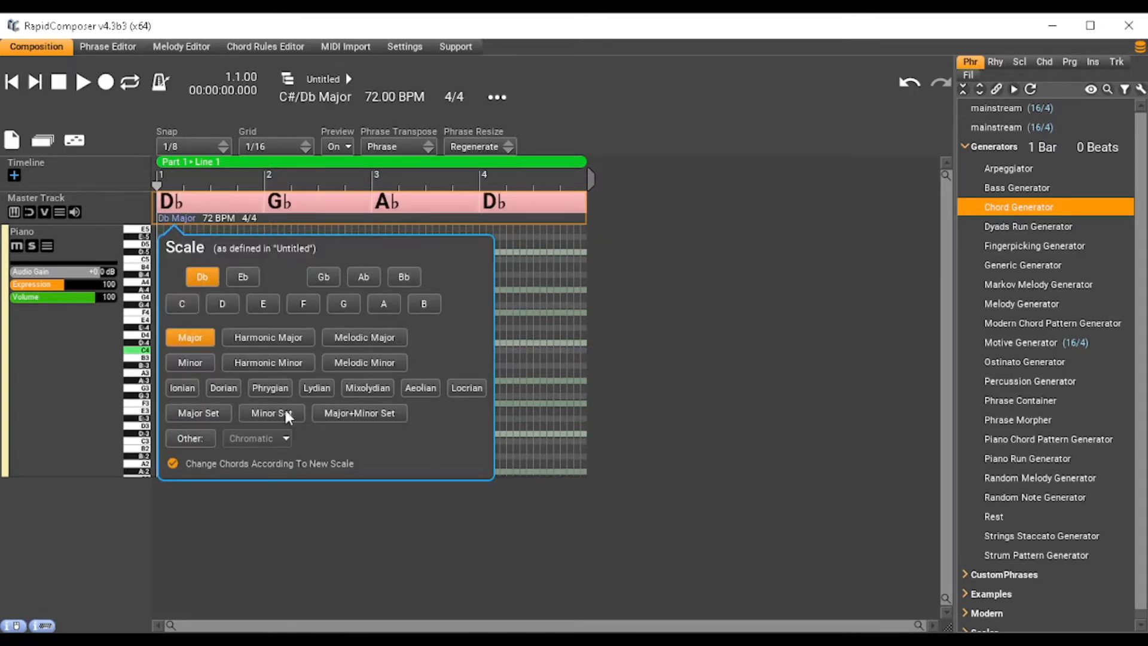
pyautogui.click(313, 387)
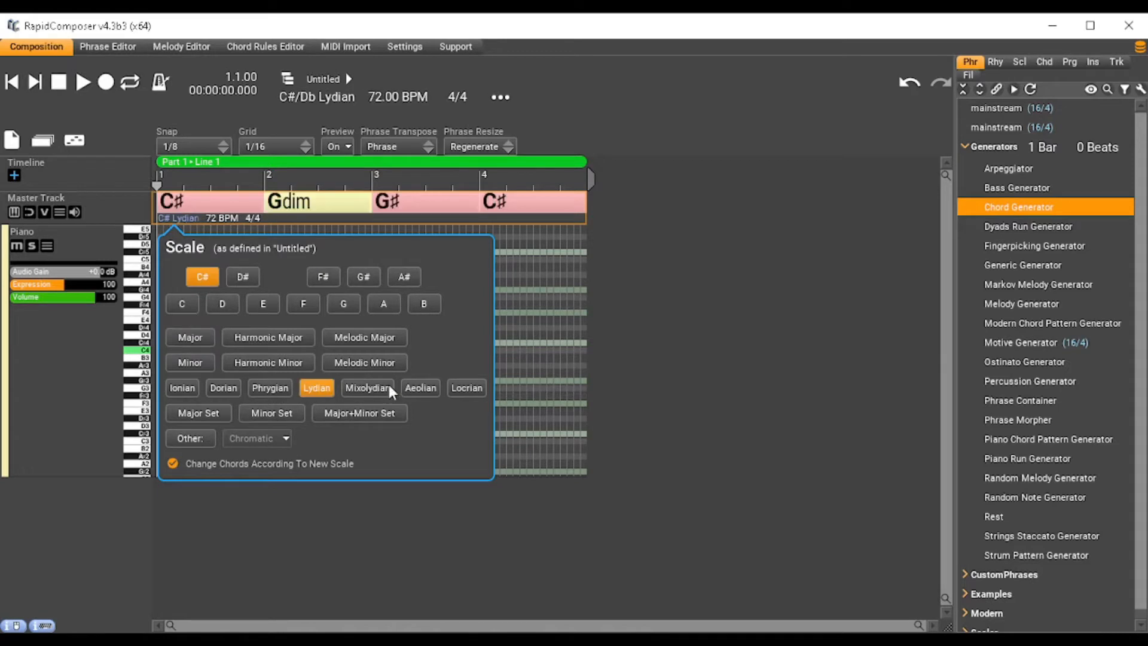
pyautogui.click(723, 388)
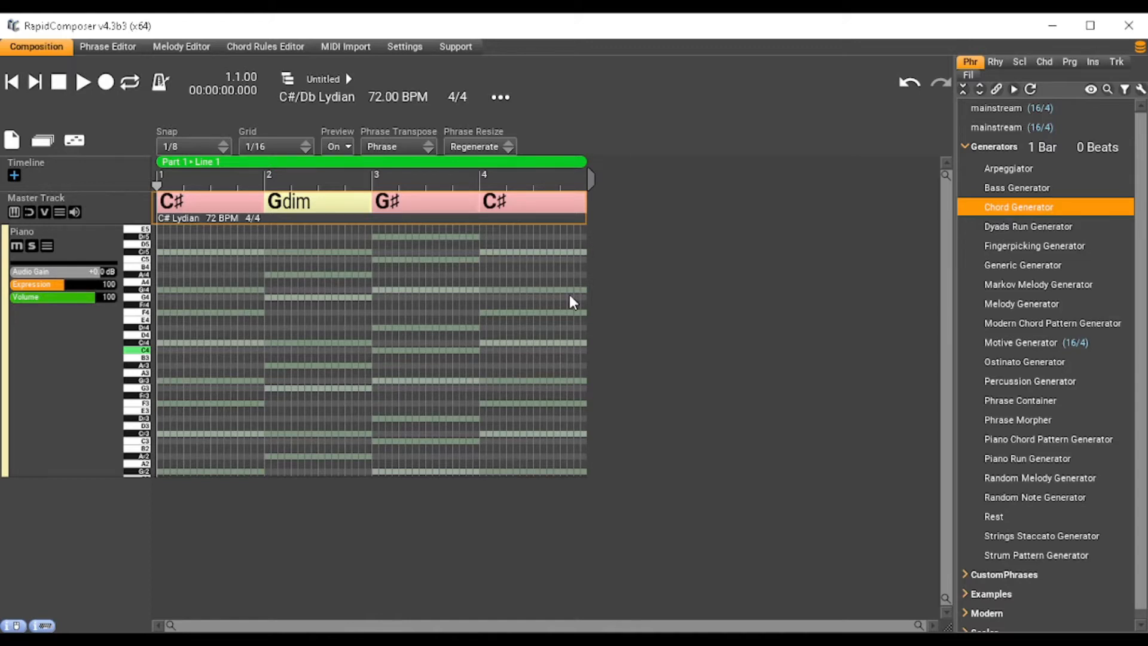
# - Split the bar 1 chord at beat 4 and change the new last-beat chord to Fm using the Circle of Fifths
pyautogui.keyDown('alt'); pyautogui.click(238, 205); pyautogui.keyUp('alt')
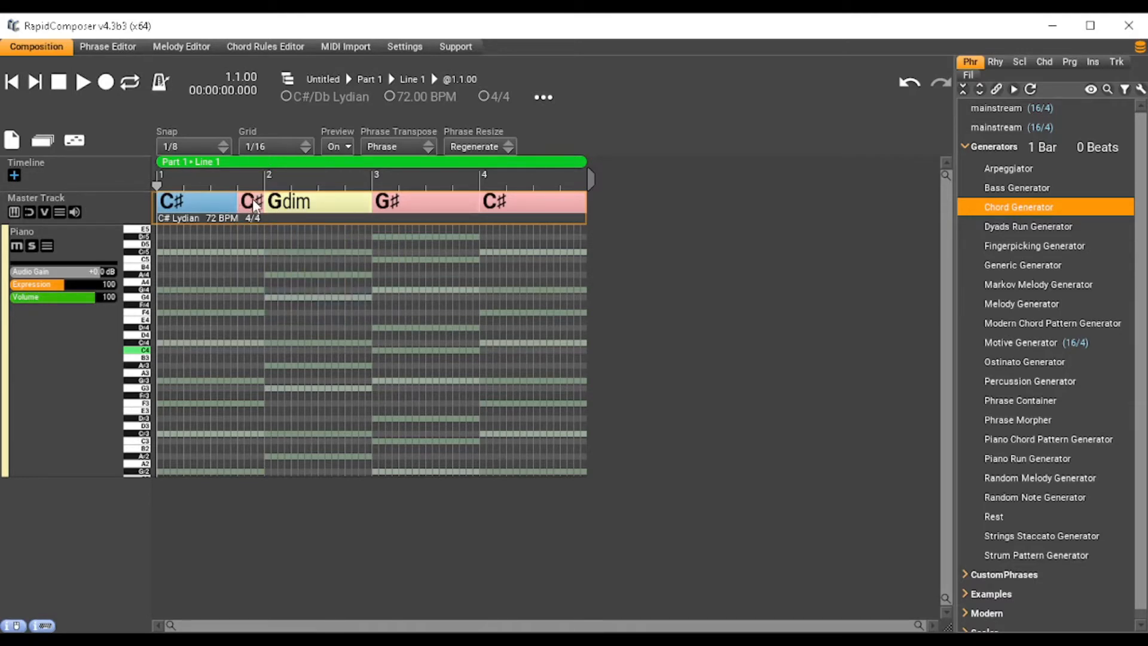
pyautogui.click(253, 205)
pyautogui.click(253, 132)
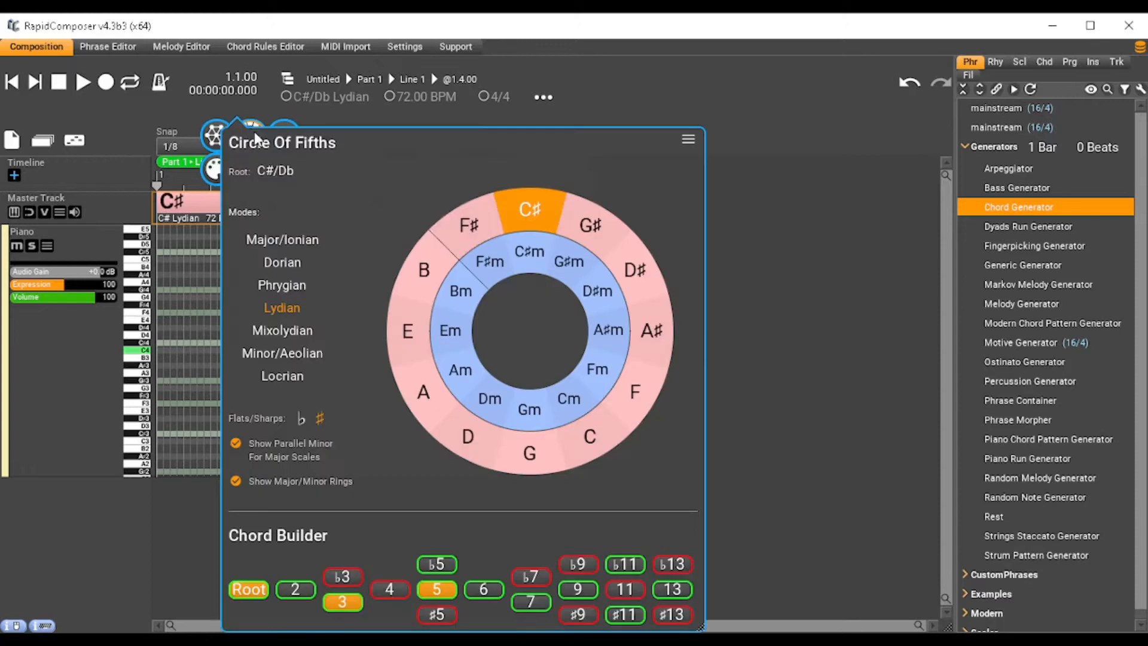
pyautogui.click(600, 371)
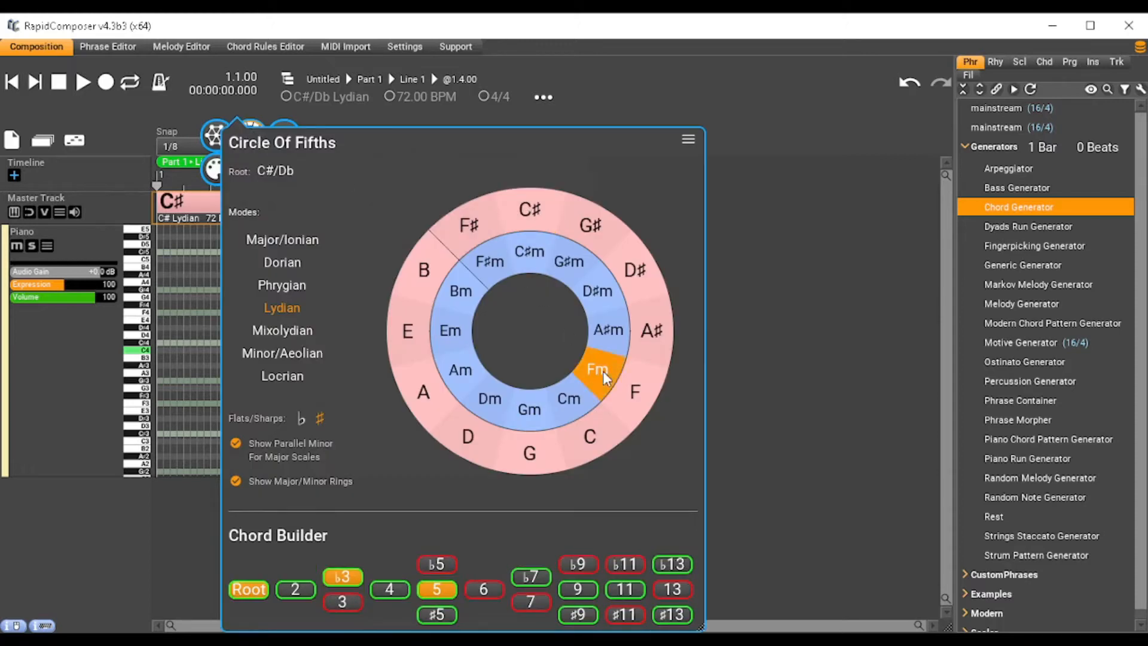
pyautogui.click(818, 360)
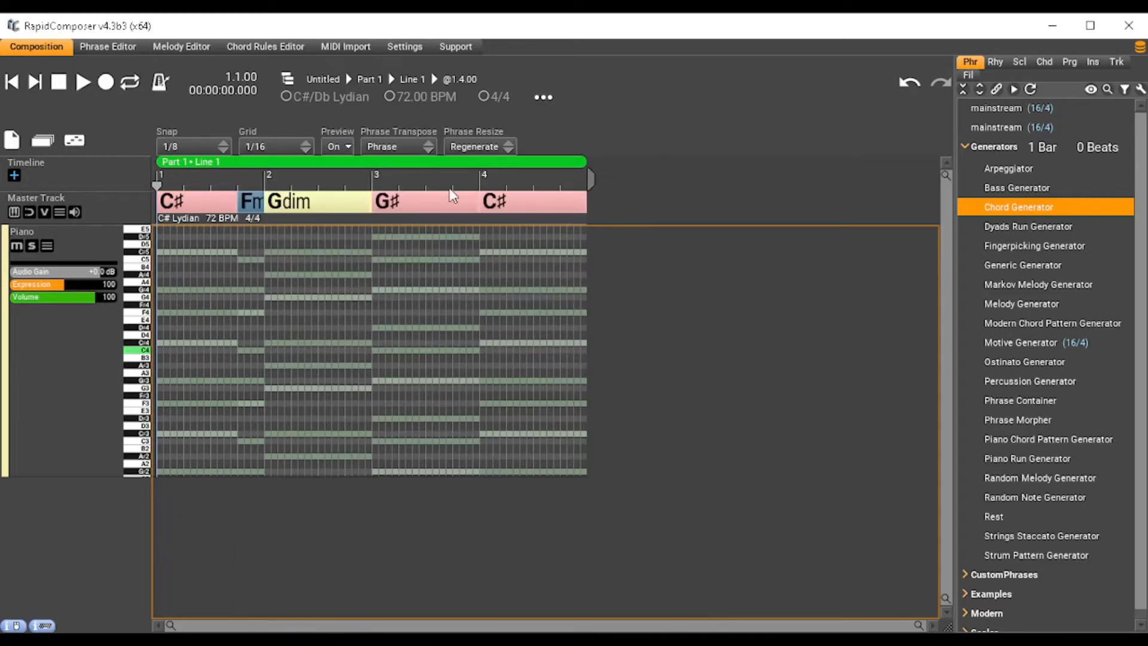
# - Change the bar 2 chord to D# with an added 9 using the Circle of Fifths and Chord Builder
pyautogui.click(335, 205)
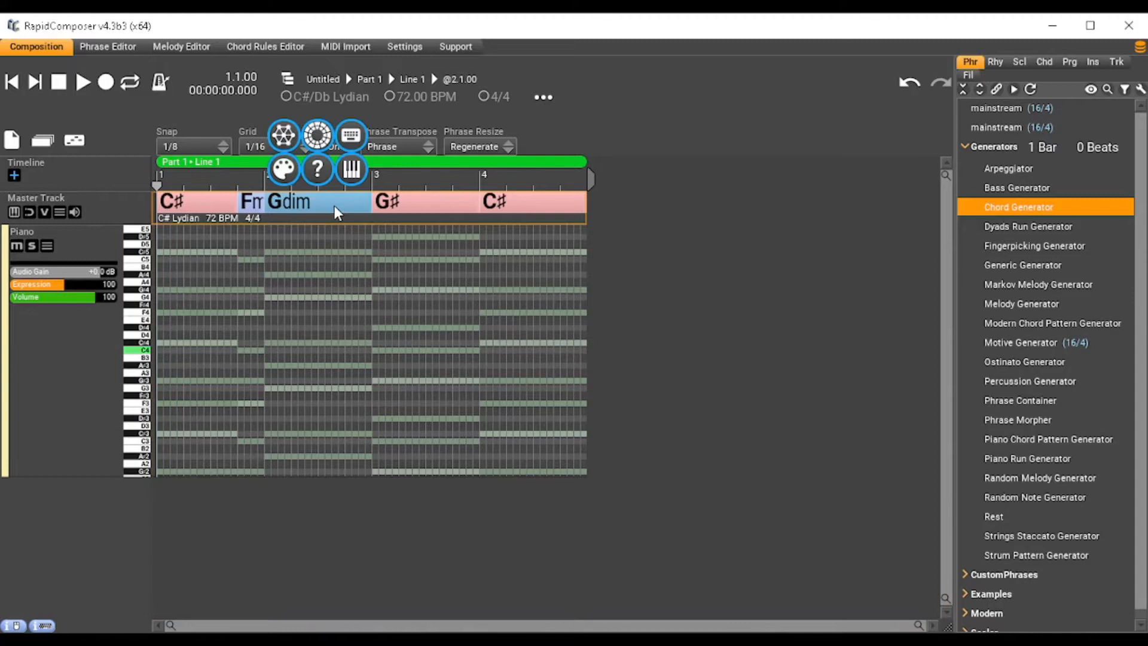
pyautogui.click(323, 137)
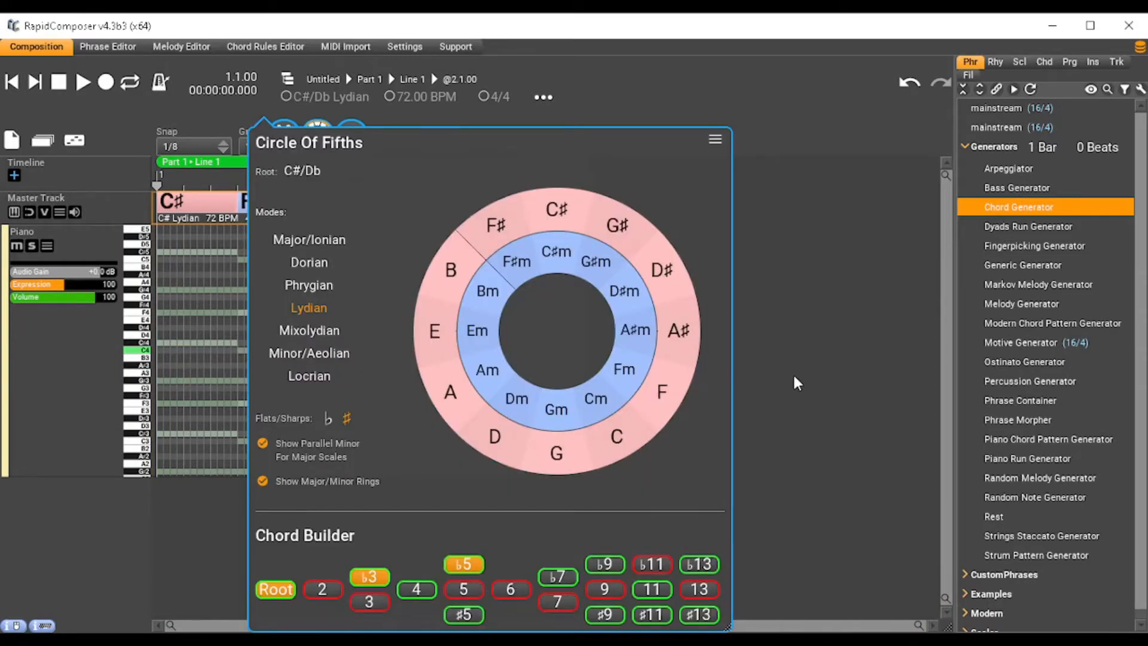
pyautogui.click(663, 269)
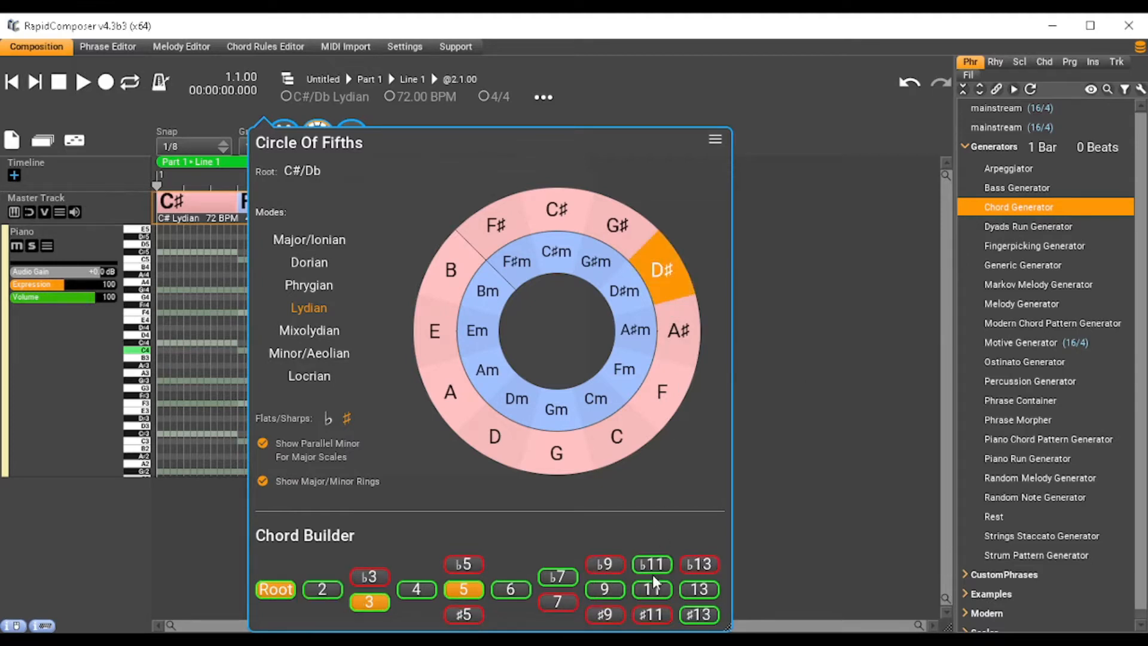
pyautogui.click(606, 589)
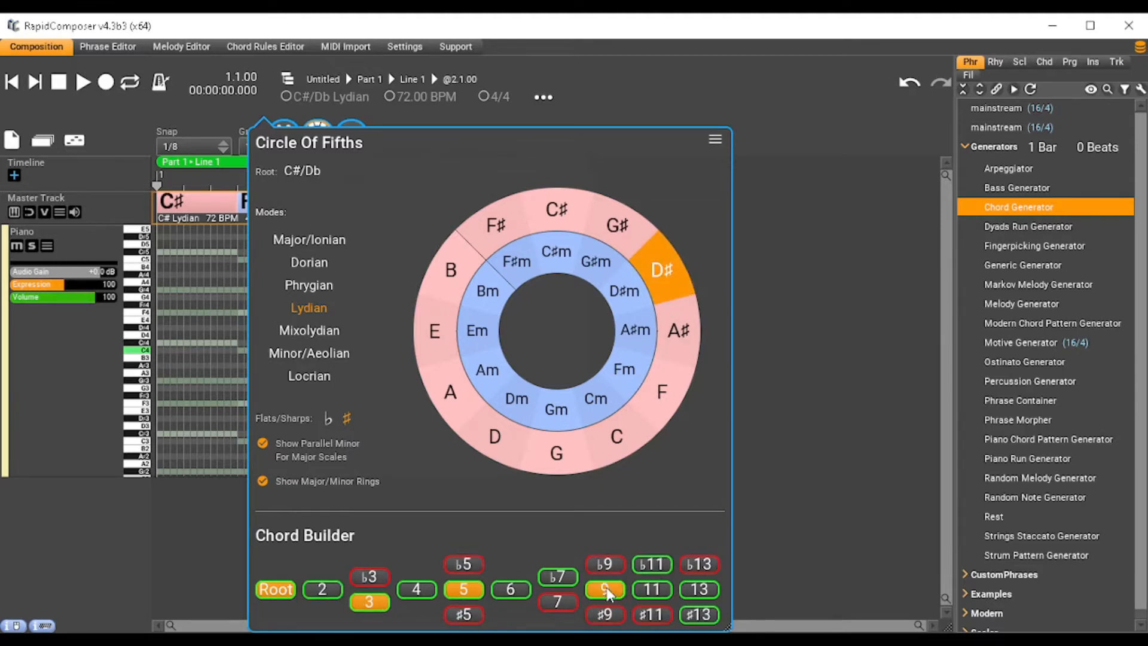
pyautogui.click(827, 490)
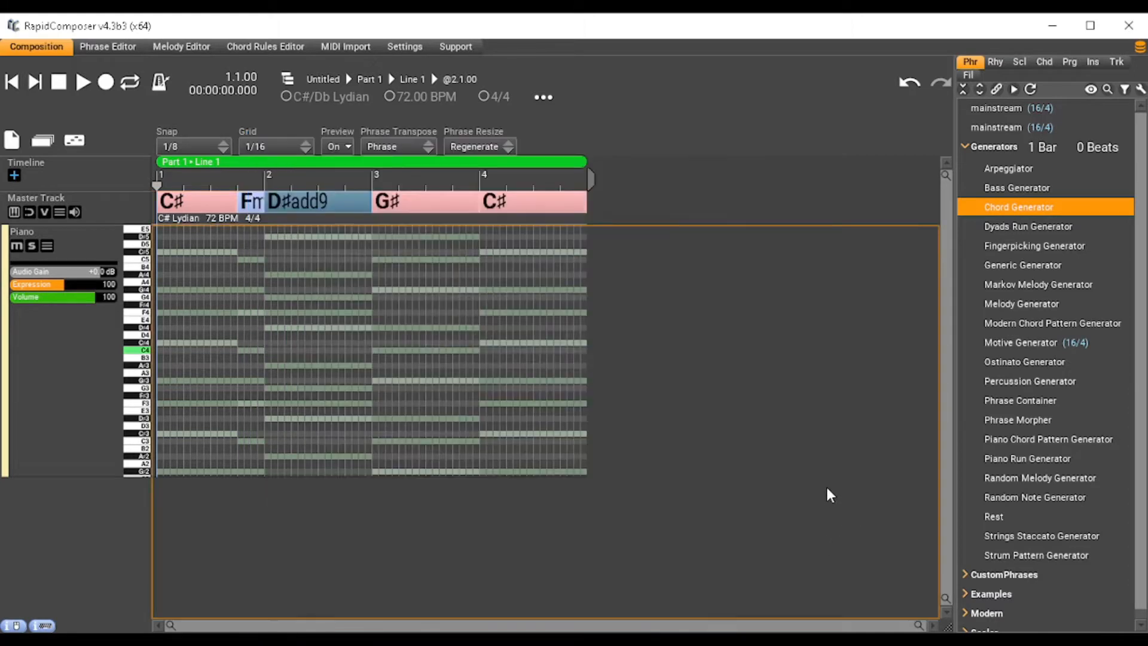
# - Split the bar 3 chord in half at beat 3 and change its first half to C# using the Circle of Fifths
pyautogui.keyDown('alt'); pyautogui.click(425, 206); pyautogui.keyUp('alt')
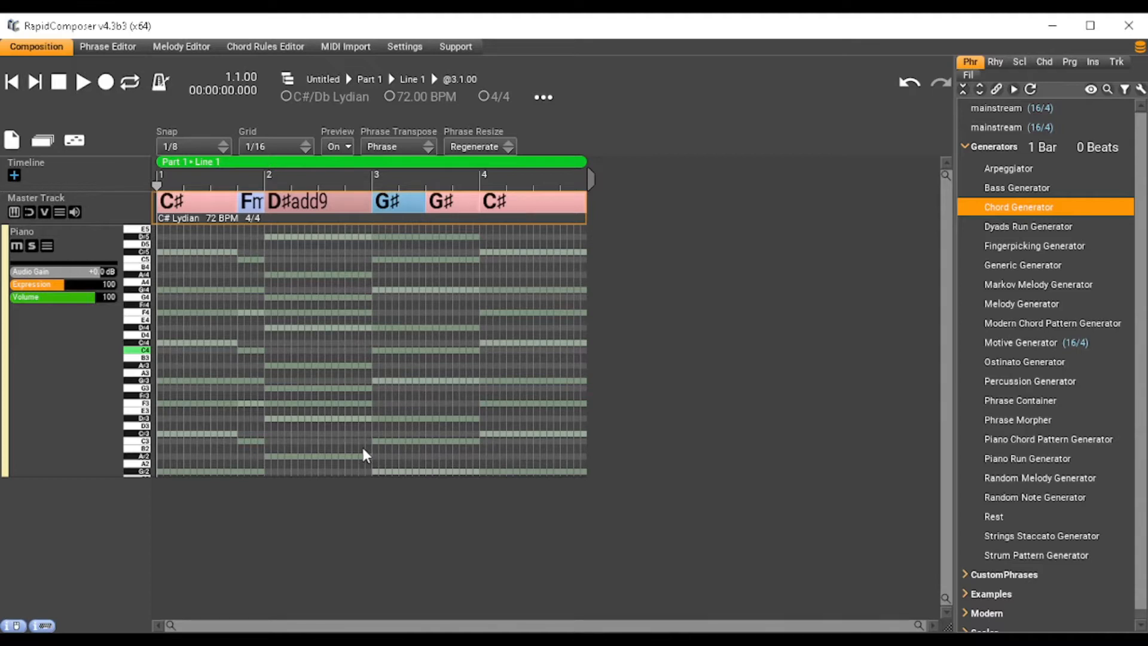
pyautogui.doubleClick(408, 205)
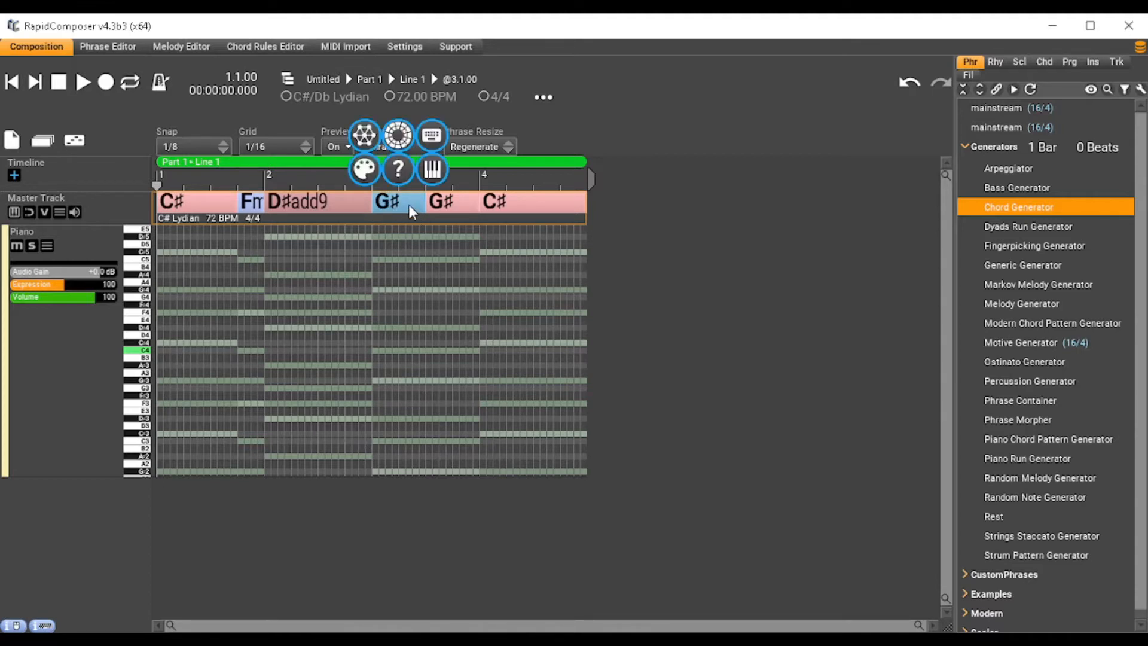
pyautogui.click(398, 137)
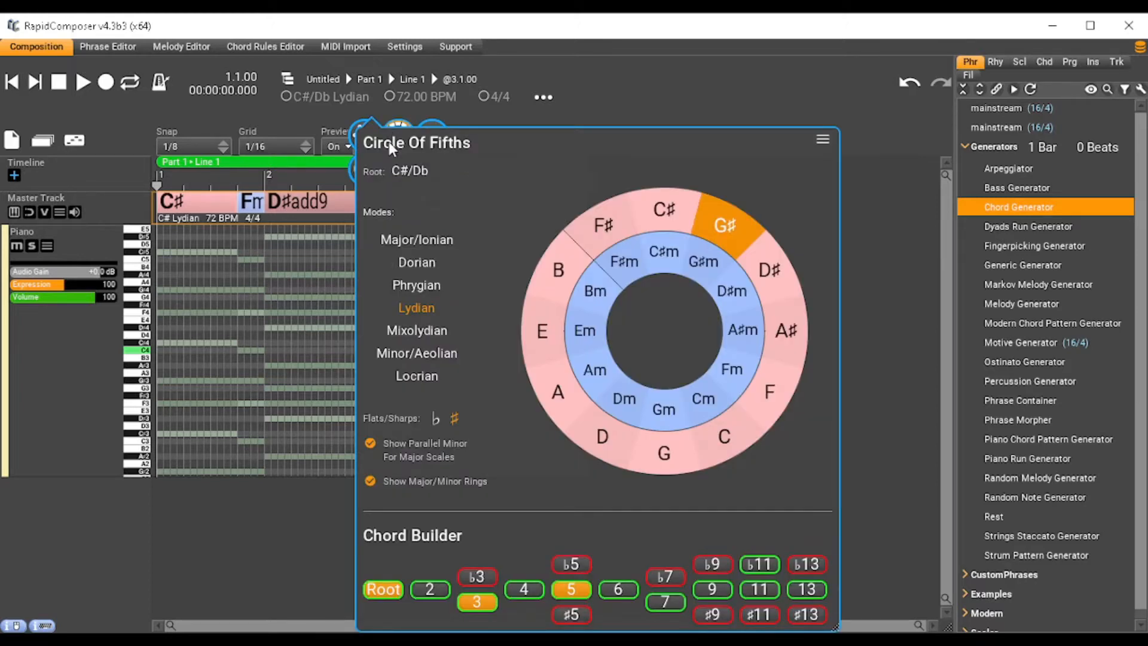
pyautogui.click(661, 213)
pyautogui.click(885, 236)
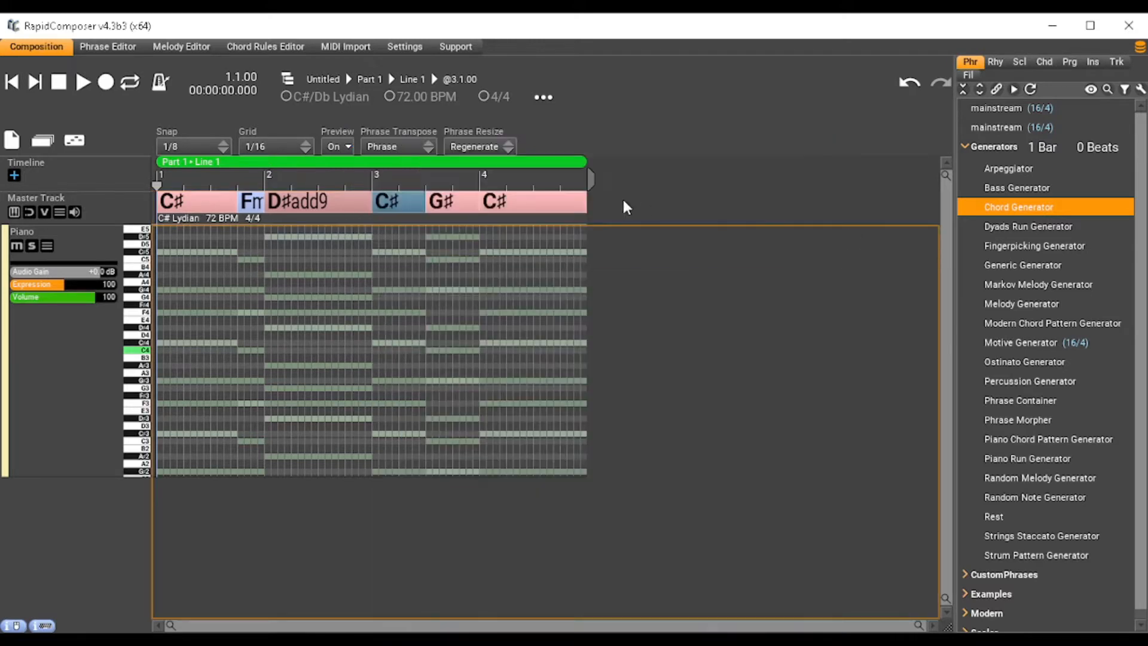
# - Change the chord in the second half of bar 3 to D# with an added 9
pyautogui.click(443, 209)
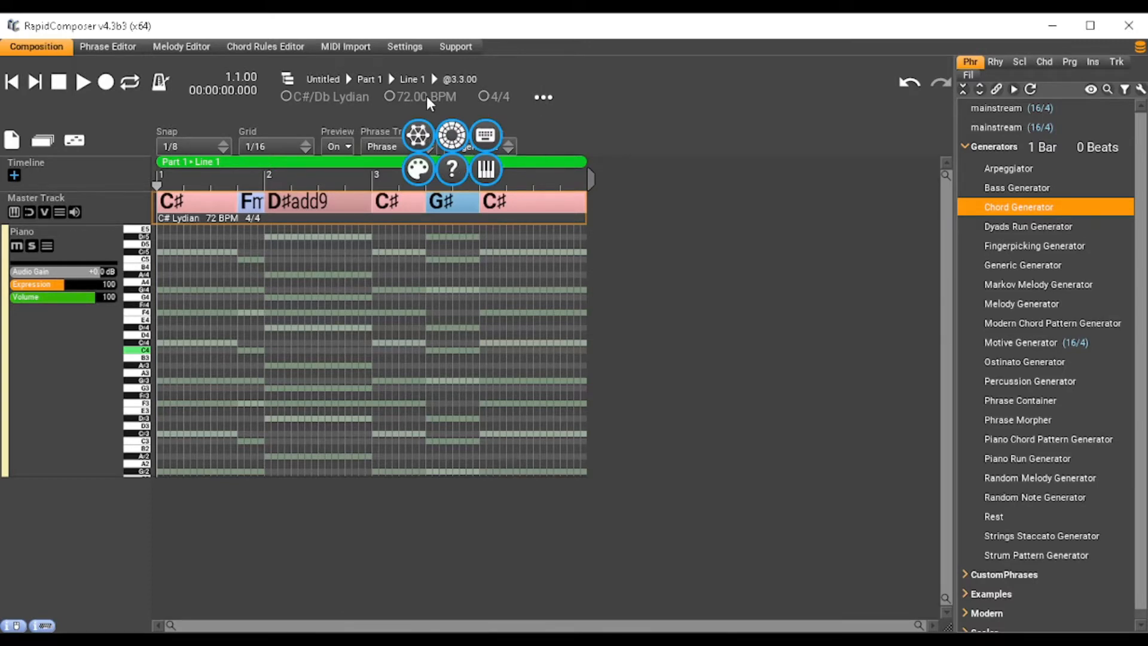
pyautogui.click(450, 135)
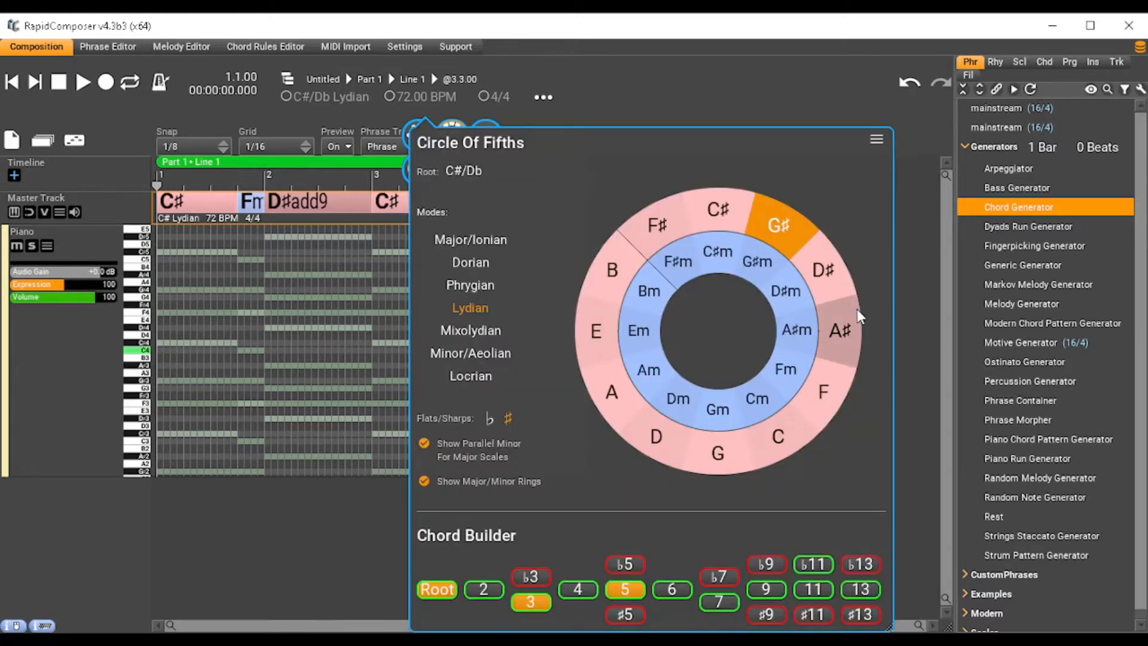
pyautogui.click(827, 278)
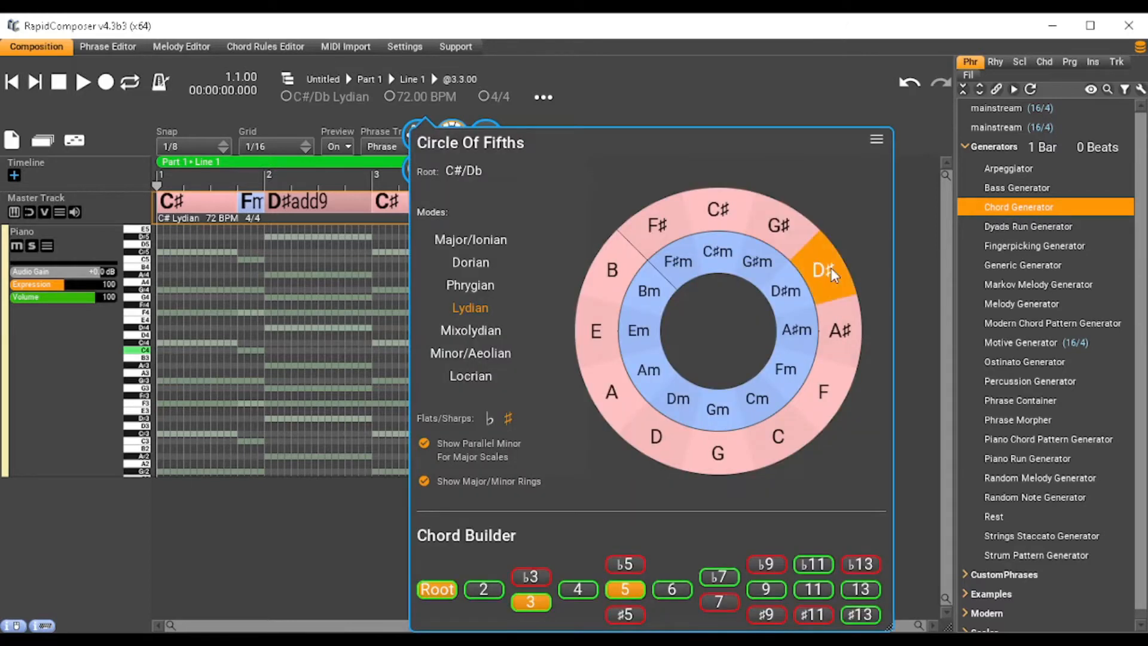
pyautogui.click(766, 590)
pyautogui.click(899, 461)
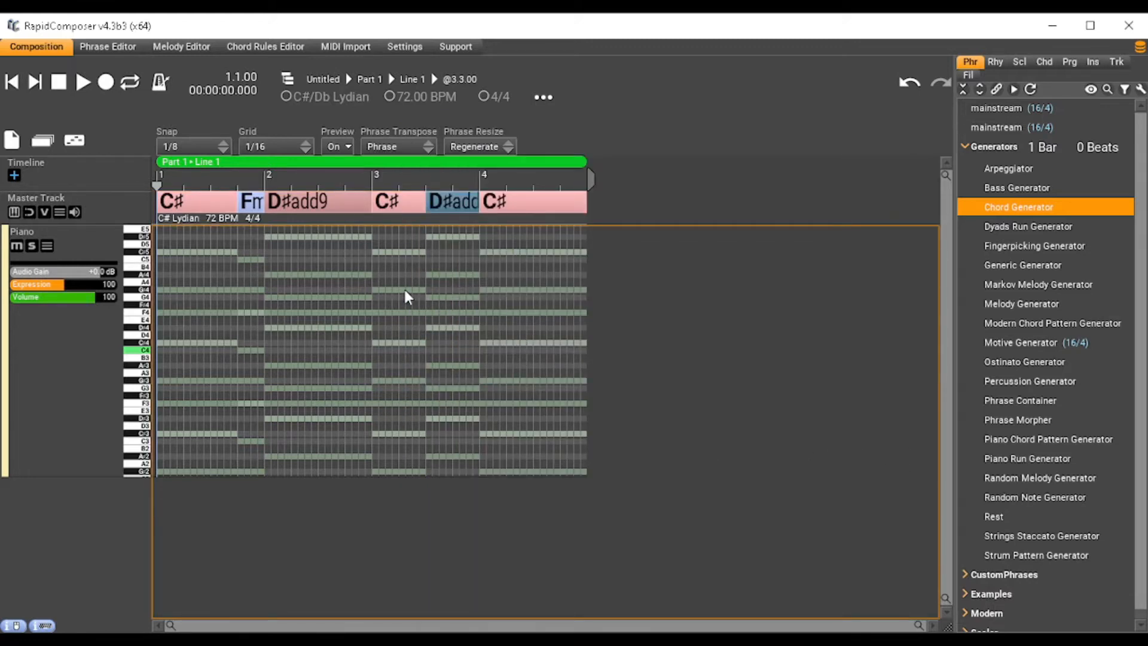
# - Change the bar 4 chord to A#m using the Circle of Fifths
pyautogui.click(515, 204)
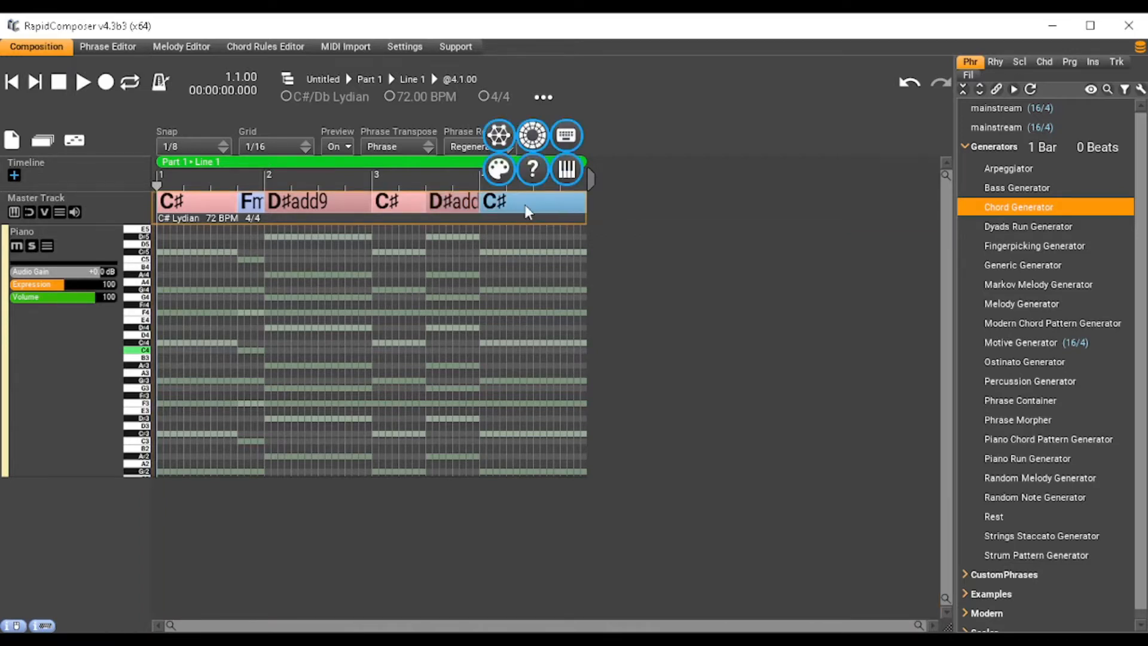
pyautogui.click(526, 138)
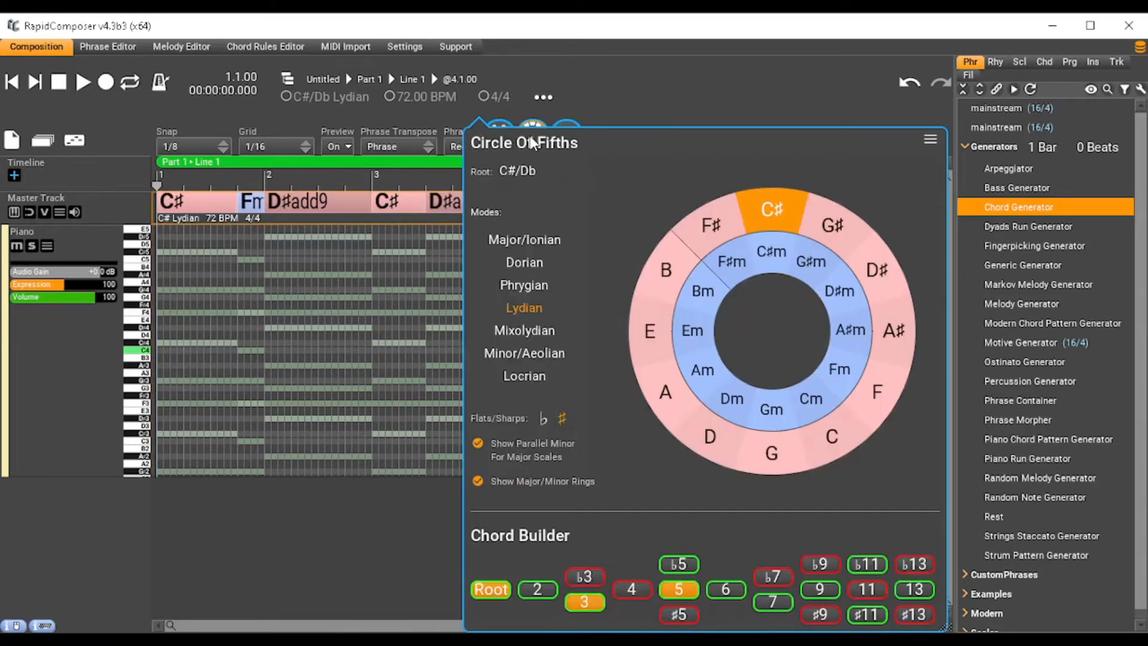
pyautogui.click(836, 328)
pyautogui.click(725, 80)
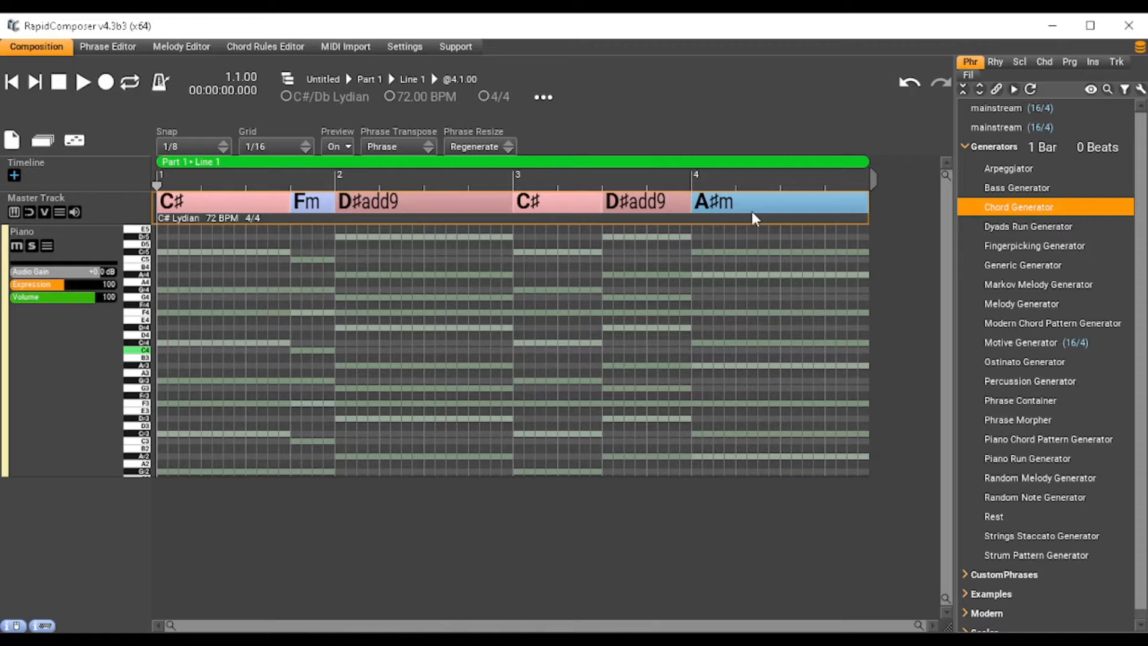
pyautogui.click(314, 540)
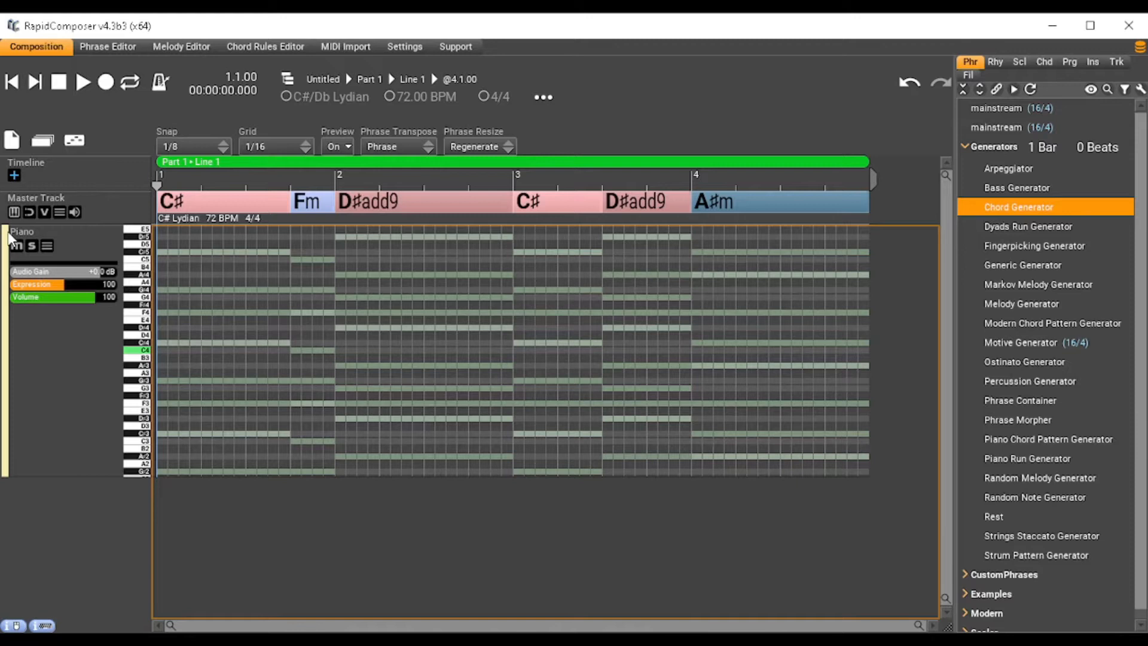
# - Assign the LABS (64 Bit) instrument with Soft Piano to the piano track and turn its large dial up to about halfway
pyautogui.doubleClick(70, 397)
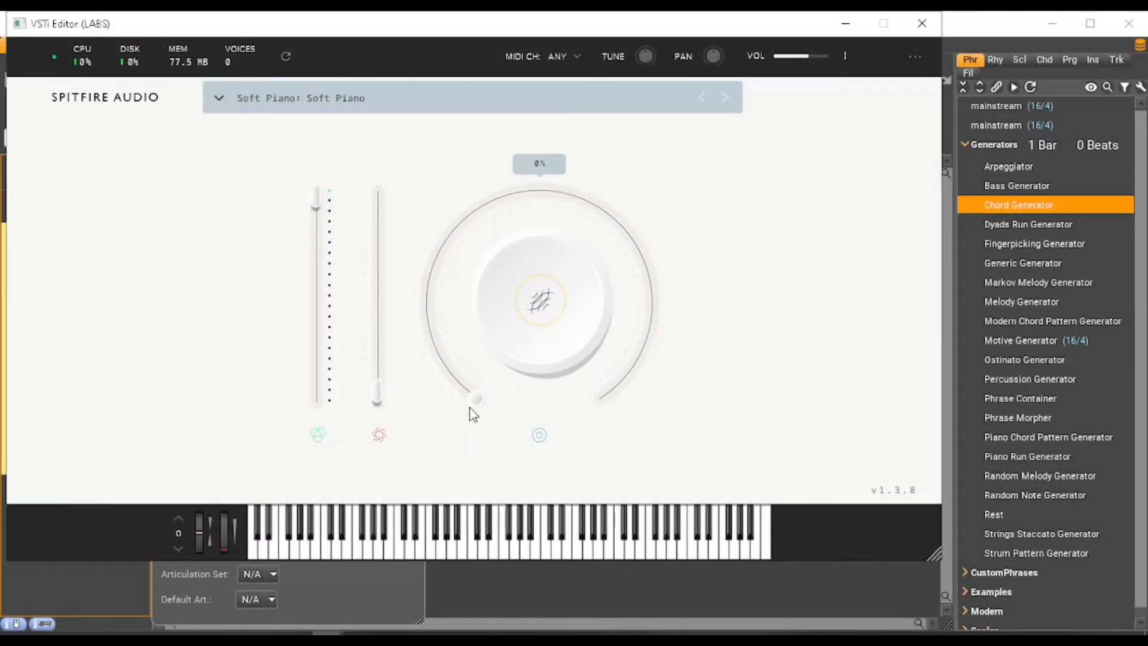
pyautogui.moveTo(475, 403); pyautogui.dragTo(540, 85)
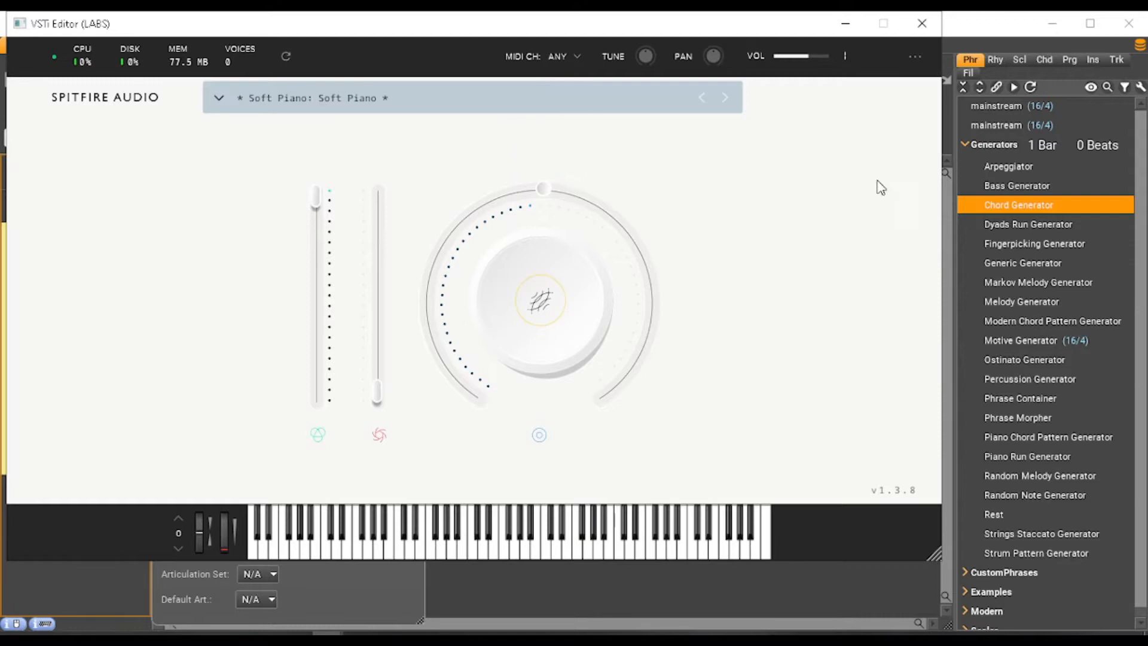
pyautogui.click(925, 26)
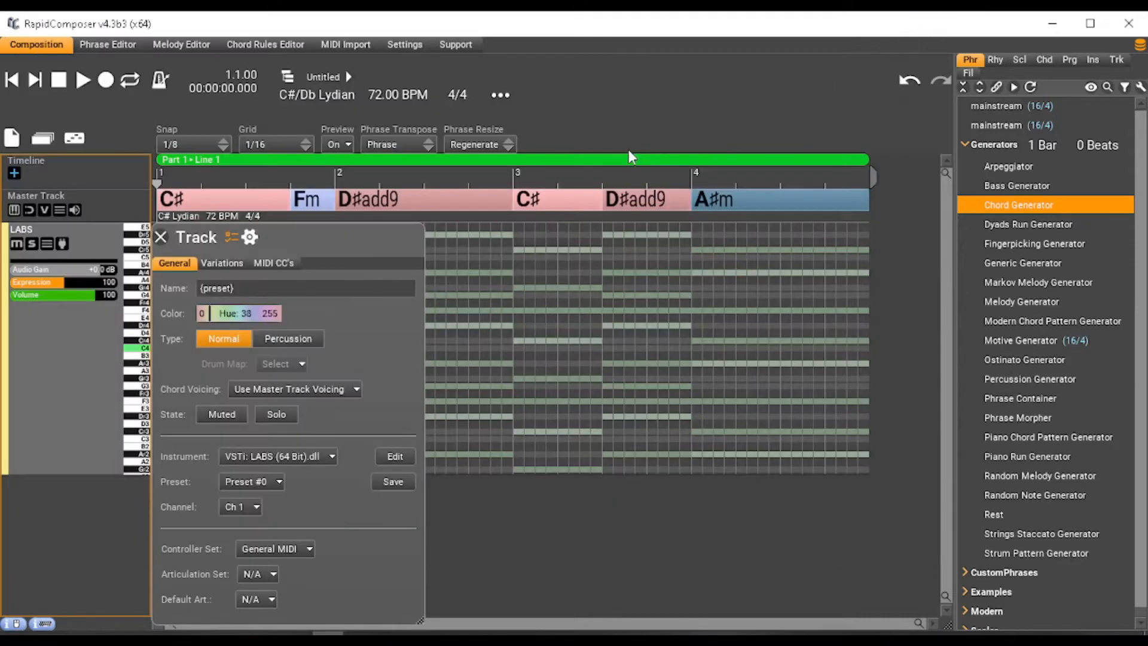
pyautogui.click(161, 238)
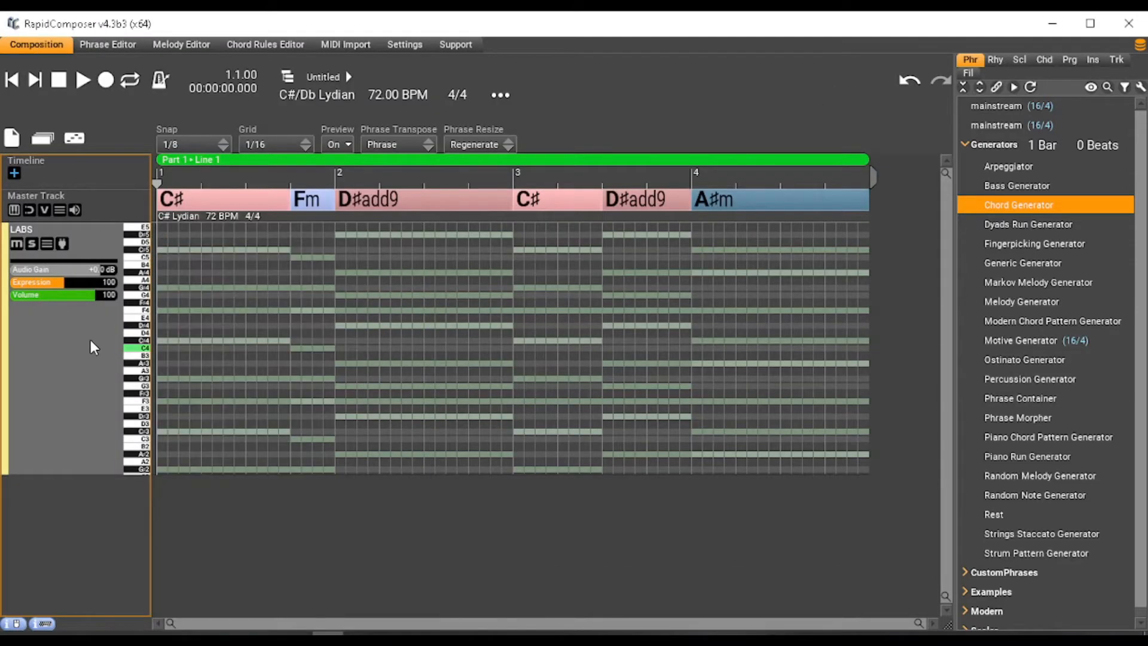
# - Fill the LABS track with the master track chords using voice leading and joined notes
pyautogui.click(44, 387)
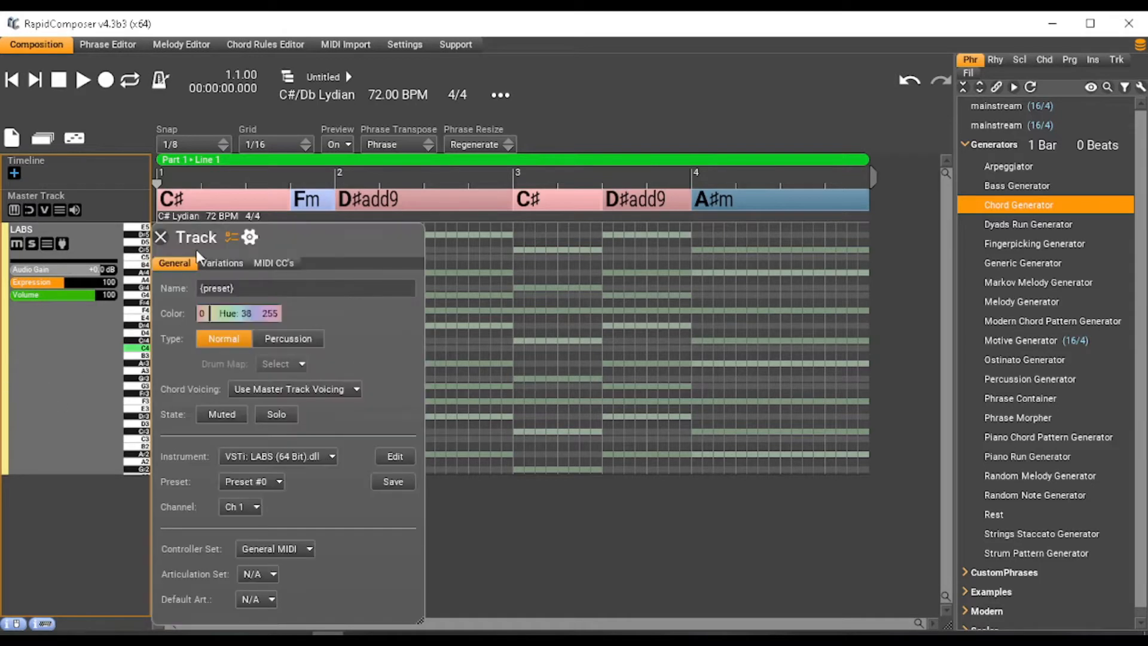
pyautogui.click(250, 237)
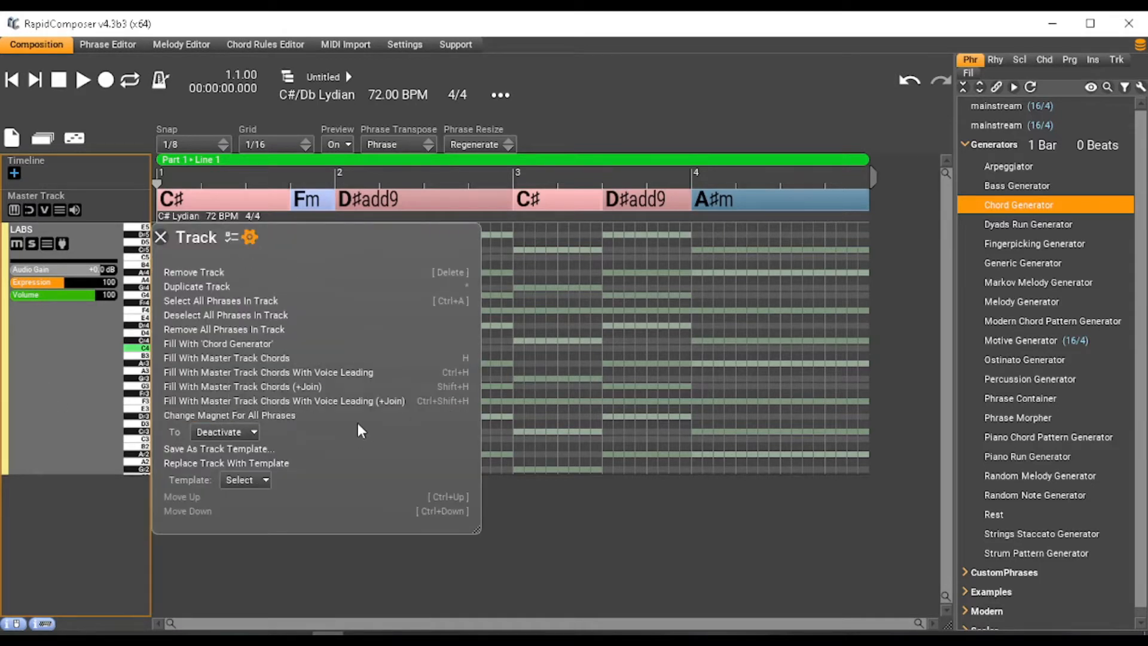
pyautogui.click(346, 402)
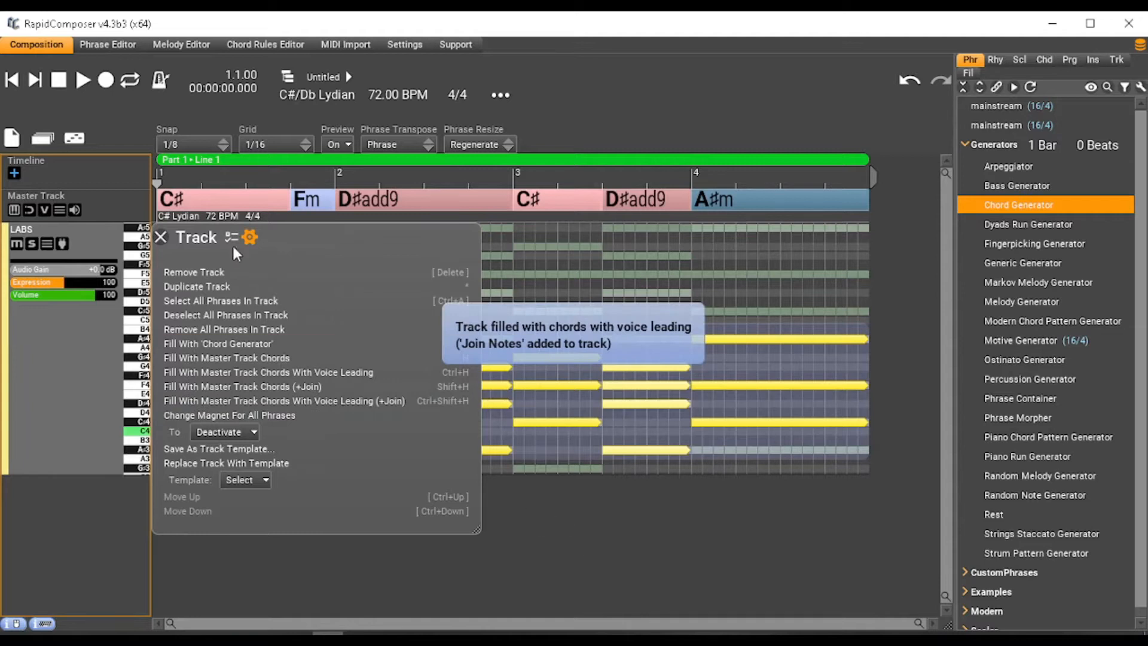
pyautogui.click(158, 237)
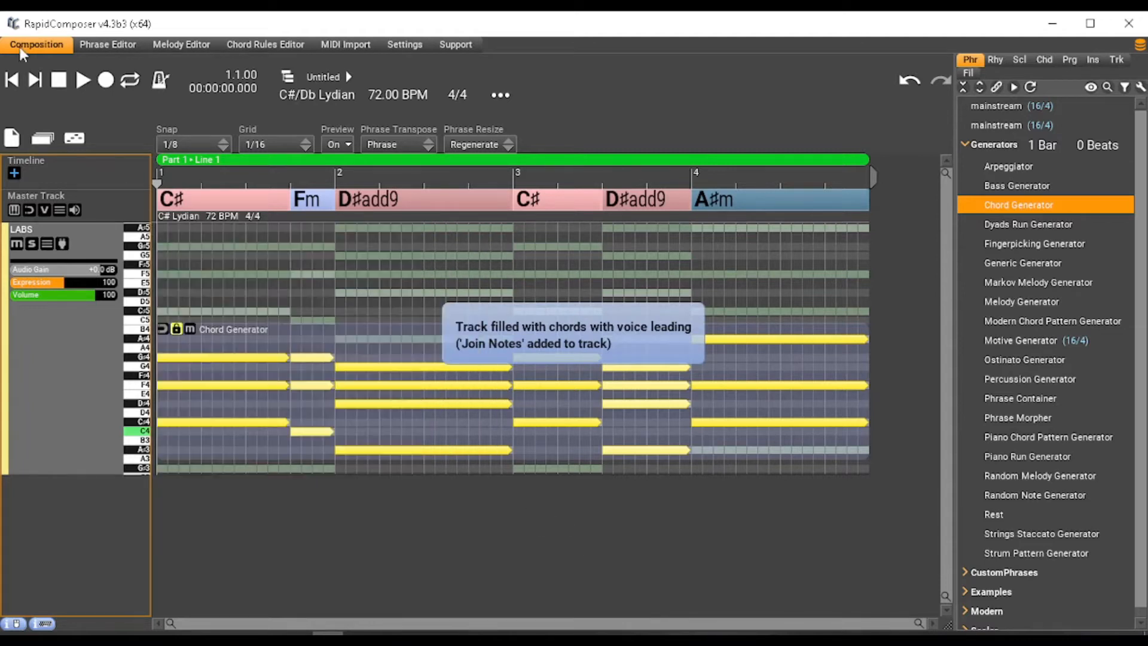
# - Play back the voice-led piano chords, stop in bar 4 and return the playhead to the start
pyautogui.click(79, 81)
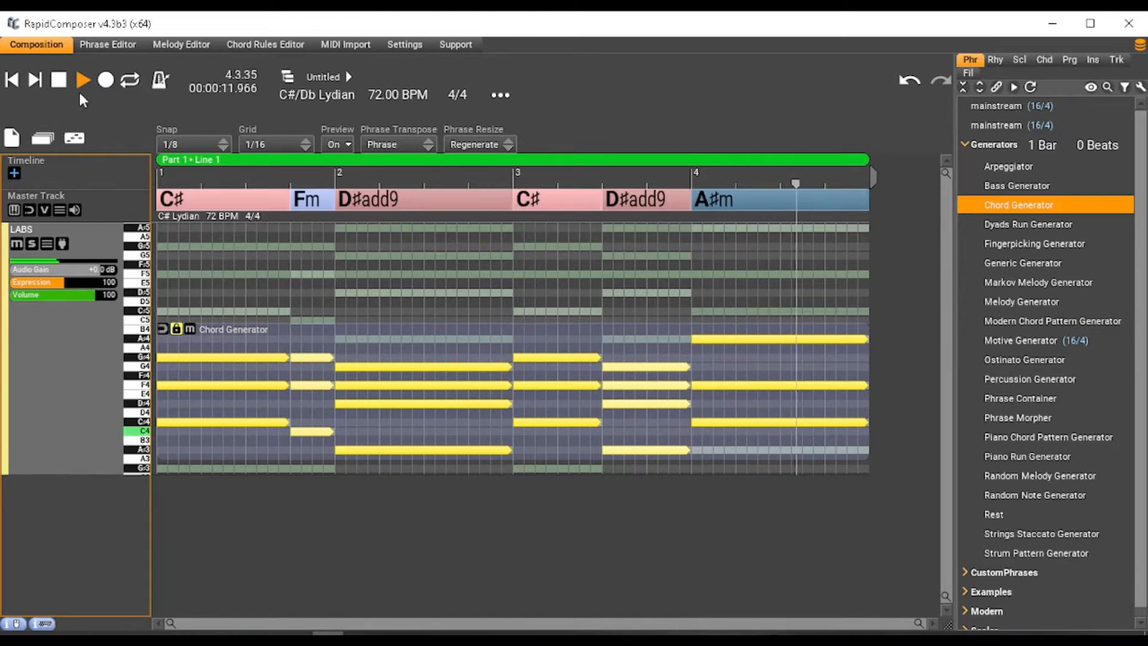
pyautogui.click(59, 84)
pyautogui.click(12, 80)
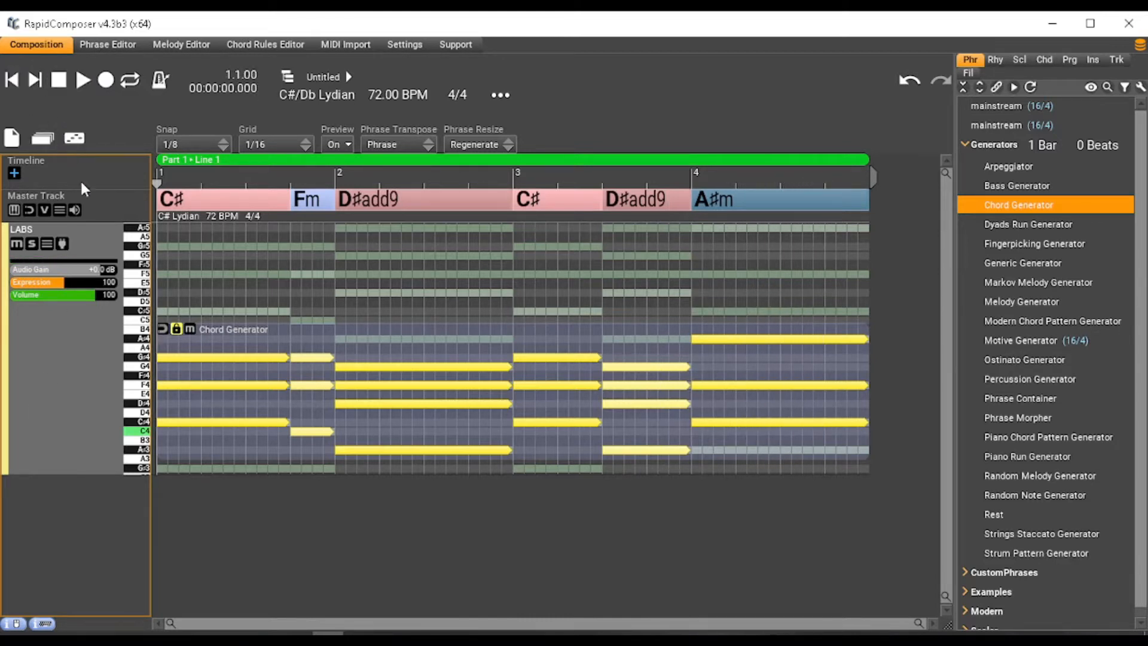
# - Add bass notes one and two octaves below to the Chord Generator phrase and apply them to the selection
pyautogui.click(244, 372)
pyautogui.moveTo(396, 381); pyautogui.dragTo(592, 222)
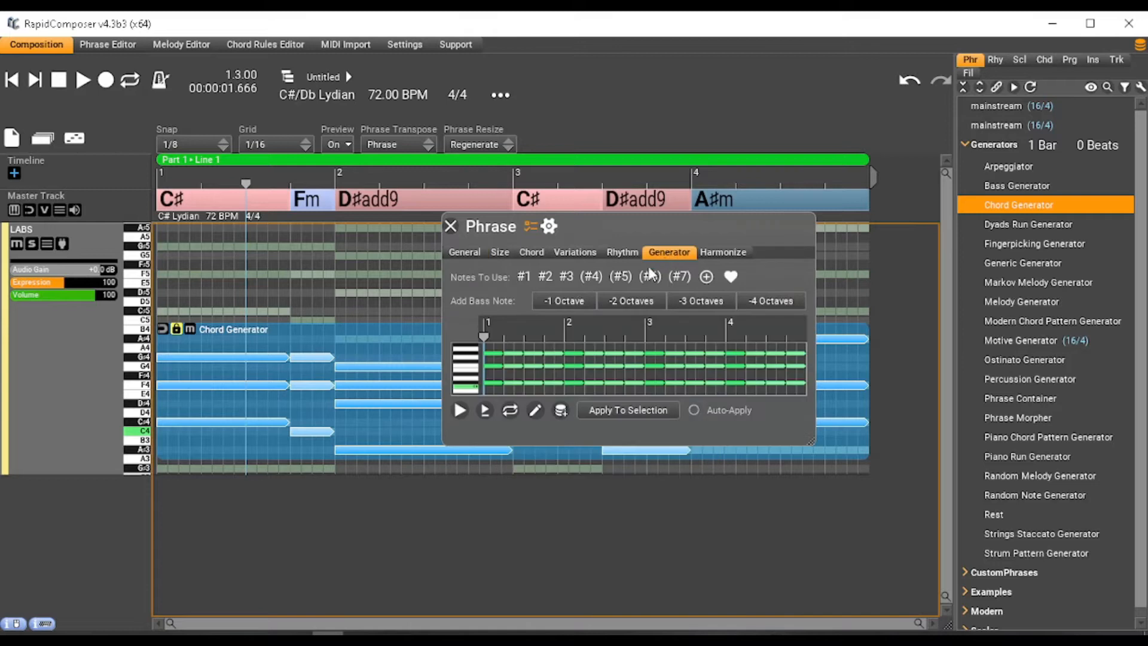
pyautogui.click(569, 300)
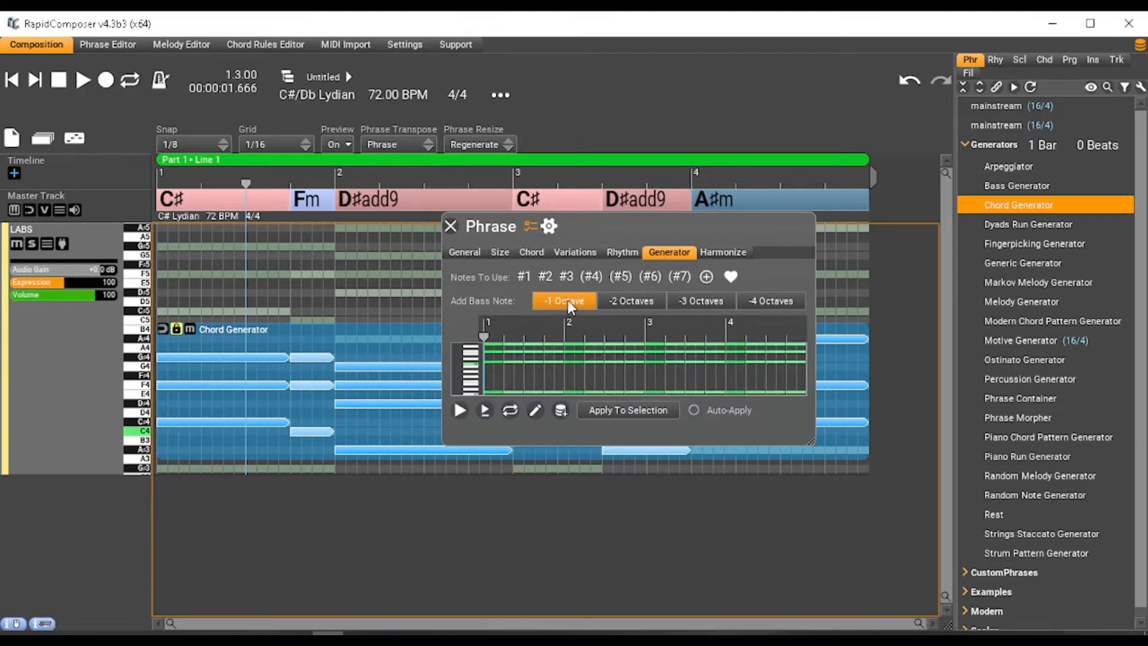
pyautogui.click(630, 308)
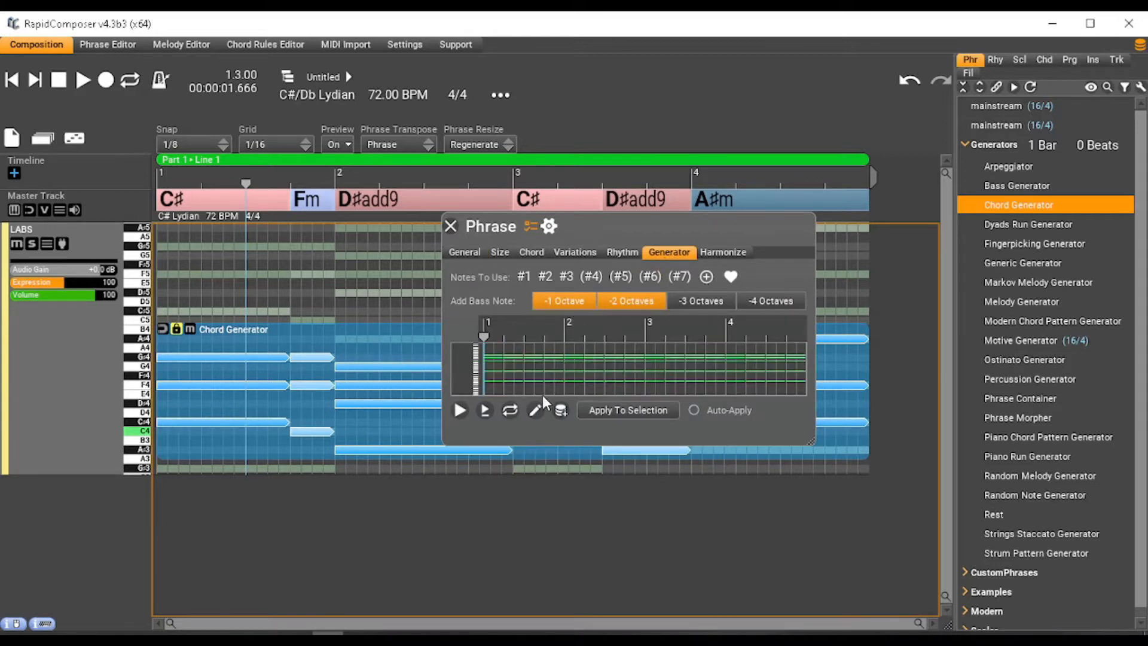
pyautogui.click(614, 412)
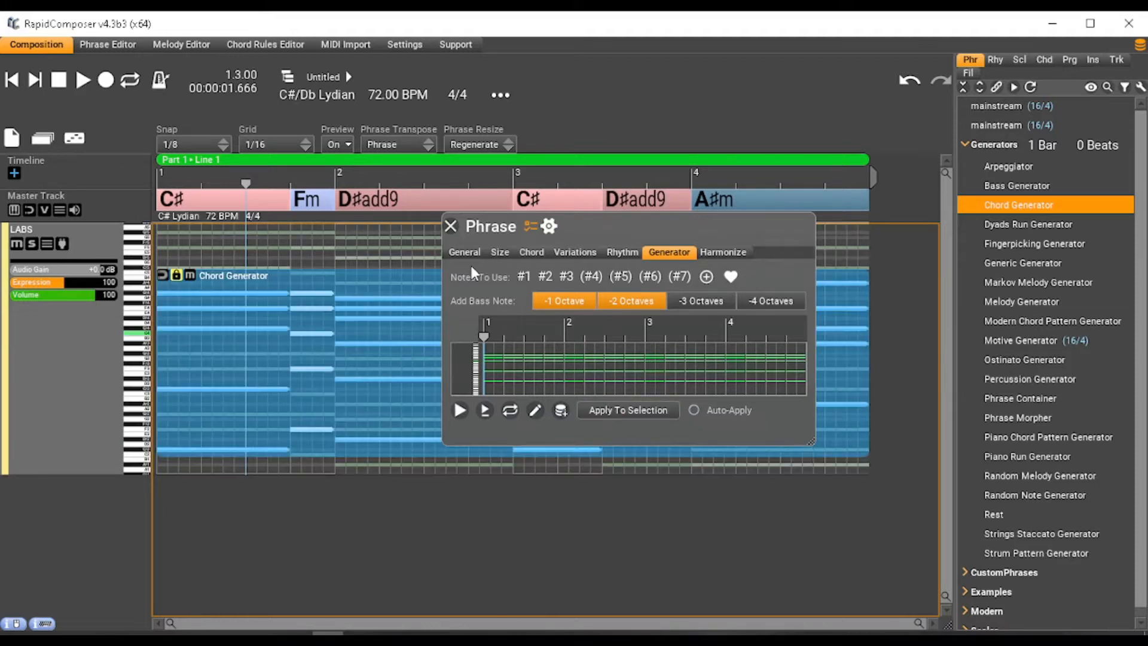
pyautogui.click(451, 226)
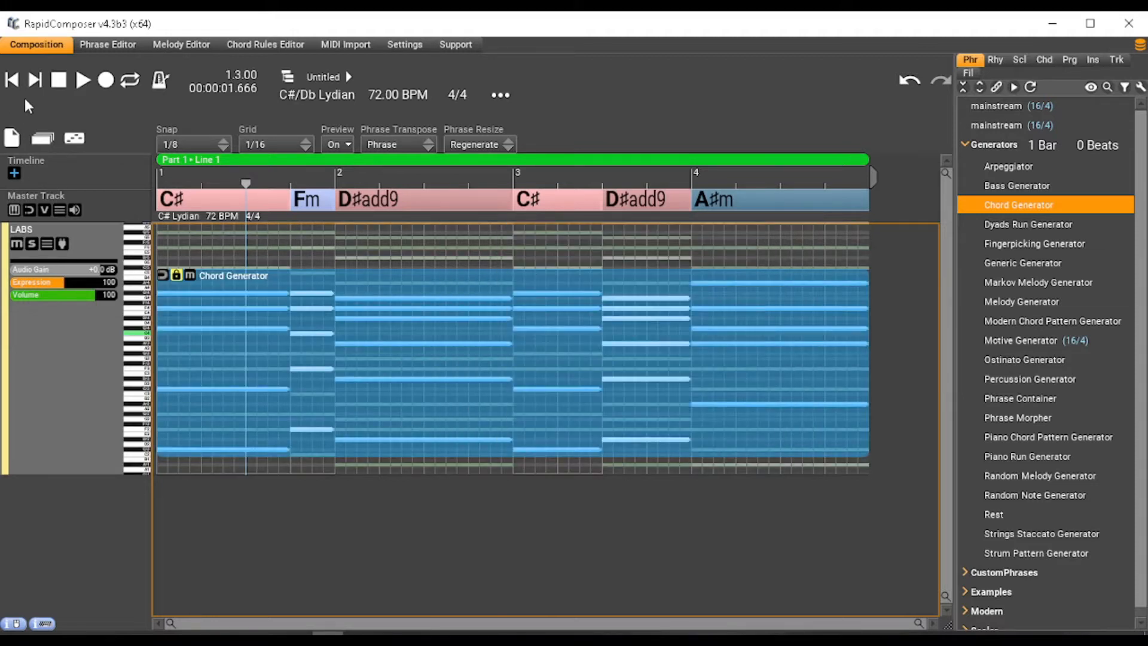
# - Play the progression from the start with the added bass octaves, and return the playhead to the beginning
pyautogui.click(12, 79)
pyautogui.click(79, 77)
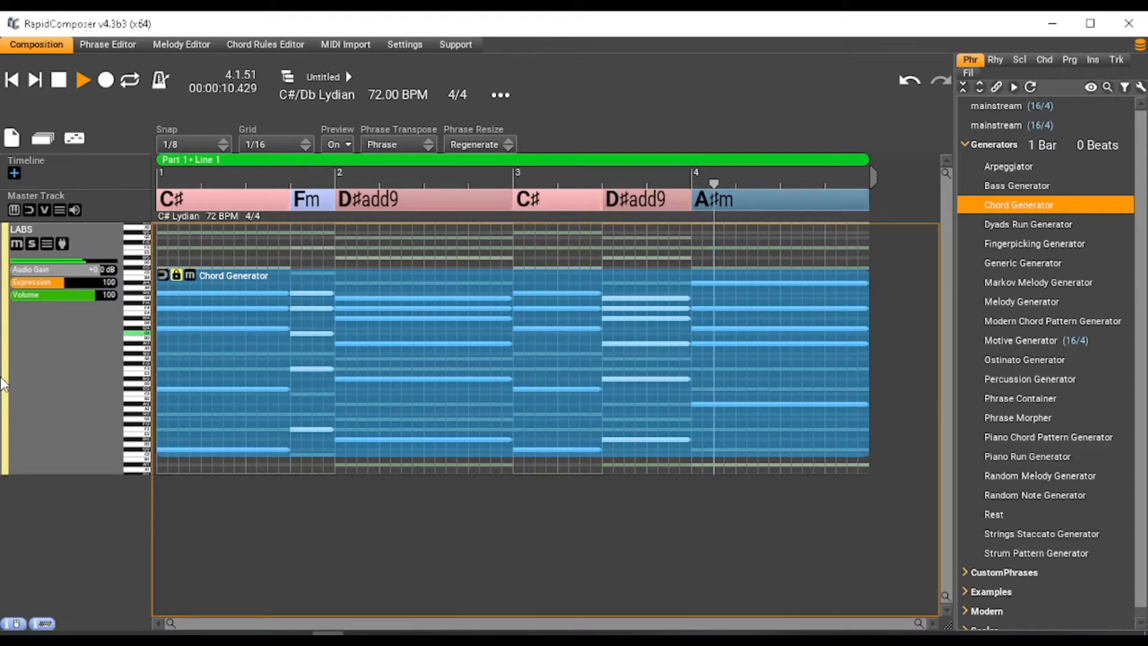
pyautogui.click(58, 82)
pyautogui.click(12, 80)
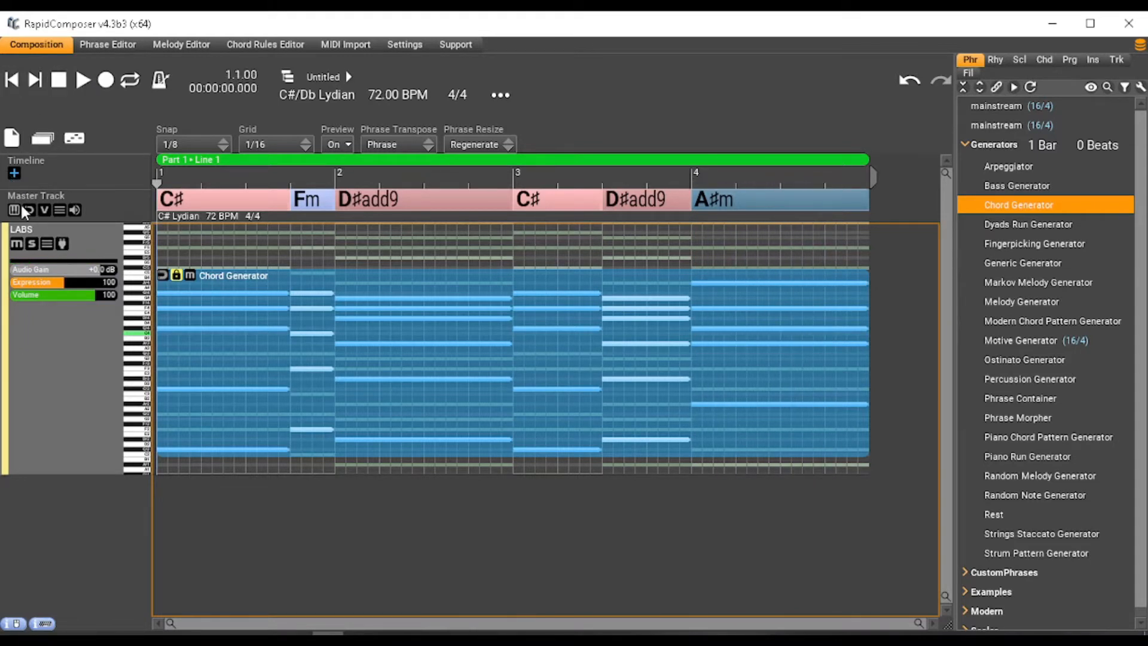
# - Rename the LABS track as Main Chords Piano
pyautogui.click(16, 226)
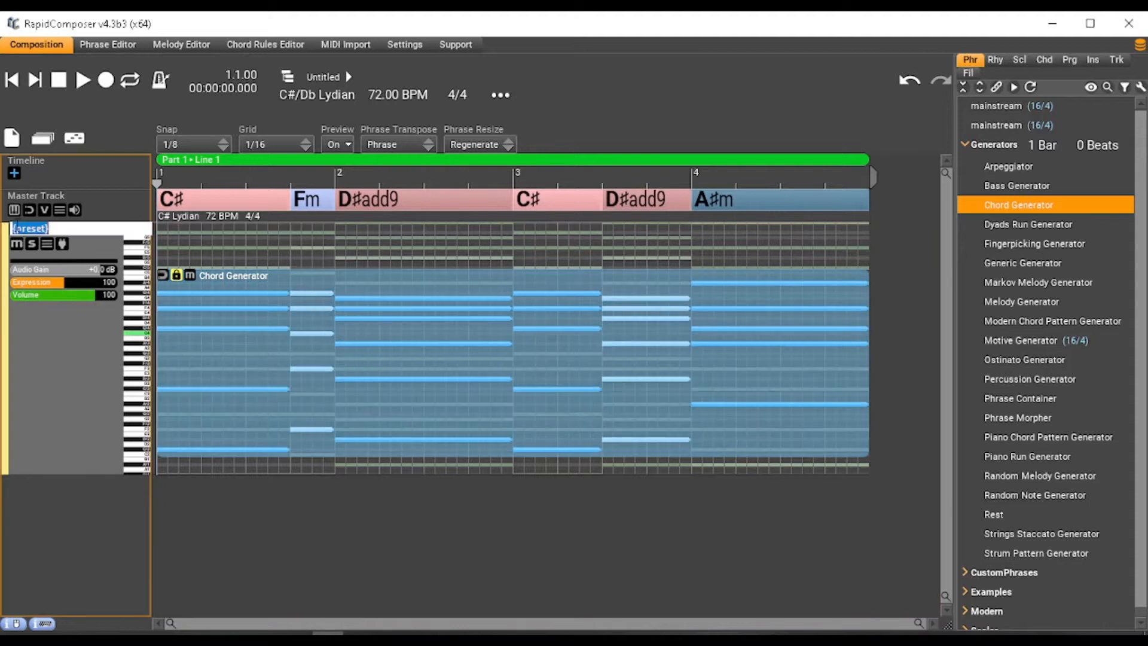
pyautogui.write('Main Chords Piano')
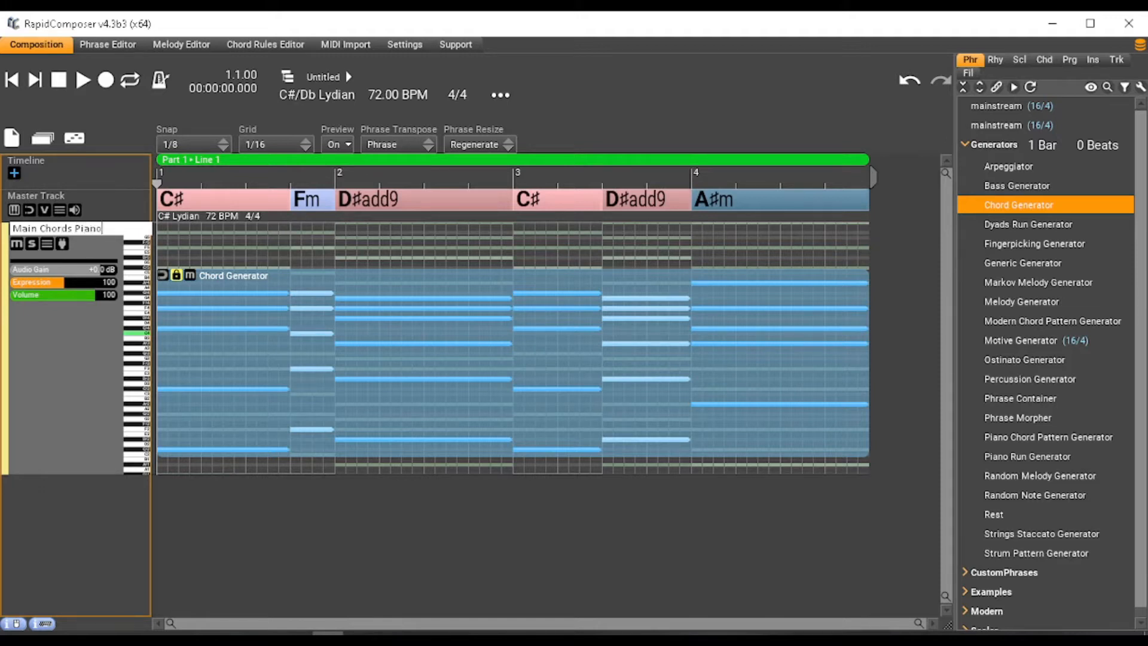
pyautogui.press('Return')
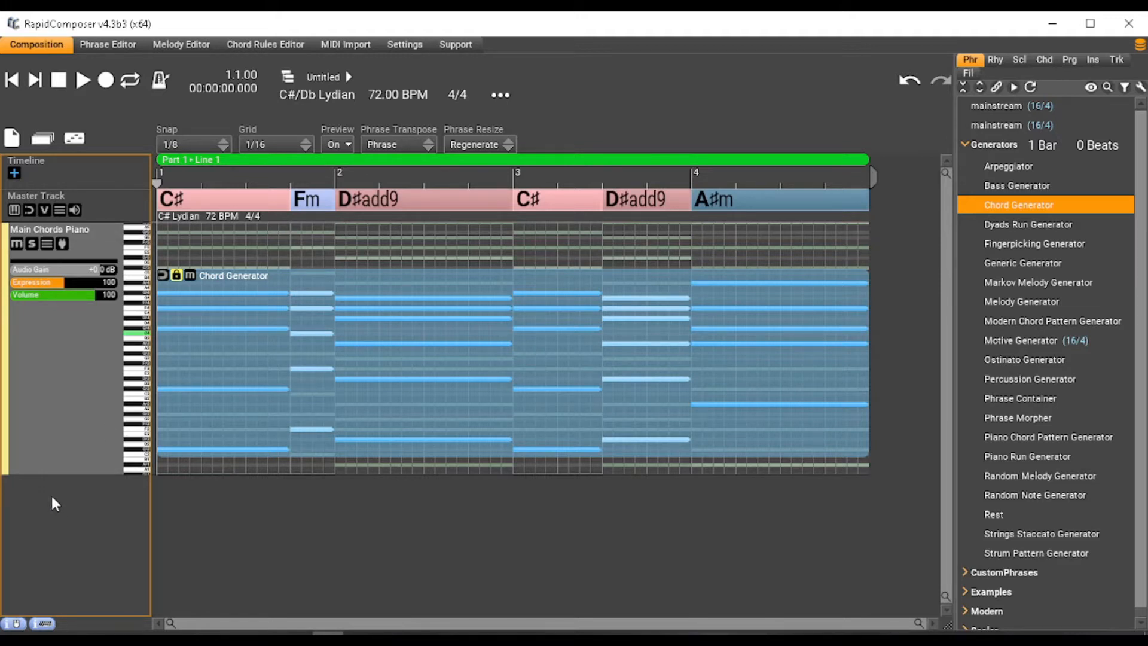
# - Reduce the height of the Main Chords Piano track and add a new track below it
pyautogui.moveTo(62, 476); pyautogui.dragTo(29, 390)
pyautogui.rightClick(43, 429)
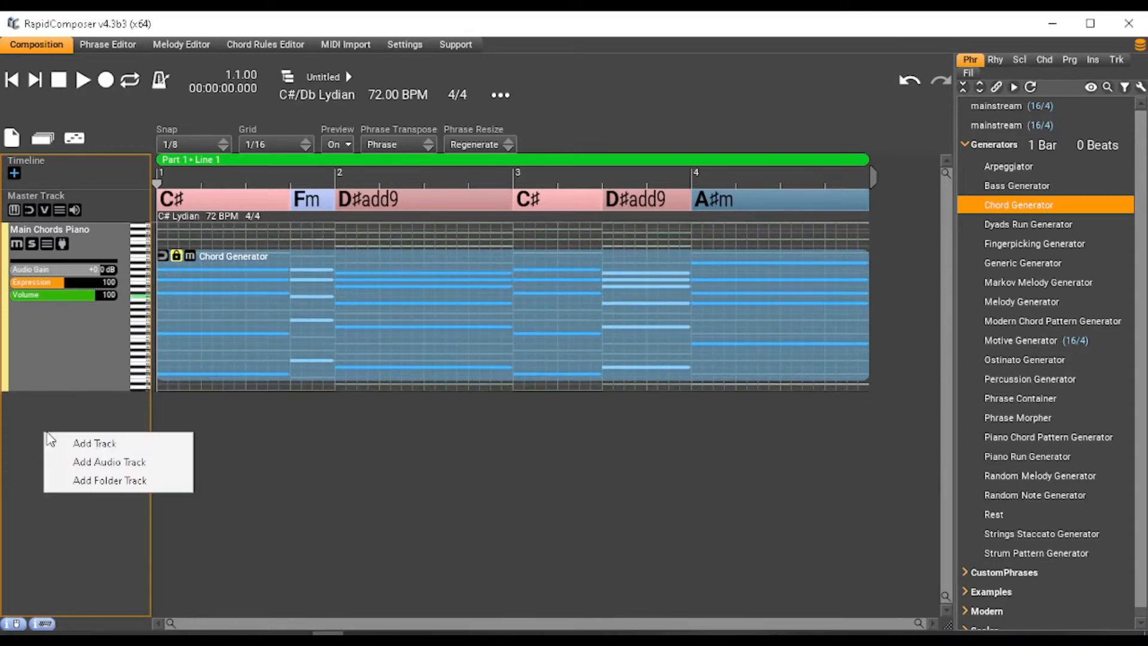
pyautogui.click(88, 442)
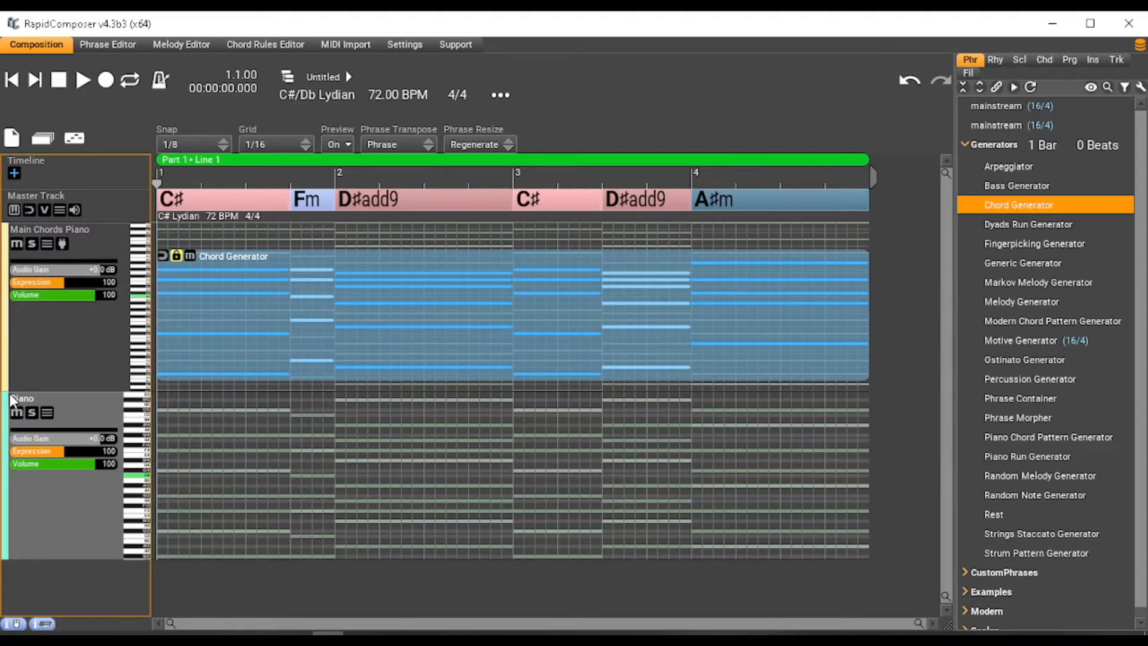
# - Assign the 4Front Bass x64 instrument to the new track and close its editor and track settings
pyautogui.doubleClick(10, 395)
pyautogui.rightClick(51, 422)
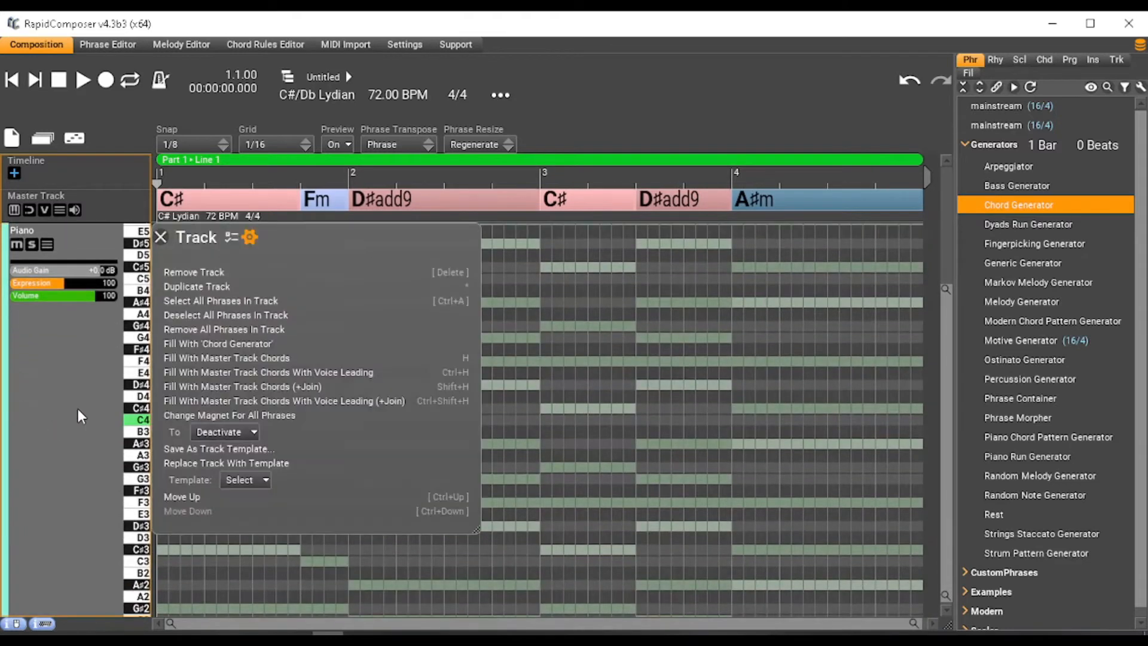
pyautogui.click(233, 239)
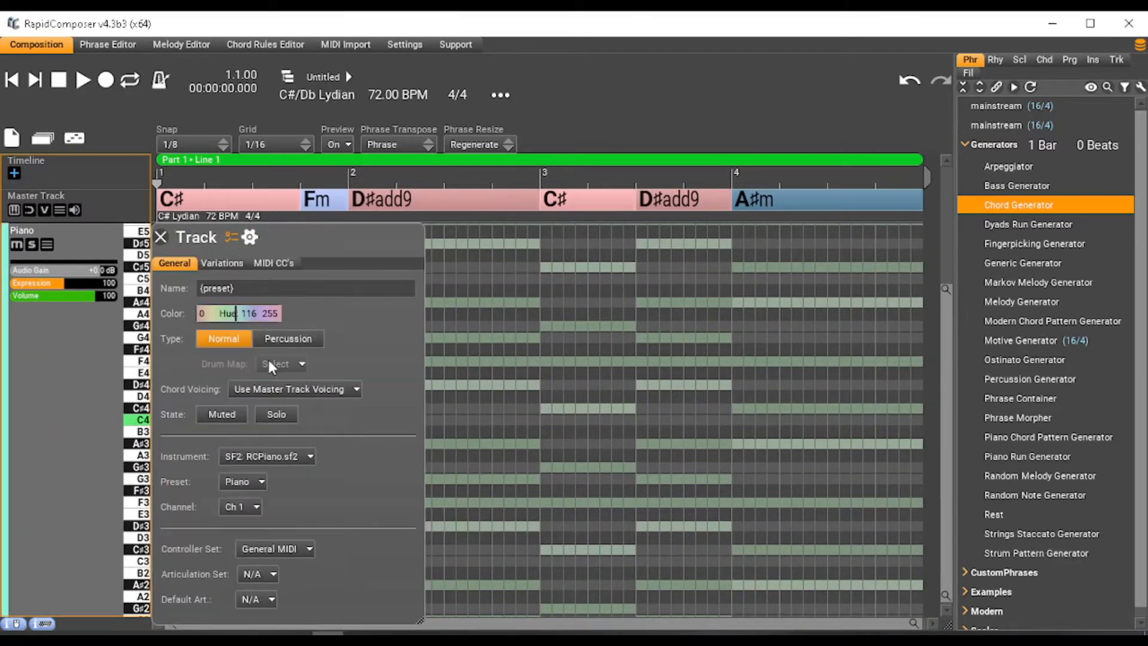
pyautogui.click(288, 455)
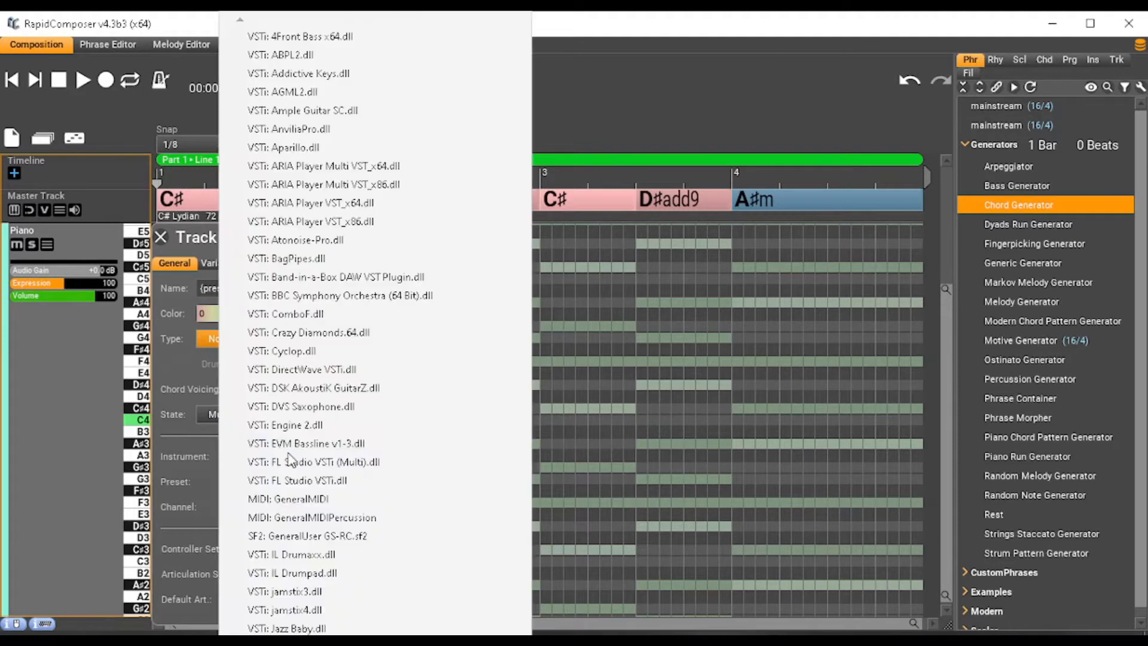
pyautogui.click(291, 37)
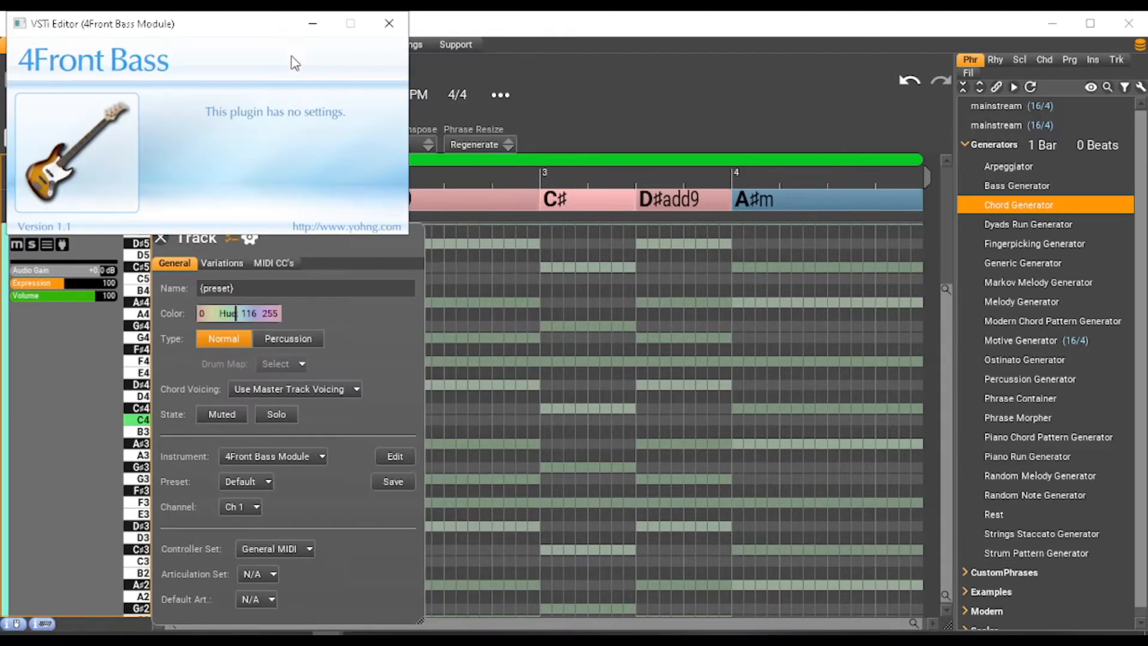
pyautogui.click(389, 21)
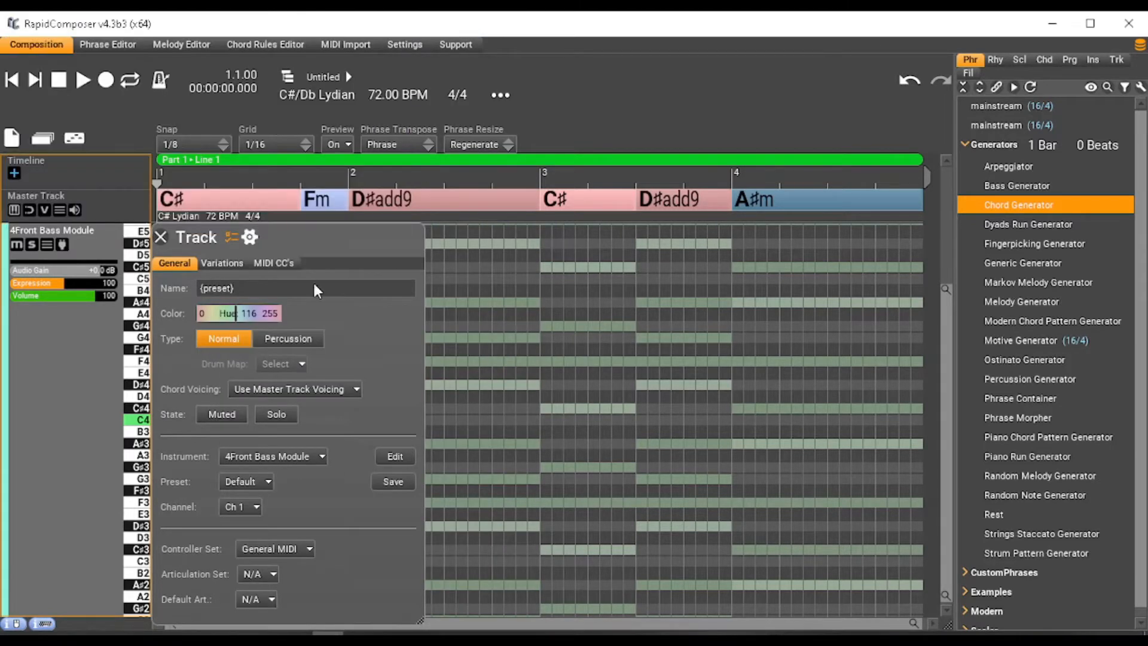
pyautogui.click(162, 238)
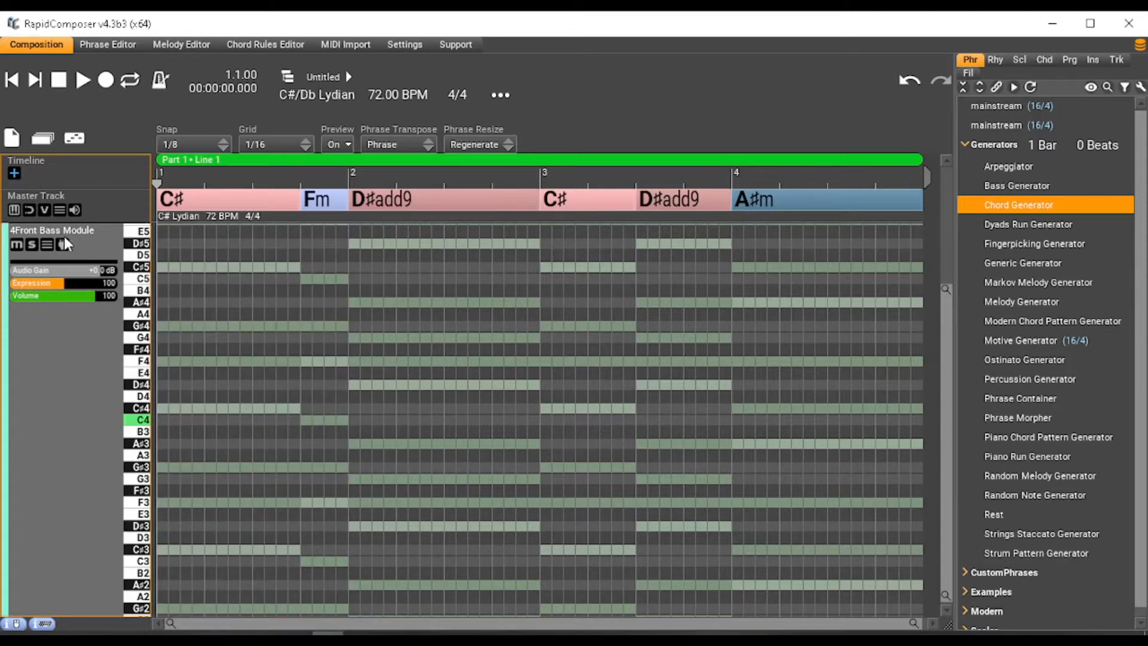
# - Rename the 4Front Bass Module track as Bass
pyautogui.doubleClick(62, 229)
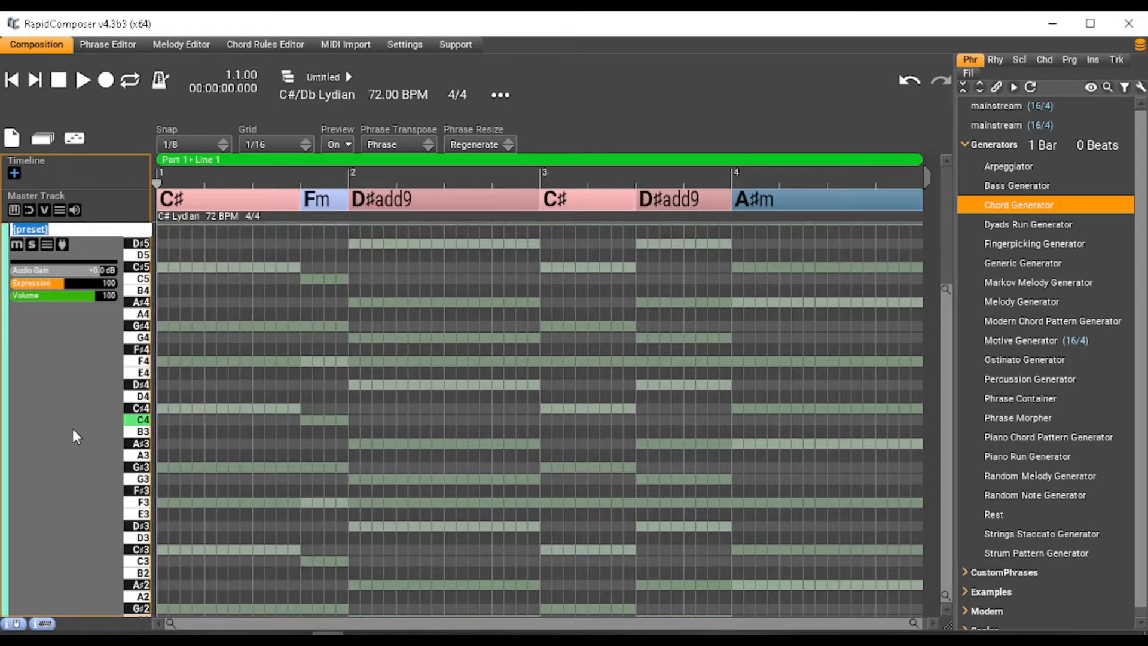
pyautogui.write('Bass')
pyautogui.press('Return')
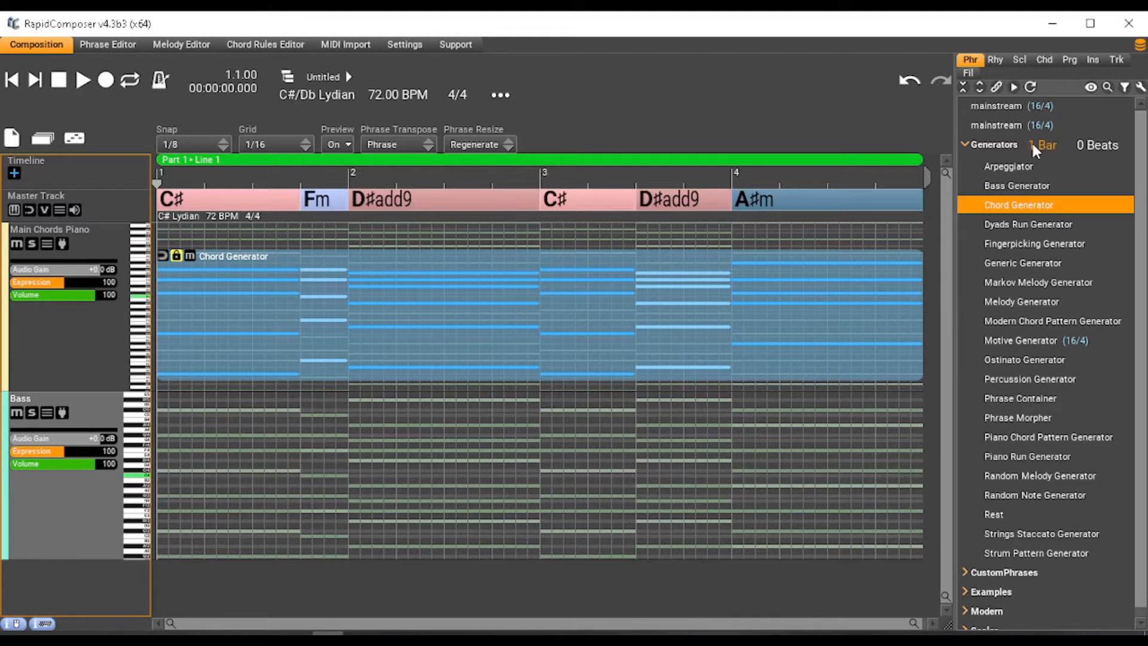
# - Set the generator length to 4 bars and place a Bass Generator phrase at the start of the Bass track
pyautogui.moveTo(1032, 134); pyautogui.dragTo(1033, 130)
pyautogui.moveTo(1010, 190); pyautogui.dragTo(159, 493)
# - Remove B+1oct, B+VI and B+IV from the Bass Generator phrase's allowed notes, leaving only B
pyautogui.doubleClick(363, 479)
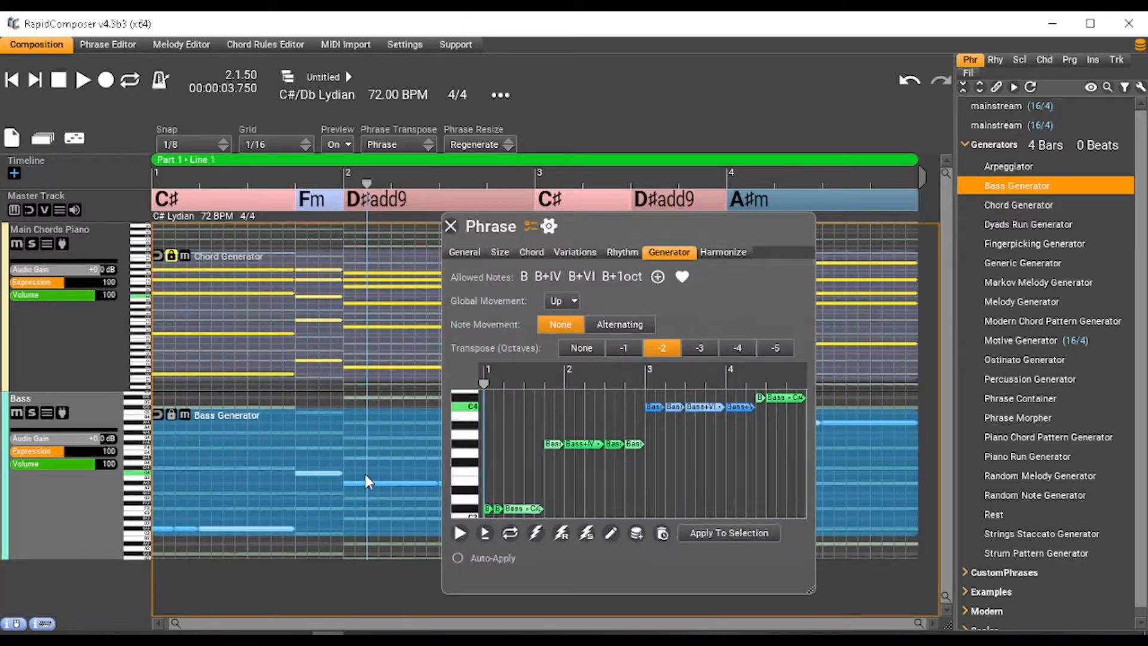
pyautogui.moveTo(752, 227); pyautogui.dragTo(823, 223)
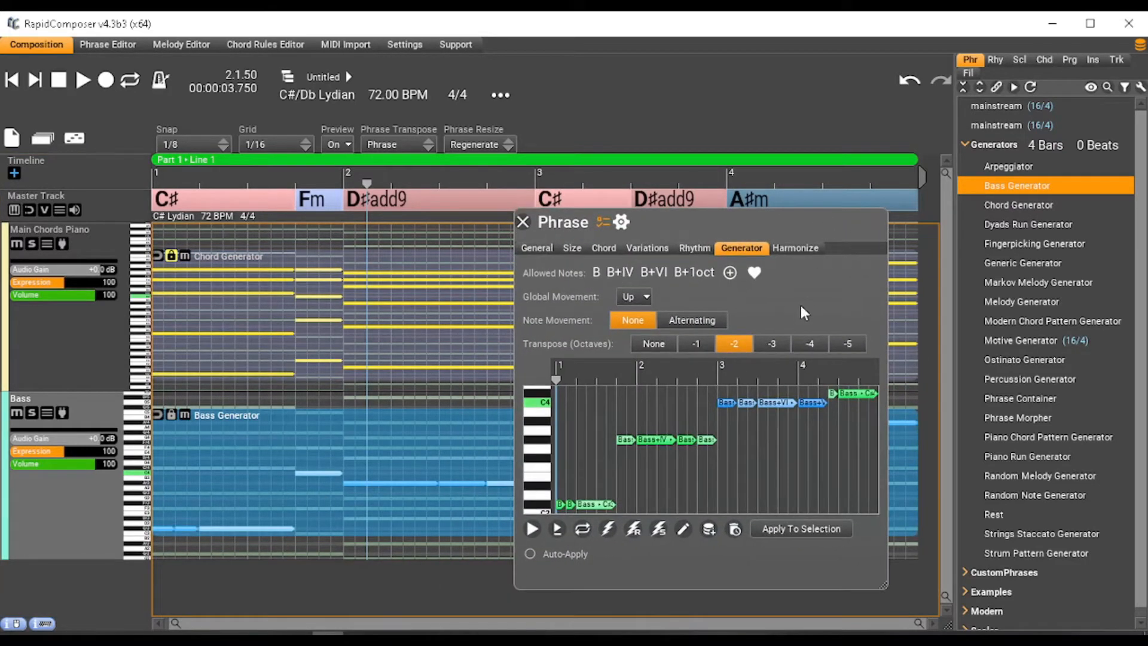
pyautogui.click(694, 274)
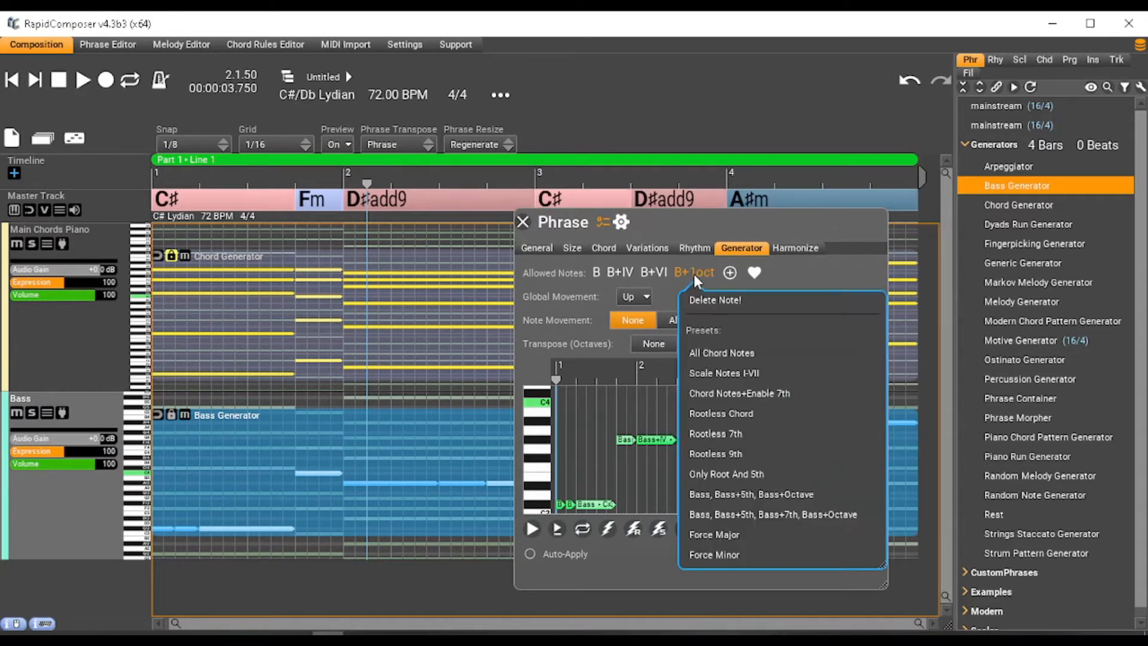
pyautogui.click(715, 302)
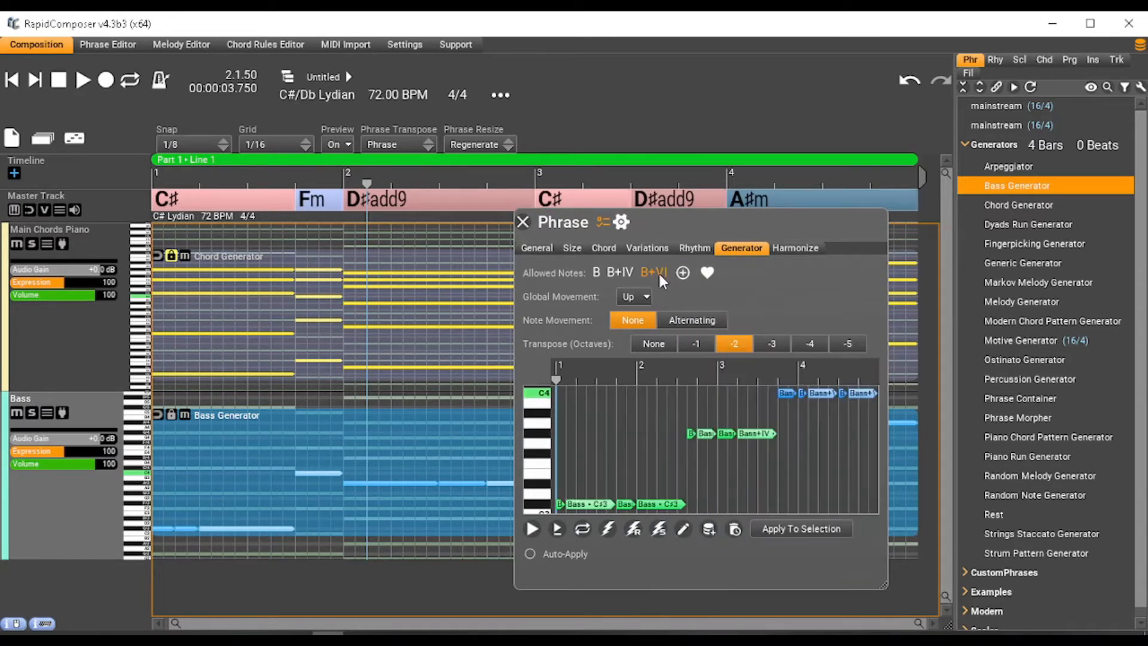
pyautogui.click(658, 271)
pyautogui.click(683, 301)
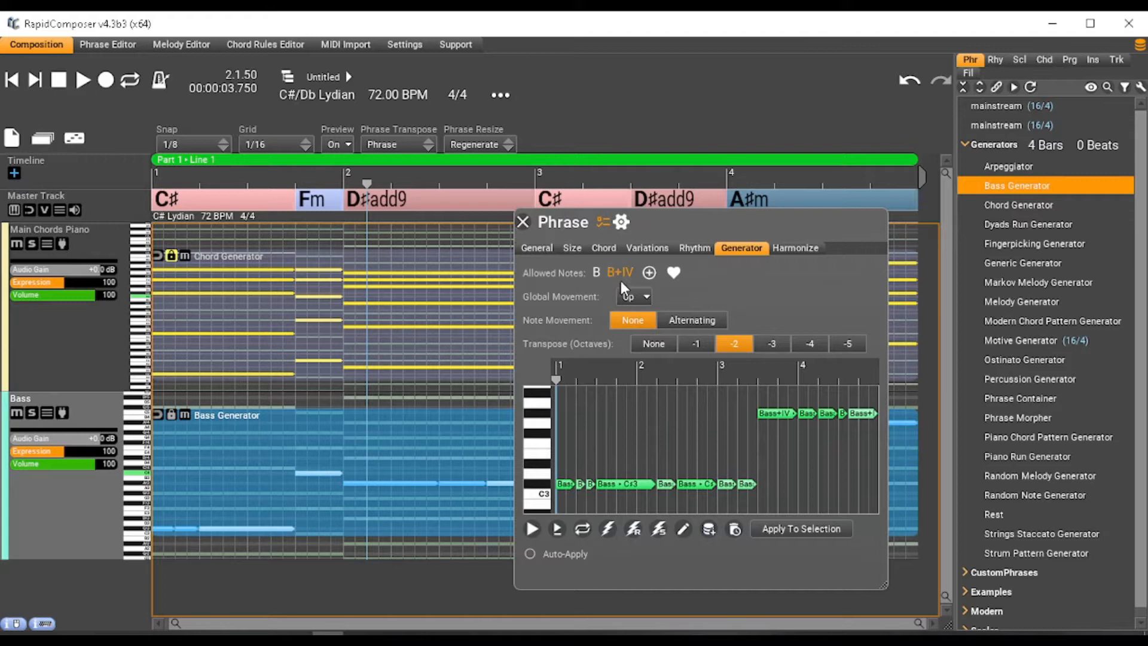
pyautogui.click(615, 268)
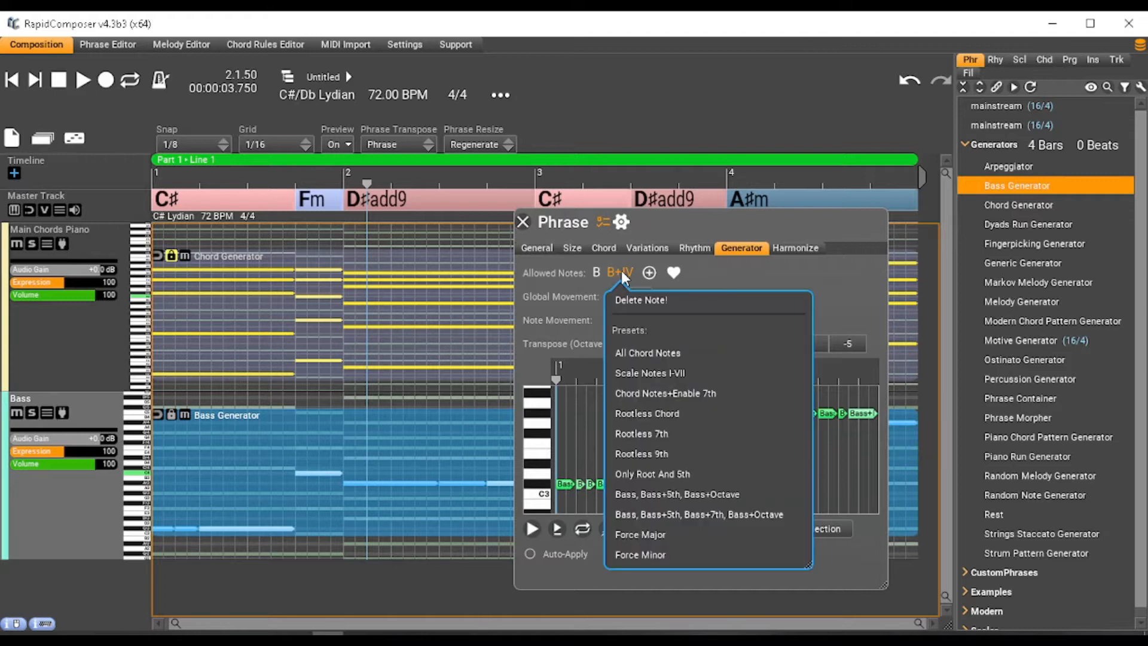
pyautogui.click(665, 295)
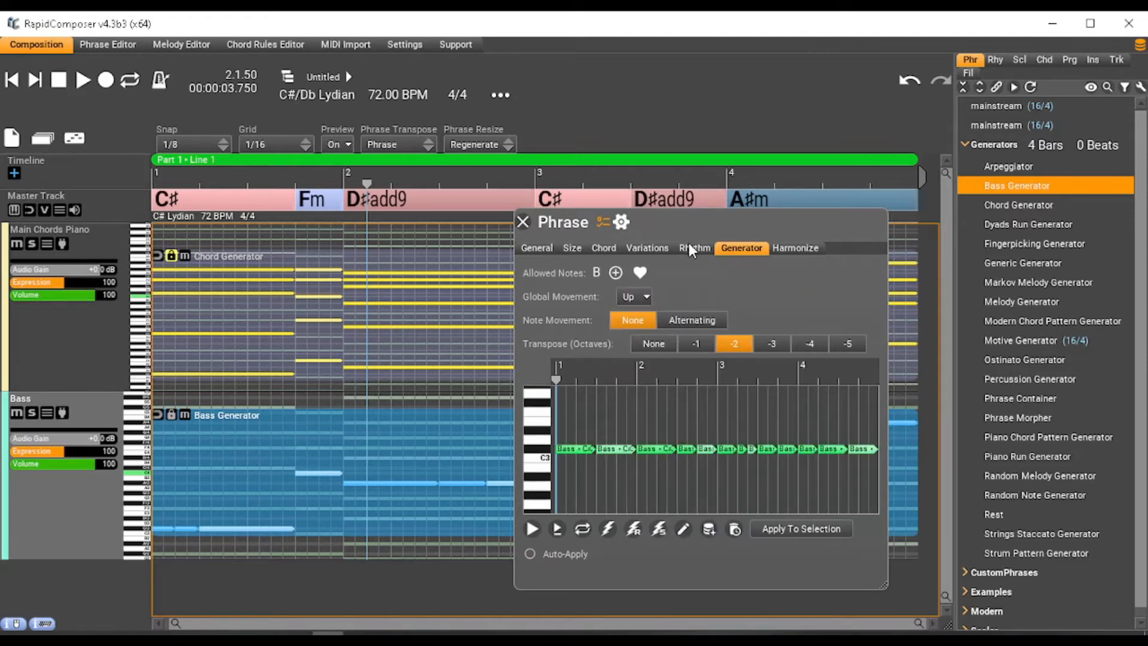
# - Set the bass phrase's rhythm type to Manual Editing
pyautogui.click(691, 246)
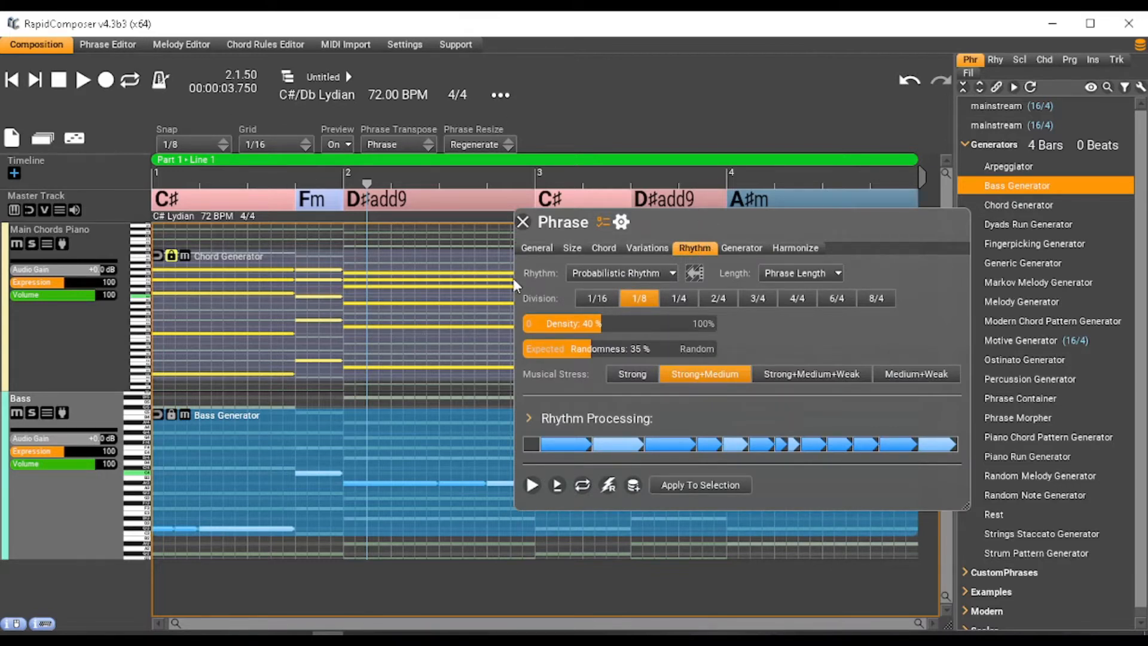
pyautogui.click(607, 273)
pyautogui.click(605, 276)
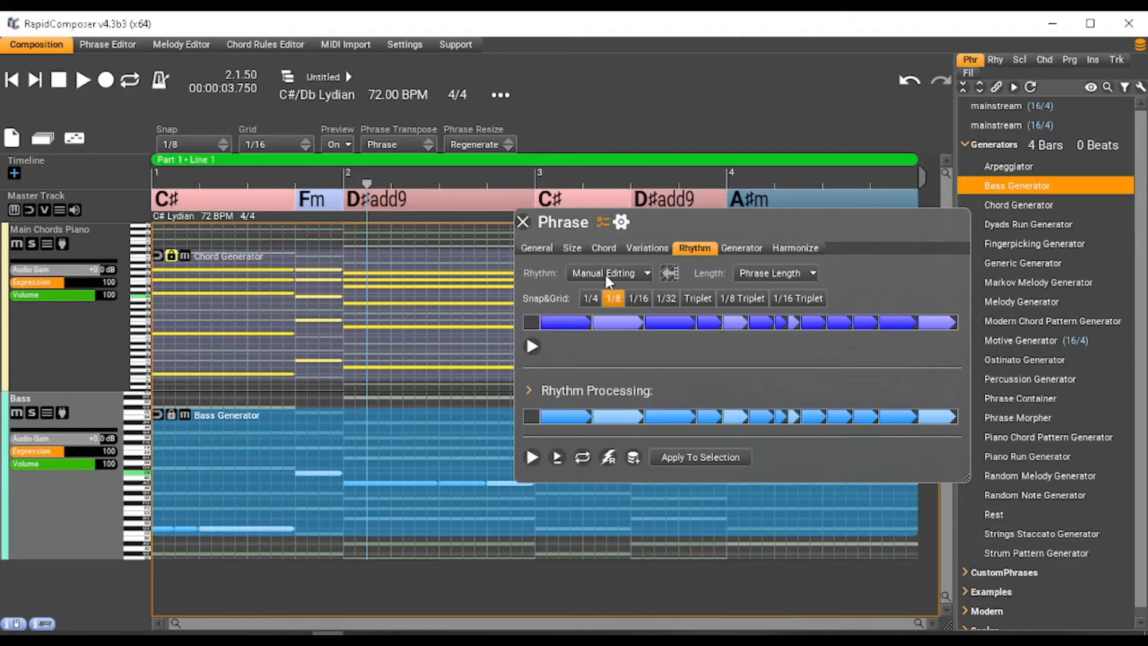
# - Clear the bass rhythm, set its snap grid to 1/4, and draw notes of 3, 1 and 4 beats across the first two bars
pyautogui.click(530, 324)
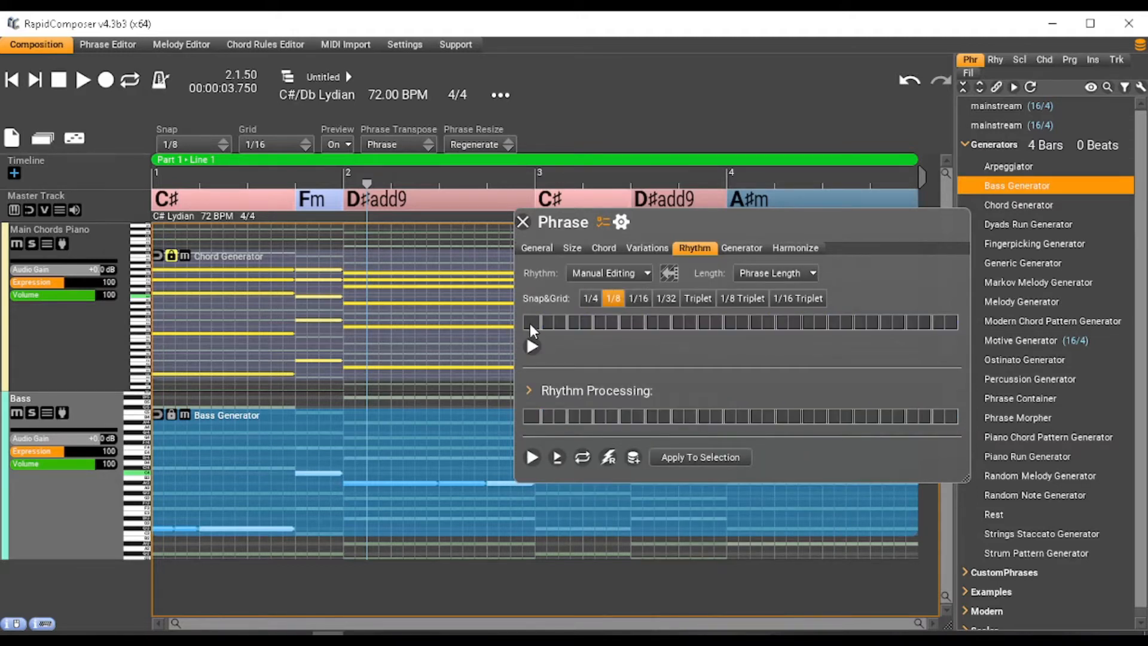
pyautogui.click(589, 298)
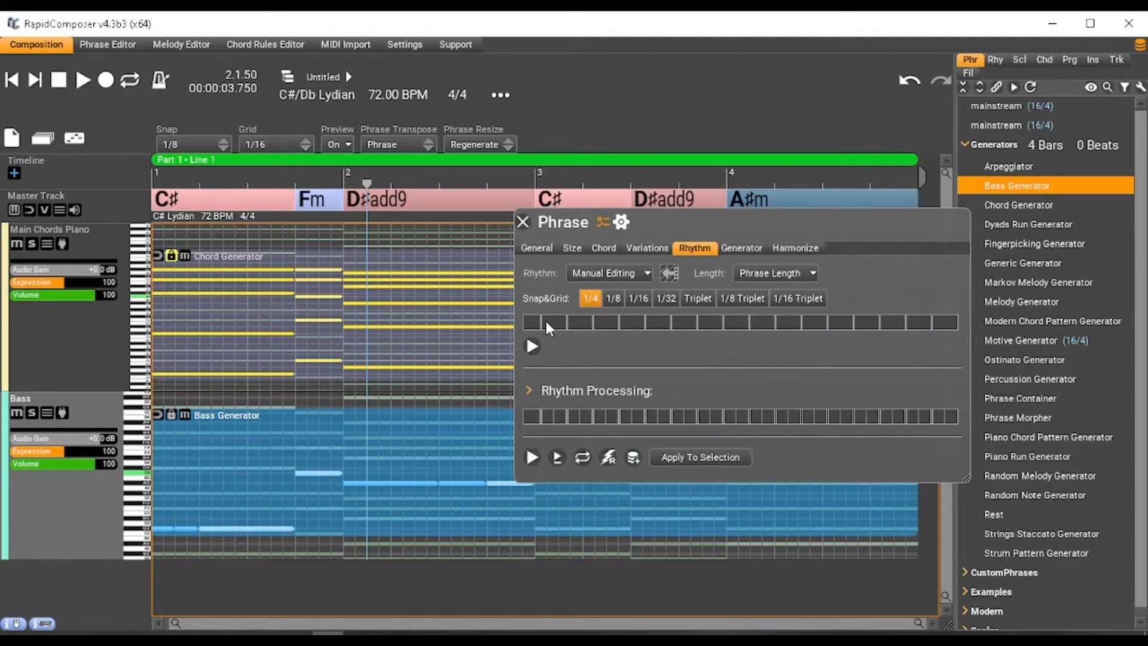
pyautogui.moveTo(546, 321); pyautogui.dragTo(618, 322)
pyautogui.click(626, 322)
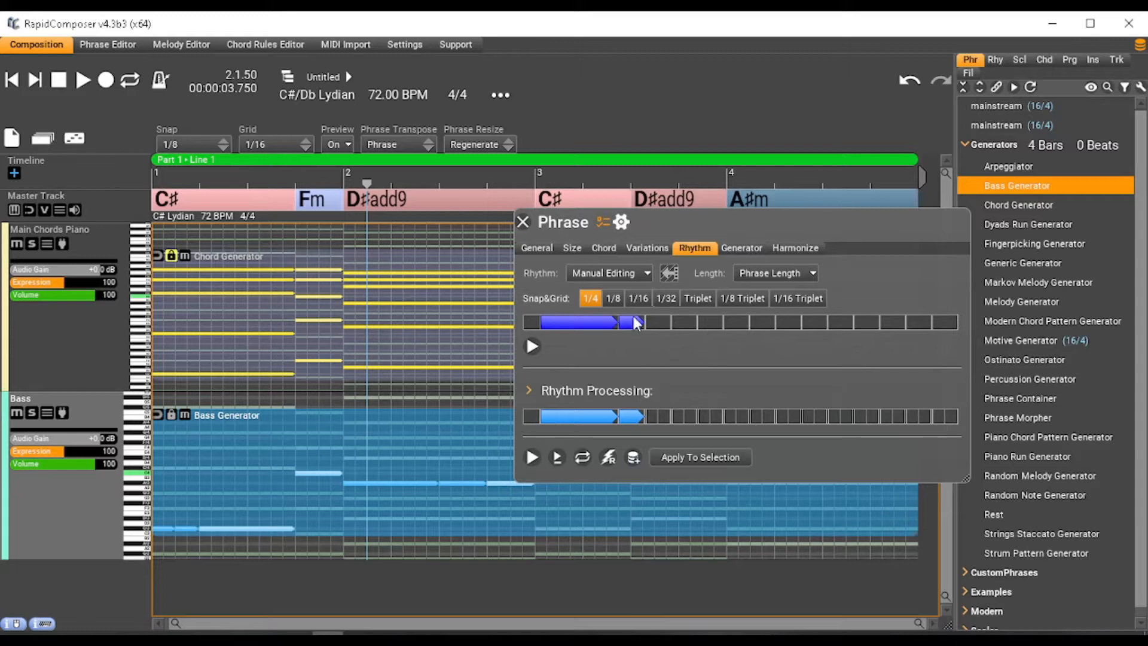
pyautogui.moveTo(654, 322); pyautogui.dragTo(752, 307)
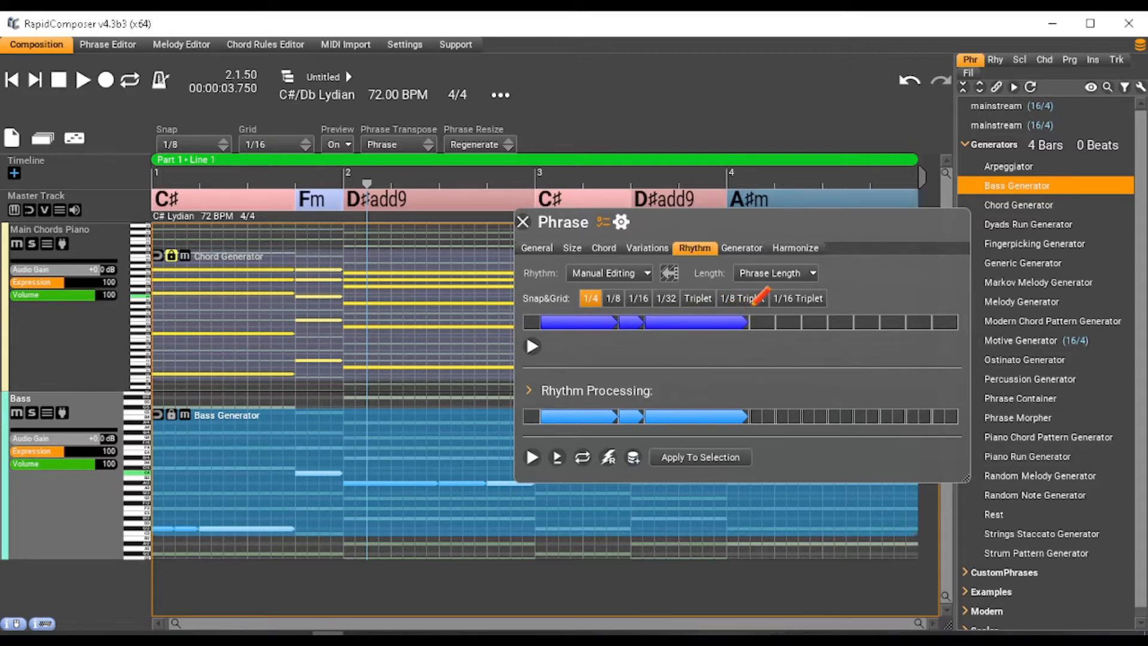
# - Add notes of 2, 2 and 4 beats for bars 3 and 4, and apply the rhythm to the bass phrase
pyautogui.moveTo(869, 276); pyautogui.dragTo(794, 316)
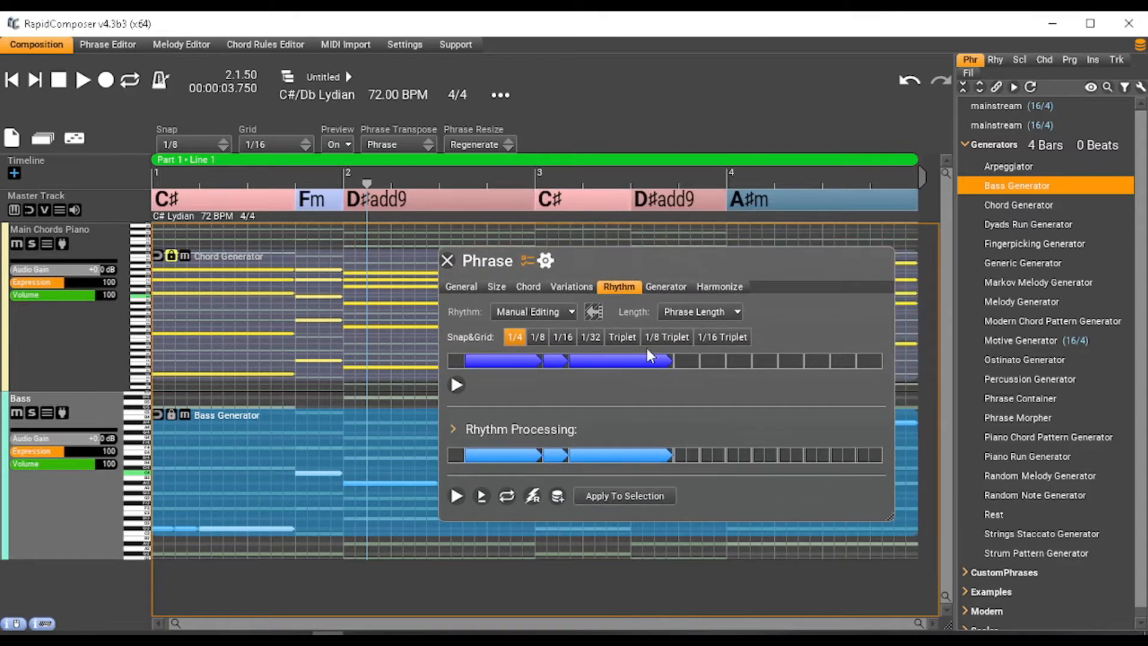
pyautogui.moveTo(679, 361); pyautogui.dragTo(721, 346)
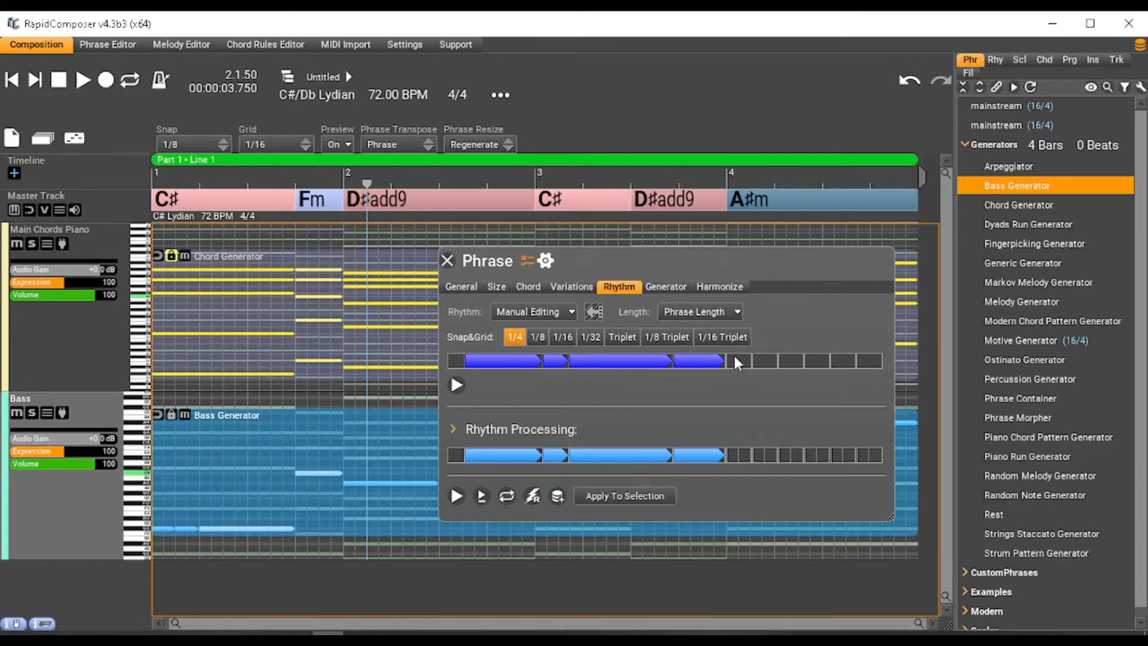
pyautogui.click(737, 359)
pyautogui.moveTo(747, 360); pyautogui.dragTo(775, 360)
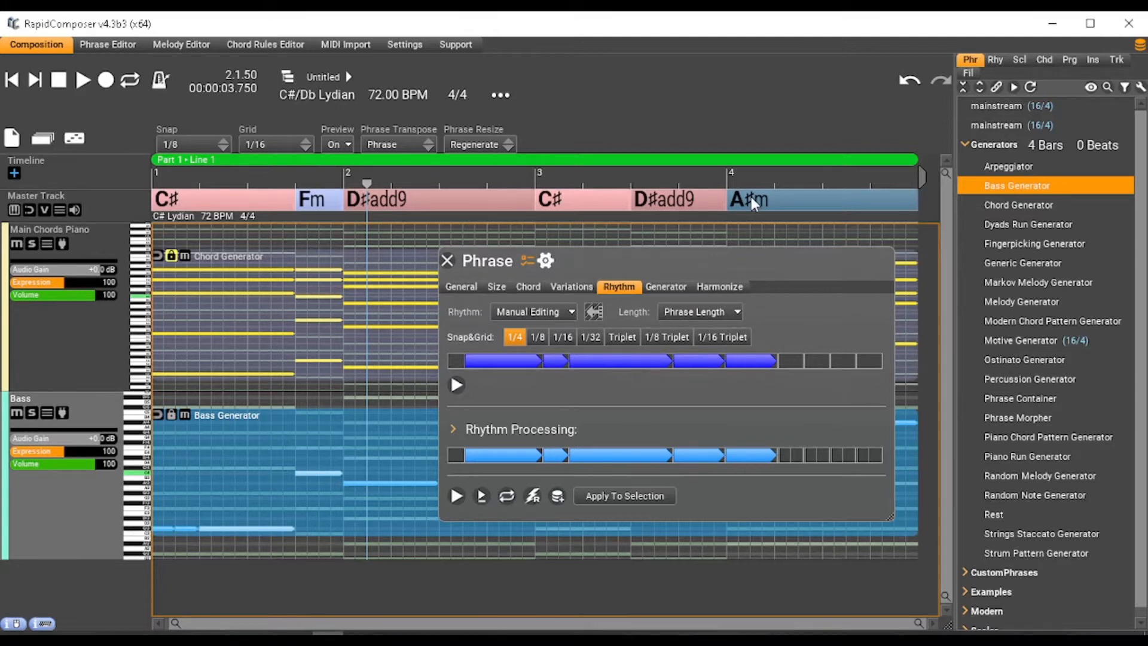
pyautogui.click(784, 361)
pyautogui.moveTo(800, 360); pyautogui.dragTo(883, 347)
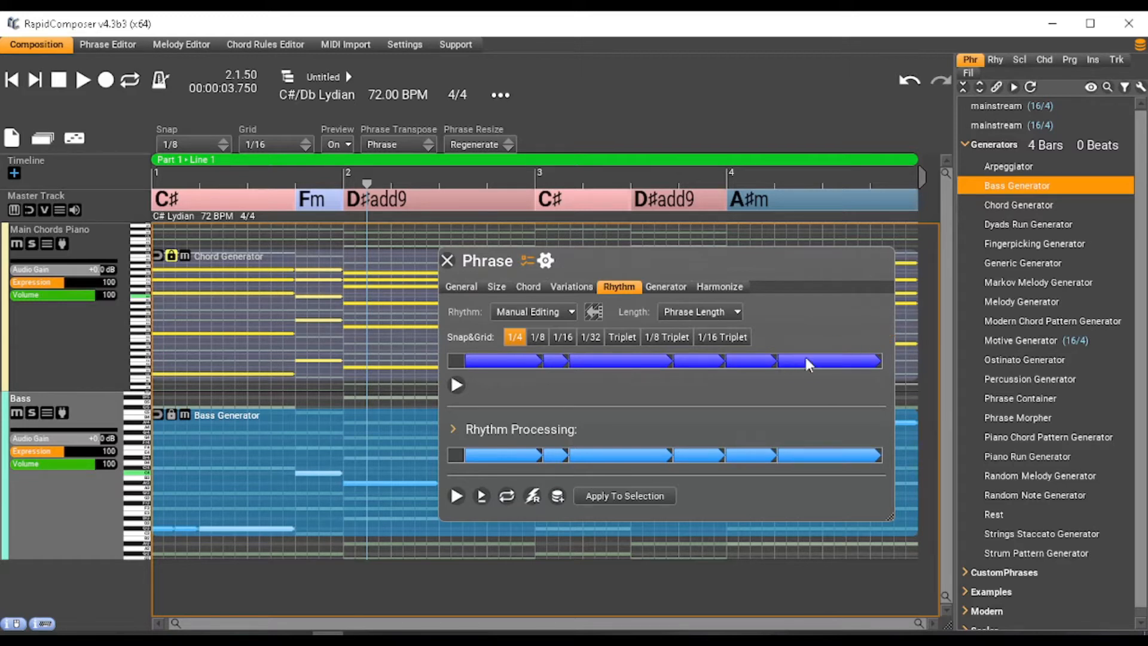
pyautogui.click(620, 496)
# - Play the progression from the start and lower the Bass track's audio gain to -8.2 dB
pyautogui.click(11, 86)
pyautogui.click(83, 80)
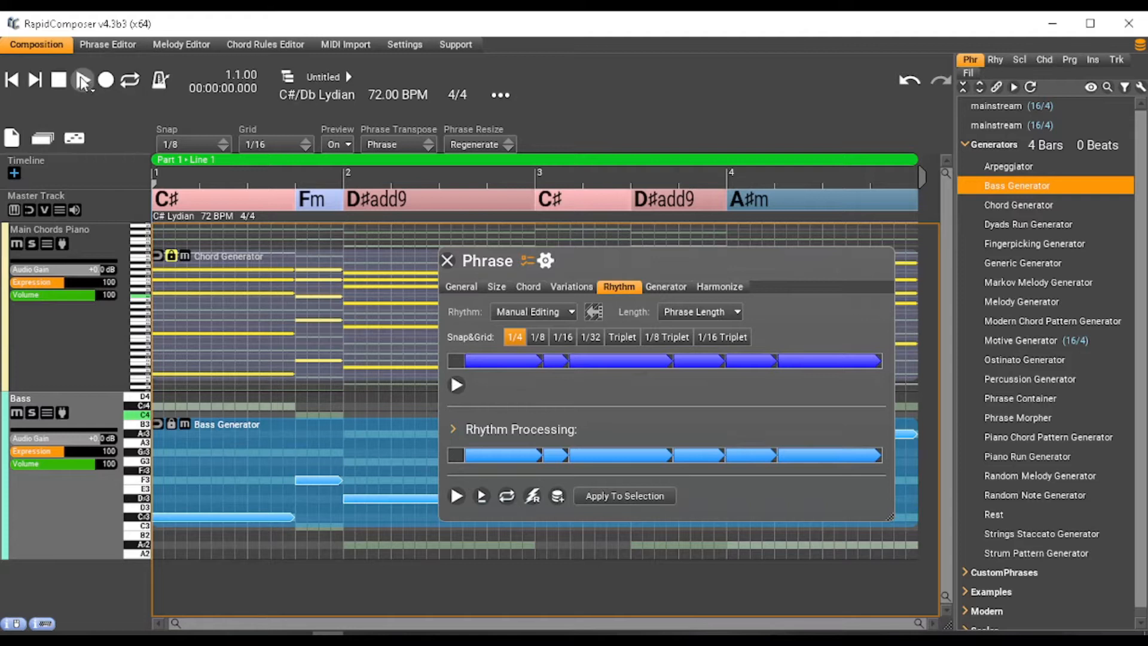
pyautogui.click(448, 259)
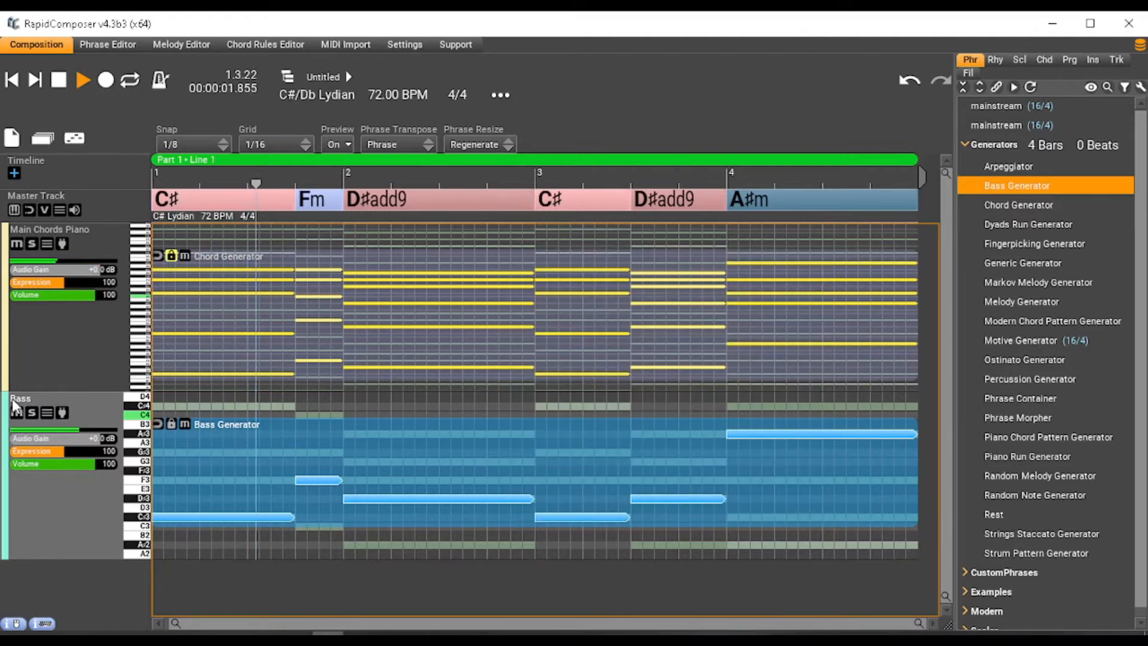
pyautogui.moveTo(95, 436); pyautogui.dragTo(85, 435)
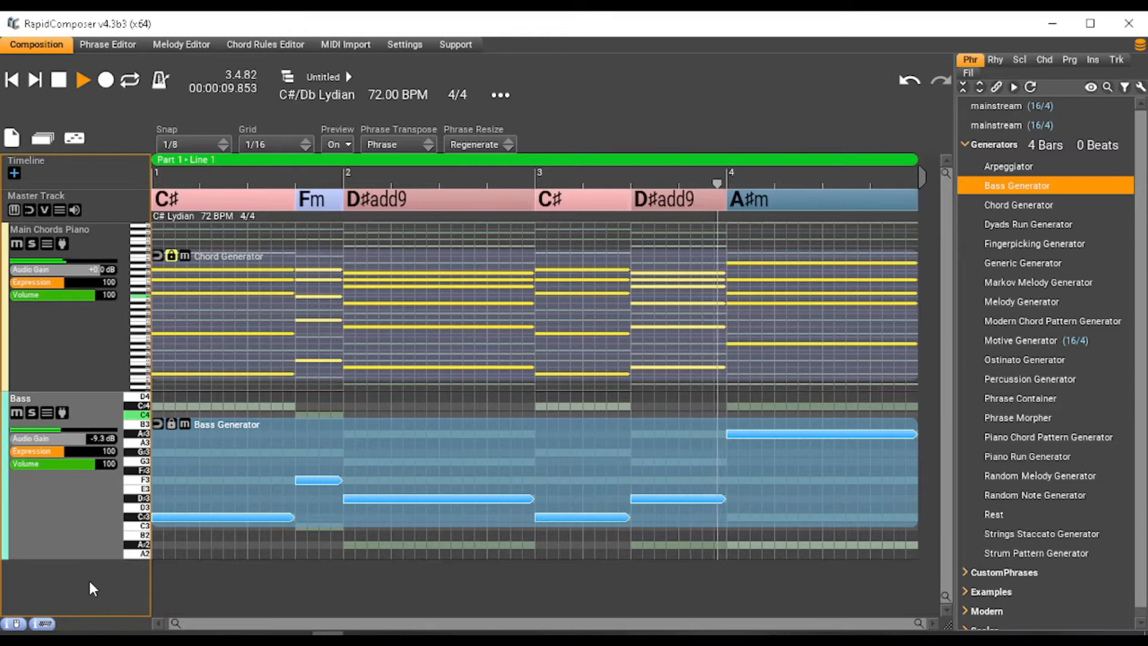
pyautogui.click(57, 83)
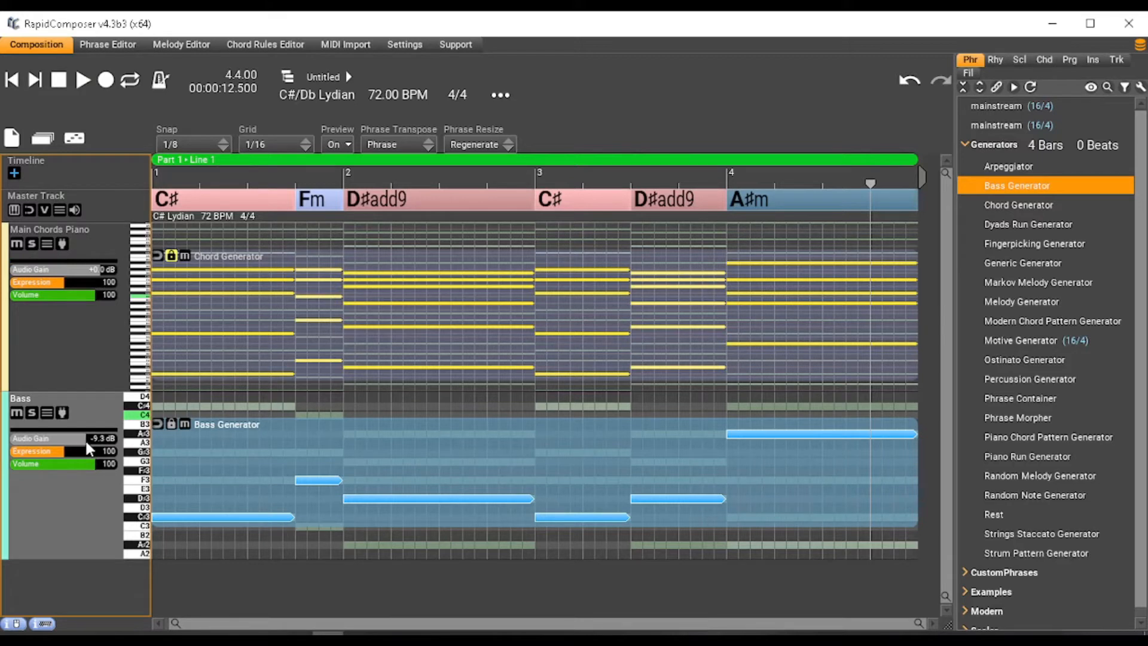
pyautogui.click(11, 80)
pyautogui.click(80, 79)
pyautogui.click(62, 81)
pyautogui.click(7, 81)
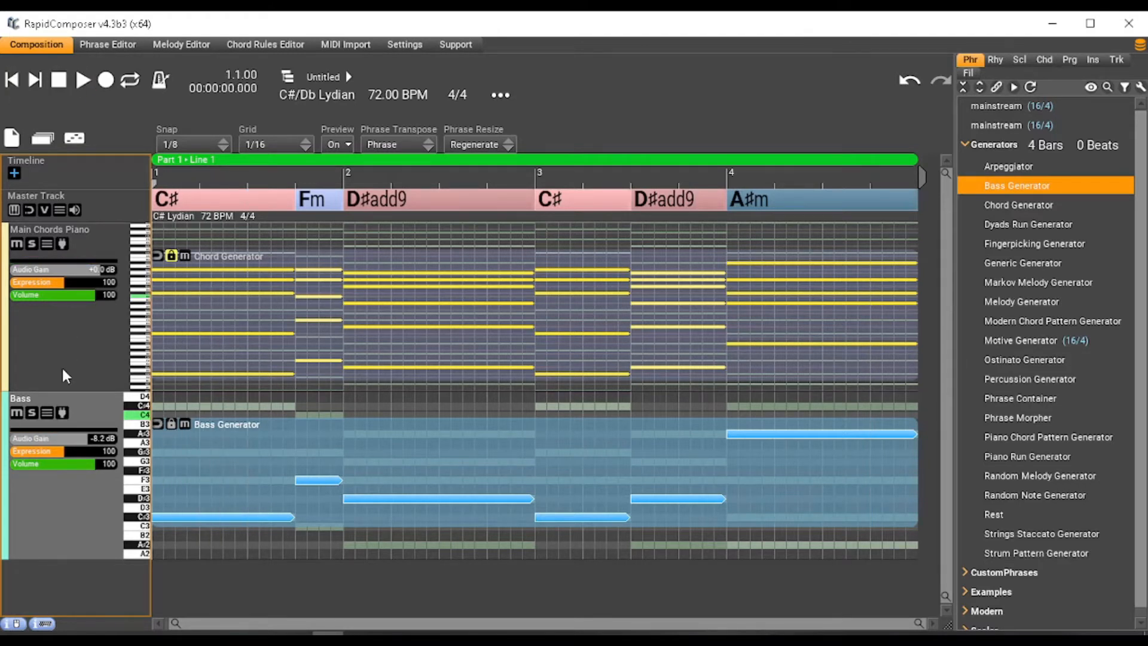
# - Reduce the heights of the Main Chords Piano and Bass tracks and add a new track below them
pyautogui.moveTo(70, 388); pyautogui.dragTo(70, 312)
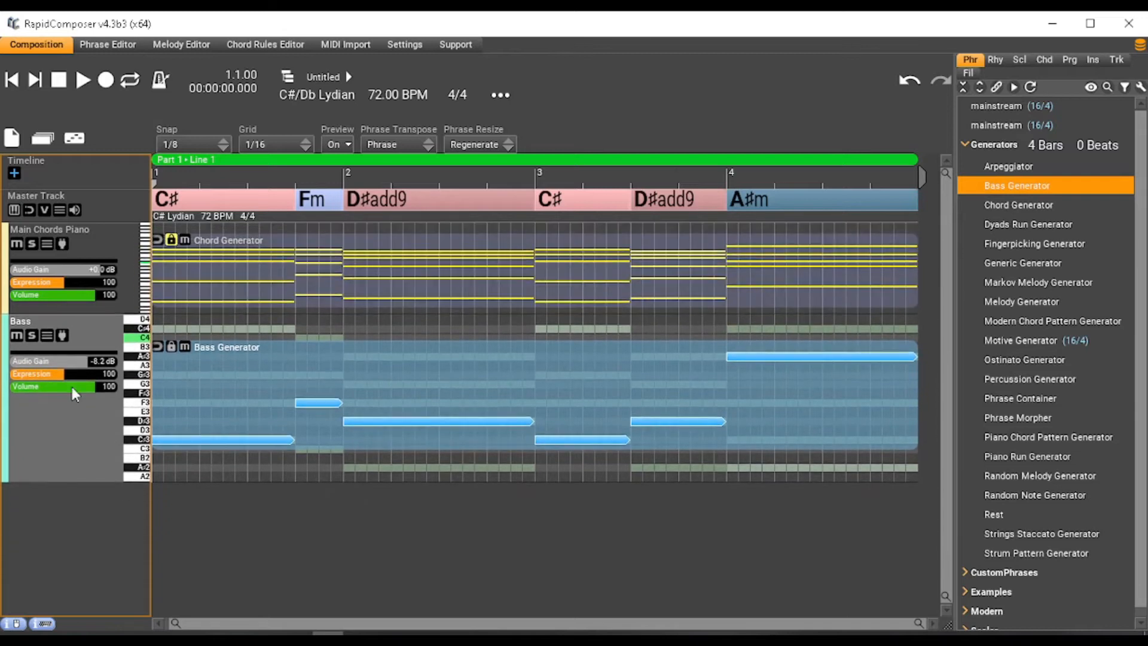
pyautogui.moveTo(76, 480); pyautogui.dragTo(76, 418)
pyautogui.rightClick(65, 470)
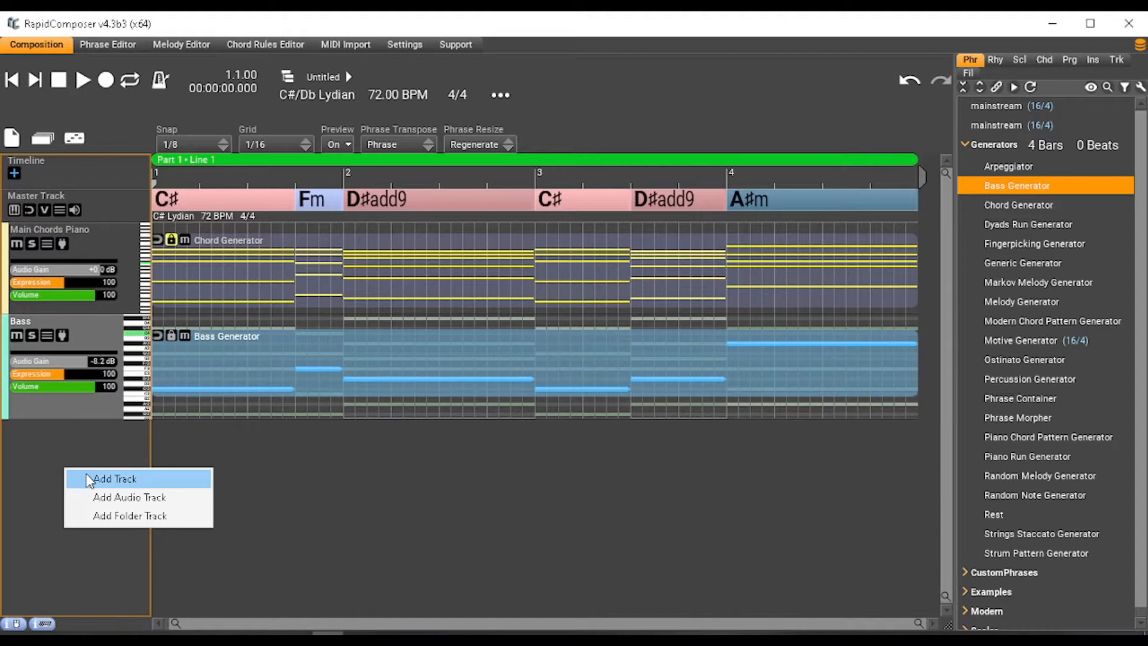
pyautogui.click(87, 476)
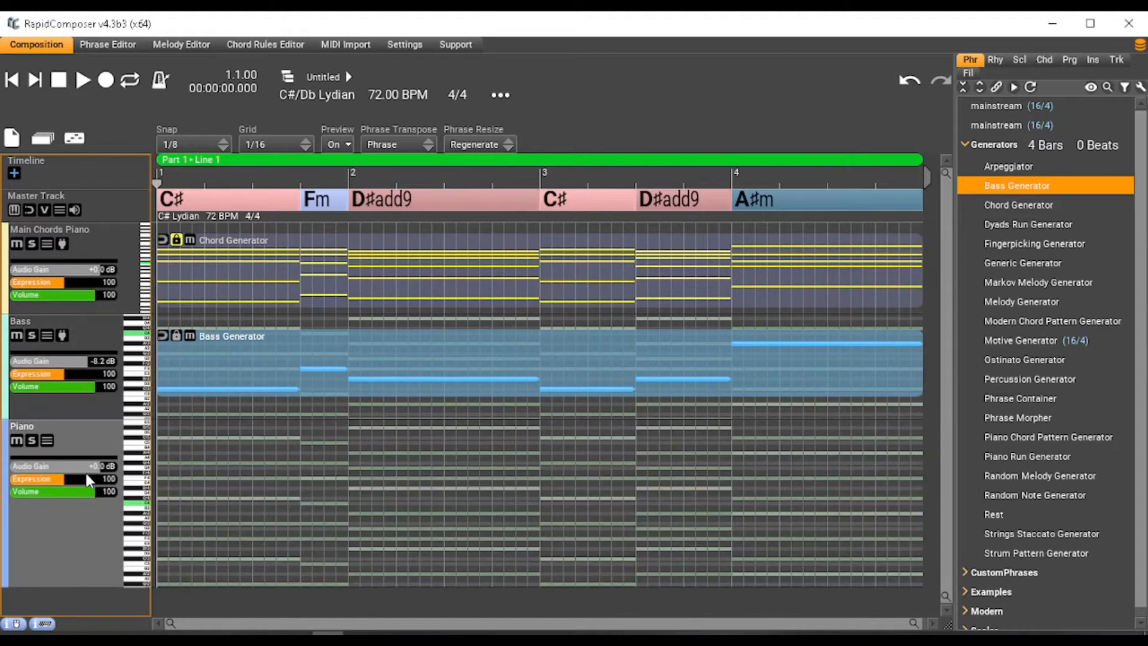
# - Set the new track's instrument to SF2: GeneralUser GS-RC.sf2 with the Dance Drums preset
pyautogui.doubleClick(60, 524)
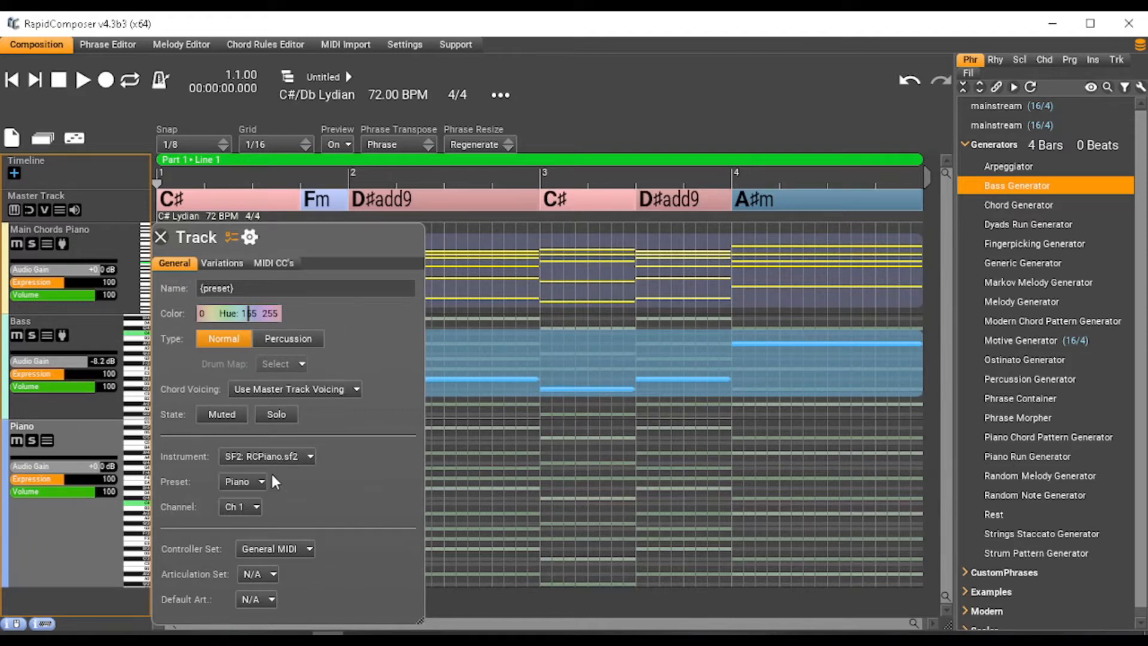
pyautogui.click(277, 457)
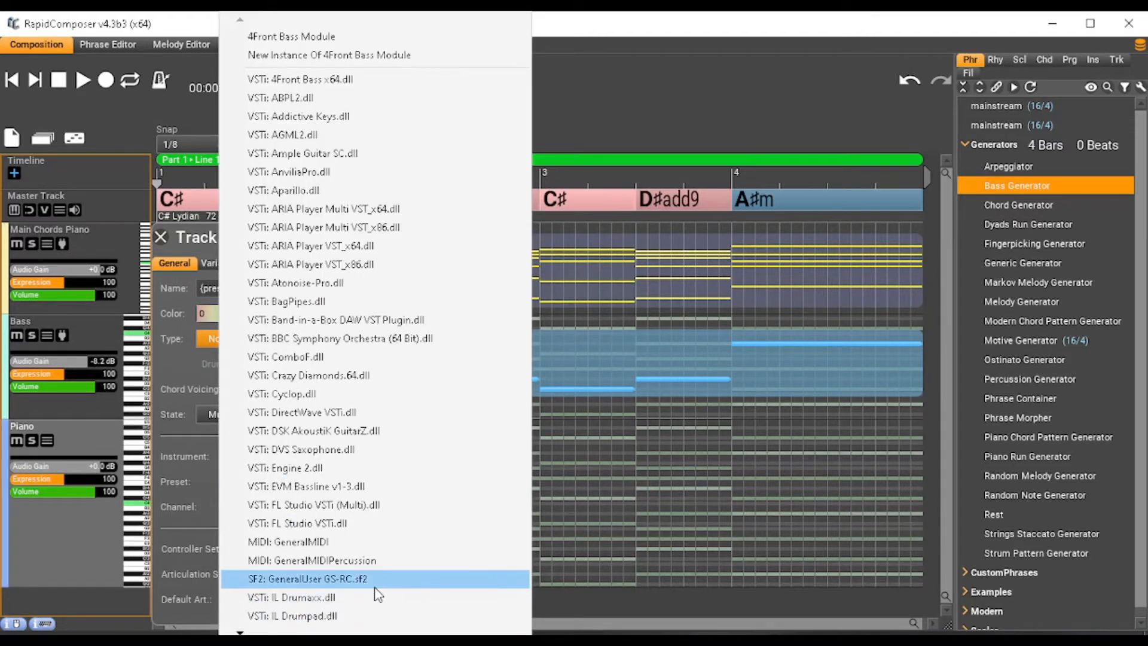
pyautogui.scroll(-5, 377, 613)
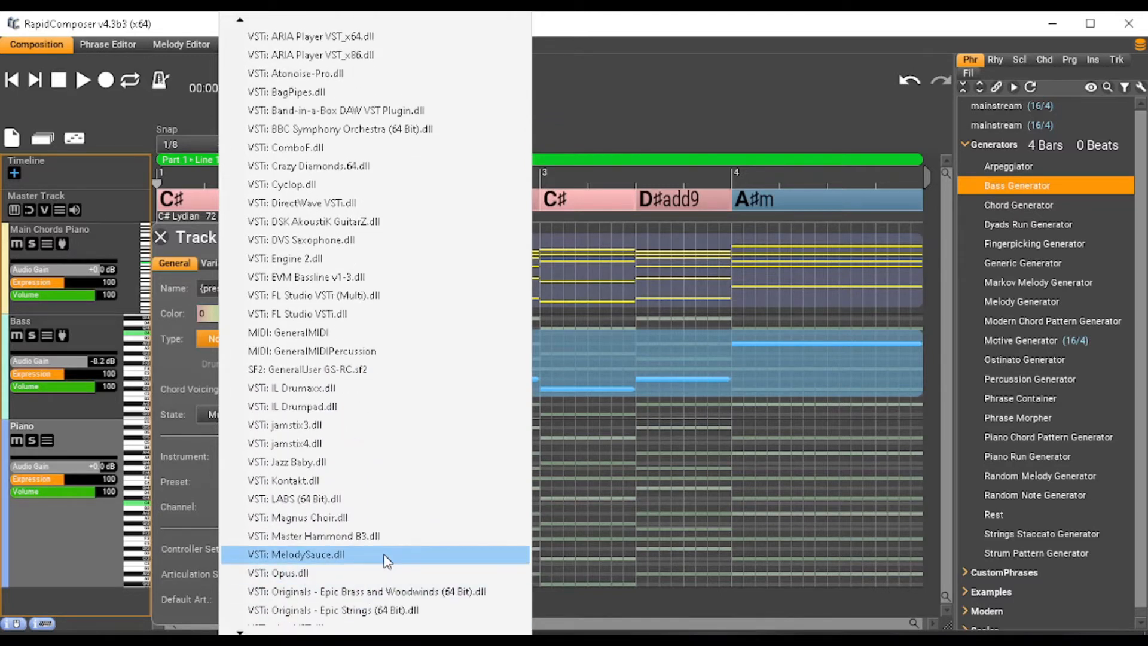
pyautogui.click(334, 371)
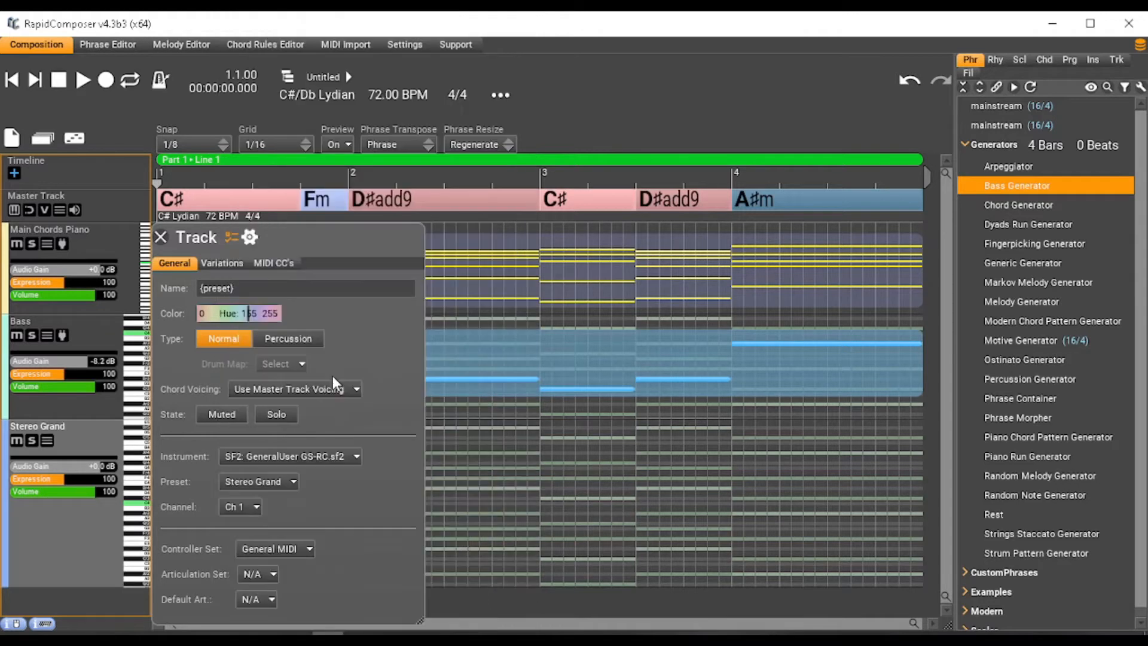
pyautogui.click(266, 480)
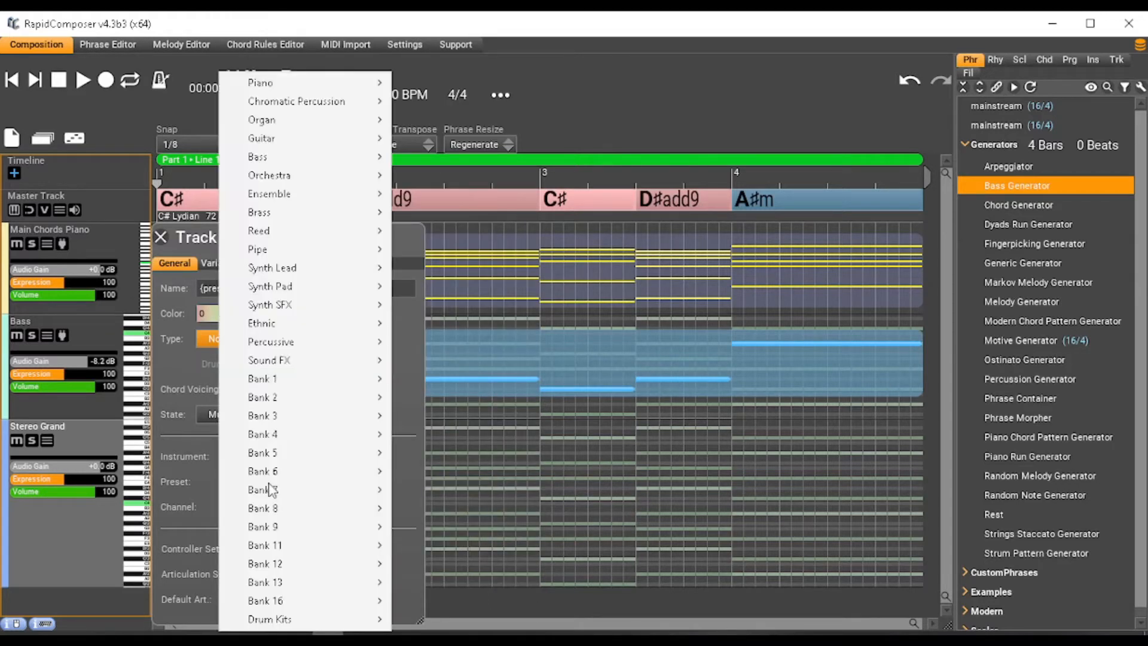
pyautogui.moveTo(363, 622)
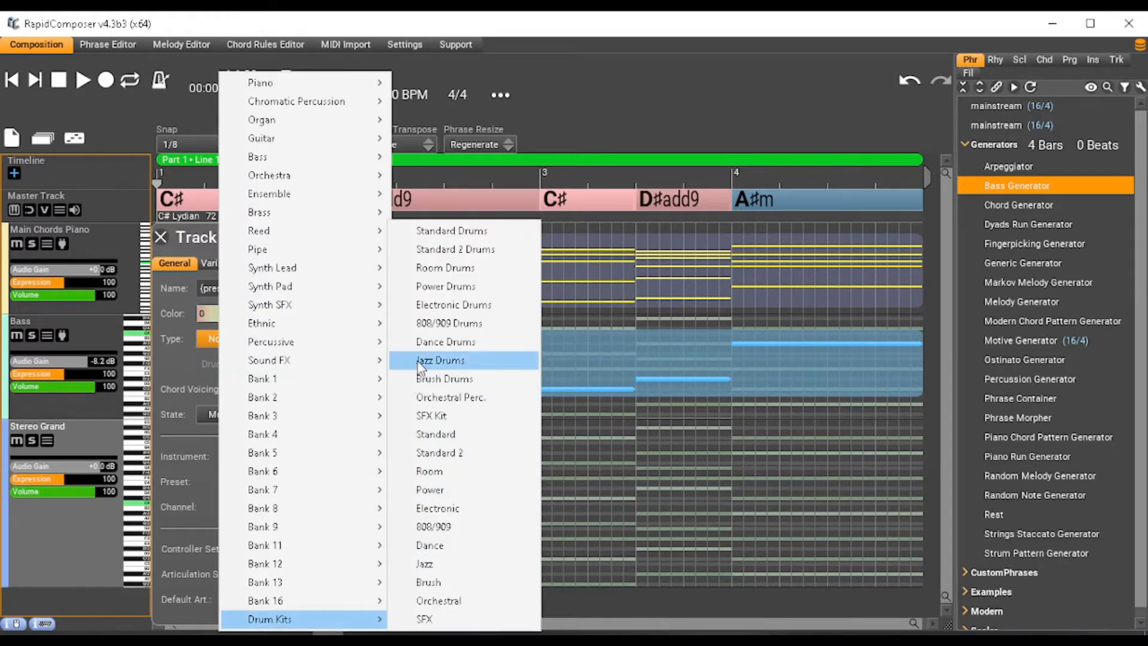
pyautogui.click(432, 344)
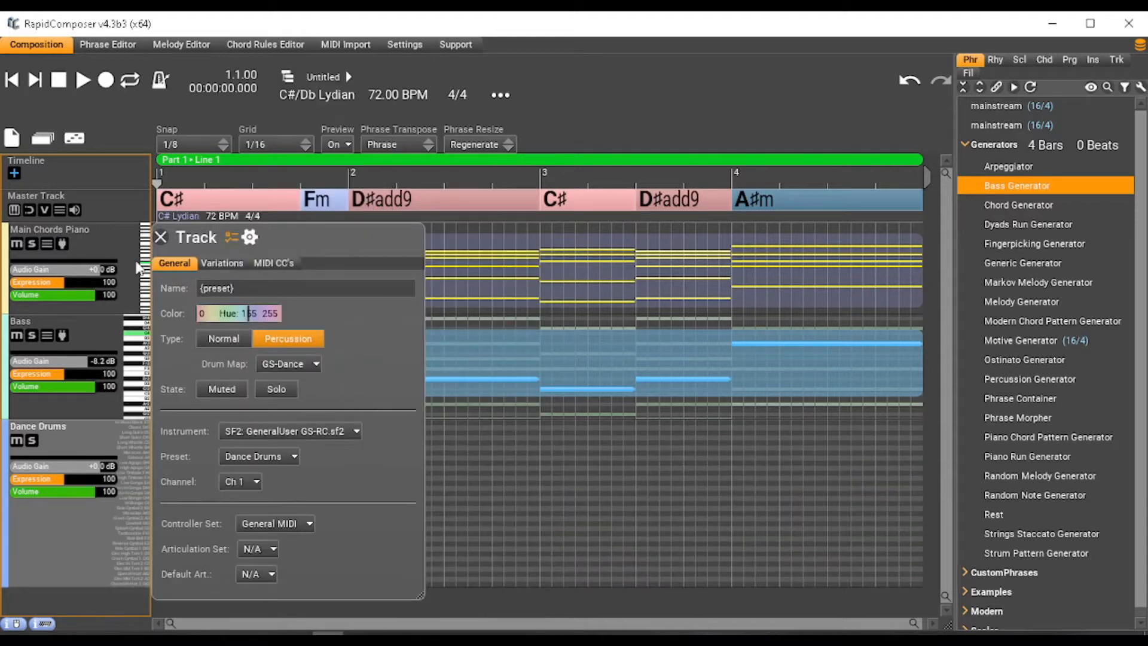
pyautogui.click(160, 237)
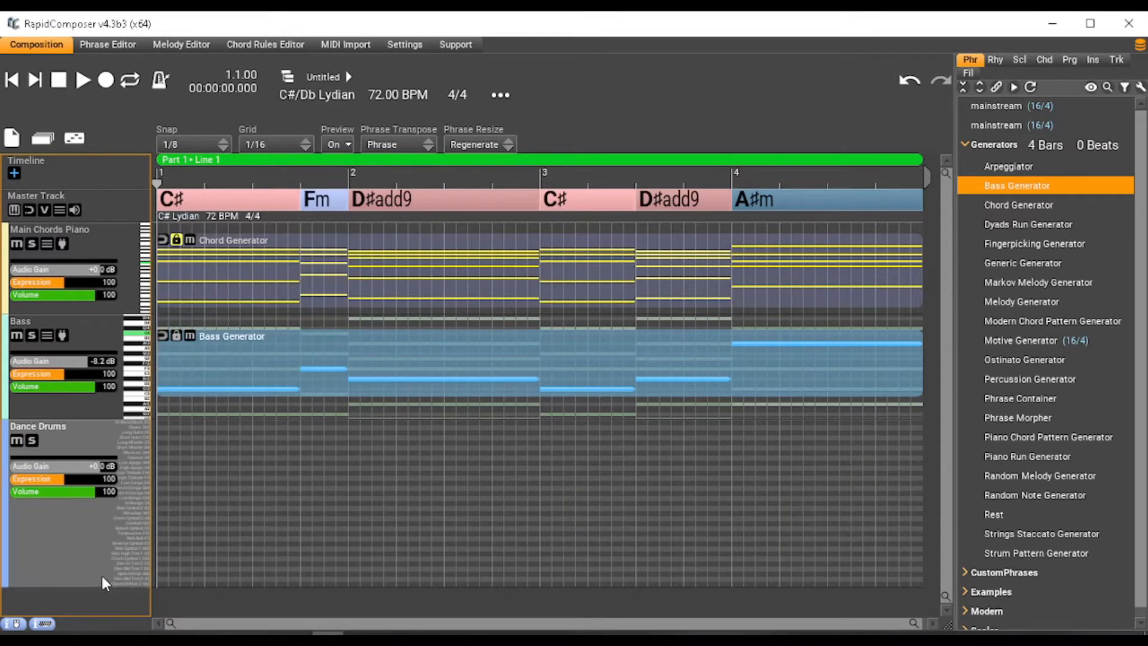
# - Enlarge the Dance Drums track and place a Percussion Generator phrase at its start, over the kick, snare and hi-hat rows
pyautogui.click(72, 542)
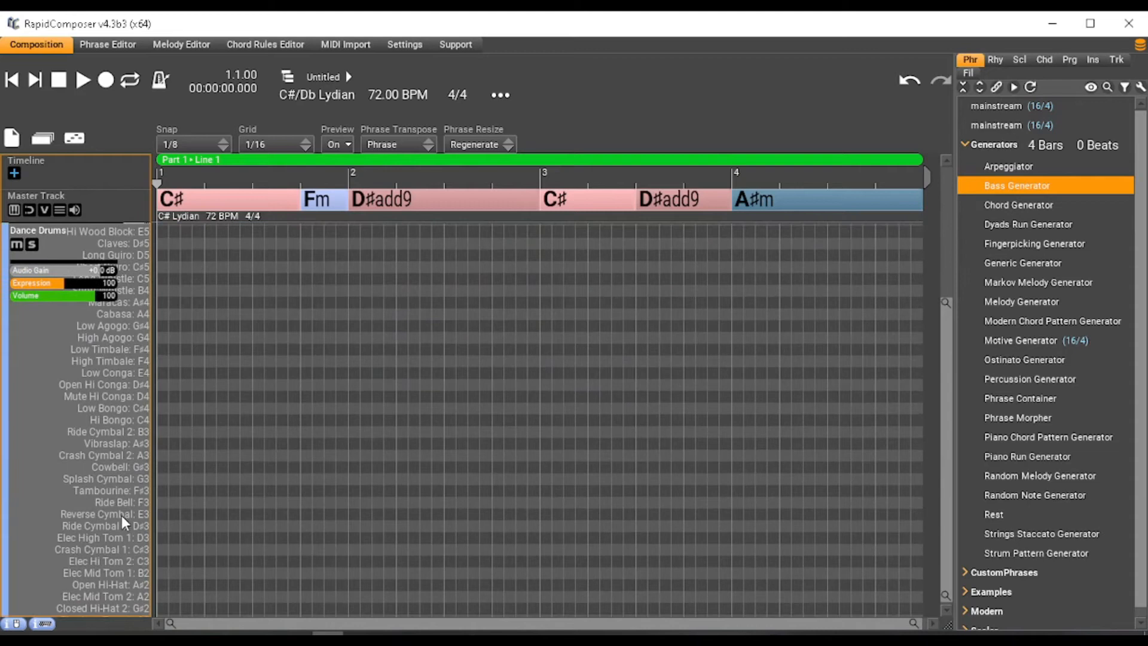
pyautogui.scroll(-4, 122, 514)
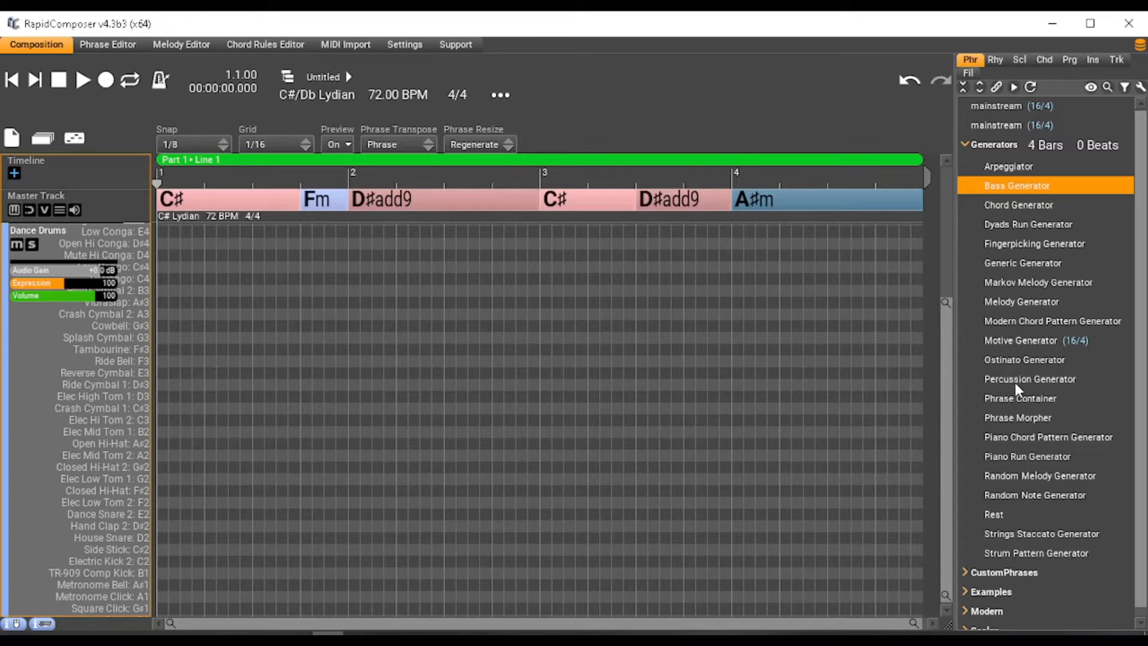
pyautogui.moveTo(1014, 379); pyautogui.dragTo(165, 491)
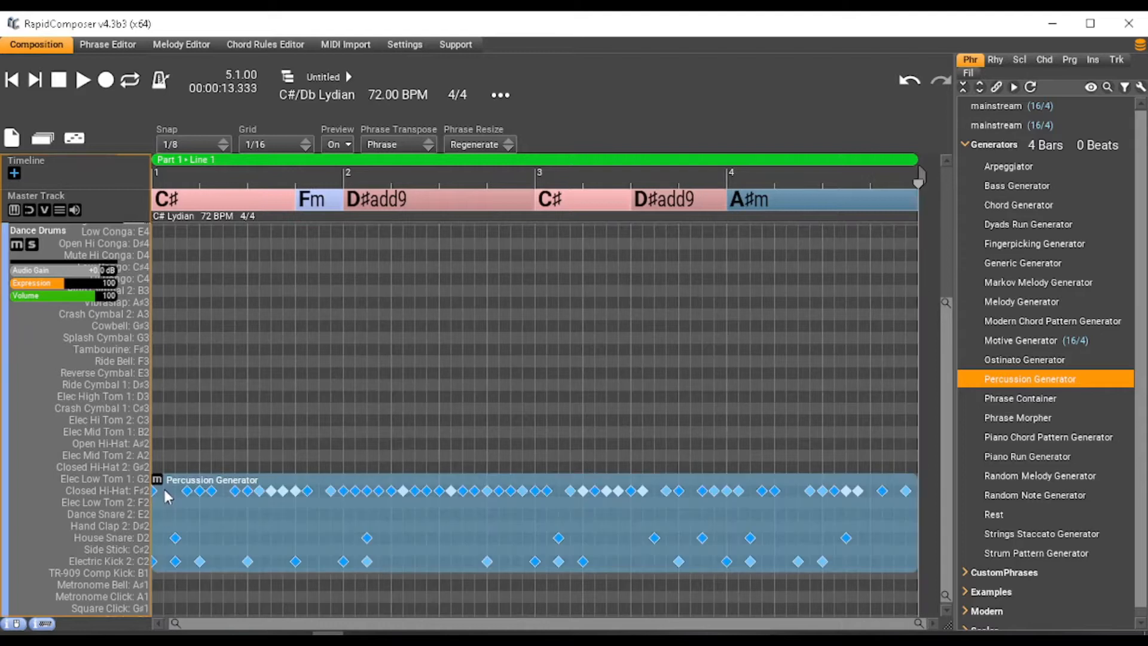
# - Open the percussion phrase's generator settings and preview the generated drum pattern
pyautogui.click(338, 517)
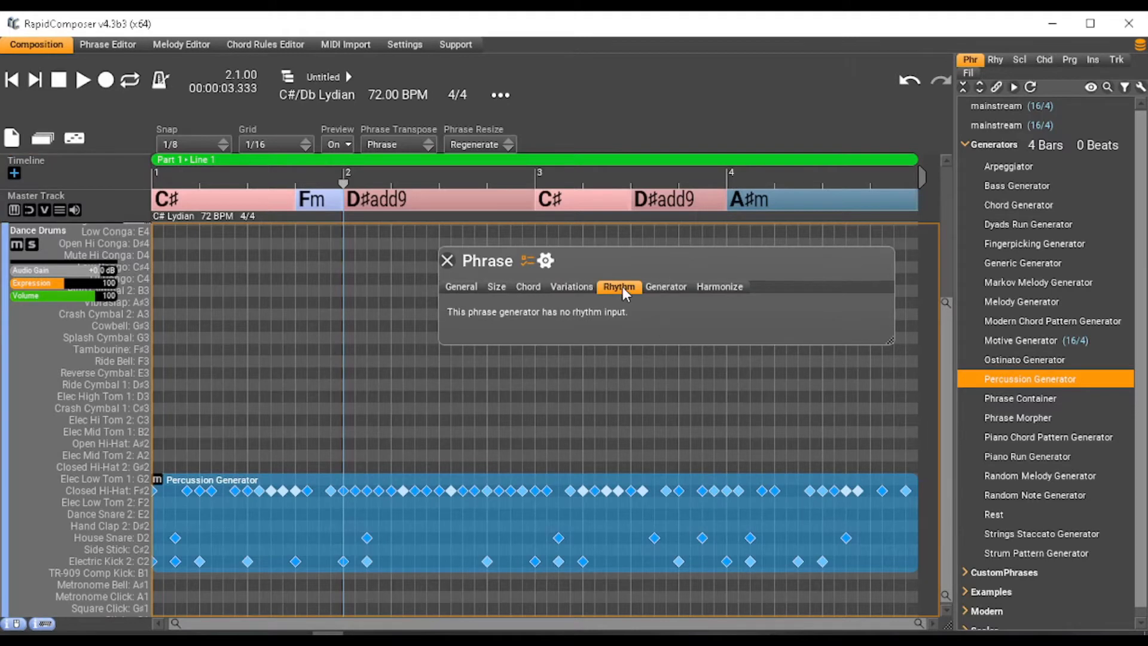
pyautogui.click(655, 287)
pyautogui.moveTo(646, 250); pyautogui.dragTo(610, 126)
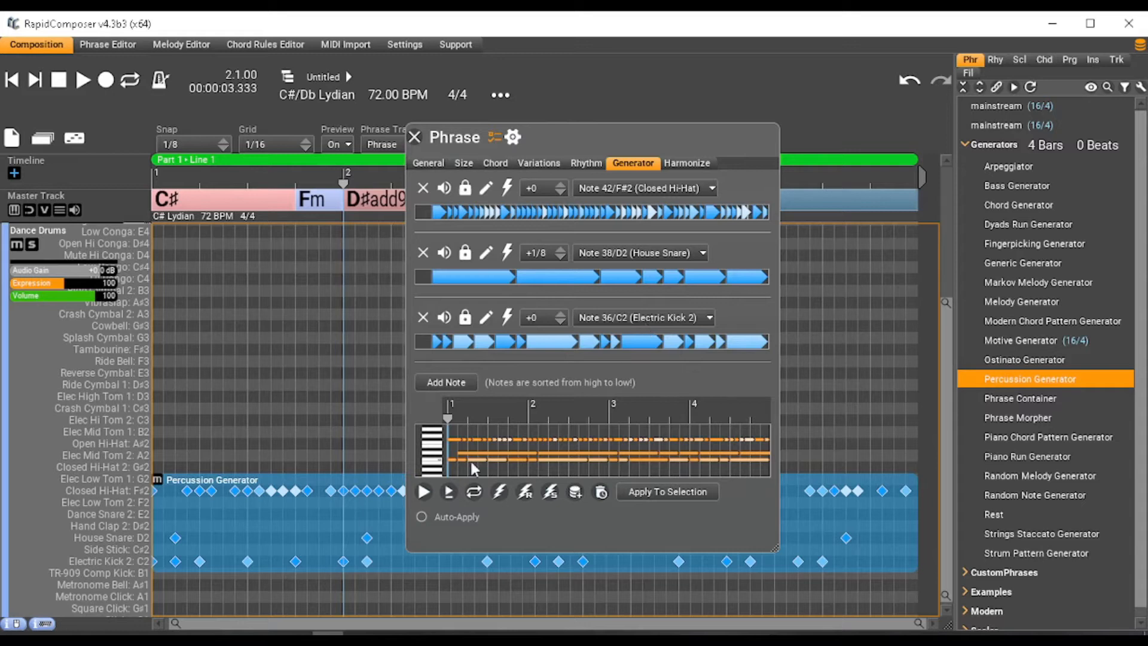
pyautogui.click(423, 491)
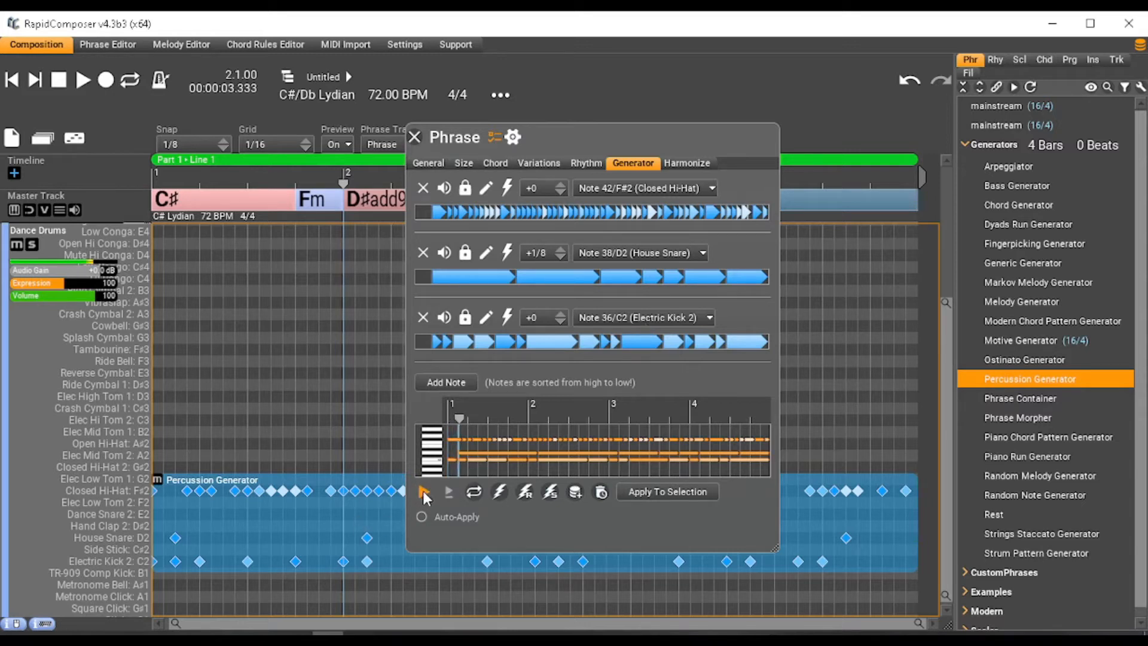
pyautogui.click(423, 492)
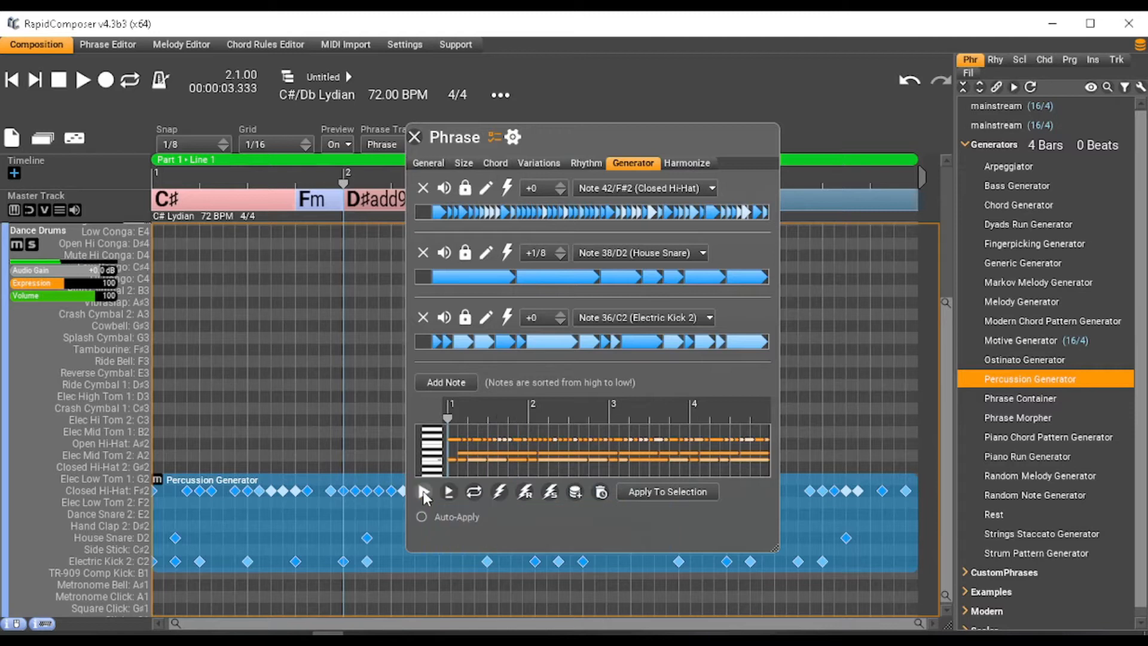
# - Switch the Note 36/C2 kick rhythm to Manual Editing and clear its existing hits
pyautogui.click(487, 319)
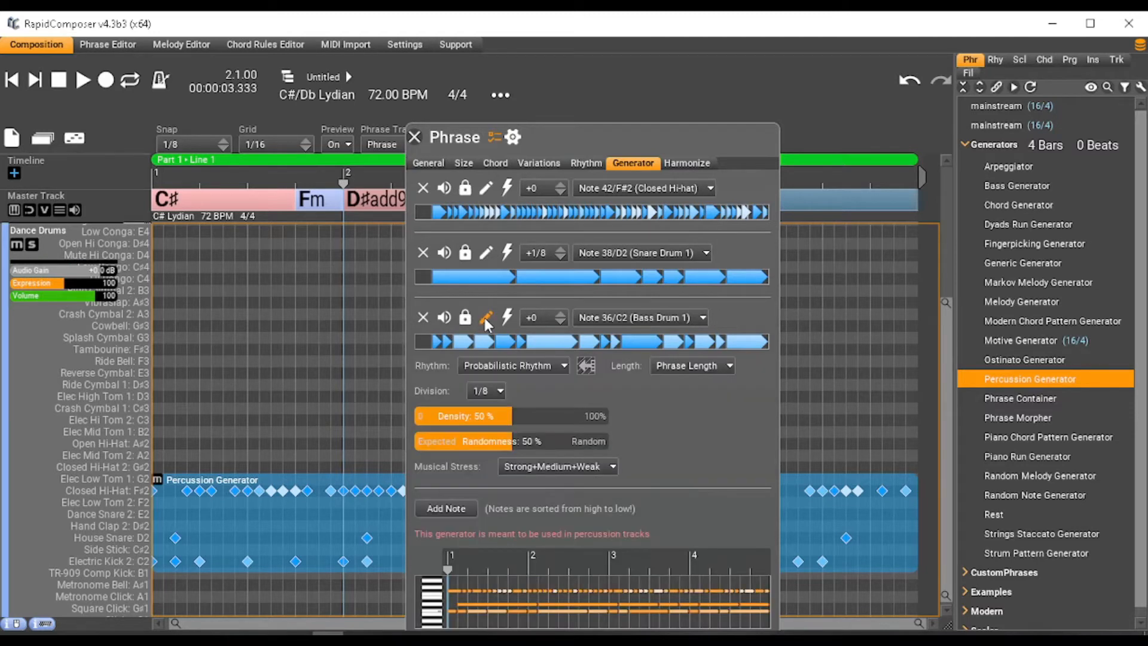
pyautogui.click(505, 371)
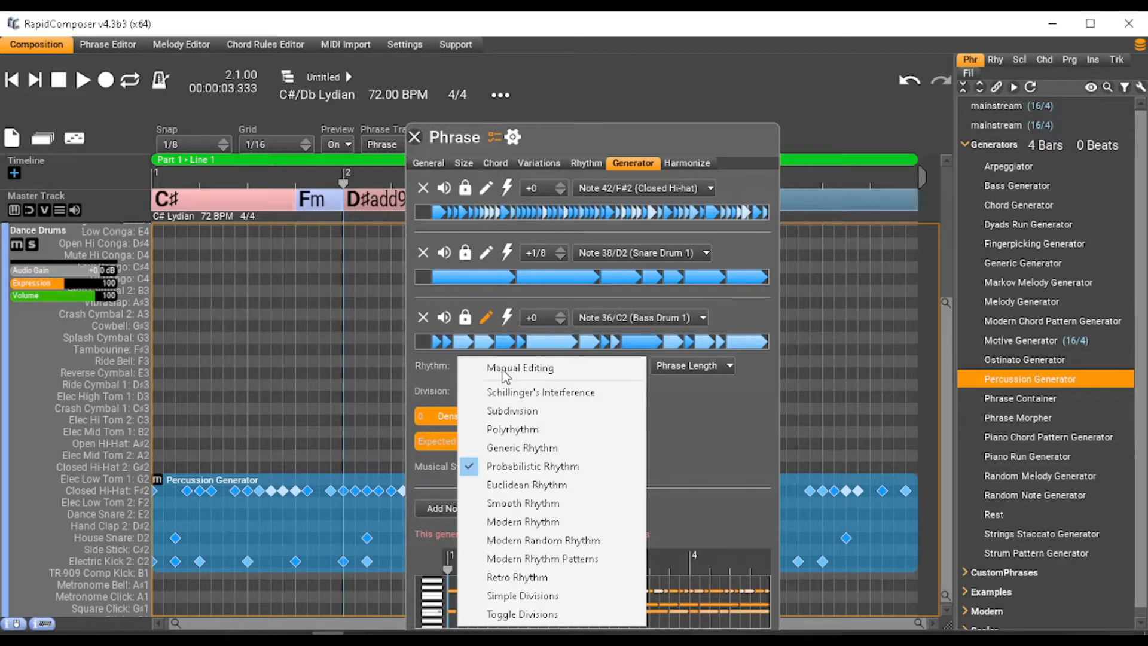
pyautogui.click(505, 369)
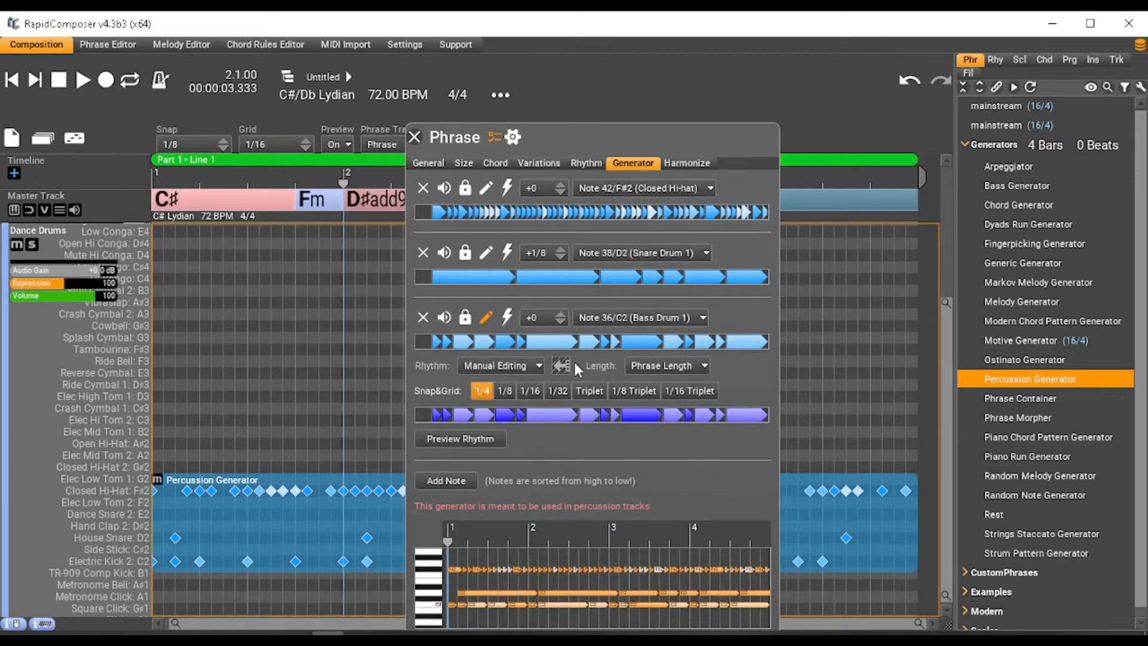
pyautogui.click(420, 412)
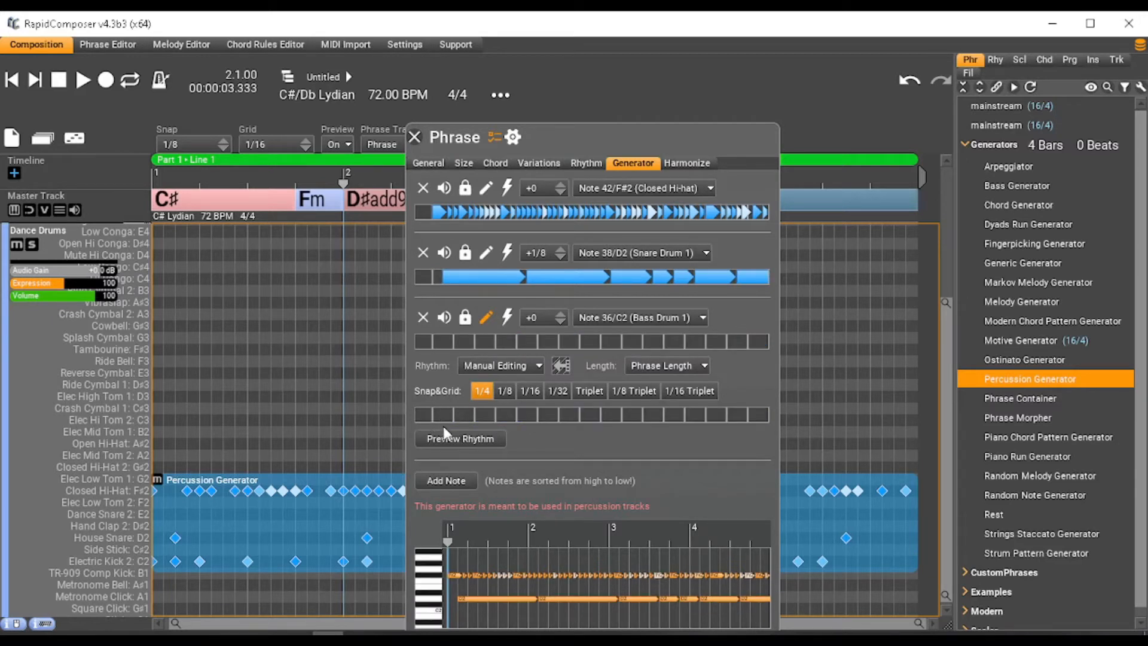
# - Set the kick rhythm's snap and grid to 1/16, add a kick hit at the start of bar 1, and preview the phrase
pyautogui.click(529, 392)
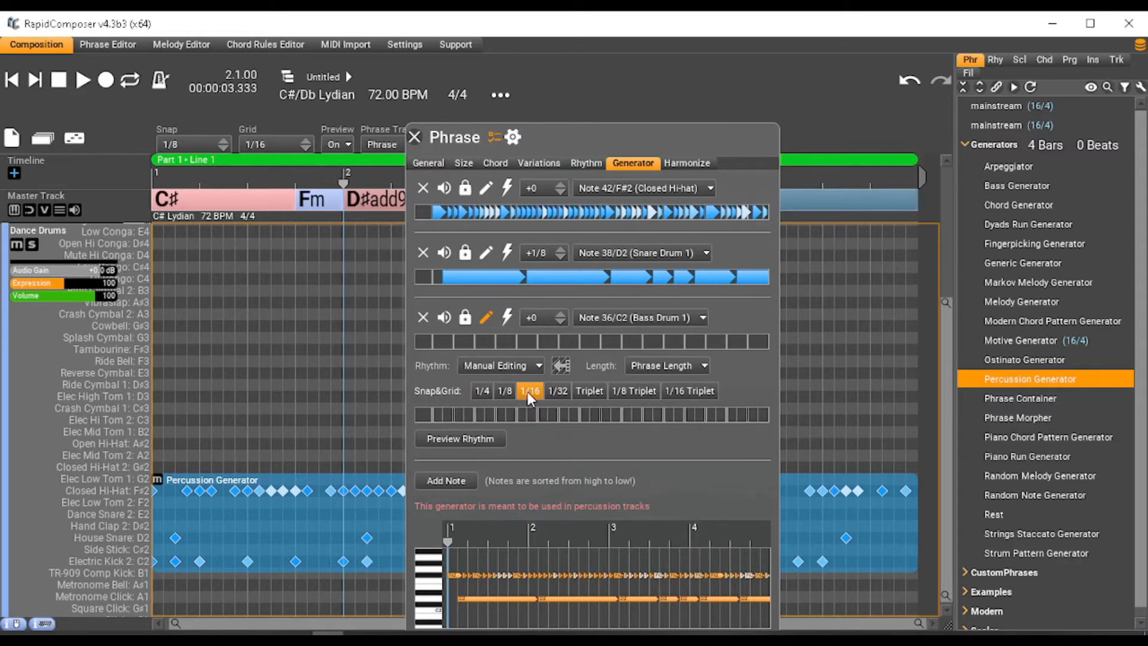
pyautogui.click(441, 414)
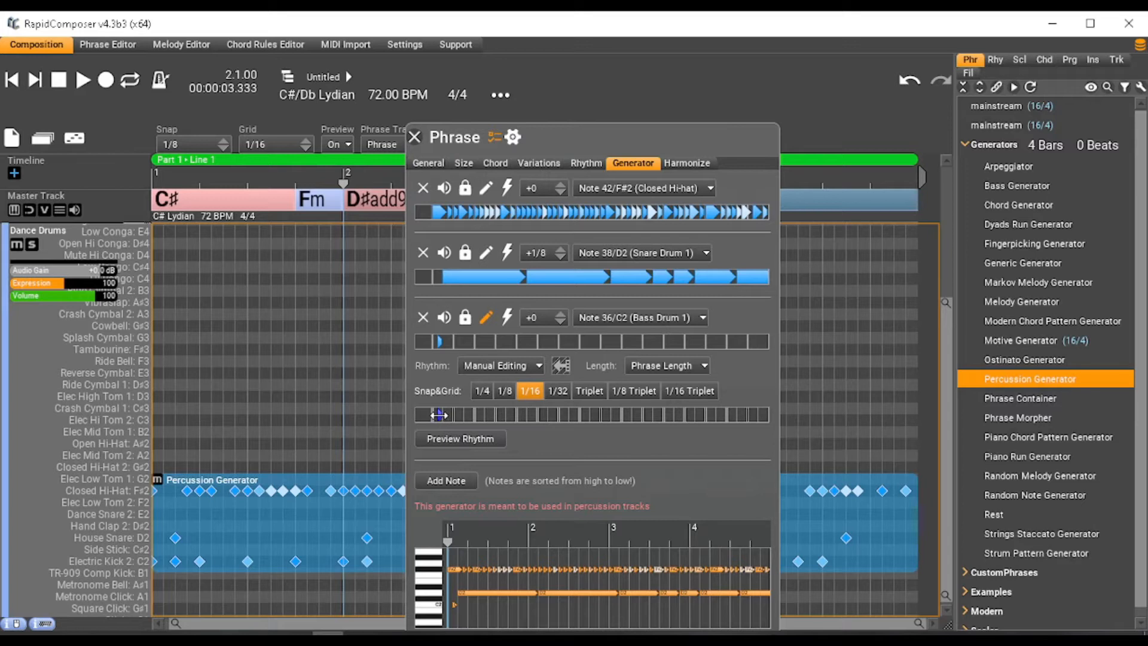
pyautogui.moveTo(551, 447); pyautogui.dragTo(561, 276)
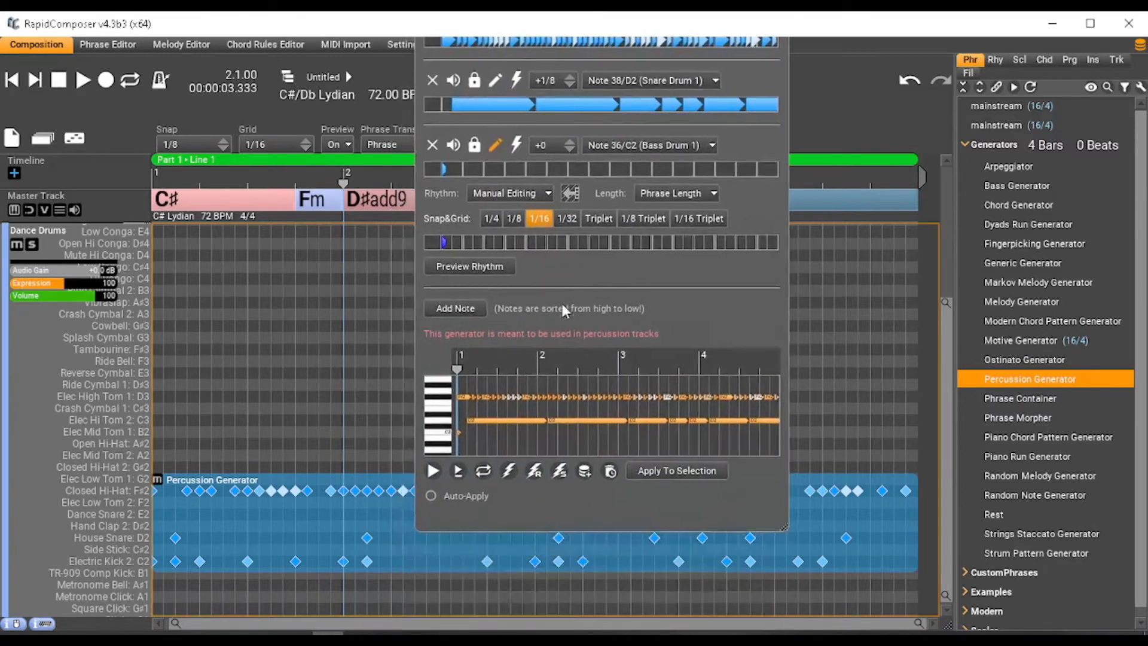
pyautogui.click(432, 472)
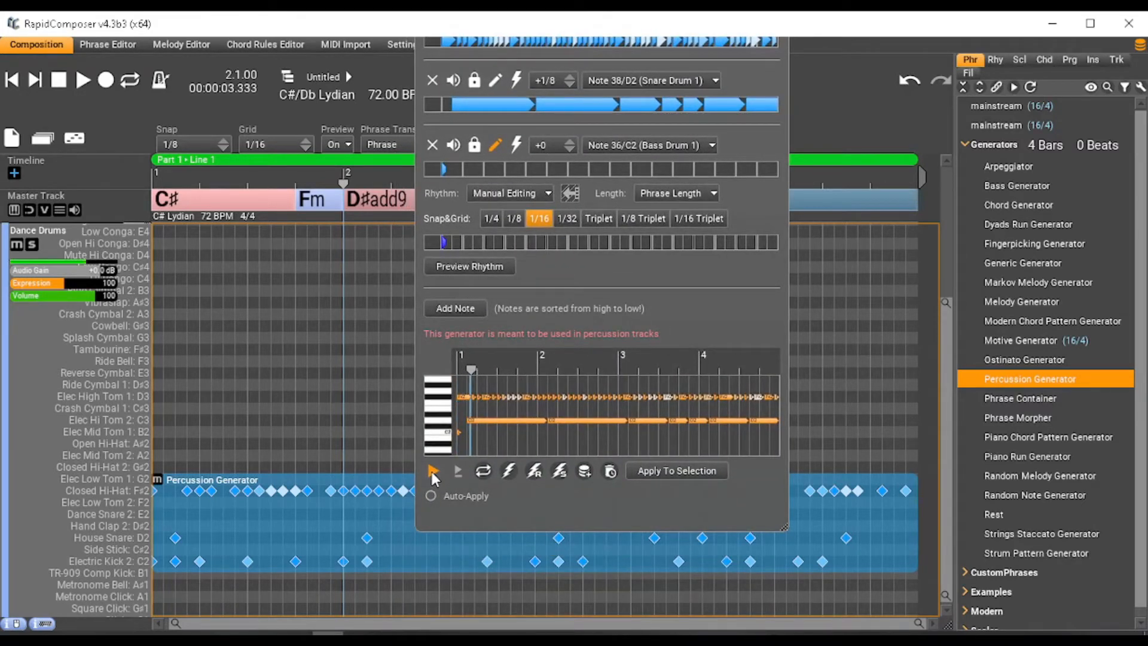
pyautogui.click(433, 472)
pyautogui.click(433, 472)
pyautogui.click(433, 473)
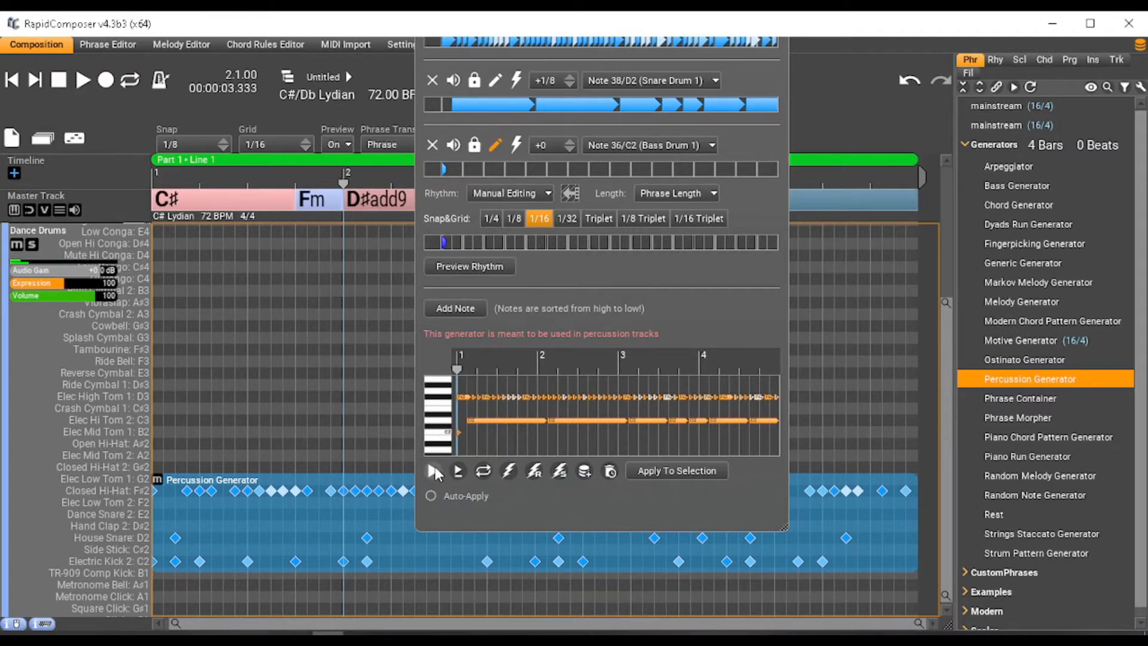
pyautogui.click(433, 472)
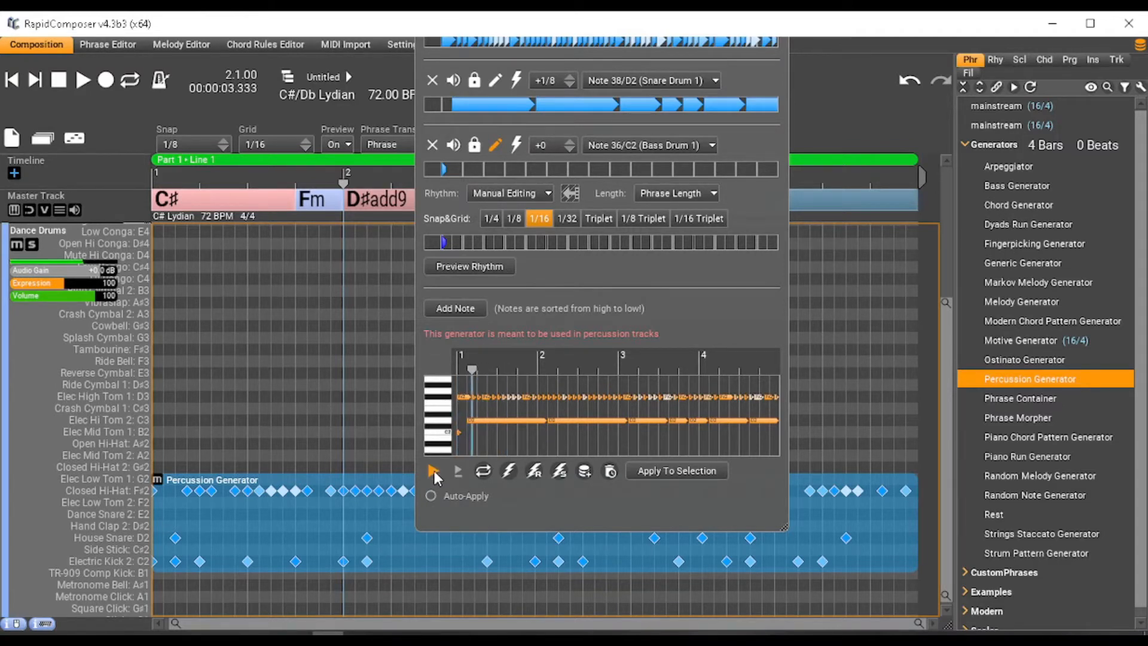
pyautogui.click(433, 472)
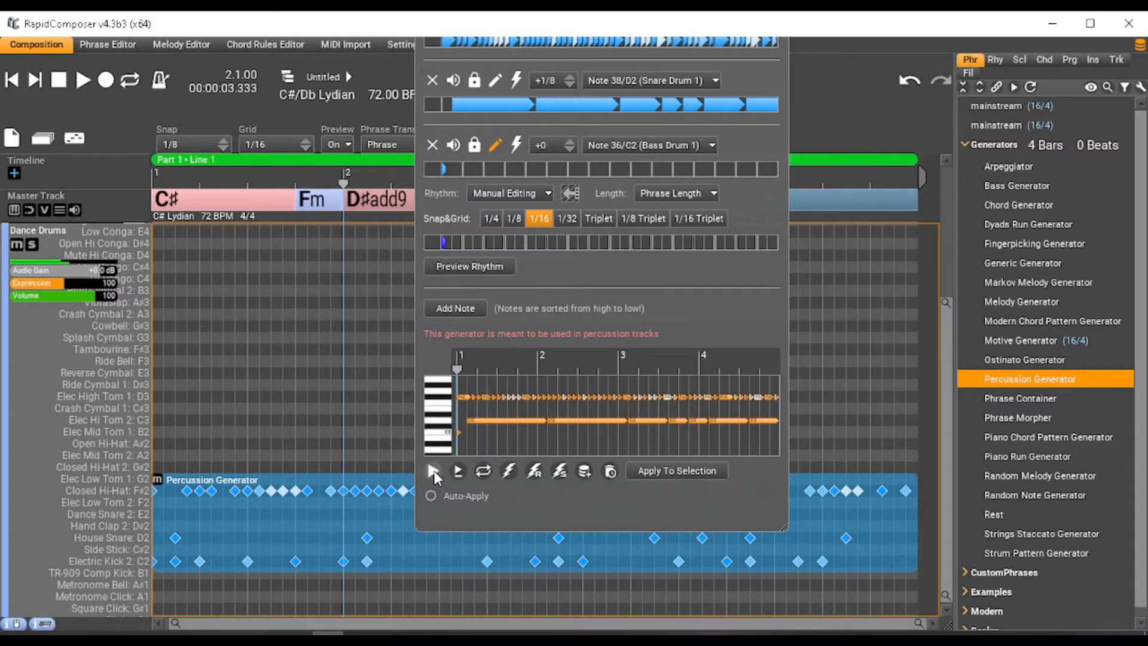
# - Add two consecutive sixteenth-note kick hits in the second half of beat 2 in bar 1 and preview the phrase
pyautogui.click(475, 242)
pyautogui.click(479, 241)
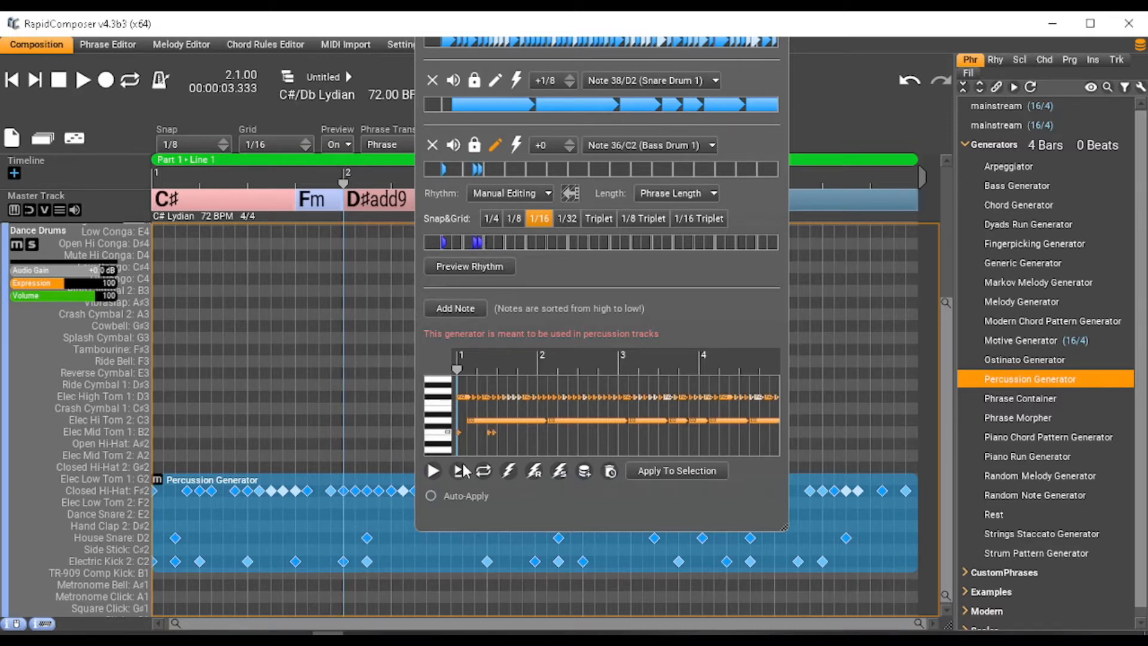
pyautogui.click(434, 472)
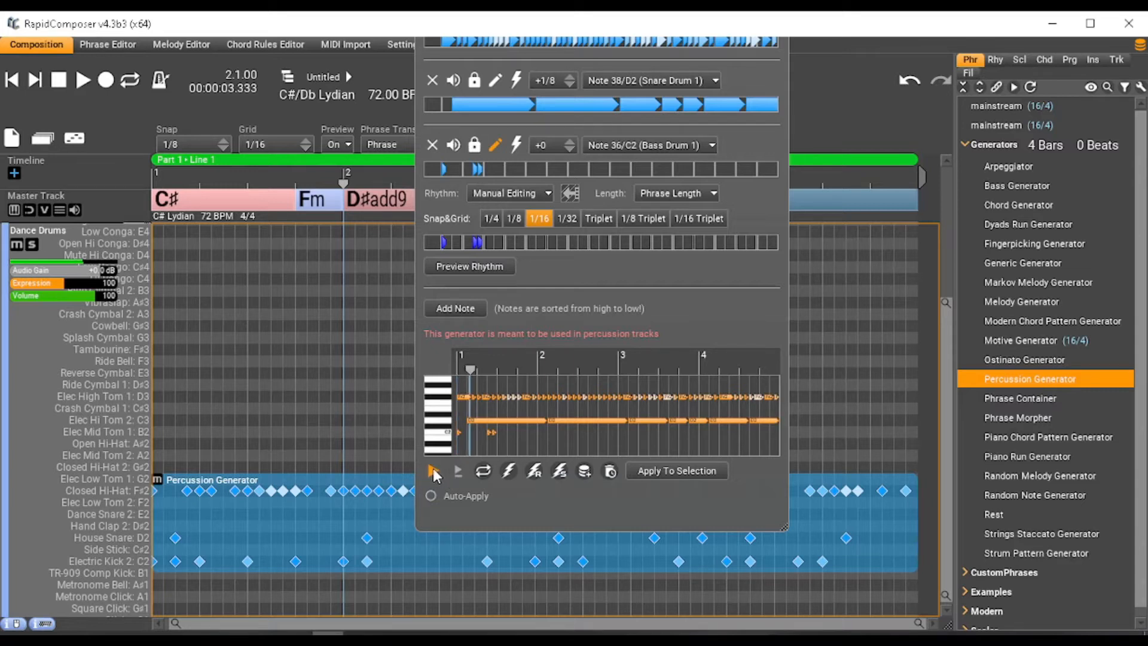
pyautogui.click(433, 472)
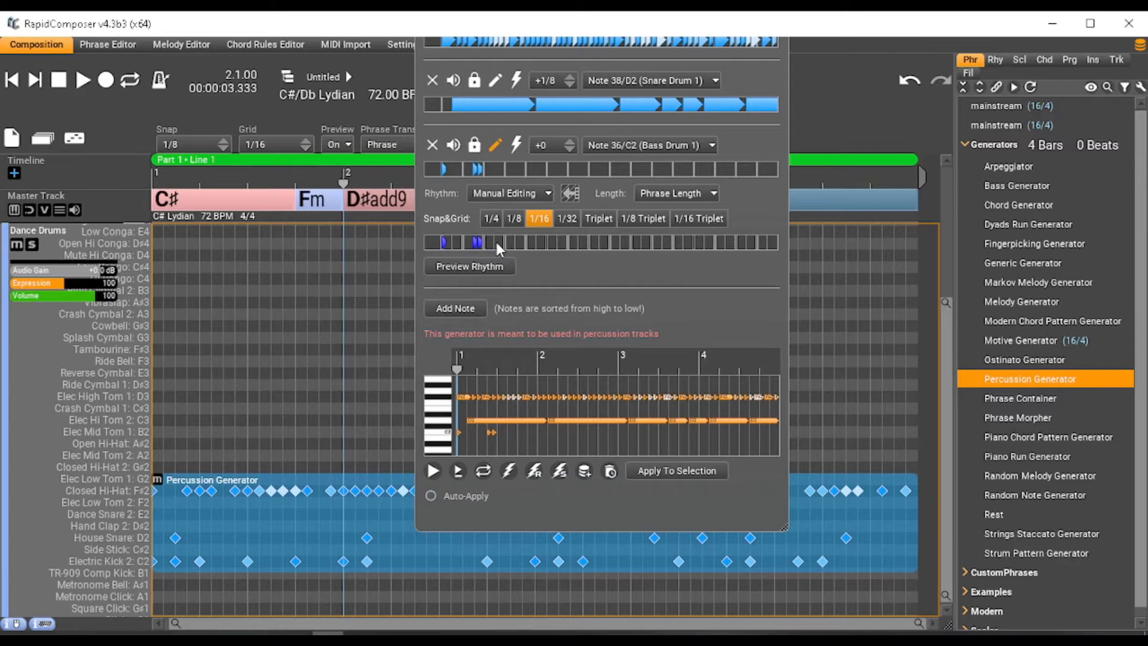
# - Add a kick hit halfway through beat 3 of bar 1, mute the Note 38/D2 (Snare Drum 1) row, and preview the phrase
pyautogui.click(496, 243)
pyautogui.click(454, 81)
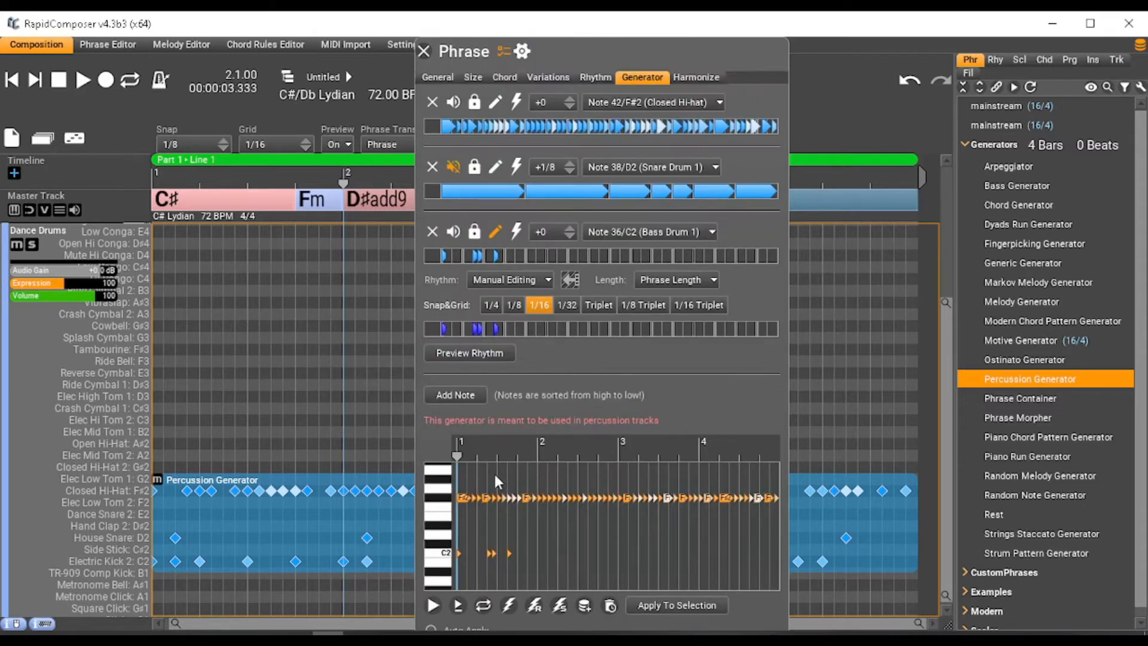
pyautogui.click(431, 605)
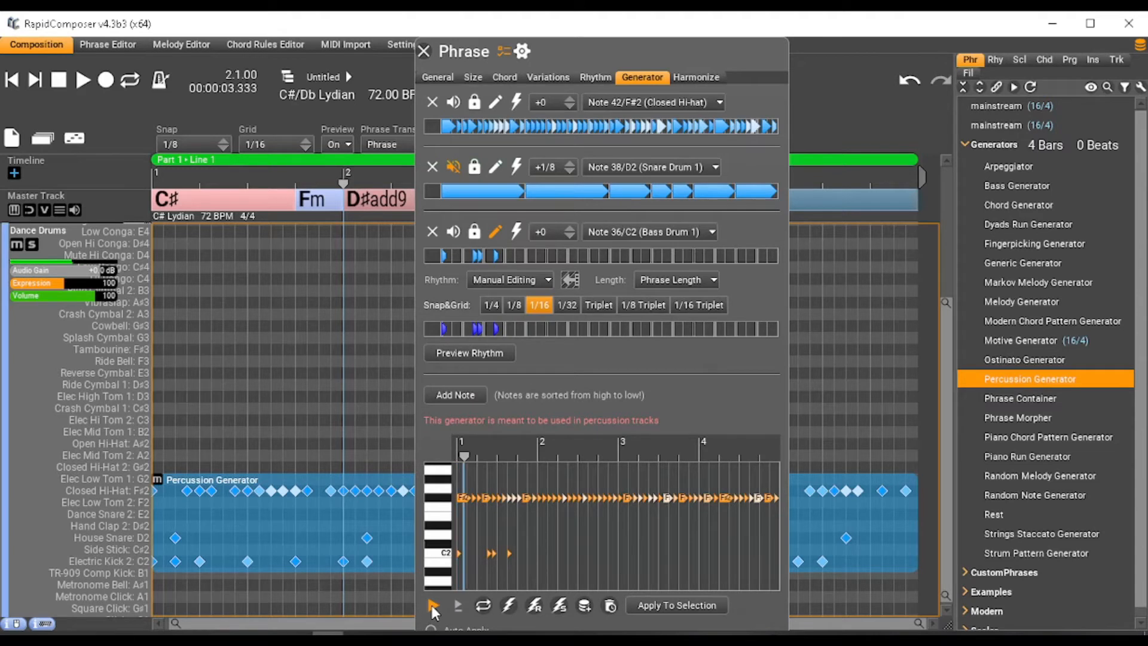
pyautogui.click(433, 606)
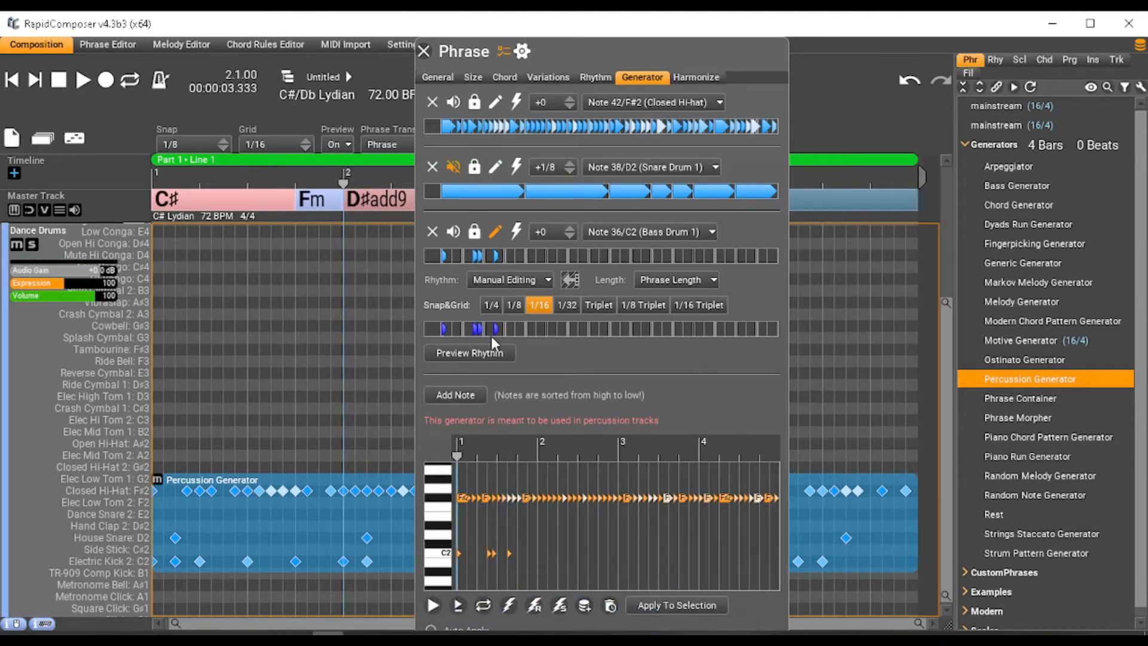
# - Try the last kick hit on beat 3, settle it one sixteenth after beat 3, and preview both placements
pyautogui.moveTo(496, 329); pyautogui.dragTo(484, 328)
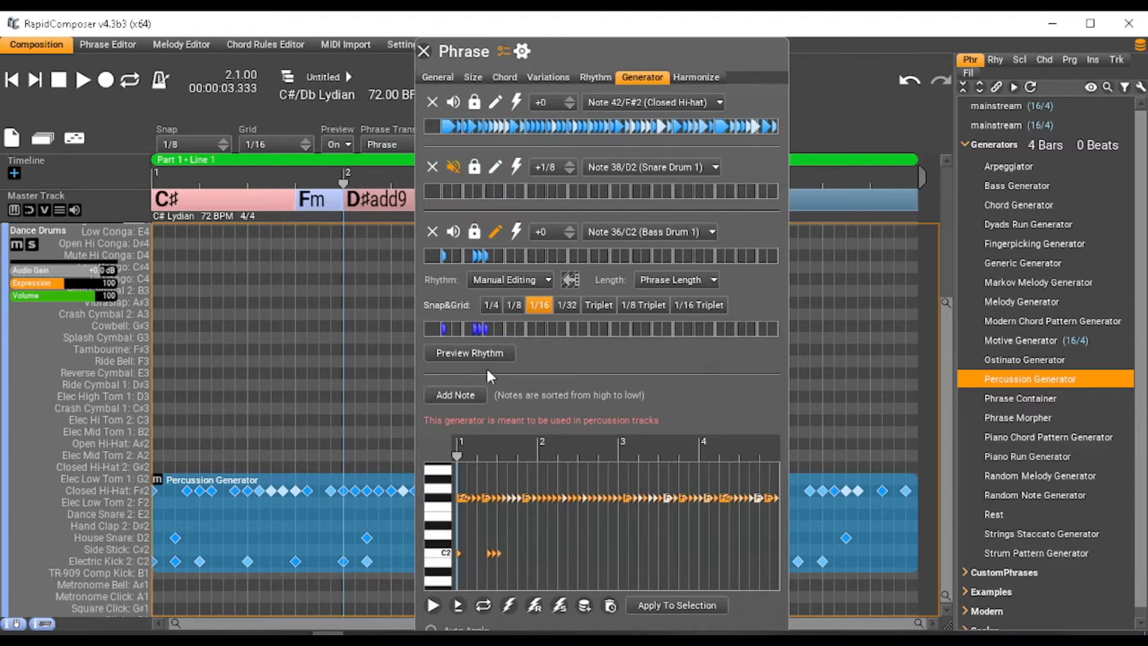
pyautogui.click(432, 606)
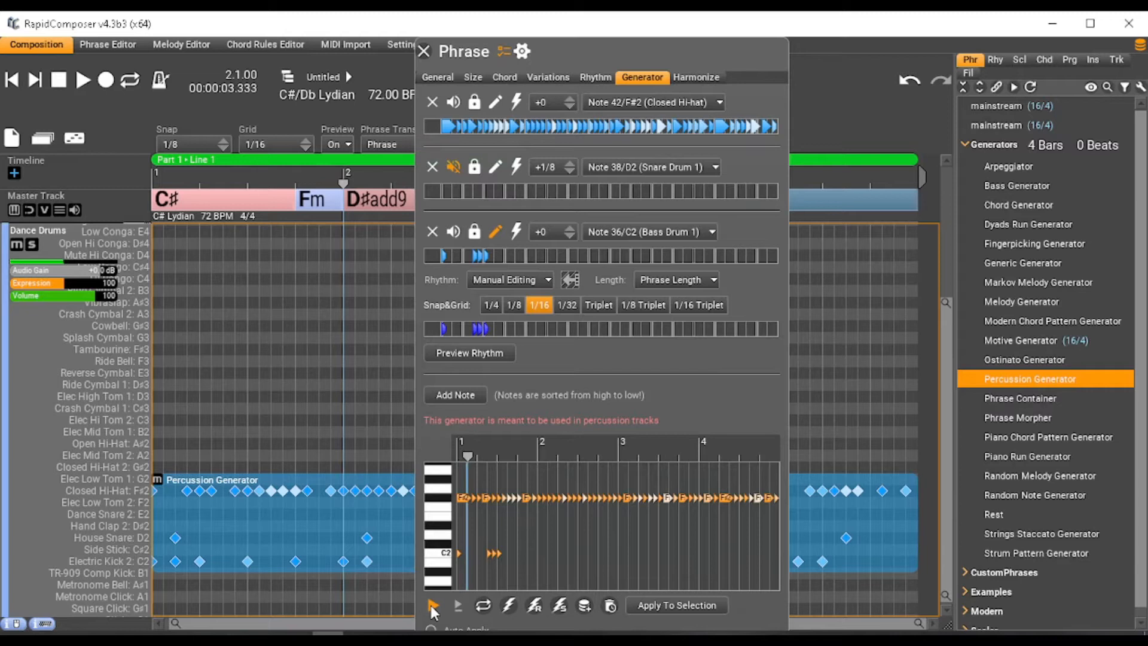
pyautogui.click(431, 606)
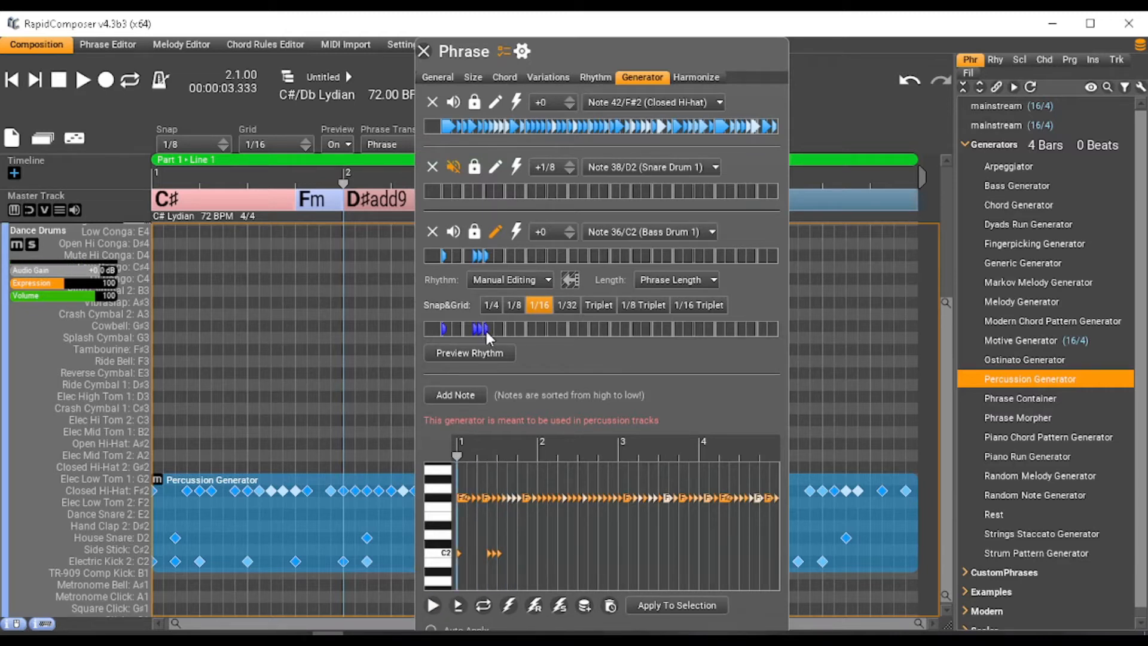
pyautogui.moveTo(486, 329); pyautogui.dragTo(492, 331)
pyautogui.click(430, 608)
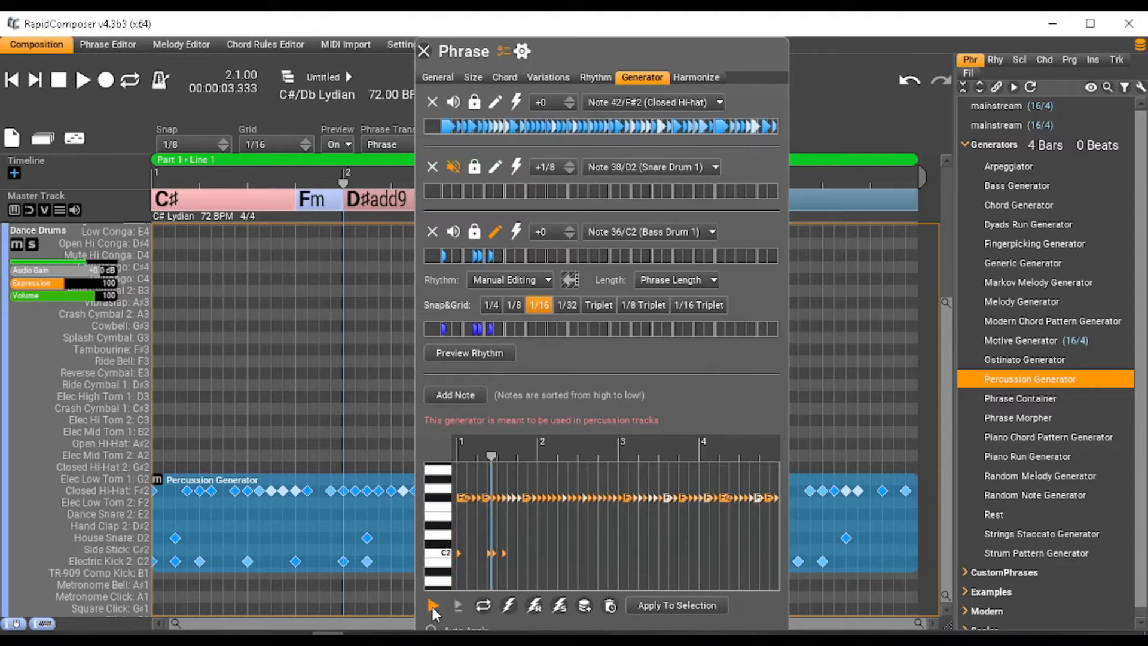
pyautogui.click(432, 607)
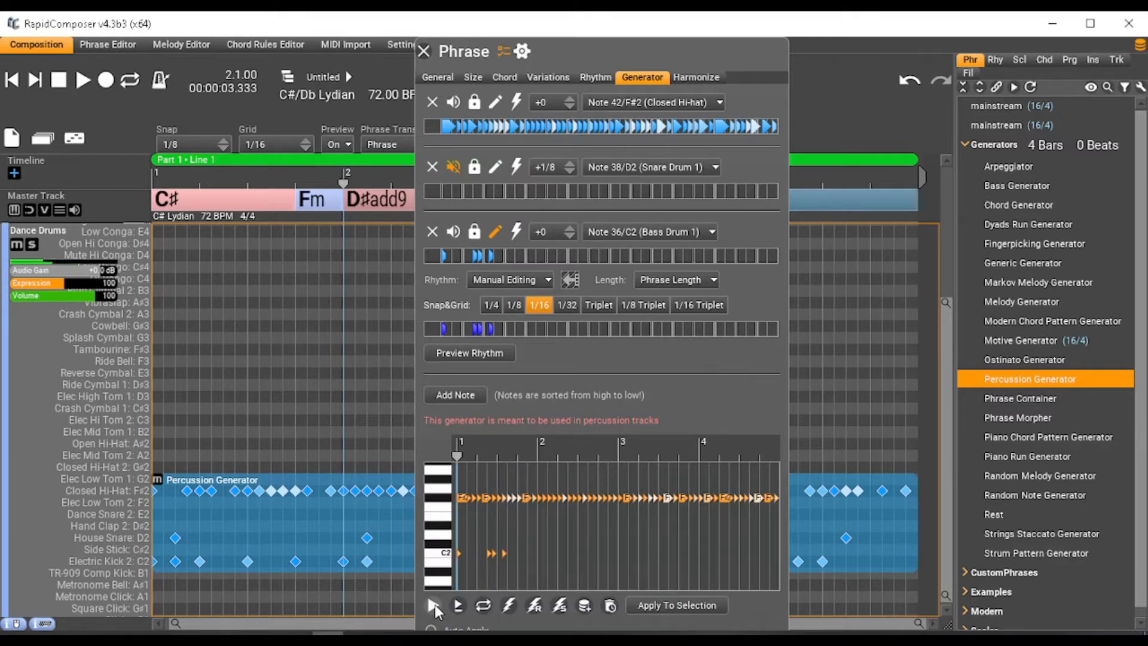
# - Set the kick rhythm's length to 4/4 Repeating and preview the phrase in the composition
pyautogui.click(700, 281)
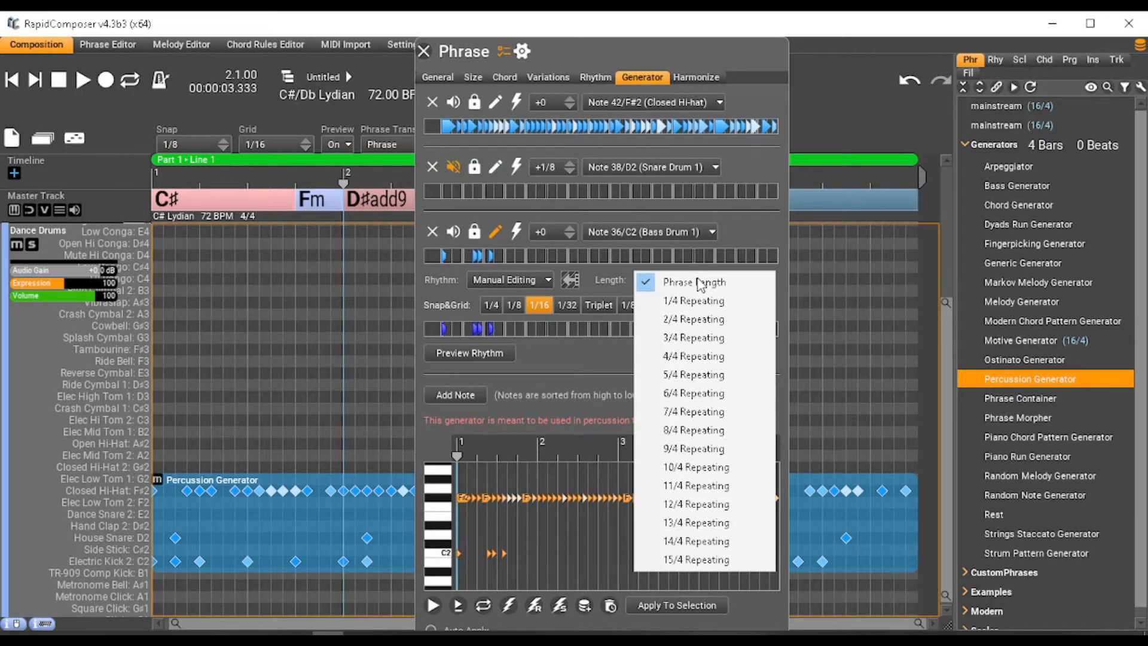
pyautogui.click(698, 363)
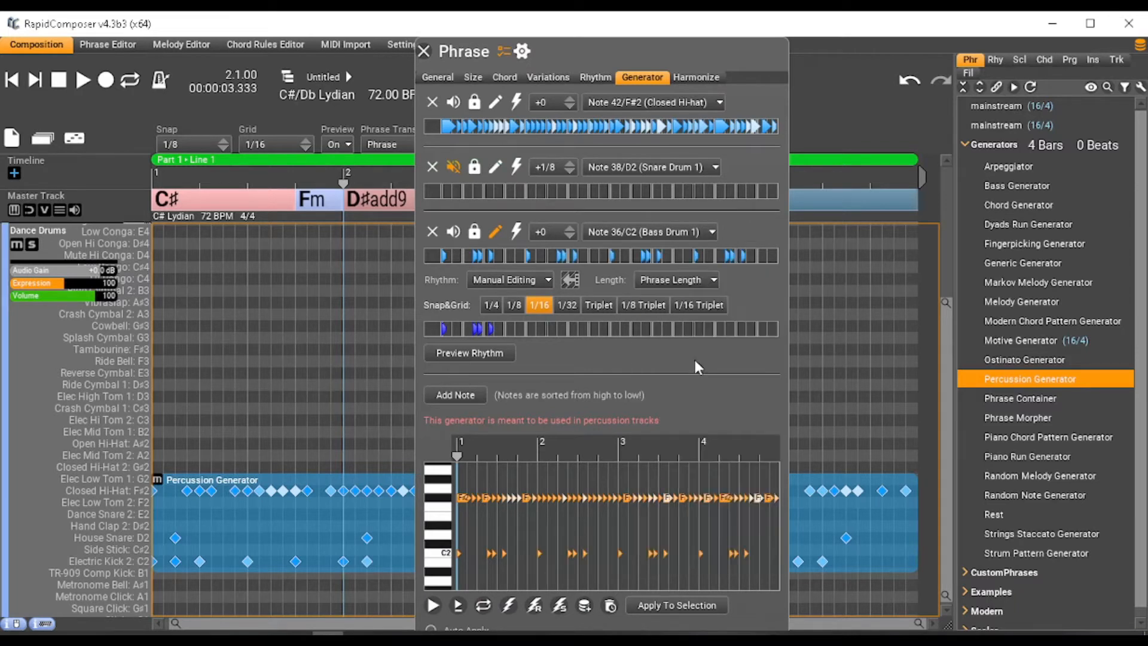
pyautogui.click(457, 606)
# - Rearrange the last three kick hits to beat 2's final sixteenth, beat 3 and halfway through beat 3, and preview them with all unmuted tracks
pyautogui.click(480, 329)
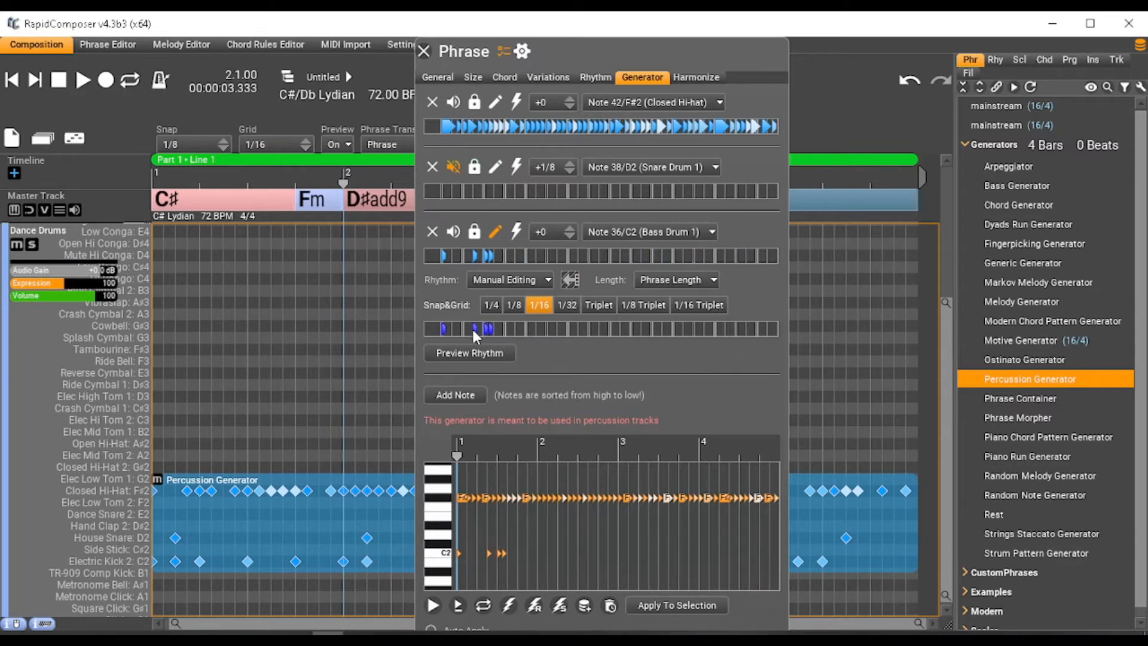
pyautogui.moveTo(474, 328); pyautogui.dragTo(496, 332)
pyautogui.click(453, 608)
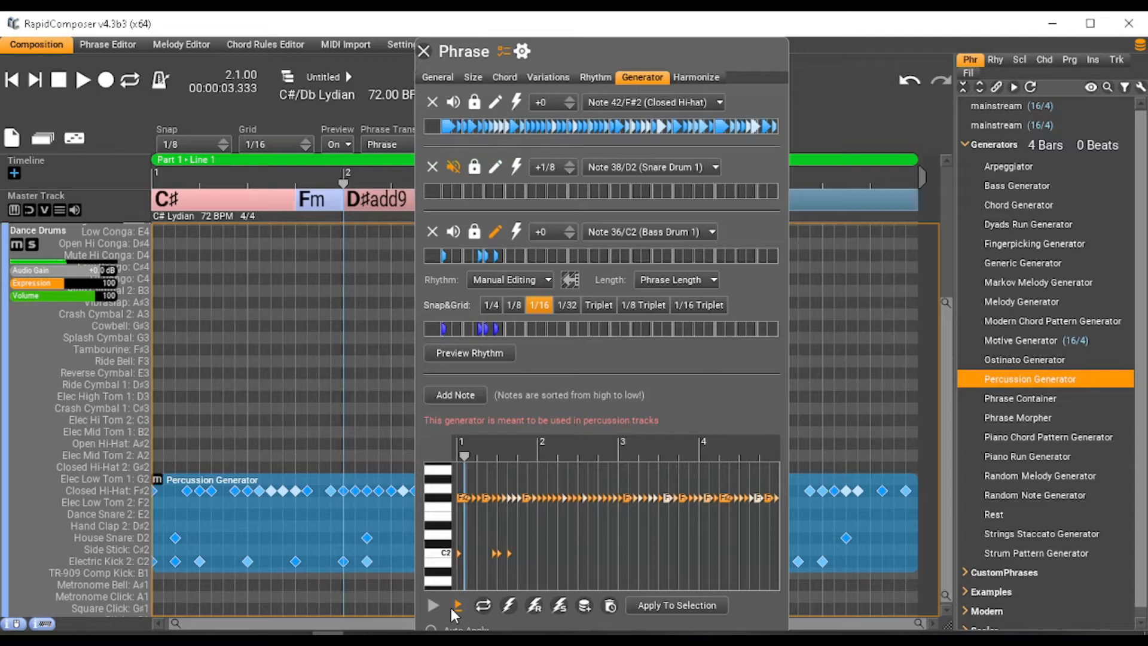
pyautogui.click(456, 606)
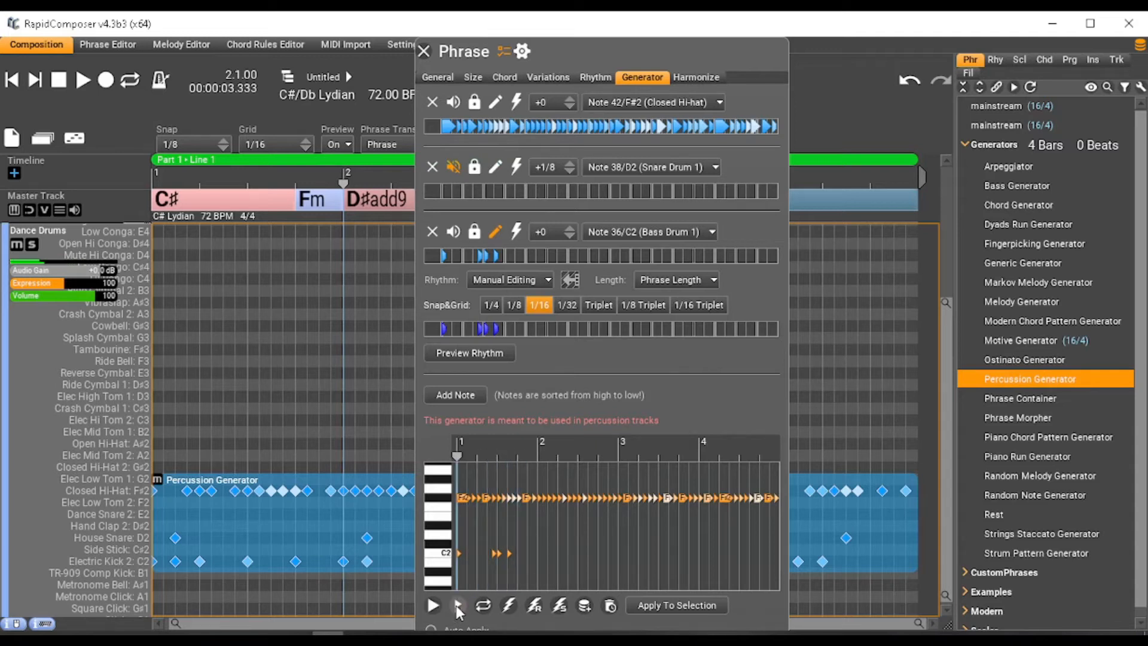
# - Make the revised one-bar kick pattern fill the phrase with 4/4 Repeating and listen to it alongside all unmuted tracks
pyautogui.click(703, 283)
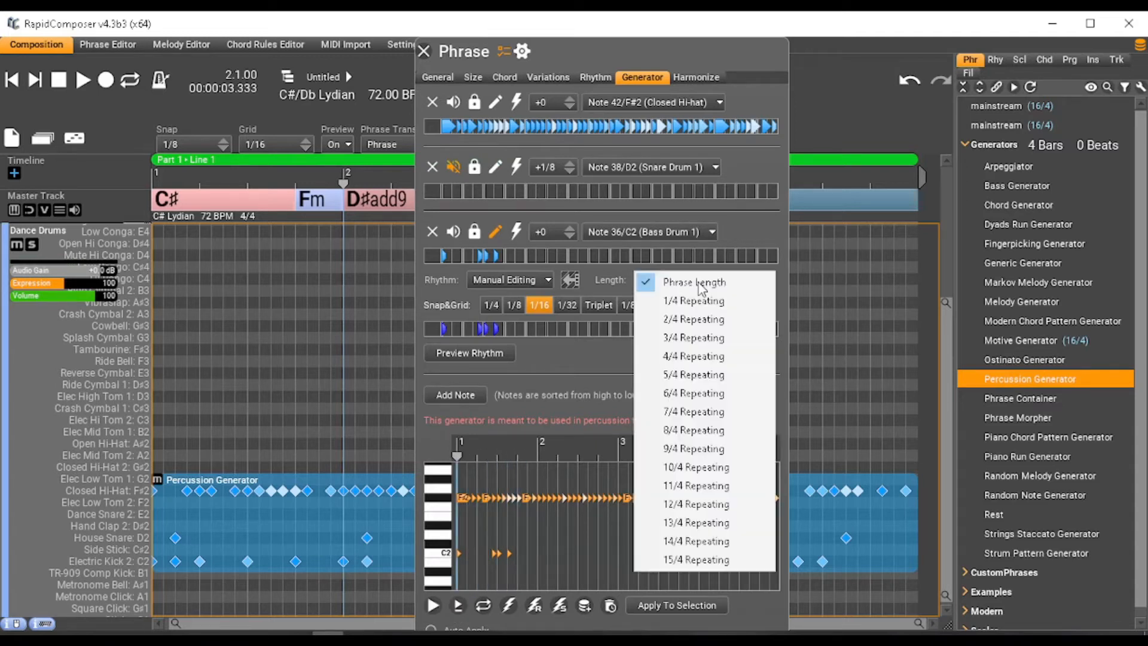
pyautogui.click(702, 362)
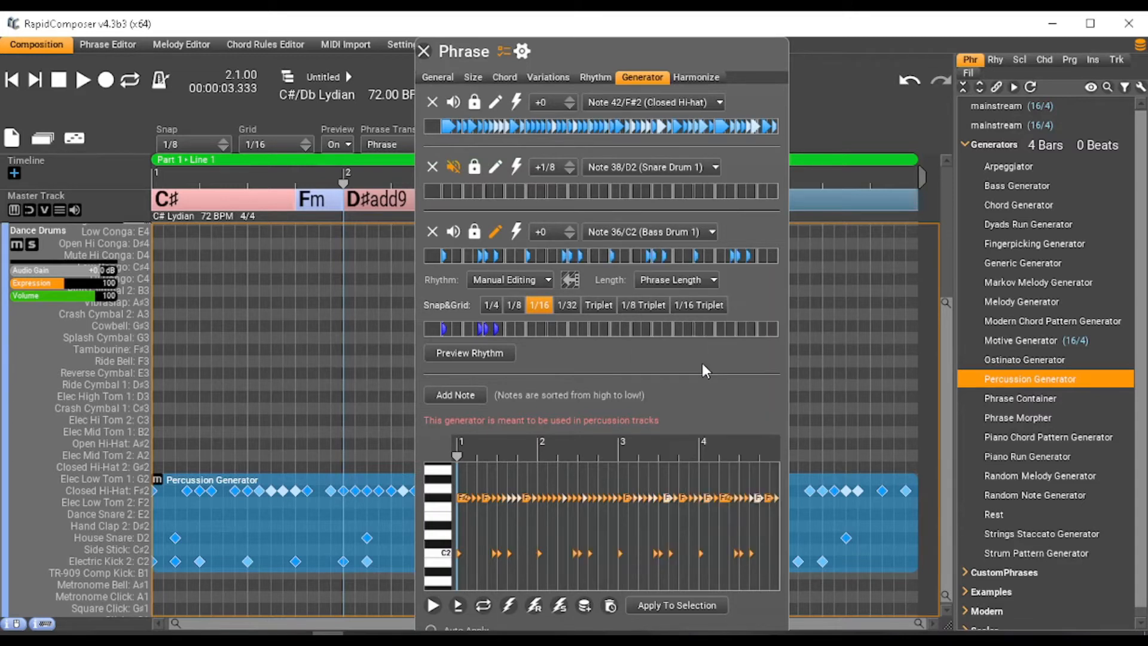
pyautogui.click(457, 607)
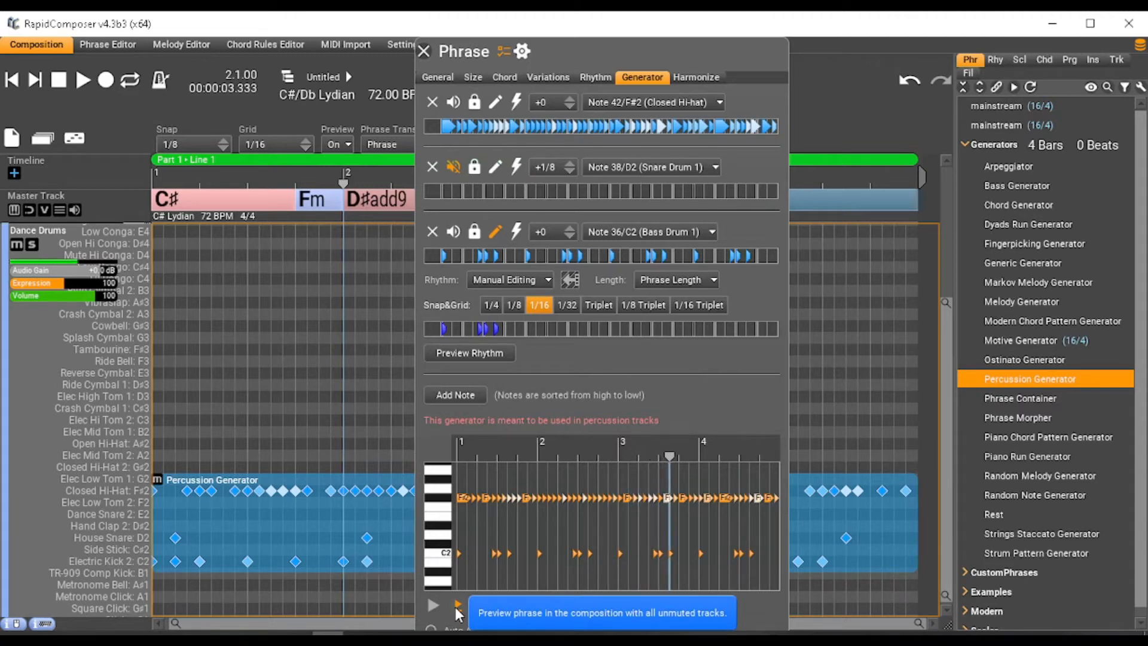
pyautogui.click(457, 606)
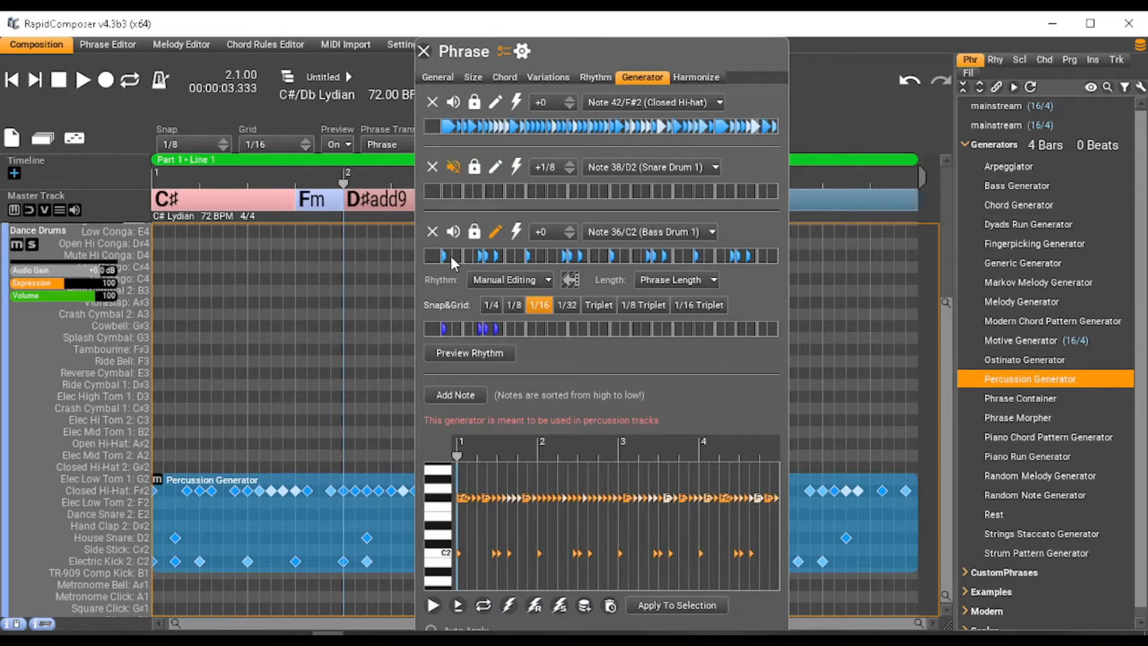
# - Close the kick rhythm editor, unmute the snare row, and change its note to Note 39/D#2 (Hand Clap)
pyautogui.click(496, 233)
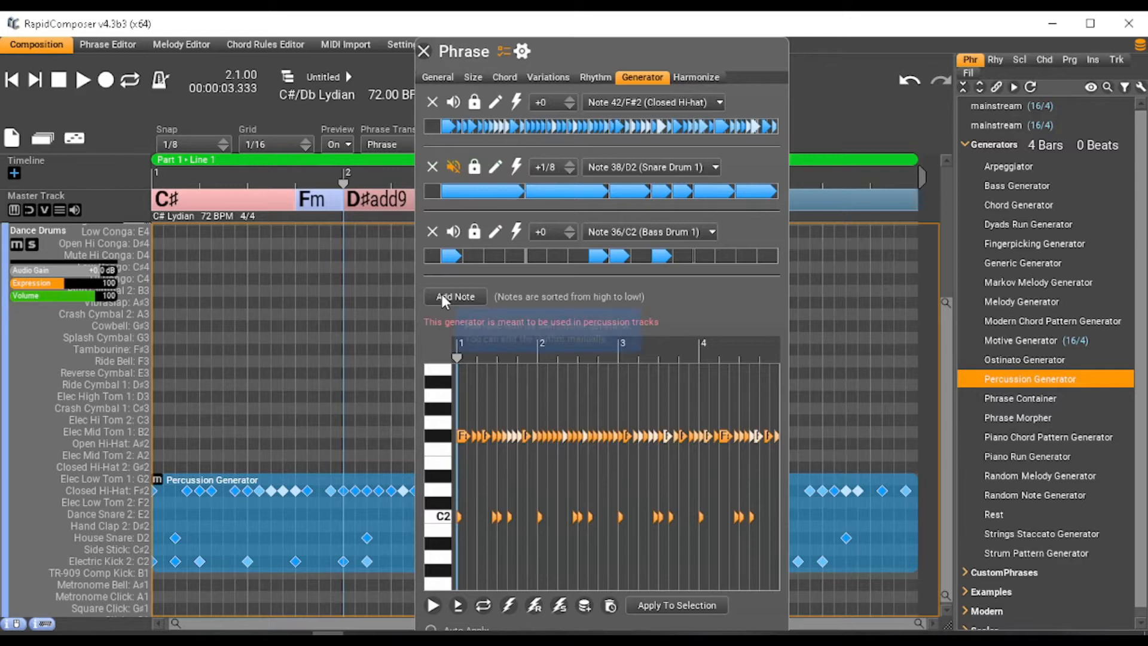
pyautogui.click(454, 166)
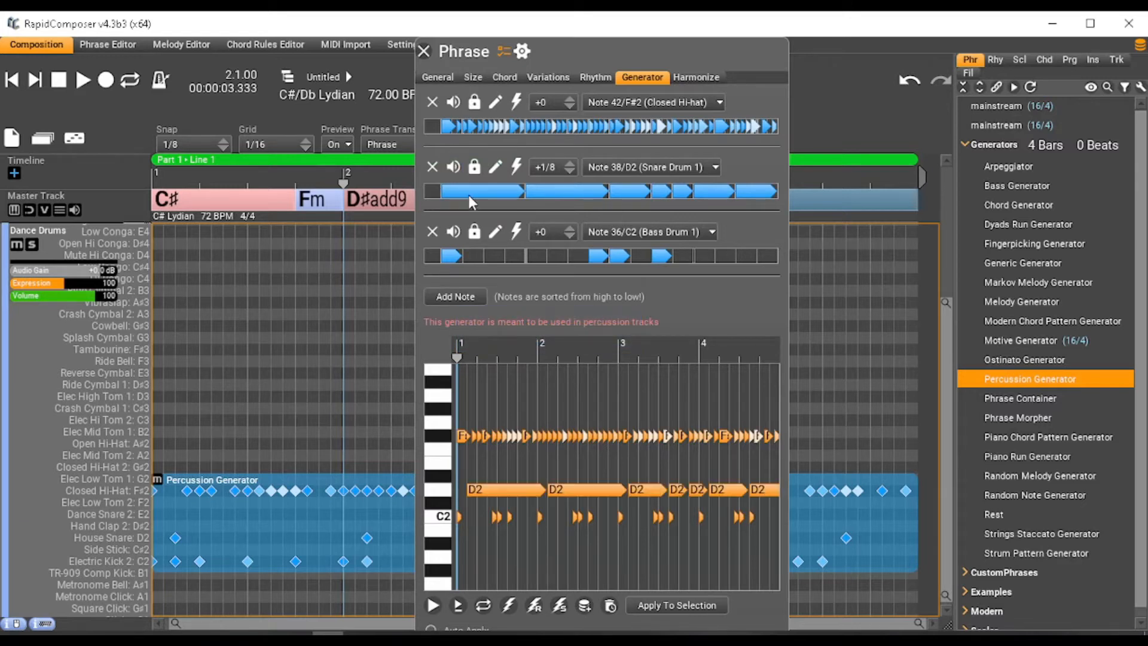
pyautogui.click(661, 169)
pyautogui.moveTo(663, 640)
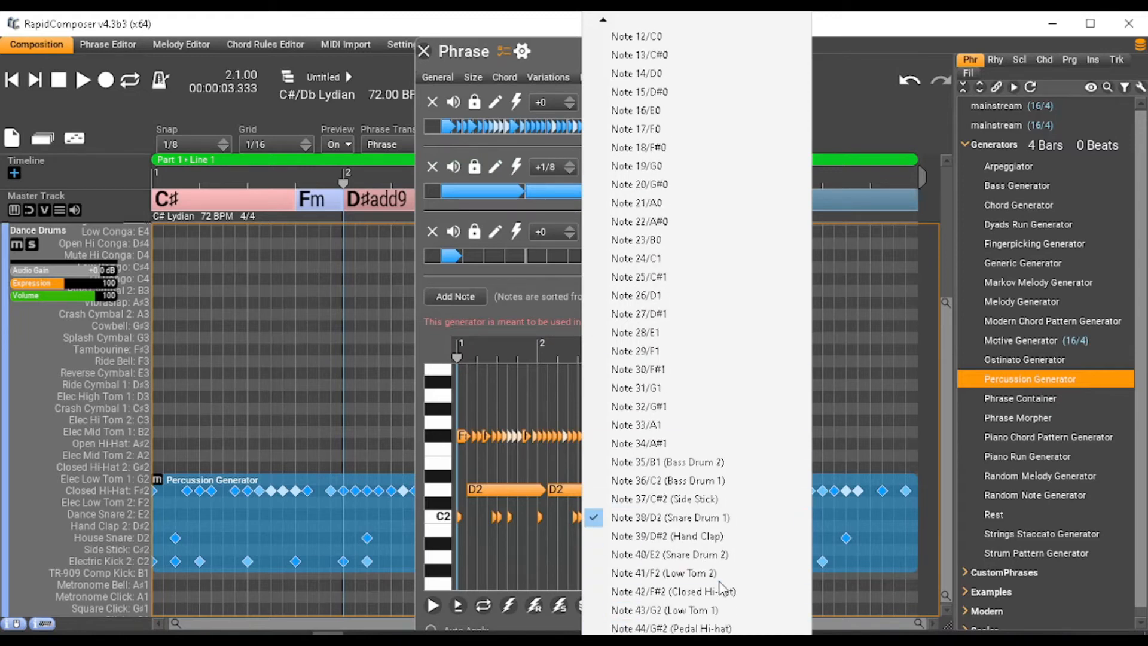
pyautogui.click(705, 537)
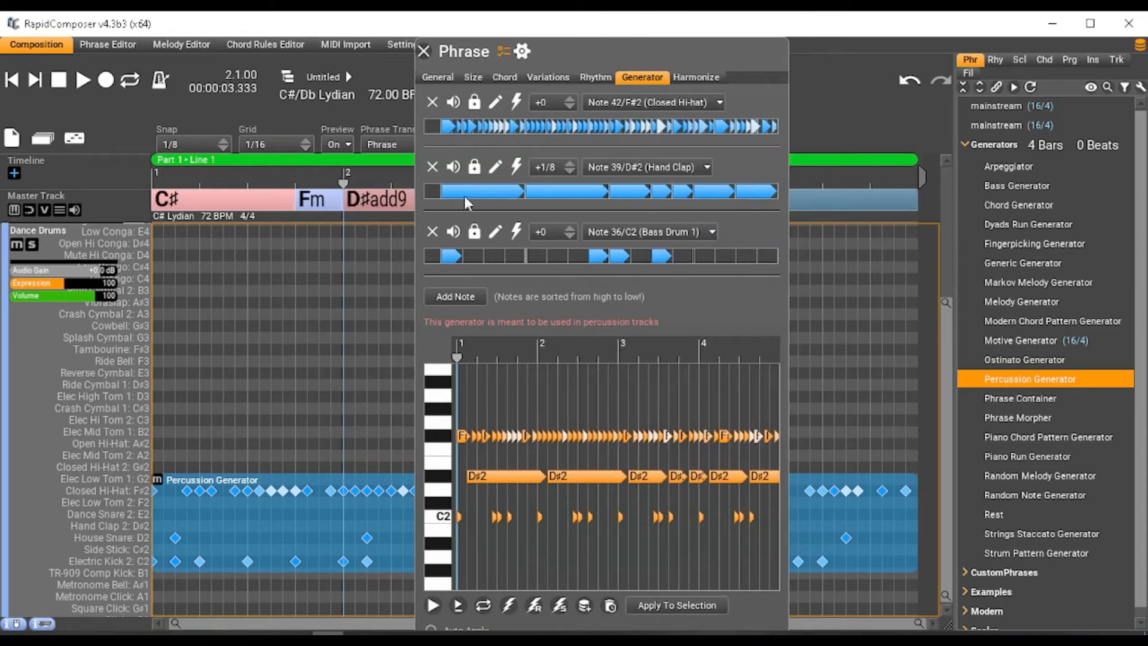
# - Switch the Hand Clap rhythm to Manual Editing, clear its existing hits, and set its snap and grid to 1/4
pyautogui.click(496, 167)
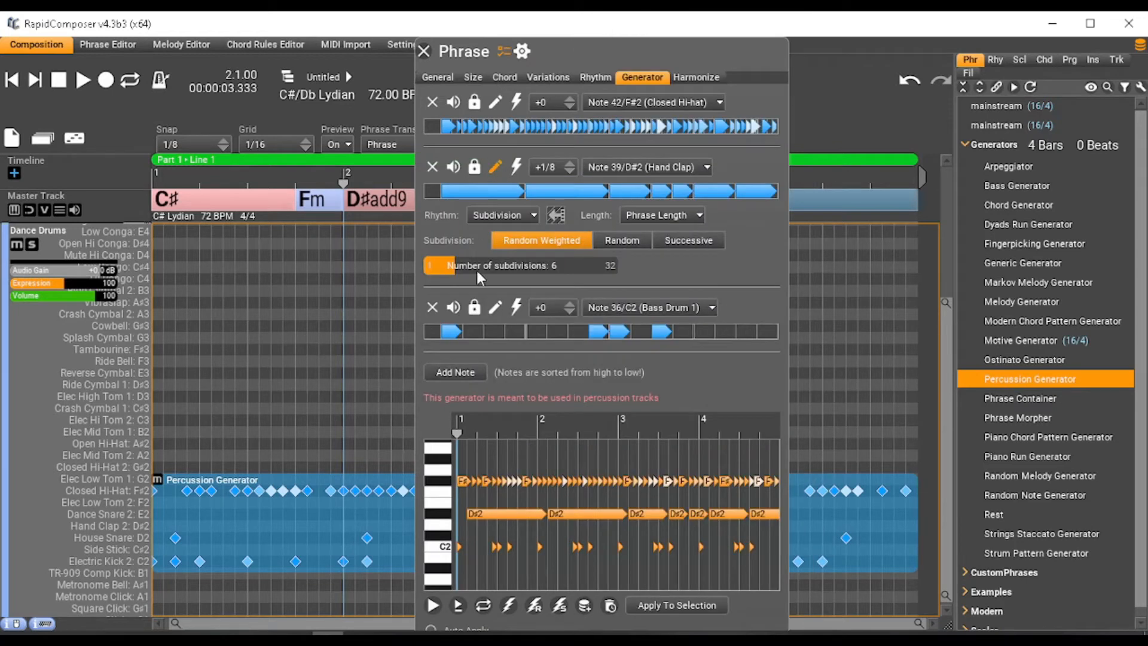
pyautogui.click(503, 214)
pyautogui.click(506, 218)
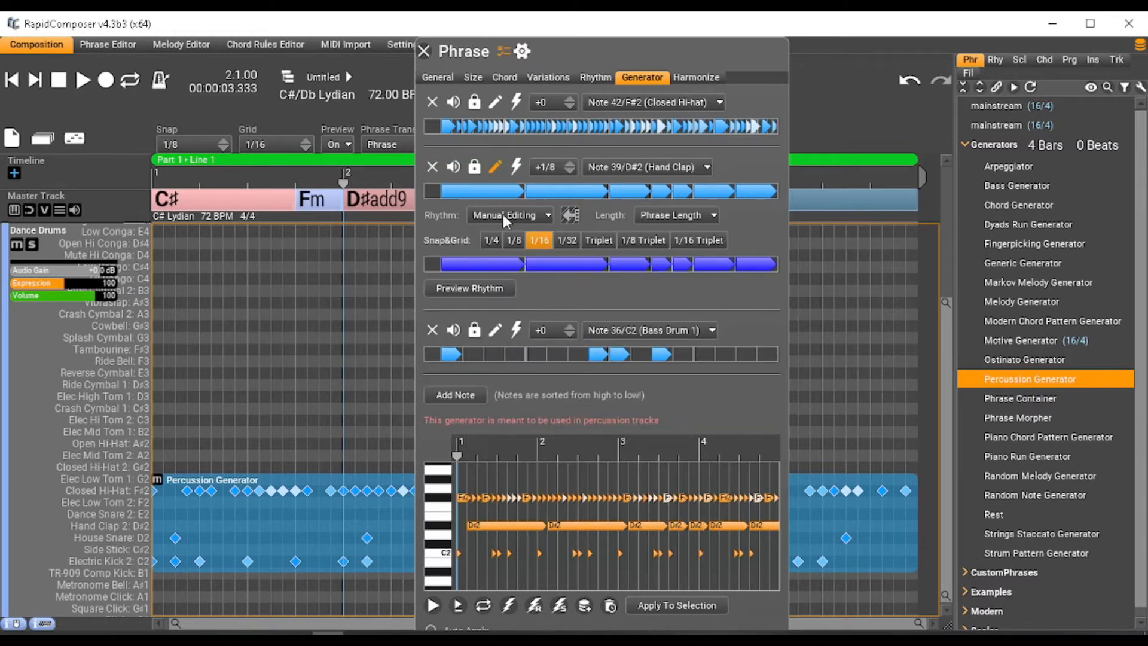
pyautogui.click(429, 265)
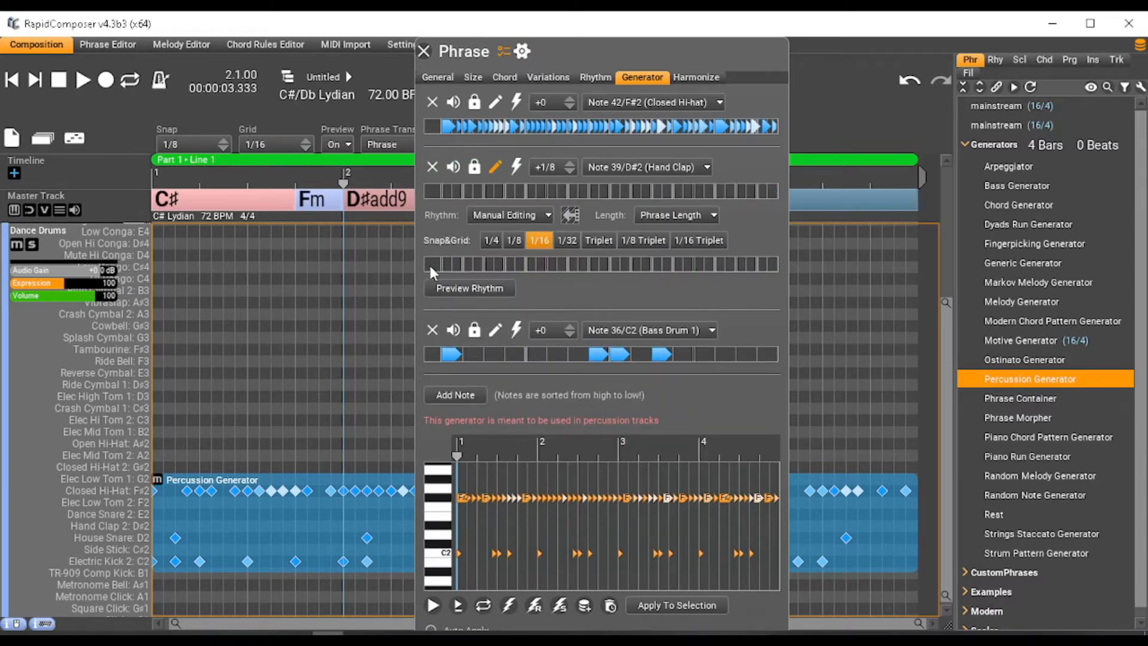
pyautogui.click(494, 238)
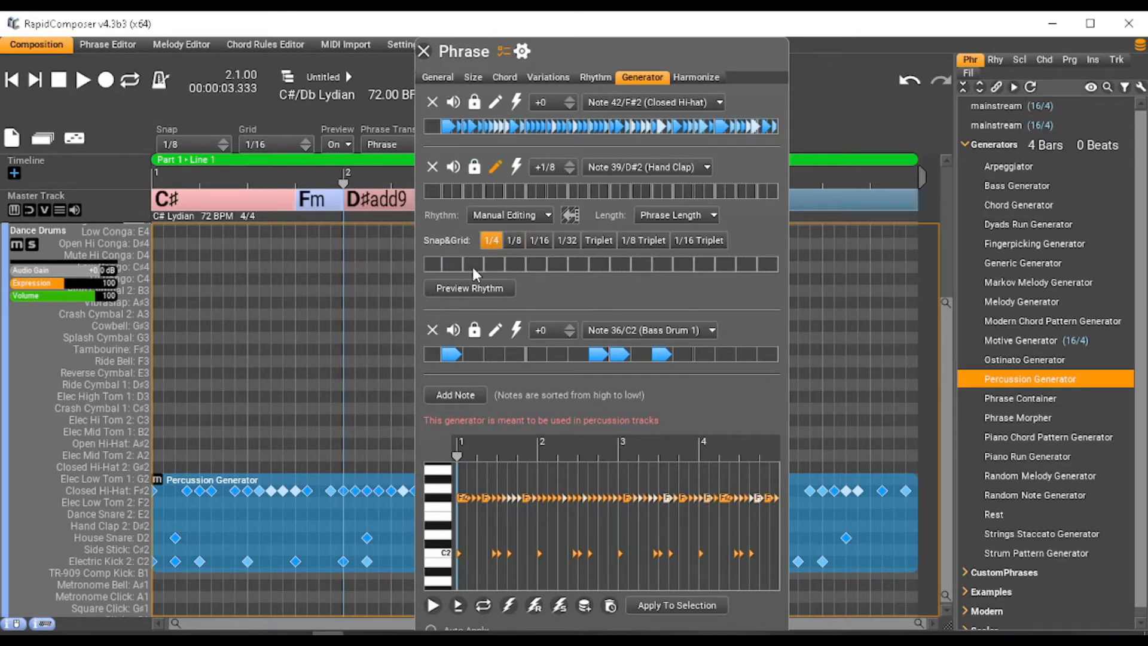
# - Add a quarter-note Hand Clap hit on the fourth beat of bar 1 and preview it with all unmuted tracks
pyautogui.click(512, 264)
pyautogui.click(458, 606)
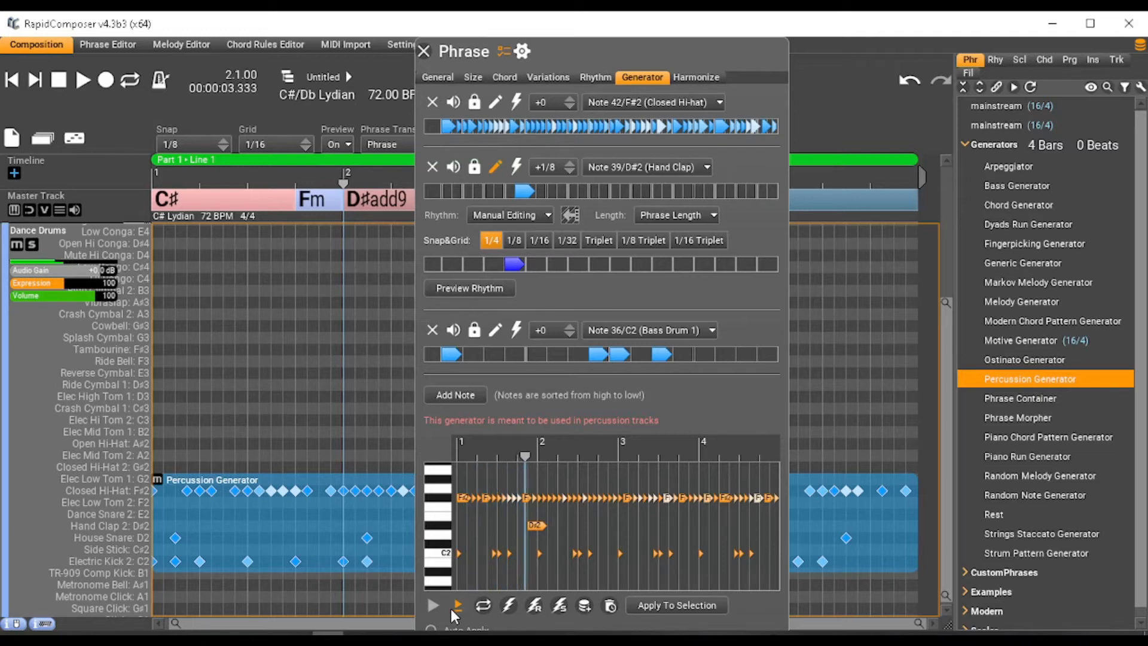
pyautogui.click(455, 606)
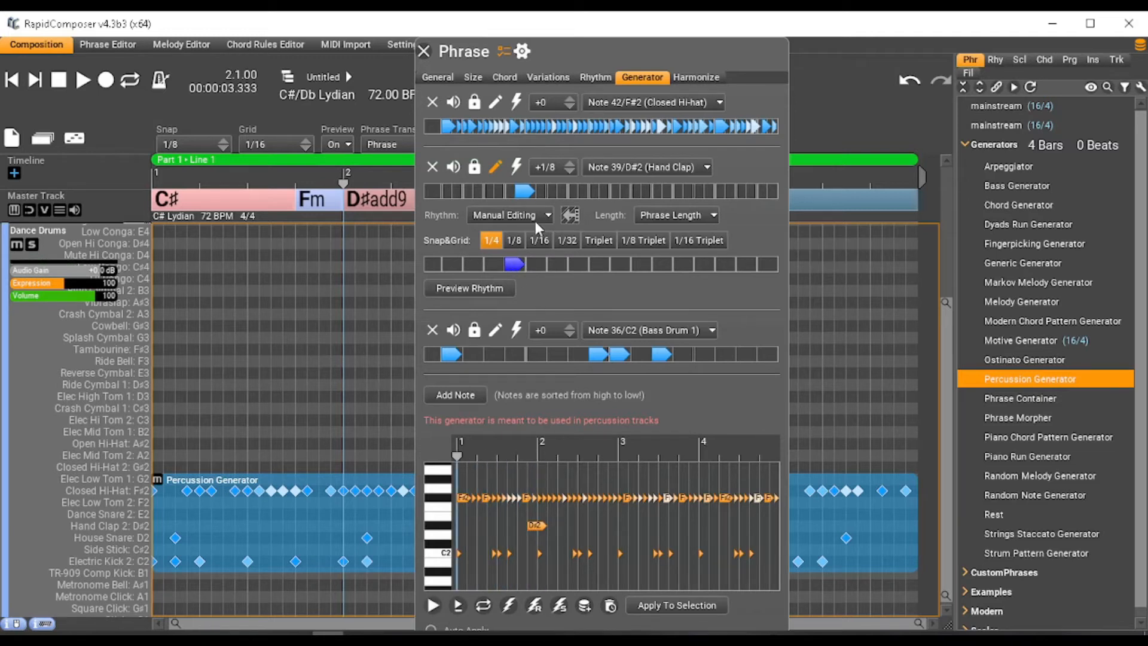
# - With 1/8 snap, shorten the clap to an eighth note on beat 2, set the row's offset to +0, and preview it with all unmuted tracks
pyautogui.click(515, 241)
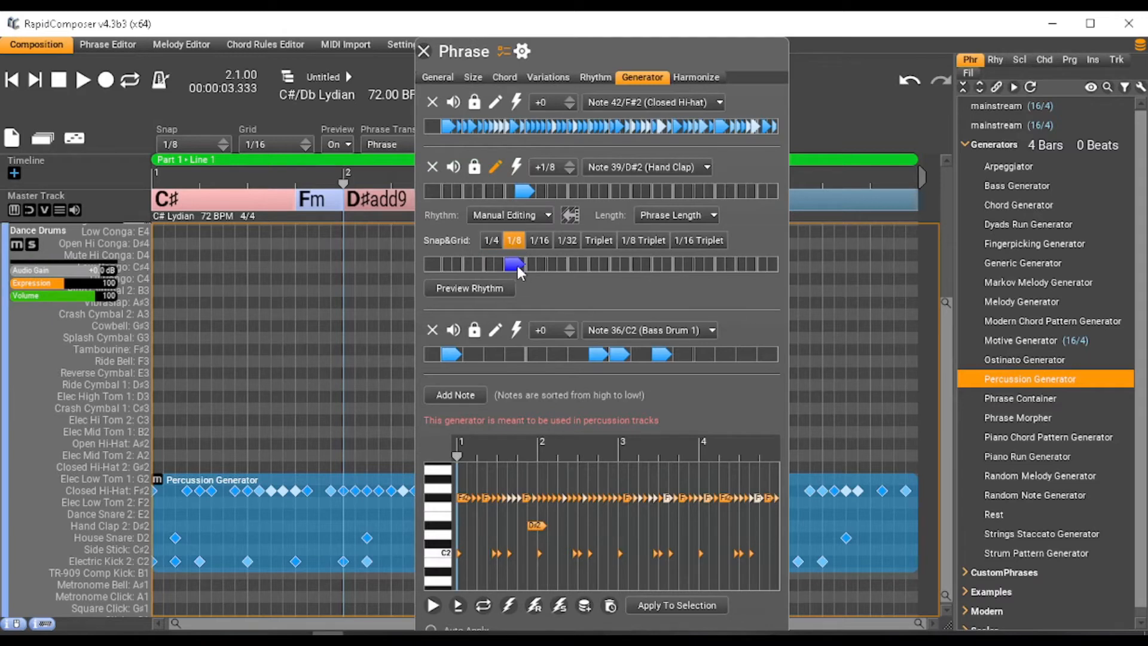
pyautogui.moveTo(523, 264); pyautogui.dragTo(516, 265)
pyautogui.moveTo(510, 267); pyautogui.dragTo(468, 265)
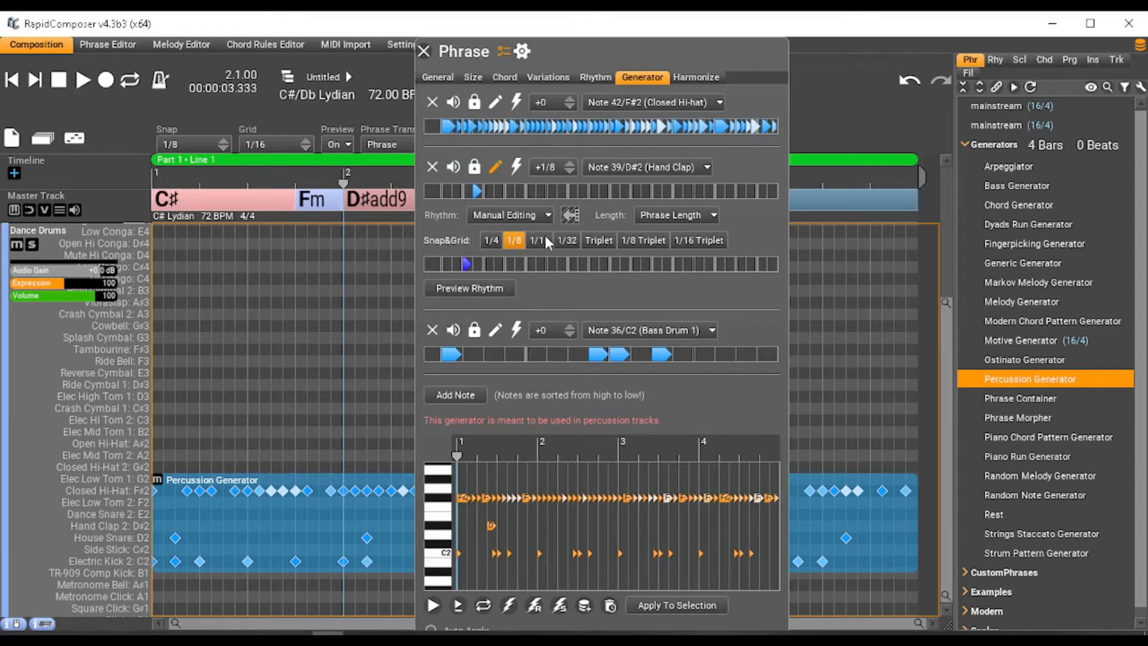
pyautogui.click(572, 172)
pyautogui.click(572, 172)
pyautogui.click(458, 605)
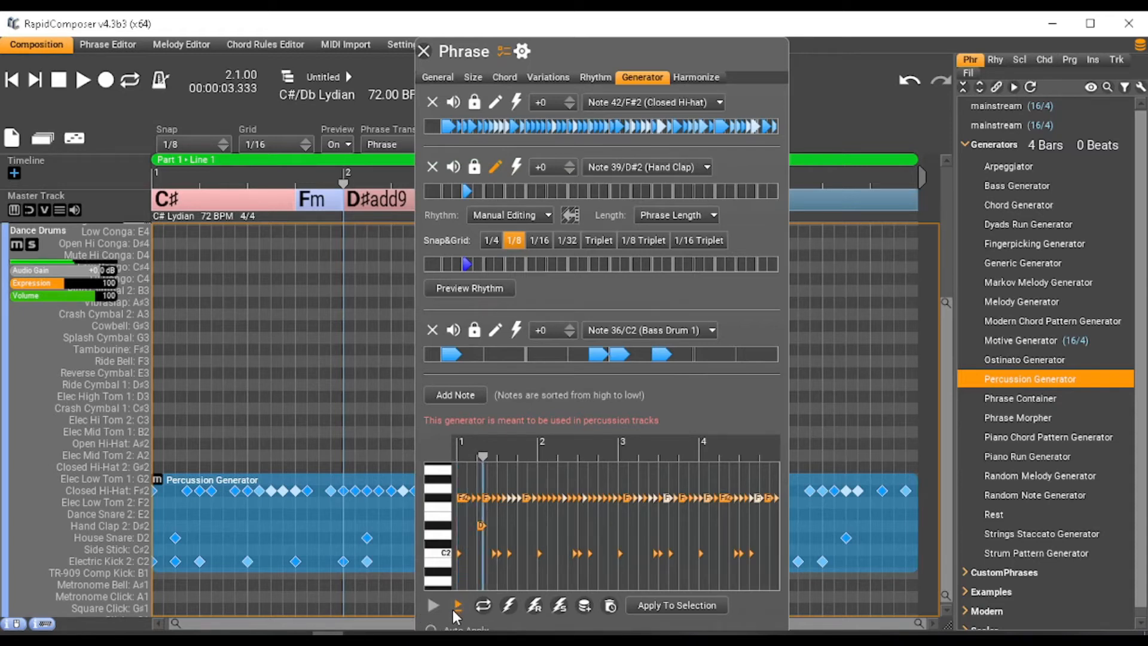
pyautogui.click(455, 608)
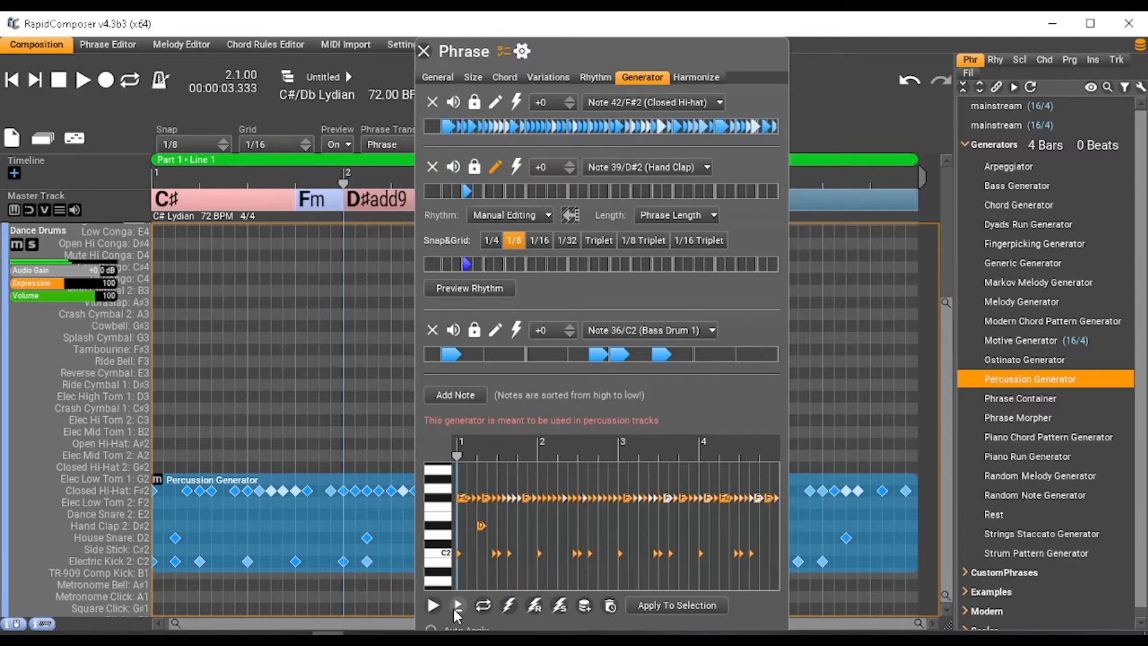
# - Add a second eighth-note Hand Clap hit on beat 4 of bar 1 and preview the phrase with all unmuted tracks
pyautogui.click(530, 264)
pyautogui.moveTo(528, 264); pyautogui.dragTo(509, 264)
pyautogui.click(459, 607)
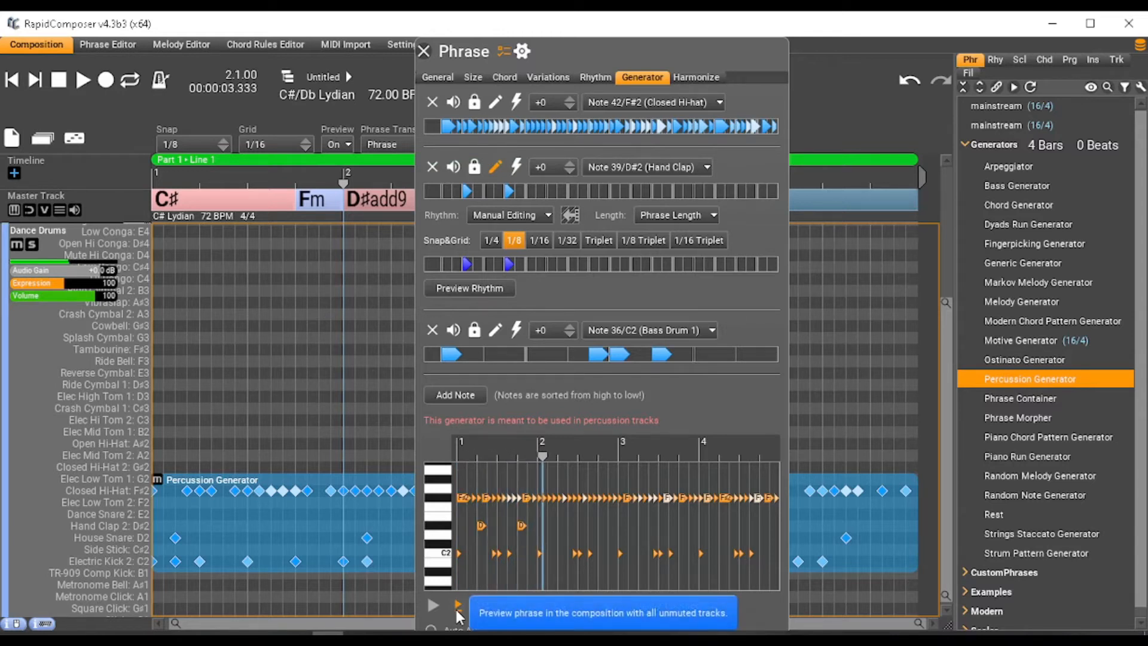
pyautogui.click(456, 607)
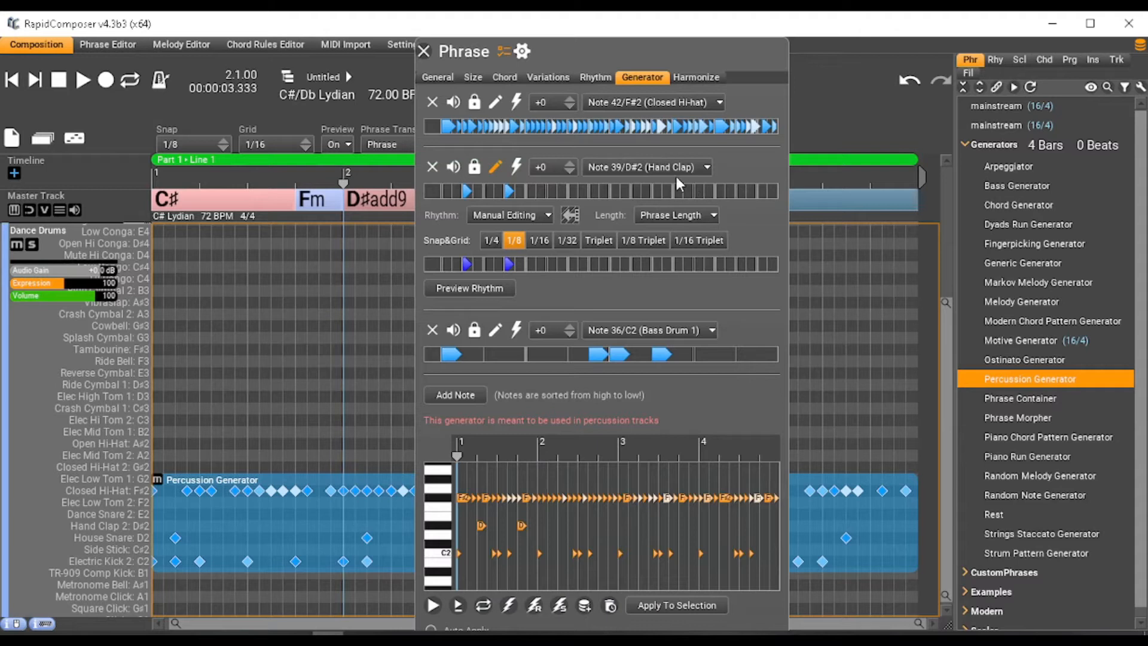
# - Repeat the clap pattern with 4/4 Repeating, apply the generated phrase to the selection, and close the phrase settings
pyautogui.click(675, 217)
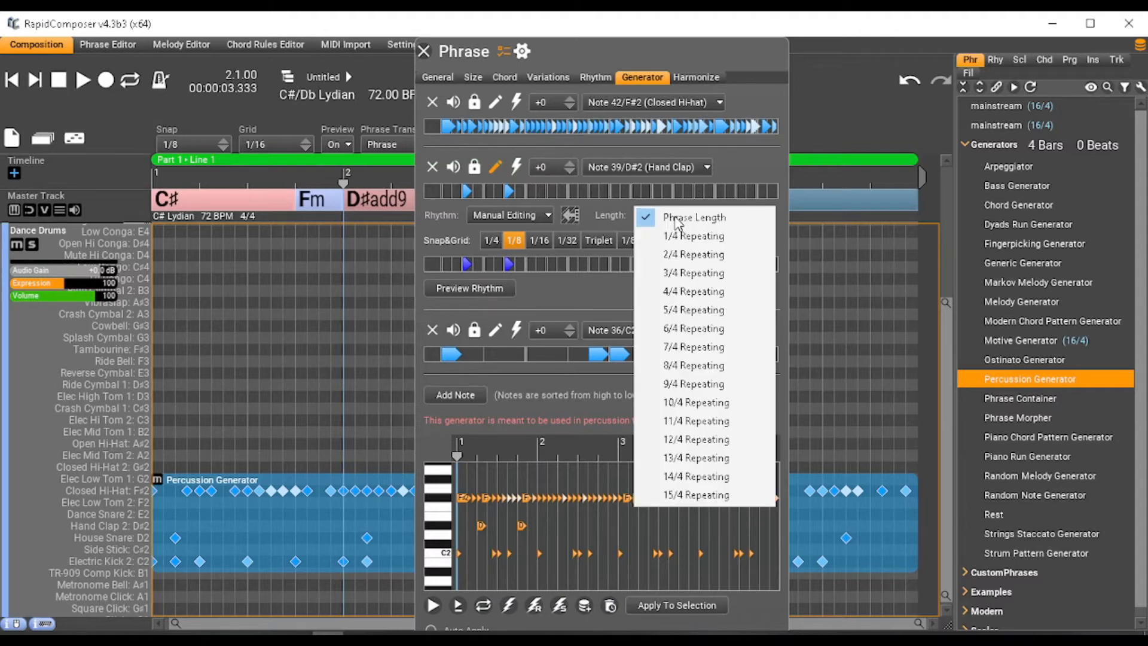
pyautogui.click(676, 292)
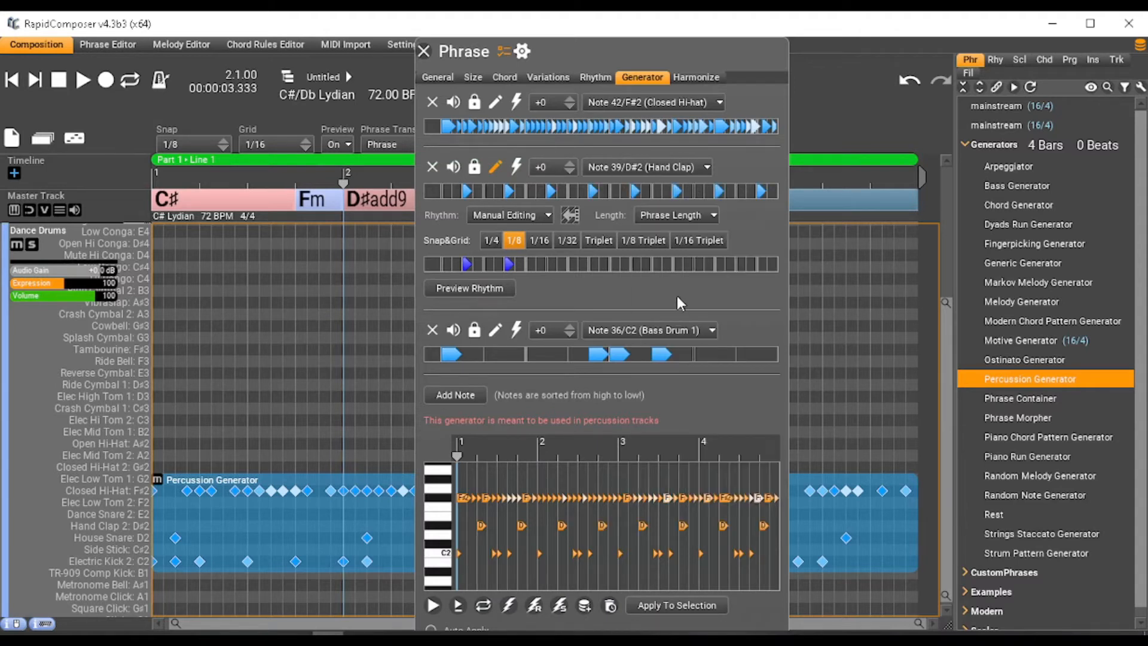
pyautogui.click(664, 605)
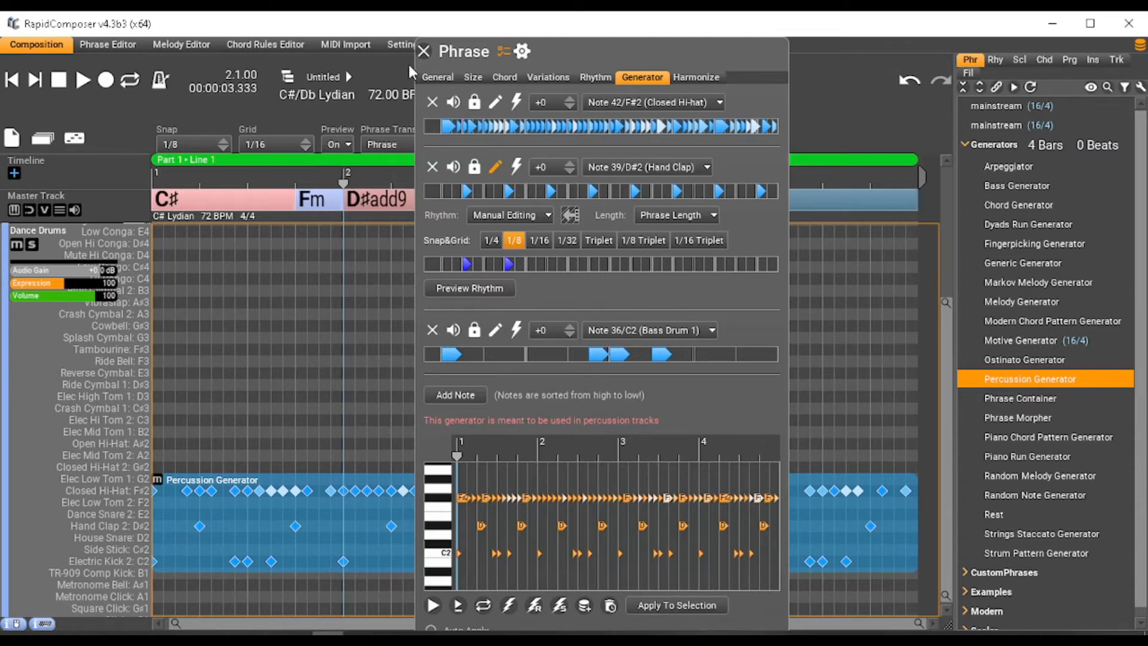
pyautogui.click(424, 50)
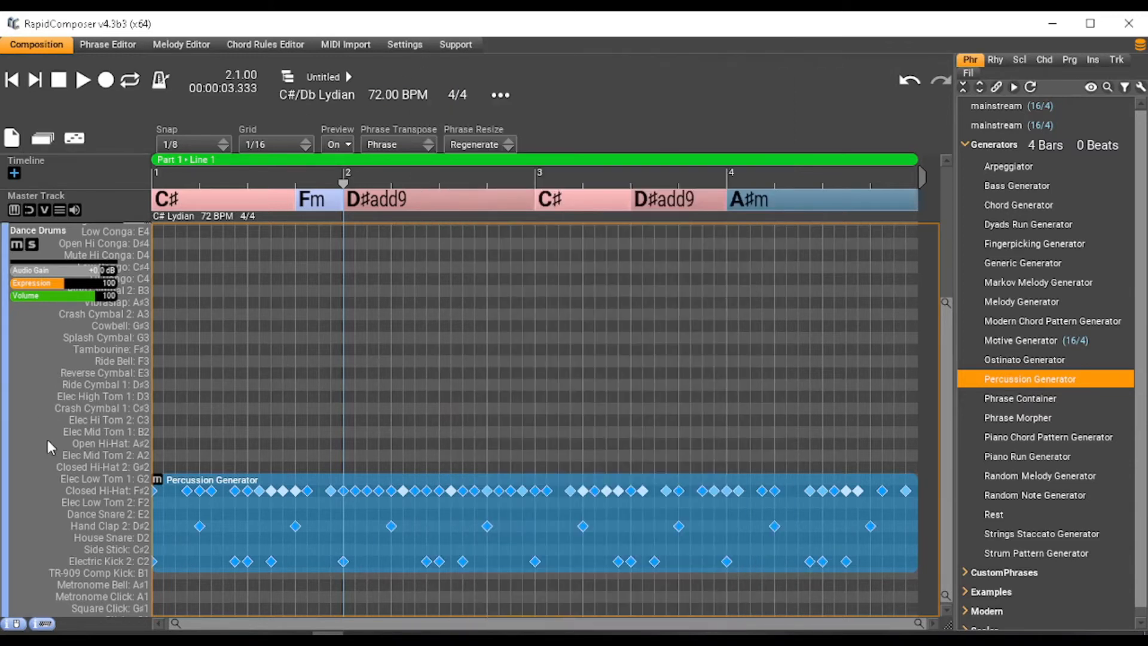
# - Show all tracks again, play the composition from the start, and raise the Dance Drums audio gain to +6.4 dB
pyautogui.doubleClick(23, 440)
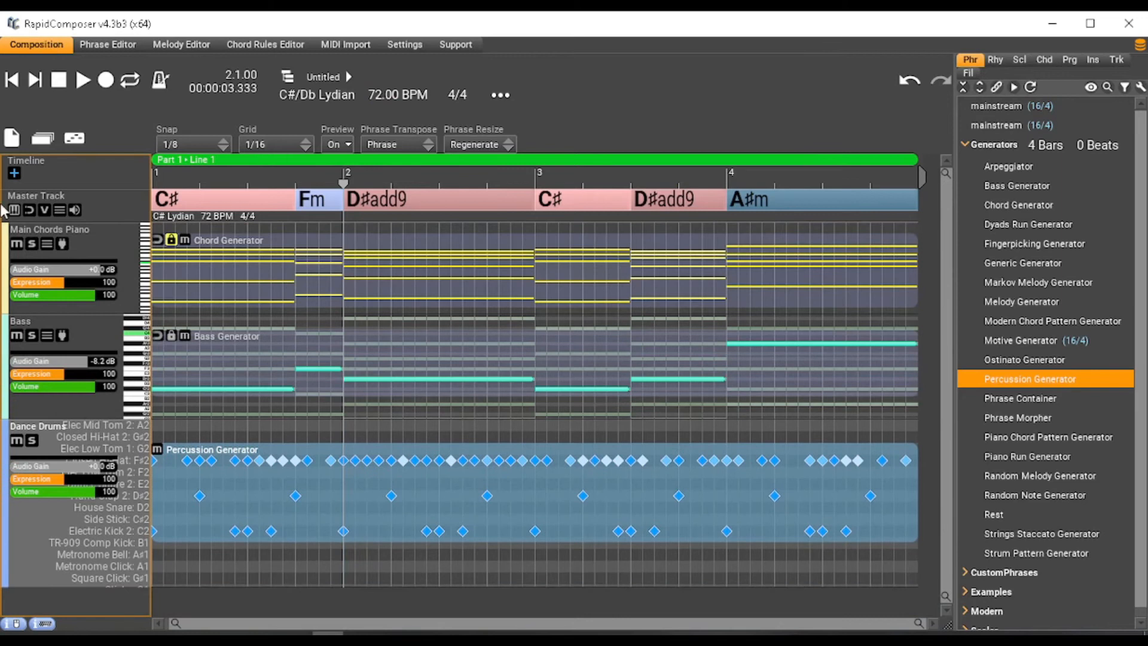
pyautogui.click(11, 79)
pyautogui.click(83, 81)
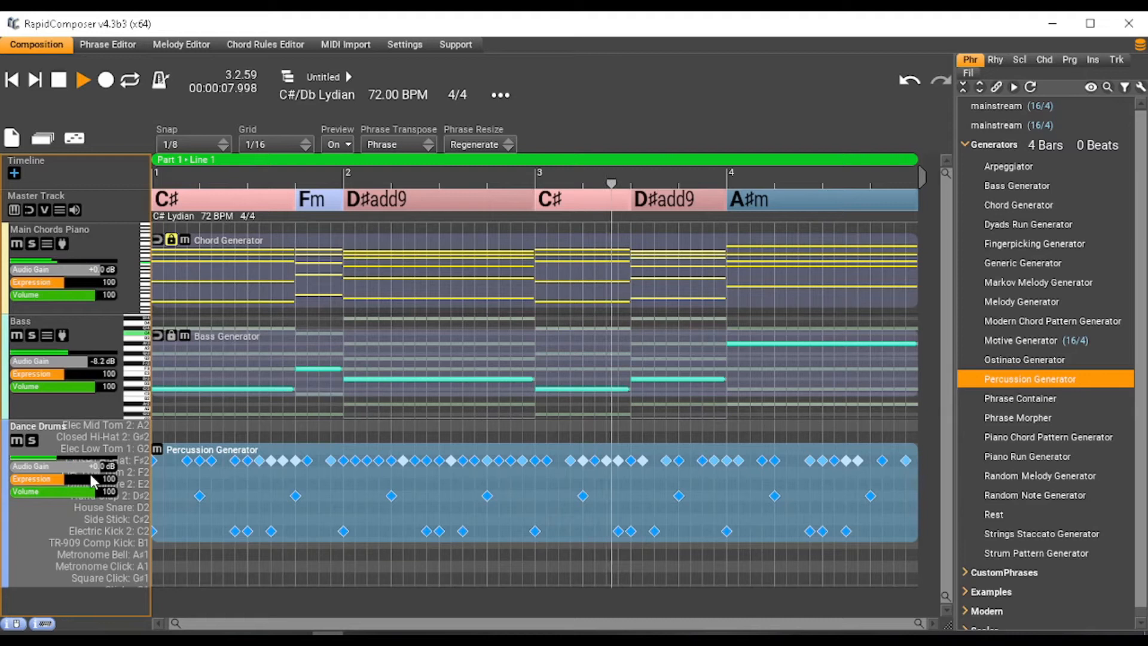
pyautogui.click(58, 79)
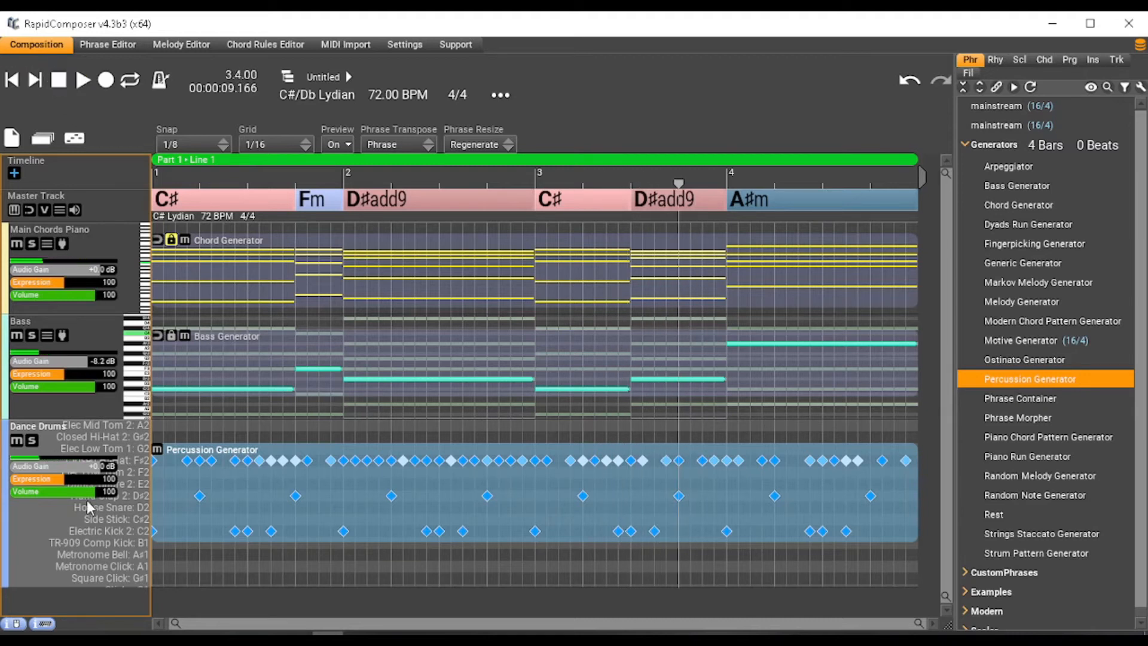
pyautogui.moveTo(88, 473); pyautogui.dragTo(112, 480)
# - Open the percussion phrase for note editing, set the velocity of all Hand Clap 2 notes to 88, and preview the phrase
pyautogui.doubleClick(371, 513)
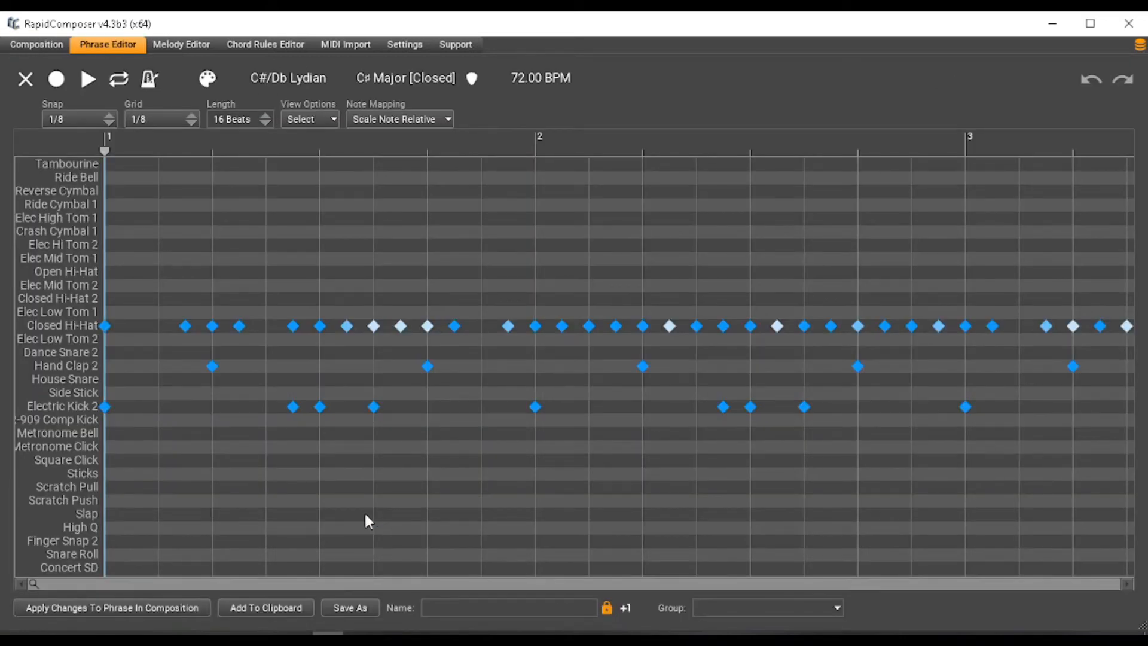
pyautogui.moveTo(153, 352); pyautogui.dragTo(1136, 375)
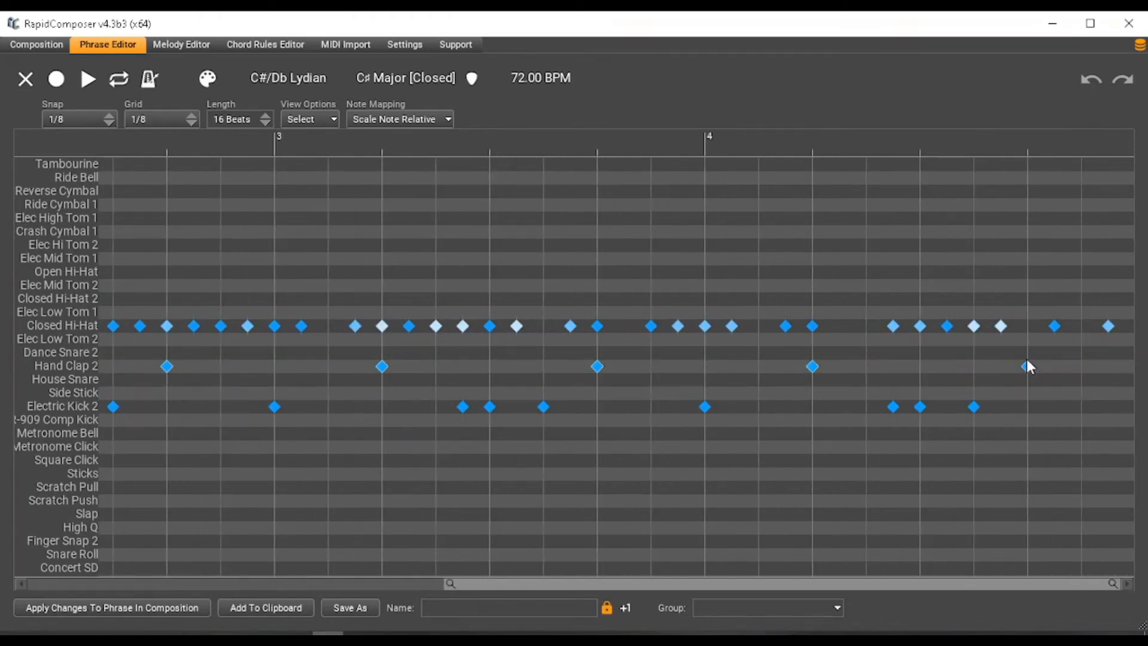
pyautogui.doubleClick(1028, 365)
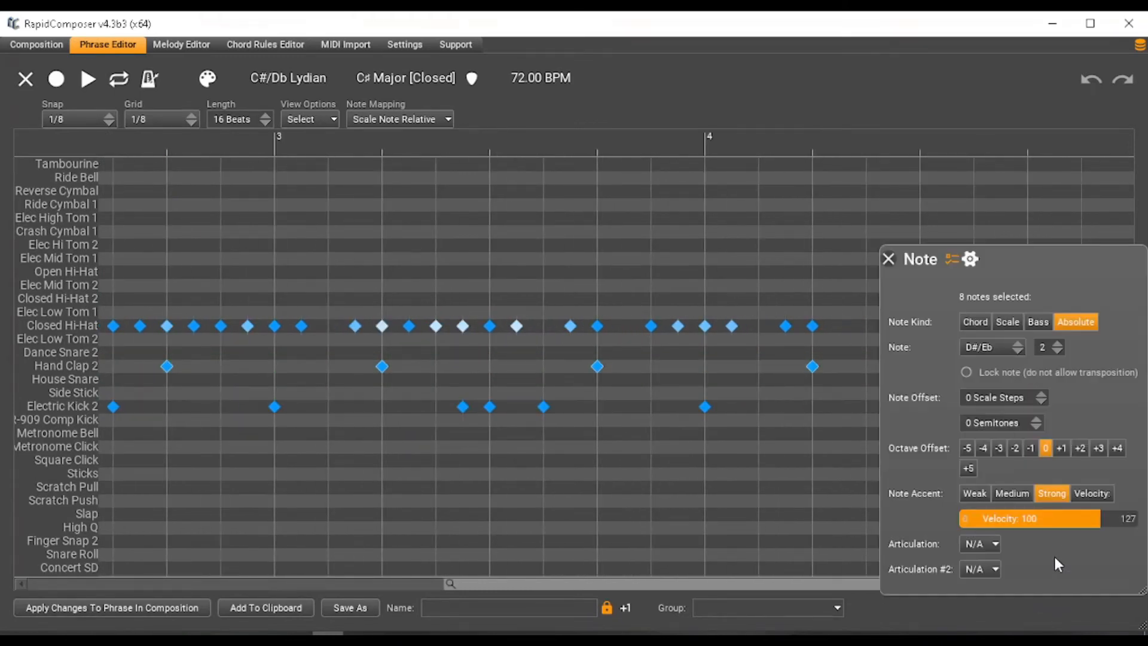
pyautogui.click(1014, 494)
pyautogui.moveTo(1065, 527); pyautogui.dragTo(1075, 525)
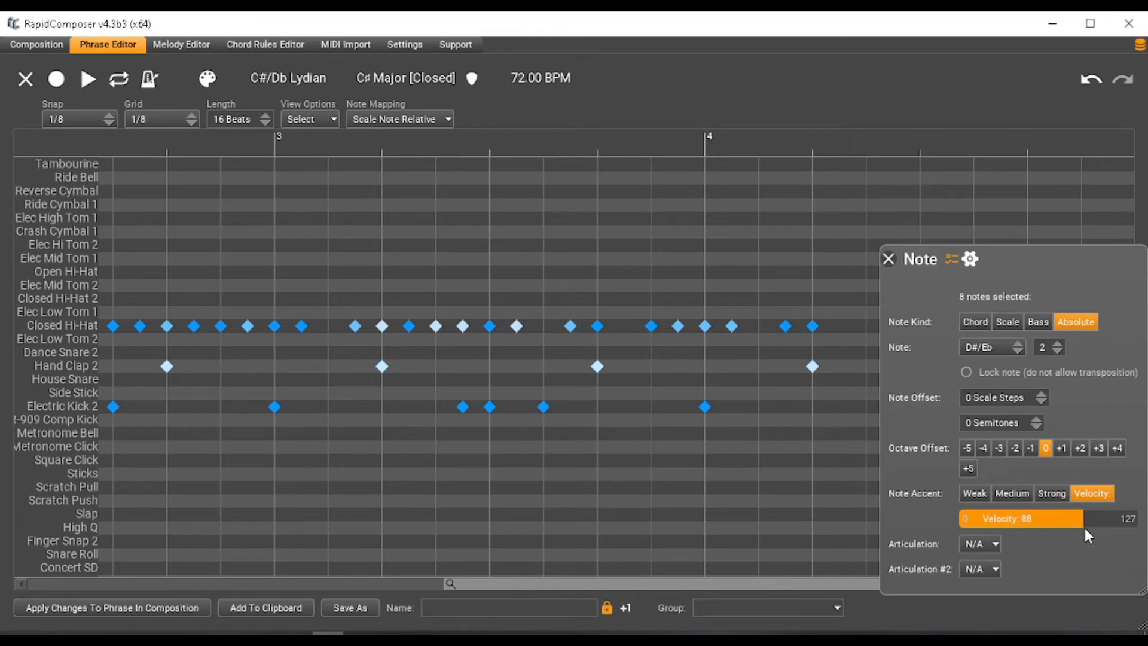
pyautogui.click(887, 259)
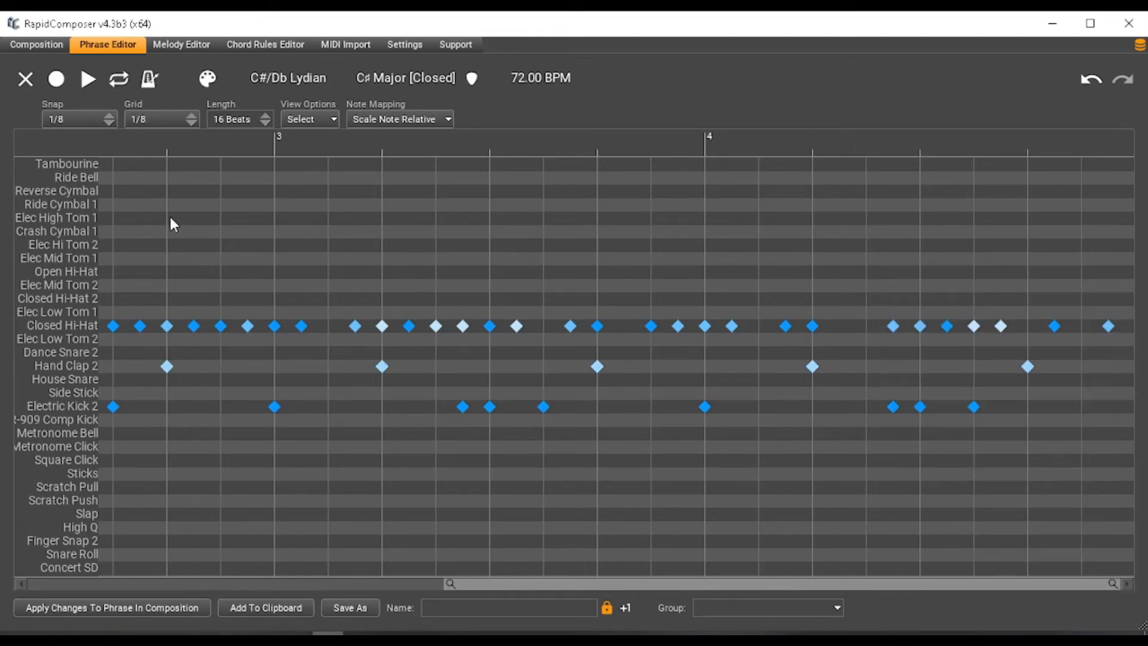
pyautogui.click(83, 81)
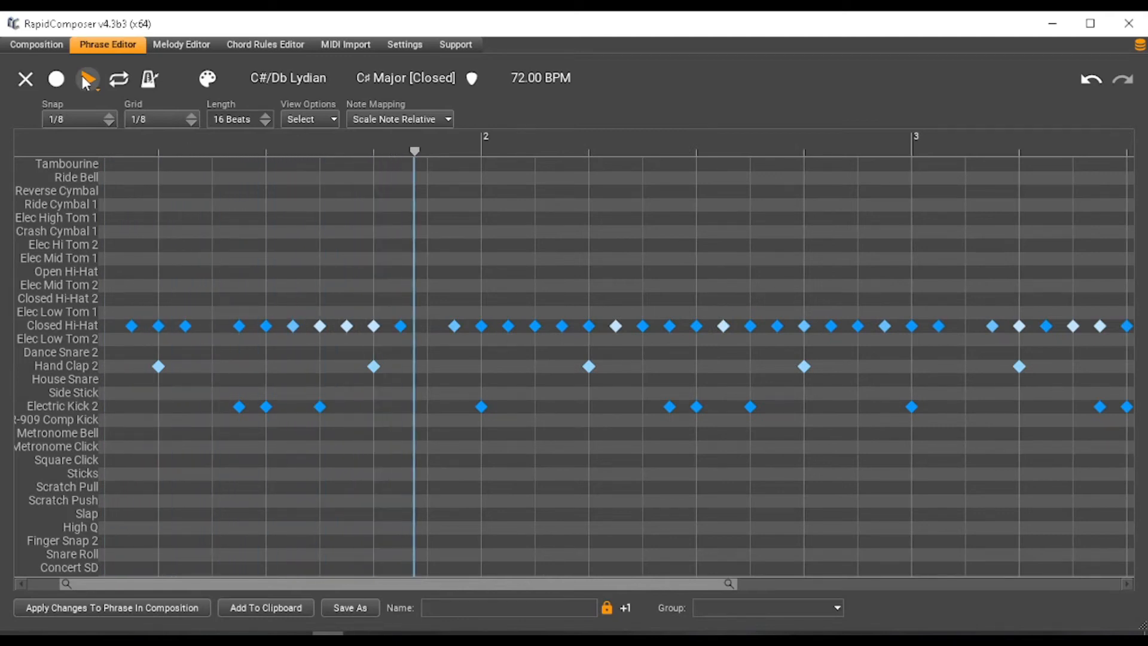
pyautogui.click(87, 81)
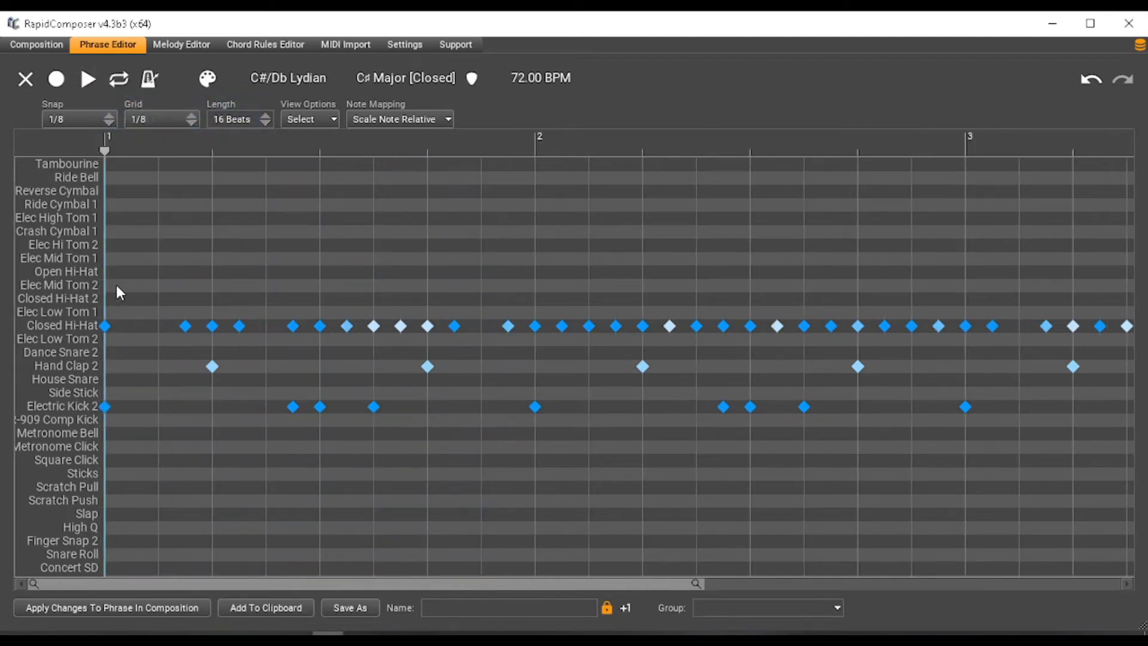
# - Set the velocity of all Closed Hi-Hat notes to 127 and preview the phrase
pyautogui.moveTo(103, 295); pyautogui.dragTo(1141, 353)
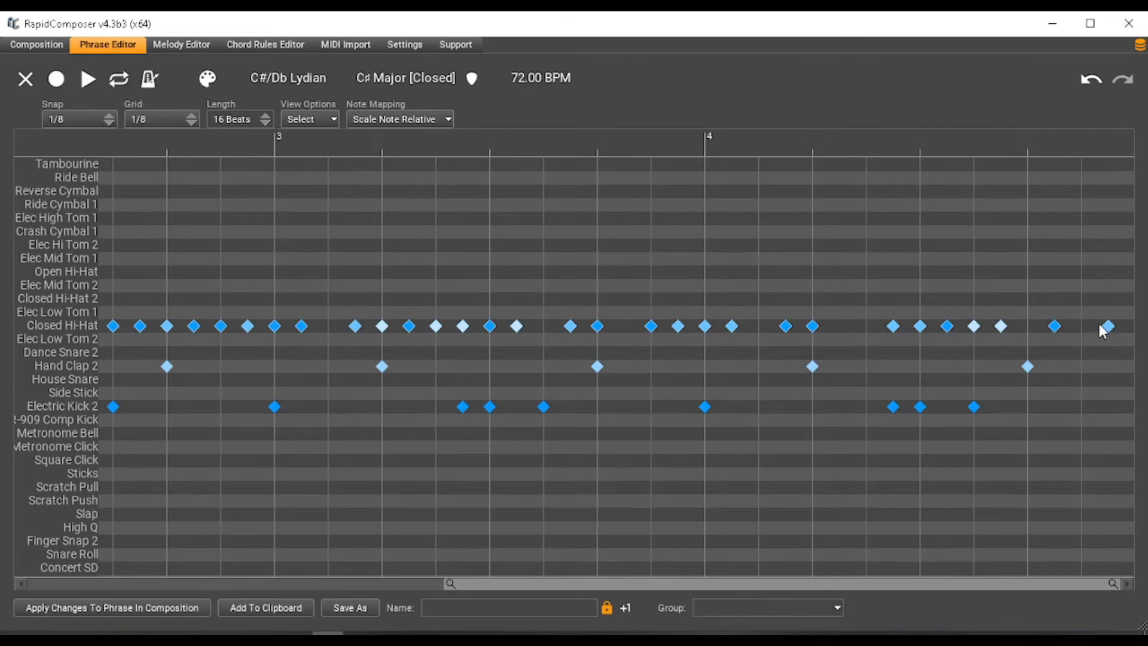
pyautogui.rightClick(1108, 326)
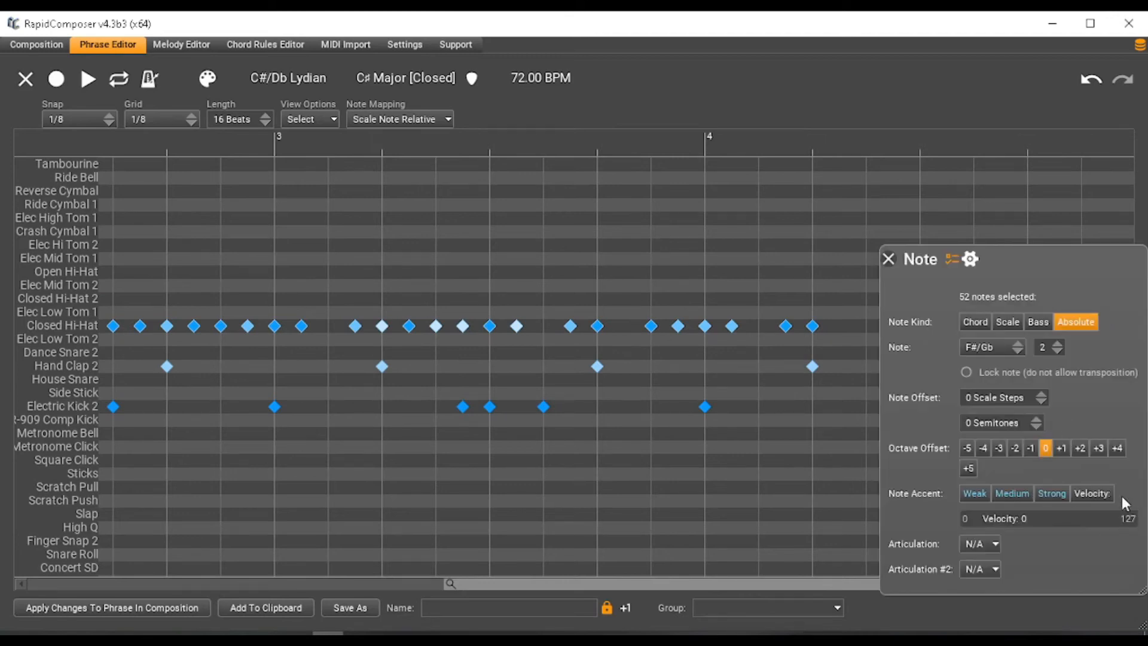
pyautogui.click(1092, 493)
pyautogui.moveTo(990, 524); pyautogui.dragTo(1136, 520)
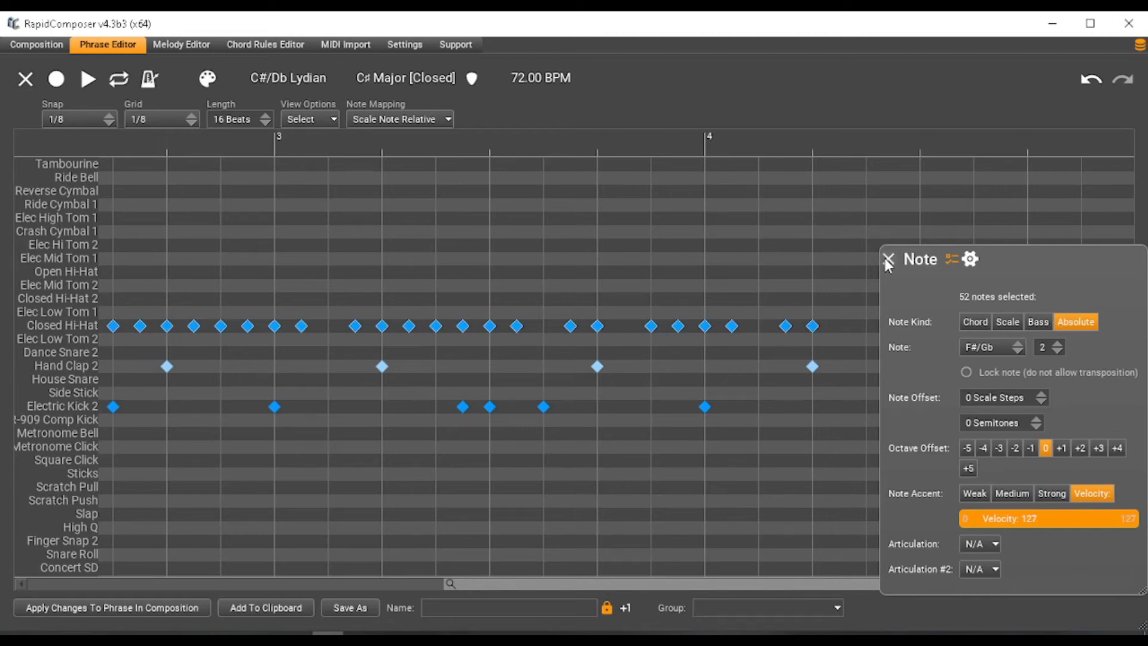
pyautogui.click(887, 261)
pyautogui.click(94, 84)
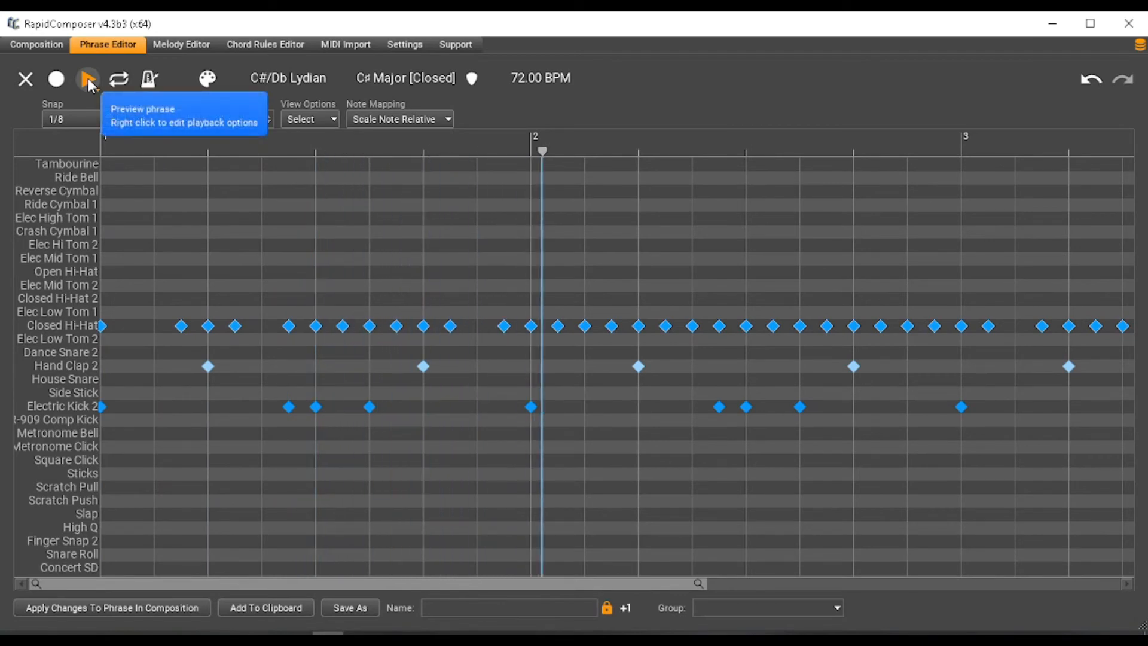
pyautogui.click(90, 84)
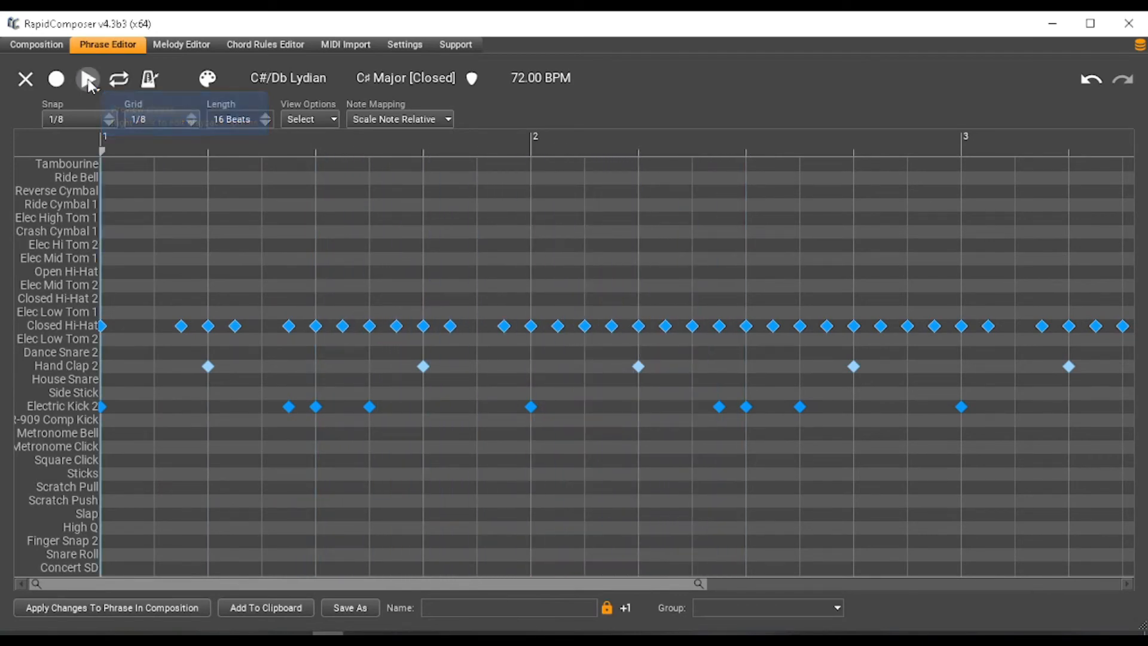
# - Apply the edited drum phrase to the composition and play the whole arrangement
pyautogui.click(128, 605)
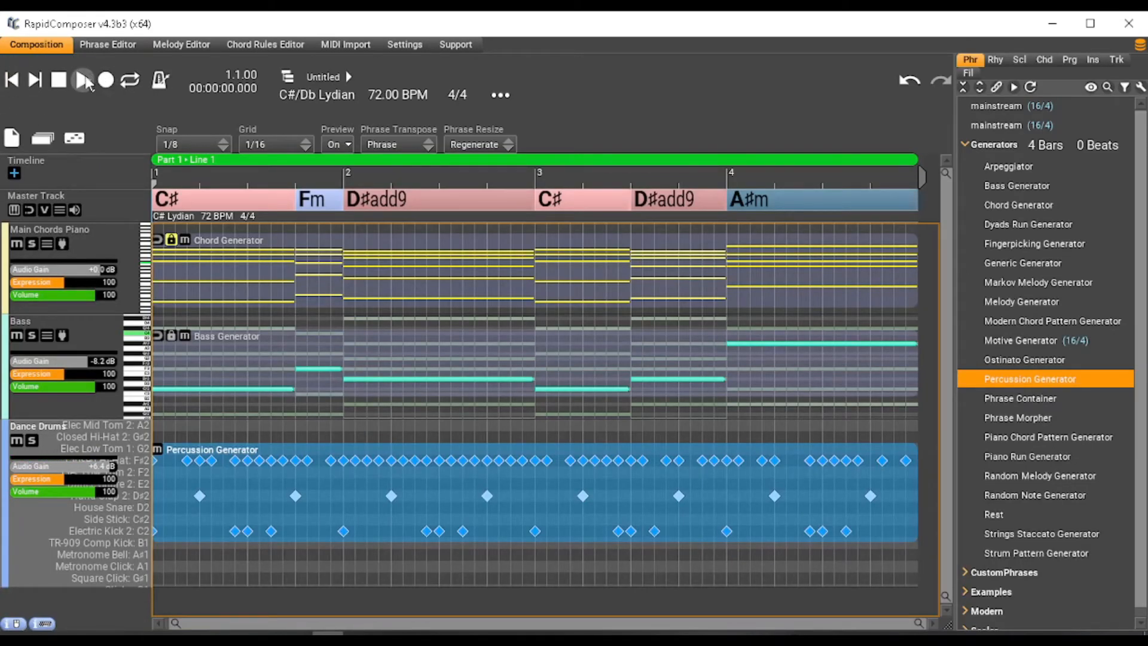
pyautogui.click(85, 80)
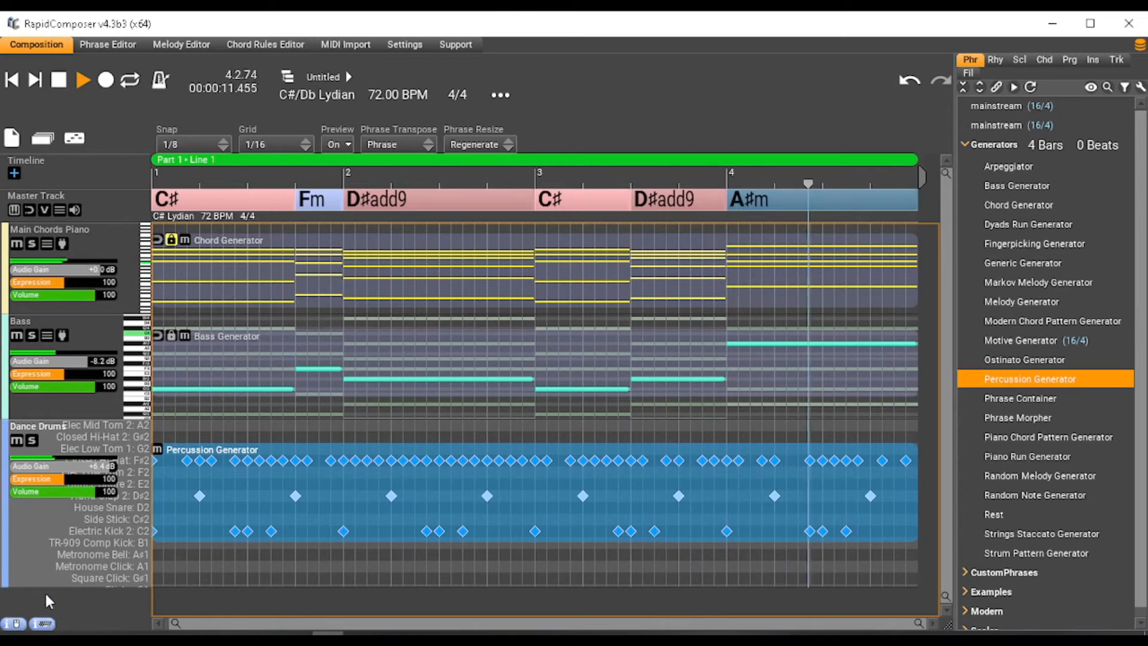
# - Reduce the heights of the Dance Drums and Bass tracks and return playback to the start
pyautogui.moveTo(45, 589); pyautogui.dragTo(60, 502)
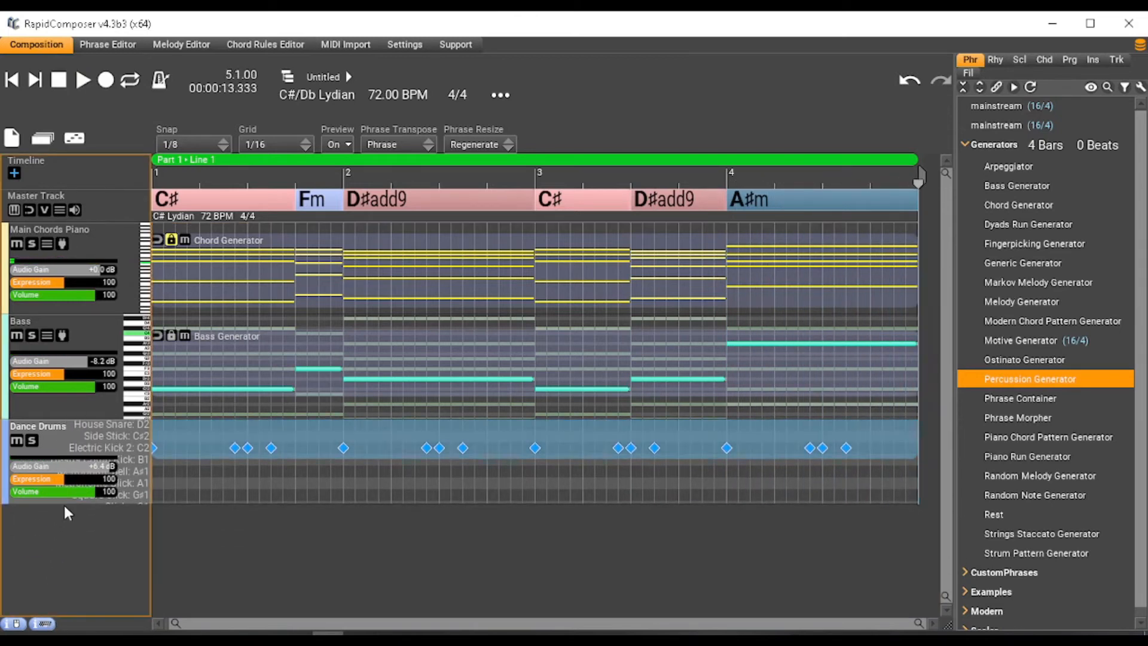
pyautogui.click(59, 81)
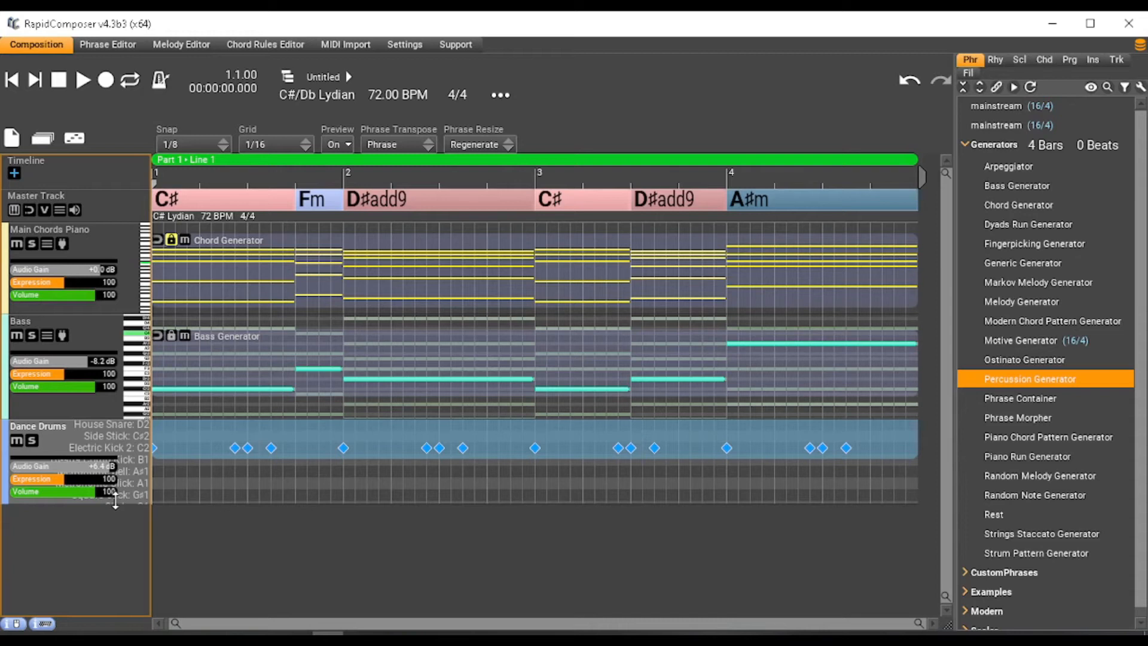
pyautogui.moveTo(115, 501); pyautogui.dragTo(116, 492)
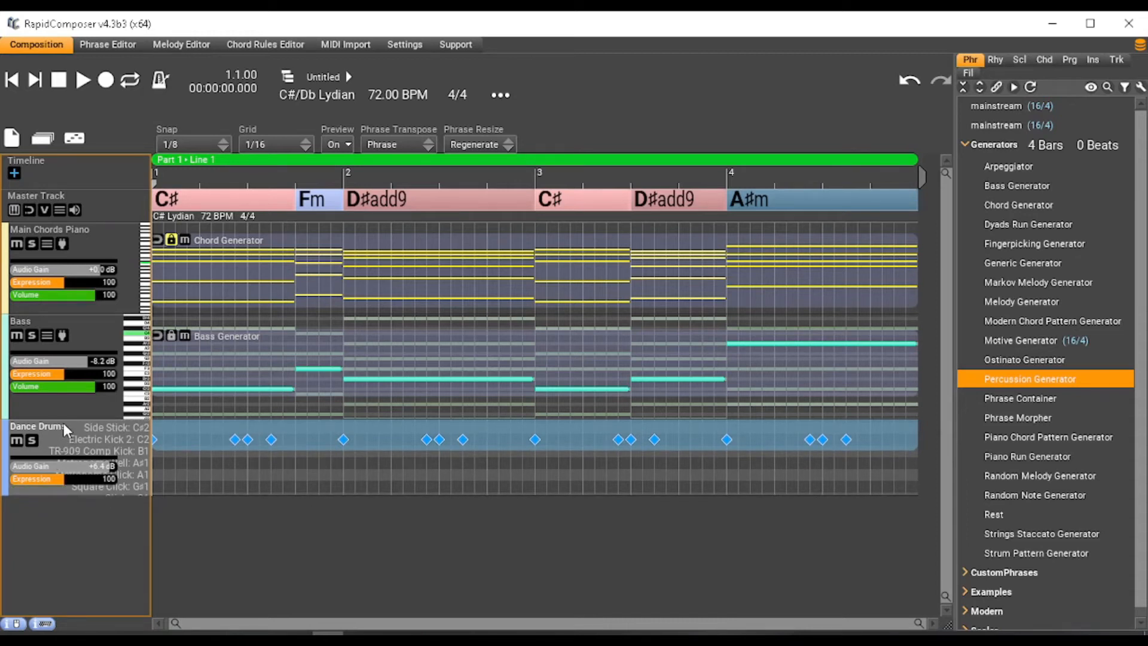
pyautogui.moveTo(63, 417); pyautogui.dragTo(62, 408)
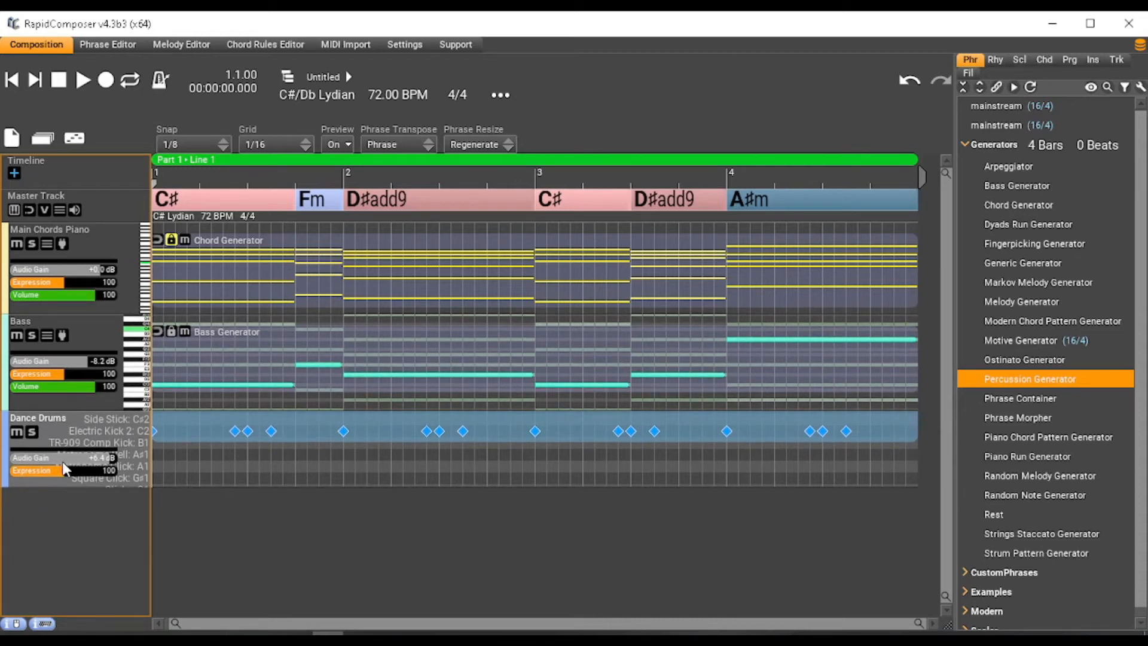
# - Add an instrument track below Dance Drums and assign play_VST_x64.dll with the Rhodes 88 Suitcase sound to it
pyautogui.rightClick(51, 560)
pyautogui.click(89, 571)
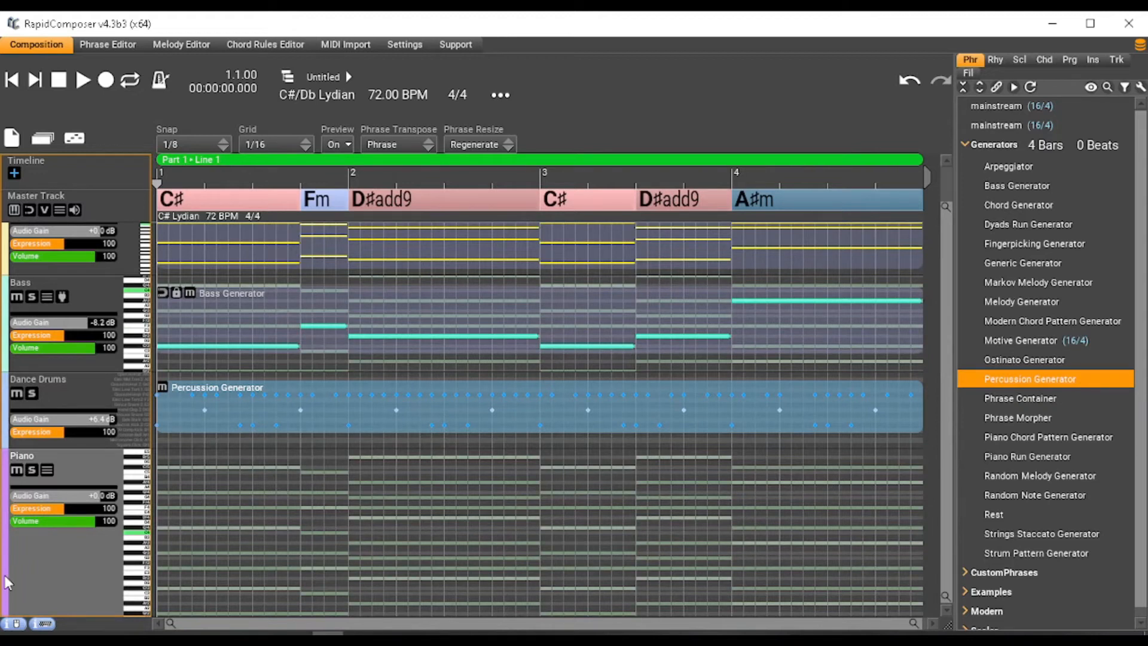
pyautogui.doubleClick(74, 584)
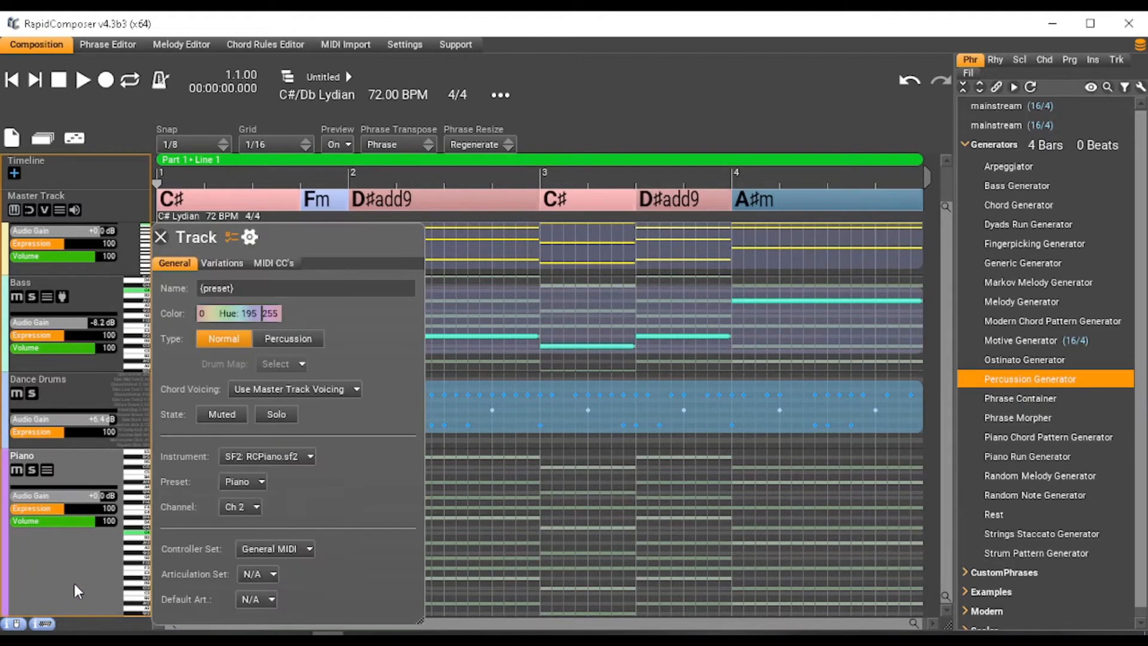
pyautogui.click(273, 456)
pyautogui.scroll(-3, 278, 484)
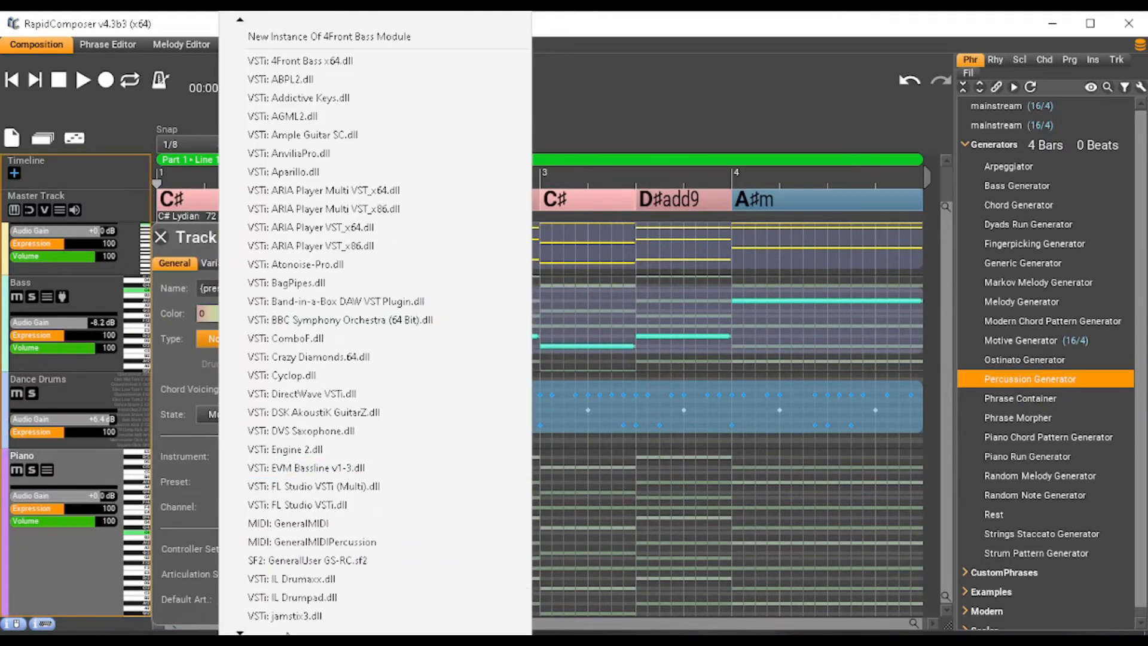
pyautogui.scroll(-5, 295, 538)
pyautogui.click(295, 587)
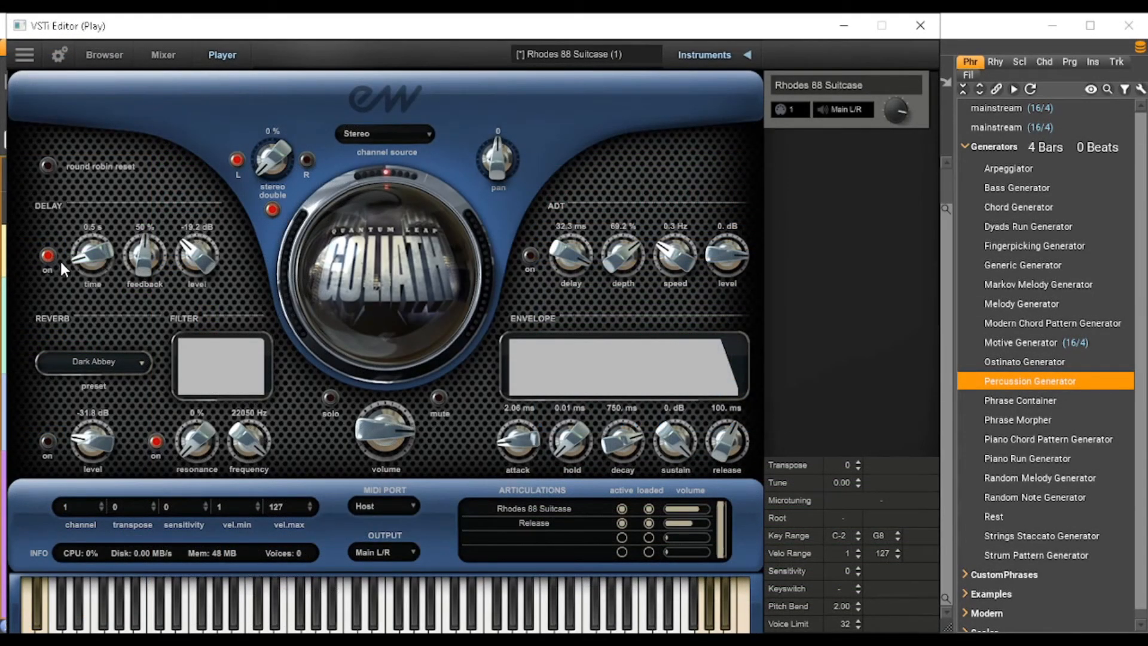
# - Set the Rhodes delay time to 0.24 s with reverb on, audition a few notes, and close the instrument and track settings
pyautogui.moveTo(72, 260); pyautogui.dragTo(78, 271)
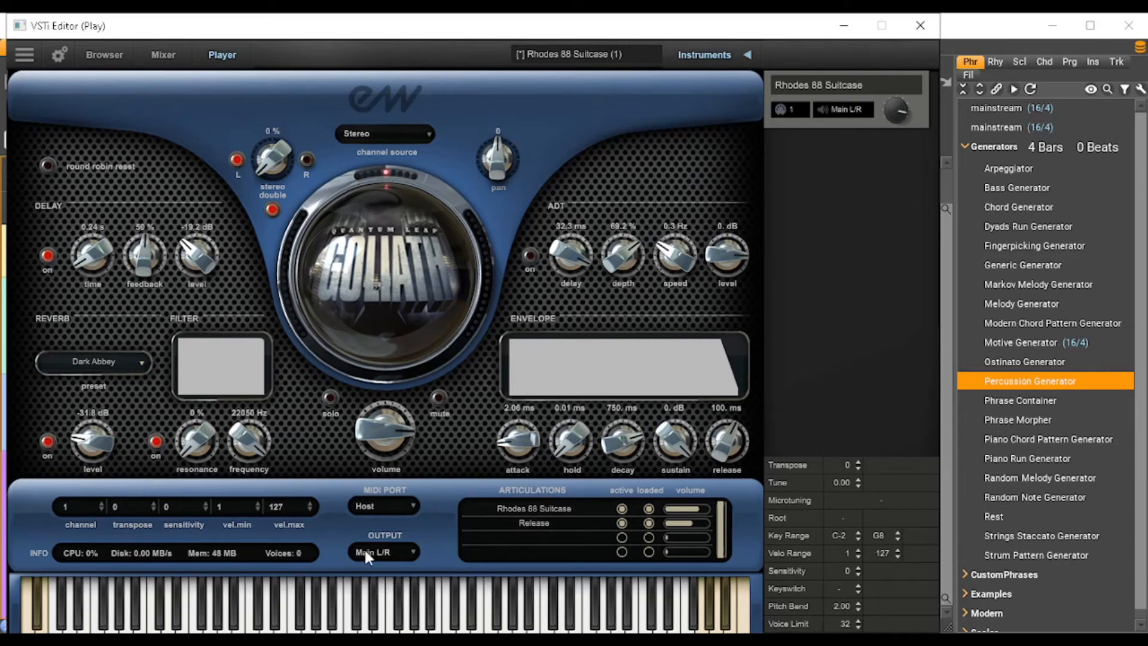
pyautogui.click(542, 628)
pyautogui.click(502, 623)
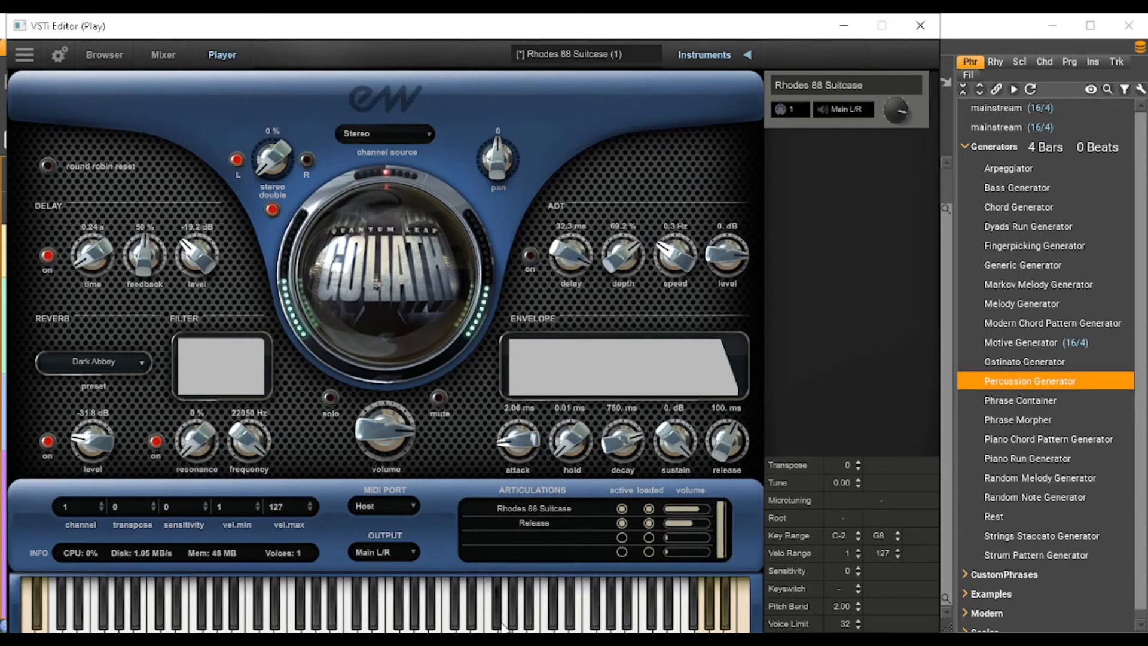
pyautogui.click(922, 26)
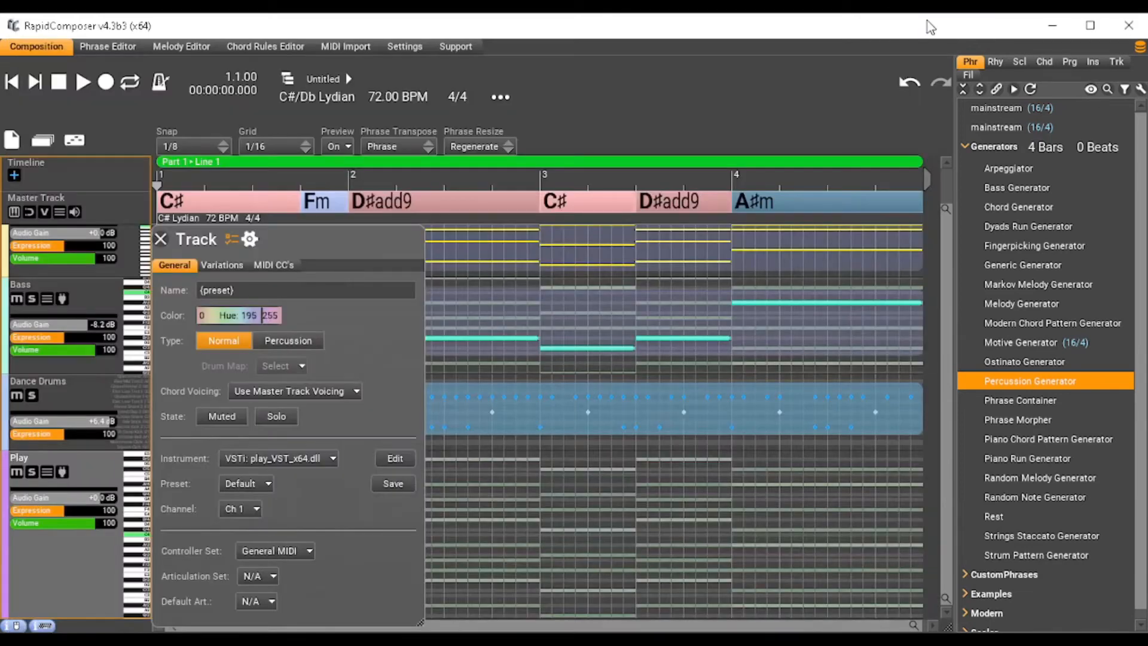
pyautogui.click(161, 240)
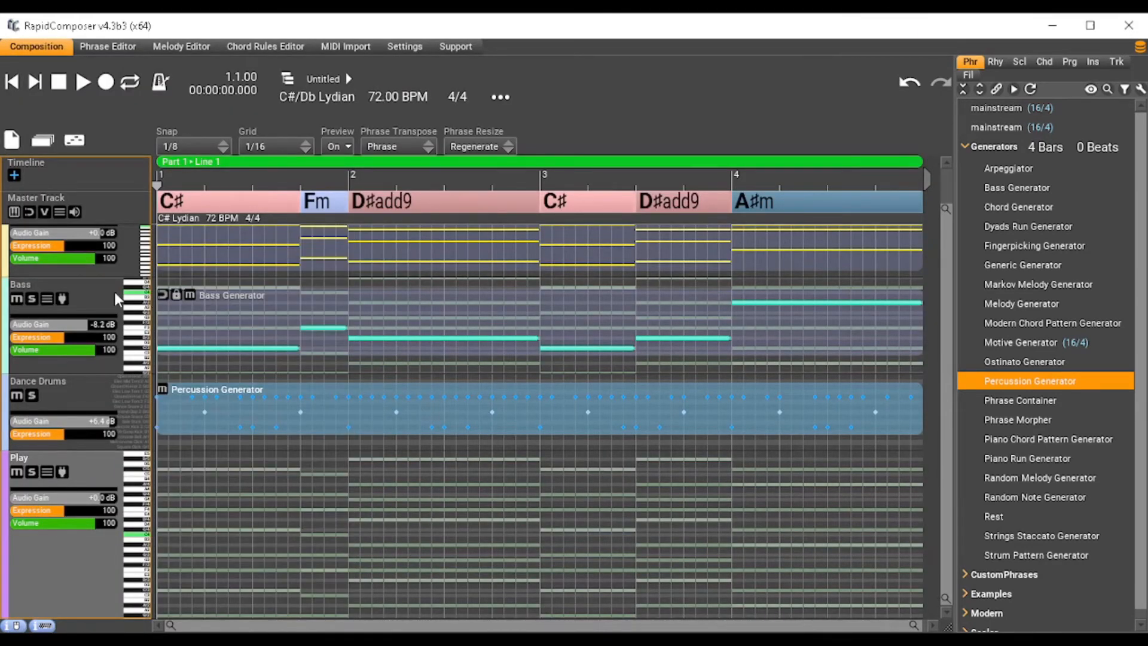
# - Play the opening of the arrangement and place the playhead on beat 2 of bar 2
pyautogui.press('space')
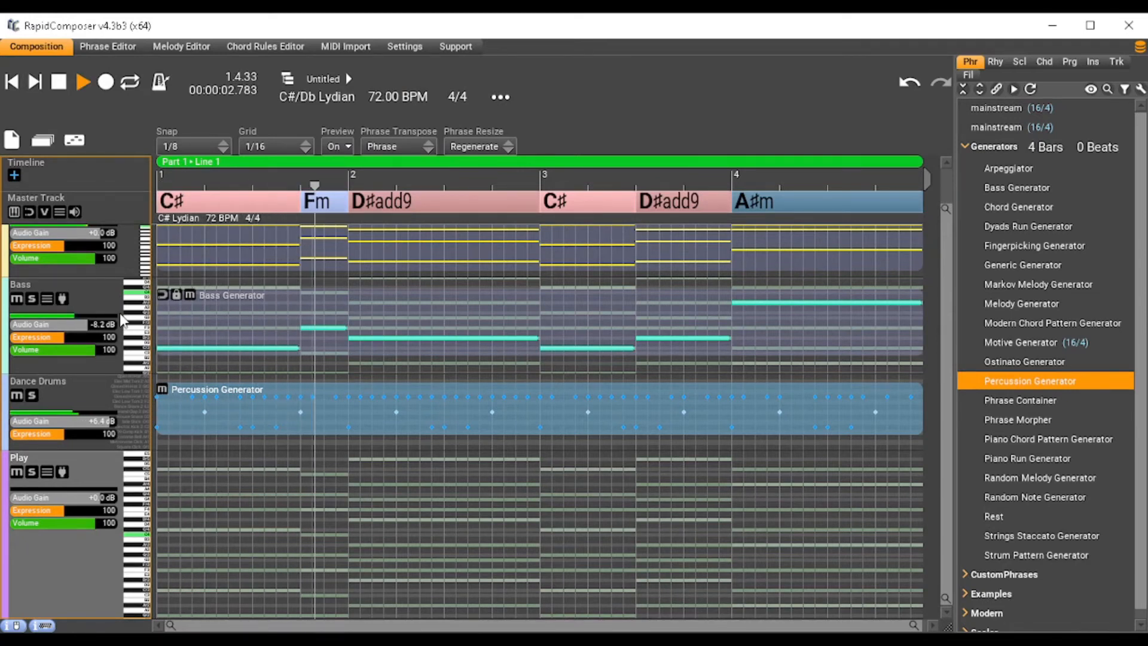
pyautogui.press('space')
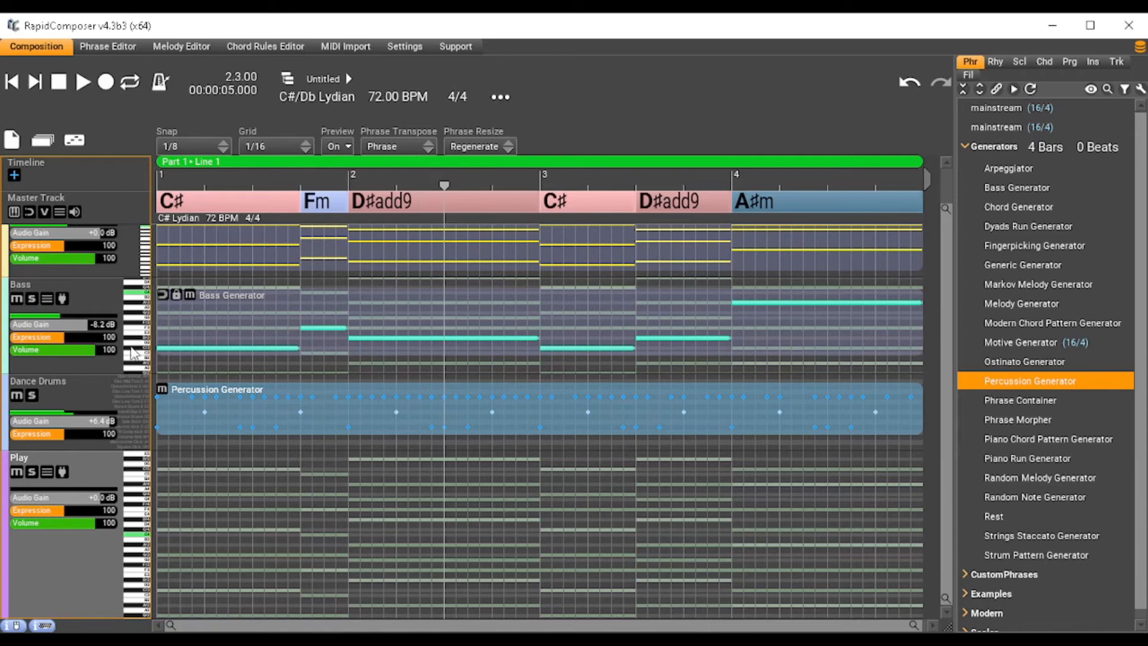
pyautogui.click(400, 509)
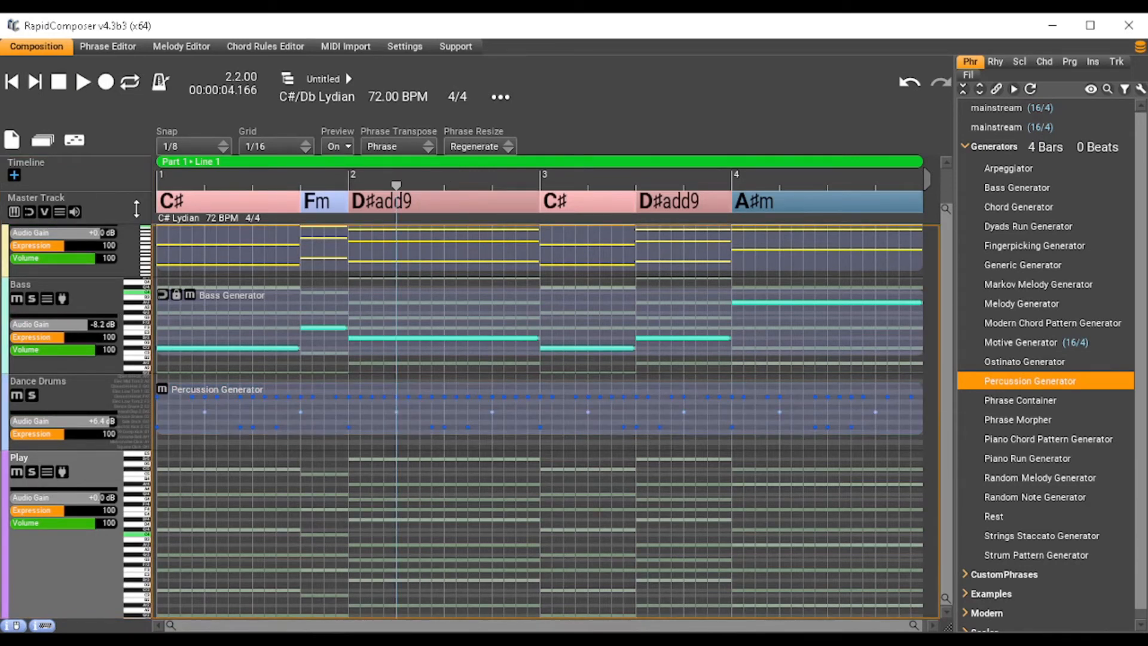
# - Switch to note editing and draw a short G♯4 note on beat 2 of bar 2 in the Play track
pyautogui.click(74, 140)
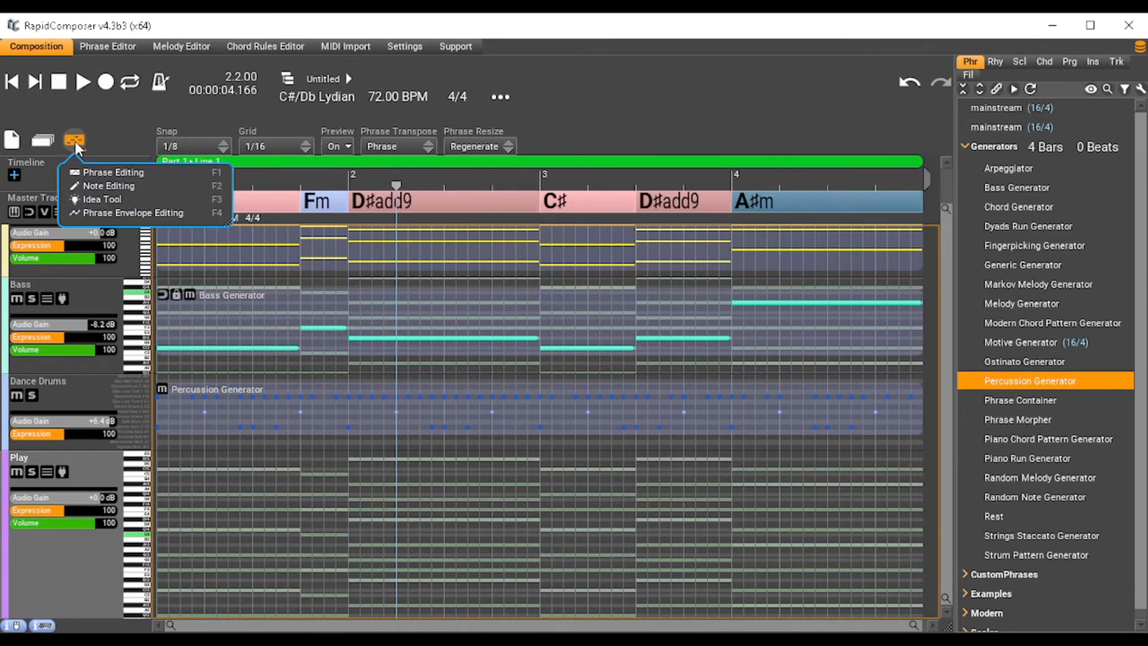
pyautogui.click(123, 193)
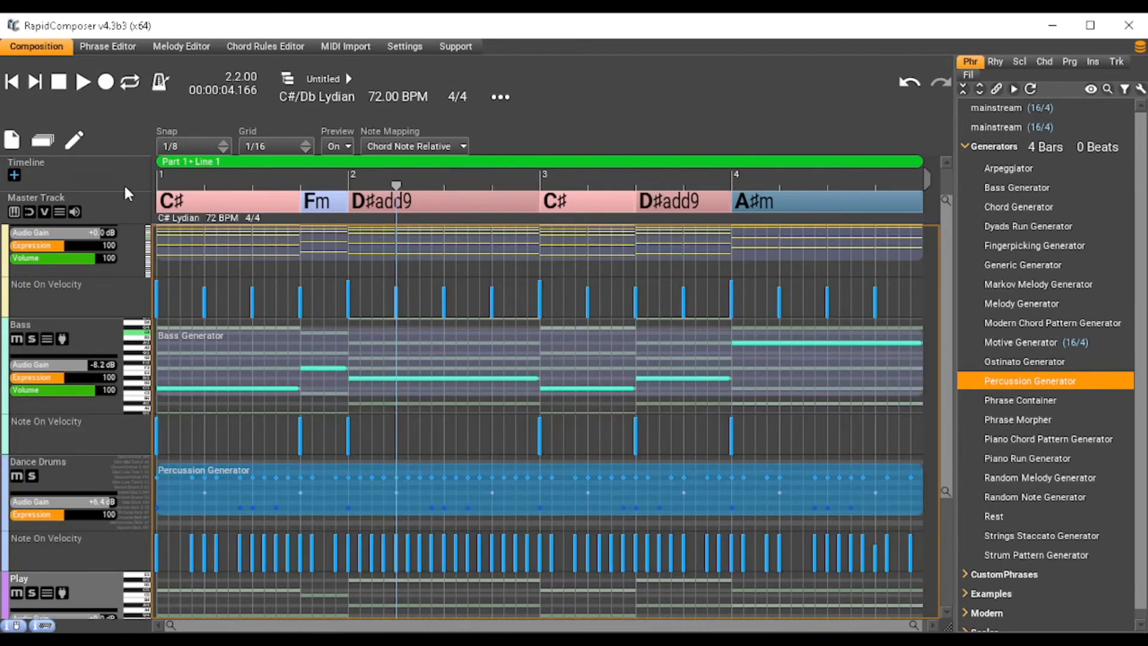
pyautogui.scroll(-3, 99, 562)
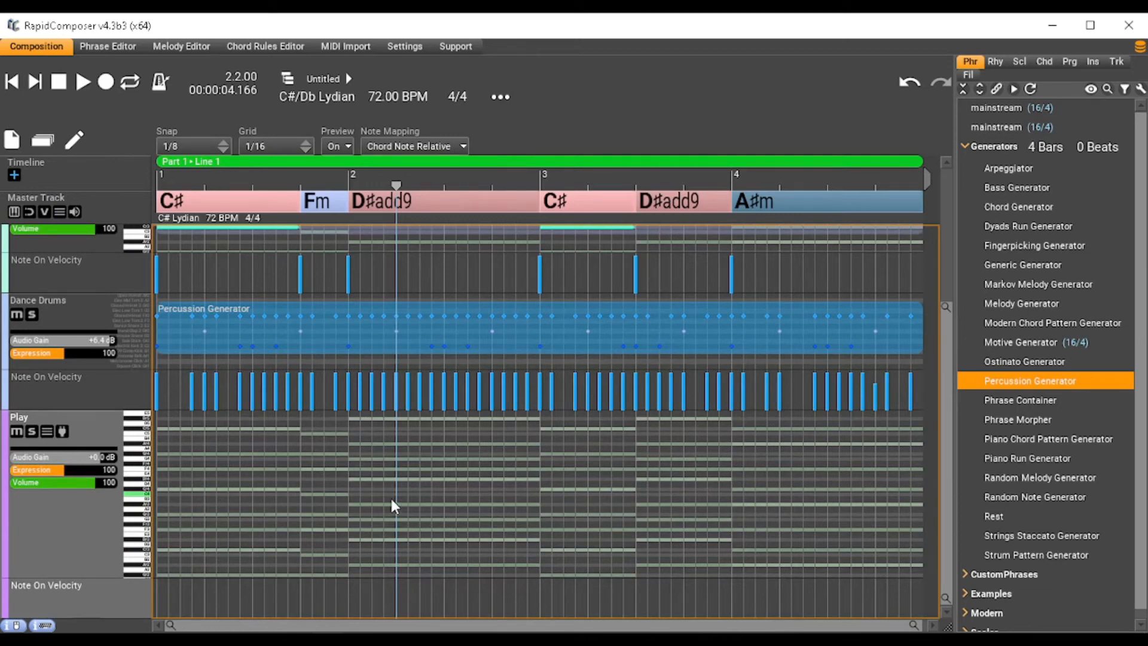
pyautogui.doubleClick(398, 482)
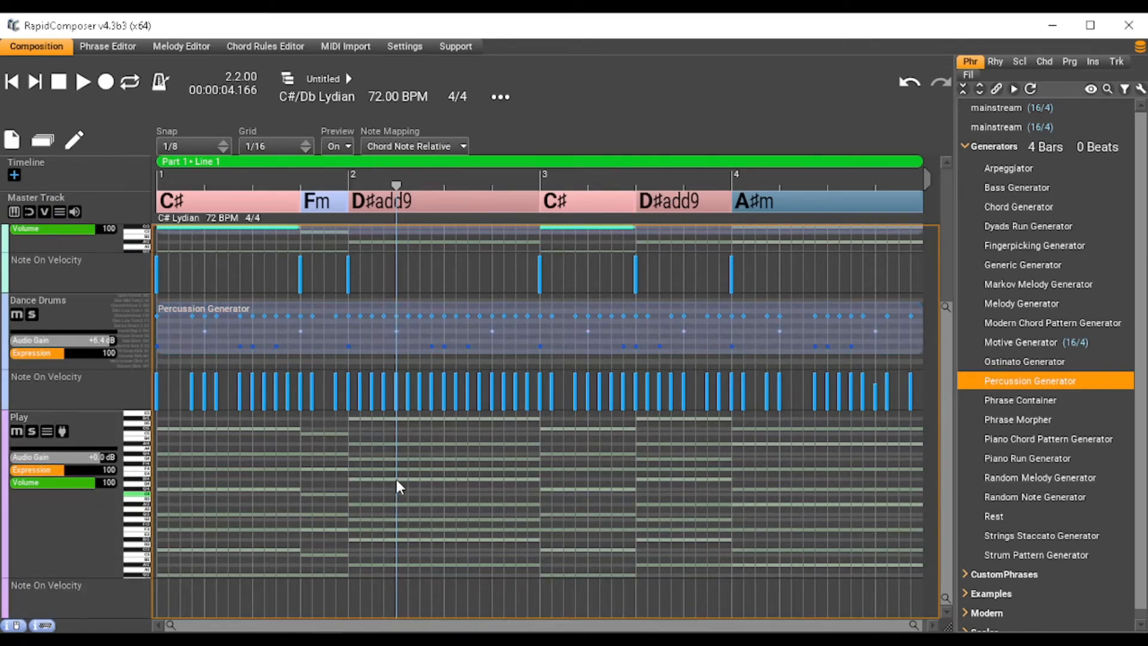
pyautogui.moveTo(407, 496); pyautogui.dragTo(402, 427)
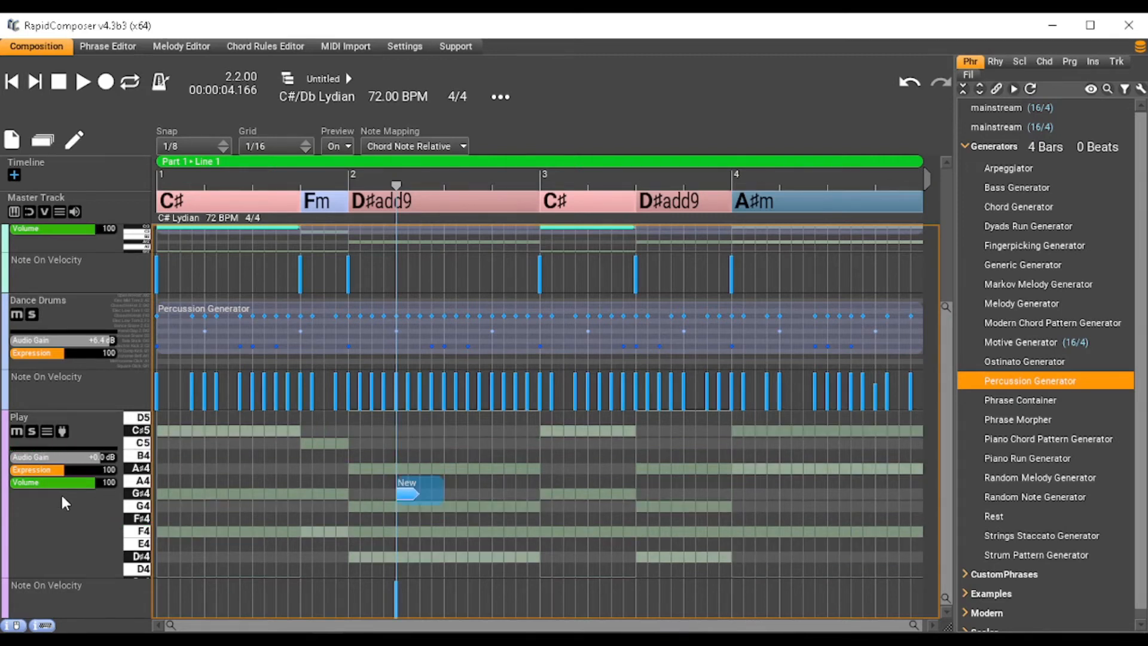
# - Select the new note in the Play track and return the composition to phrase editing mode
pyautogui.click(420, 493)
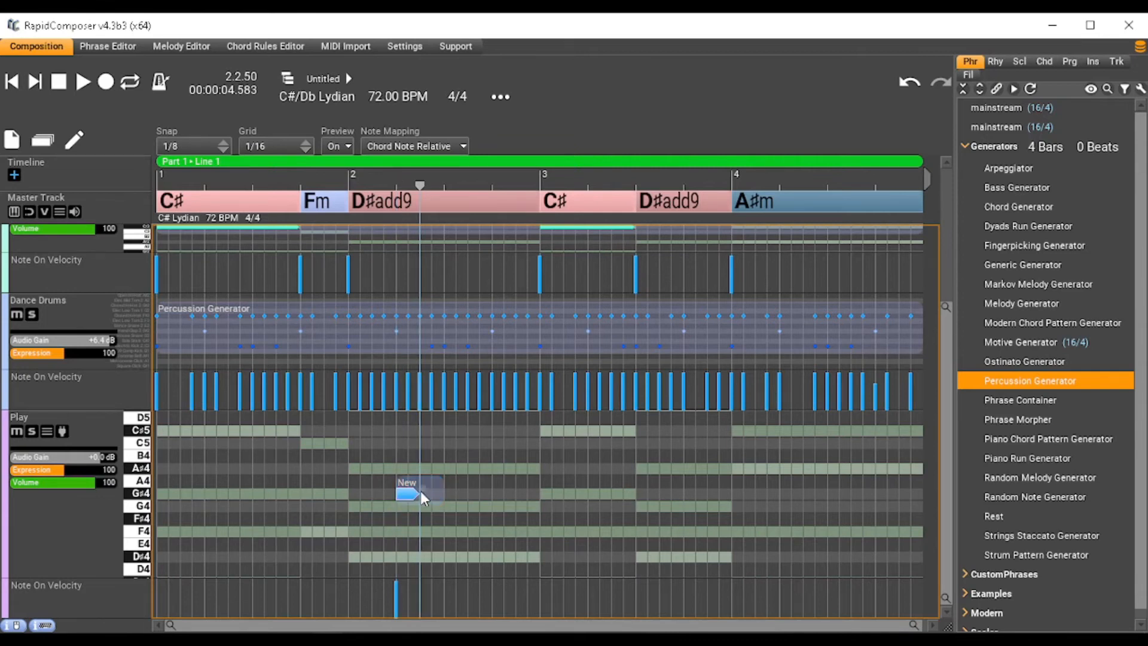
pyautogui.click(407, 487)
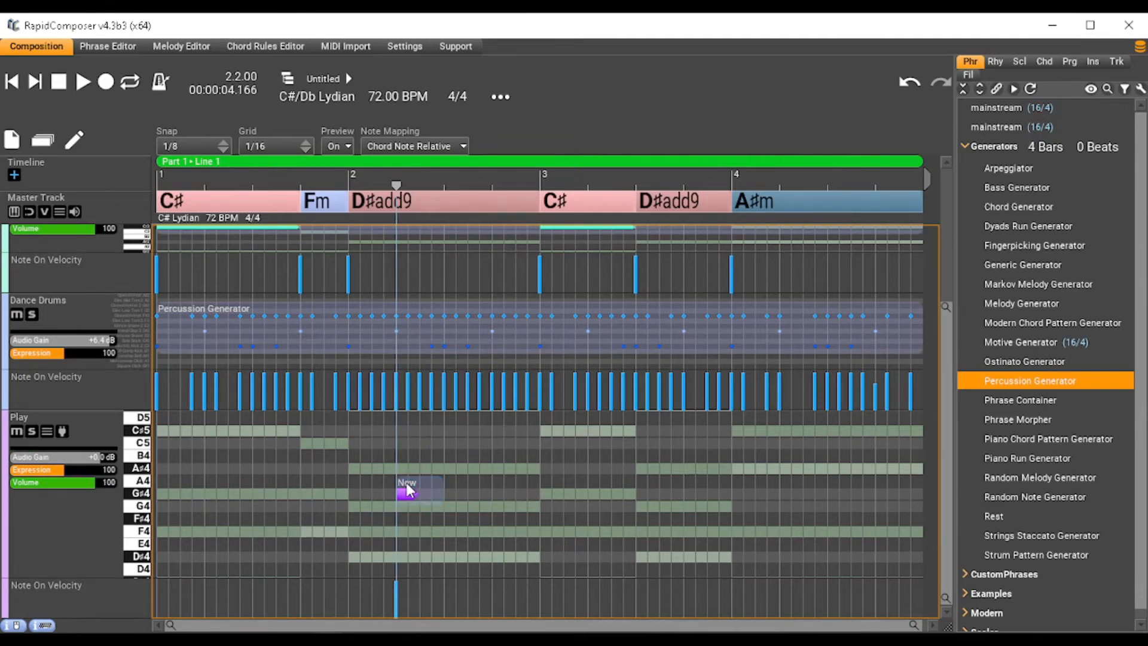
pyautogui.click(412, 488)
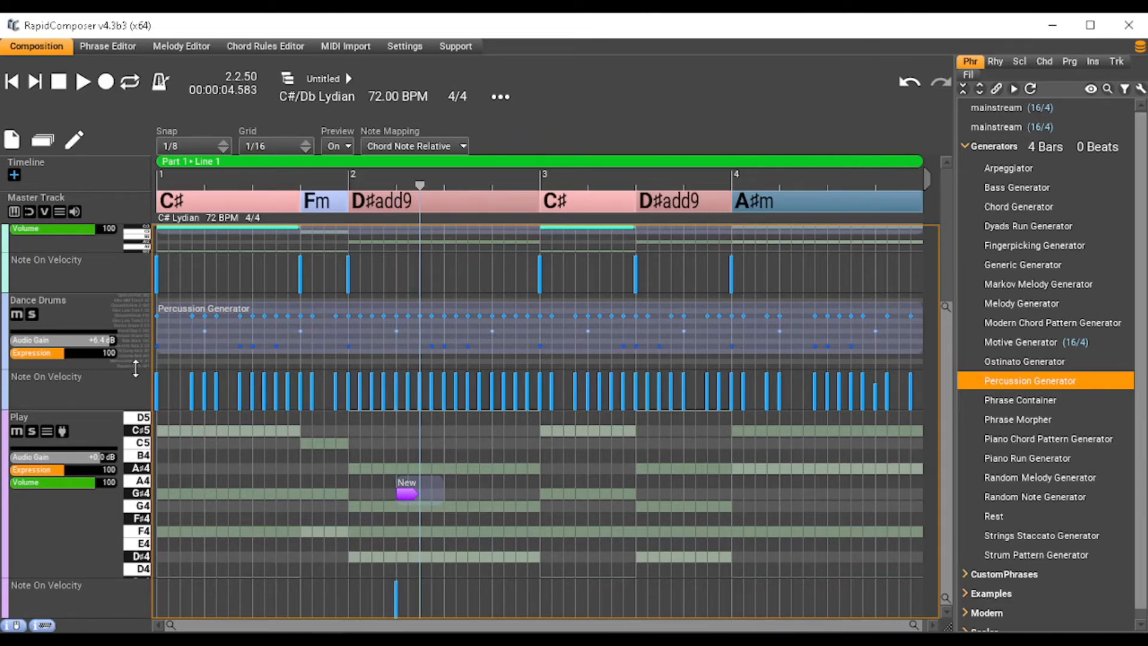
pyautogui.click(75, 139)
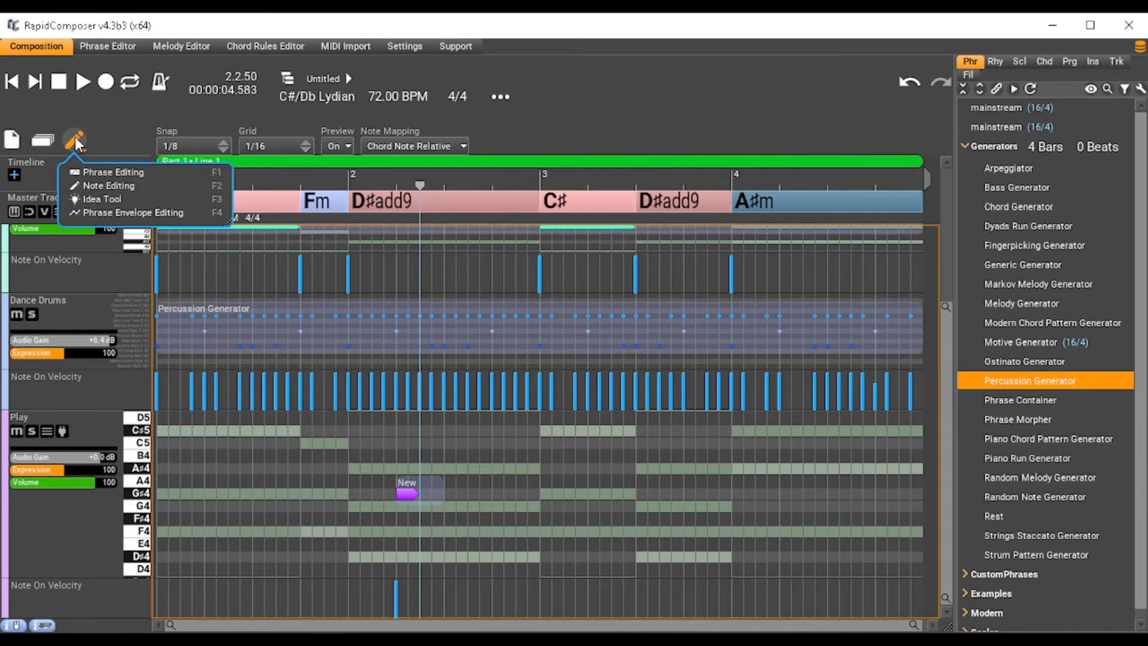
pyautogui.click(96, 173)
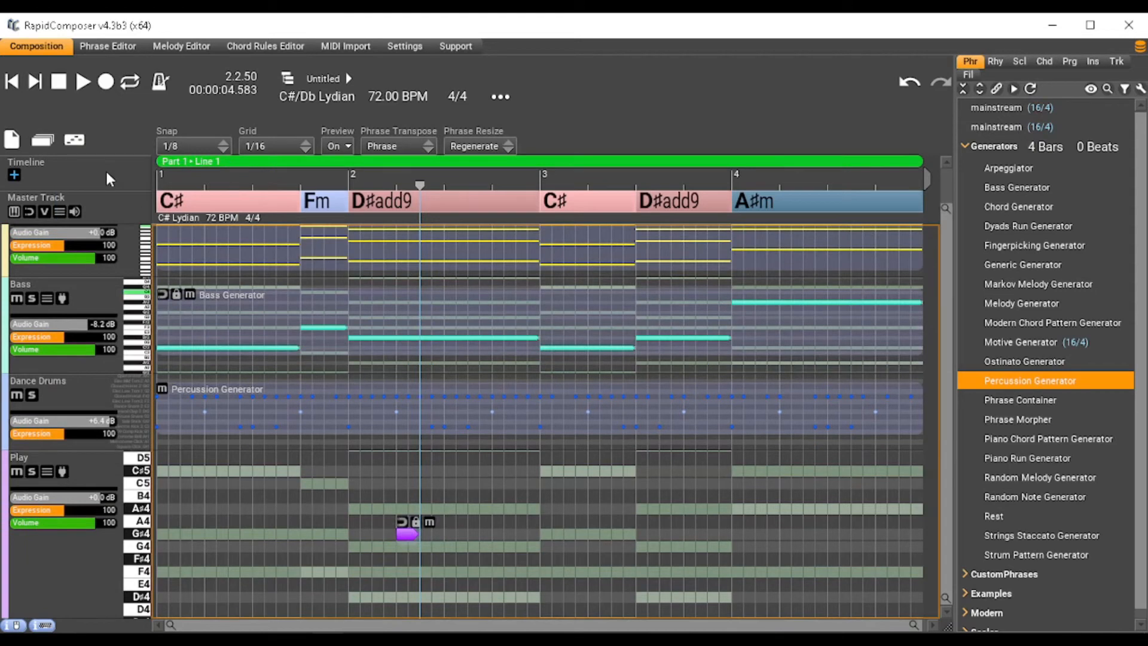
# - Open the new Play phrase for note editing, set grid and snap to 1/16, and shorten its note to a sixteenth
pyautogui.click(412, 536)
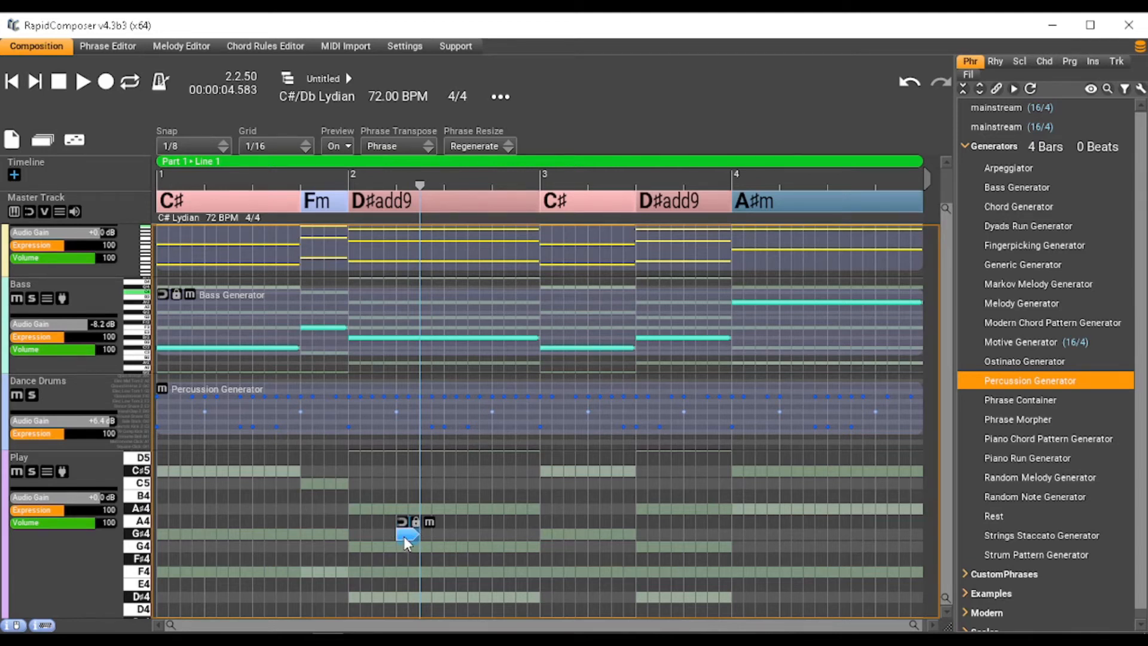
pyautogui.doubleClick(406, 541)
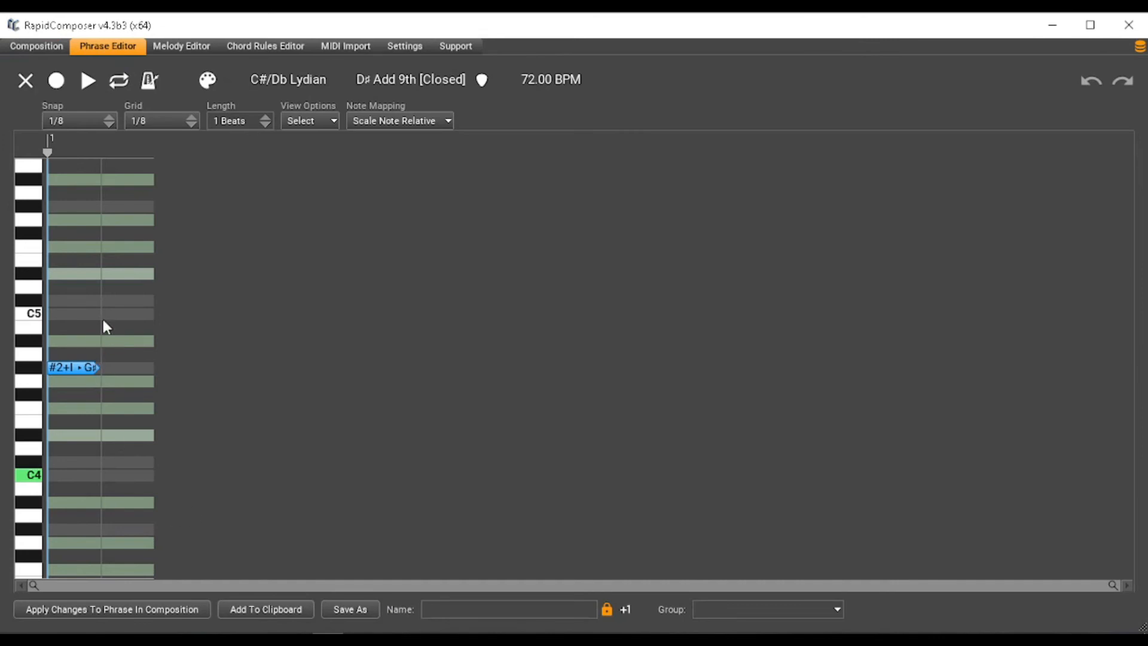
pyautogui.click(149, 122)
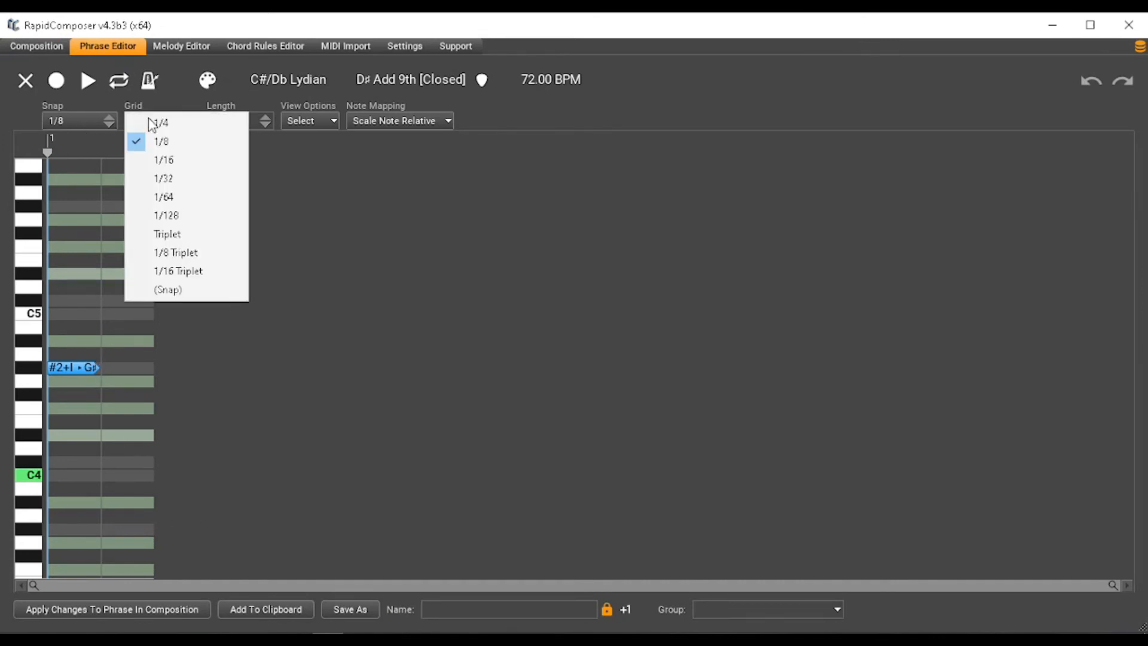
pyautogui.click(176, 162)
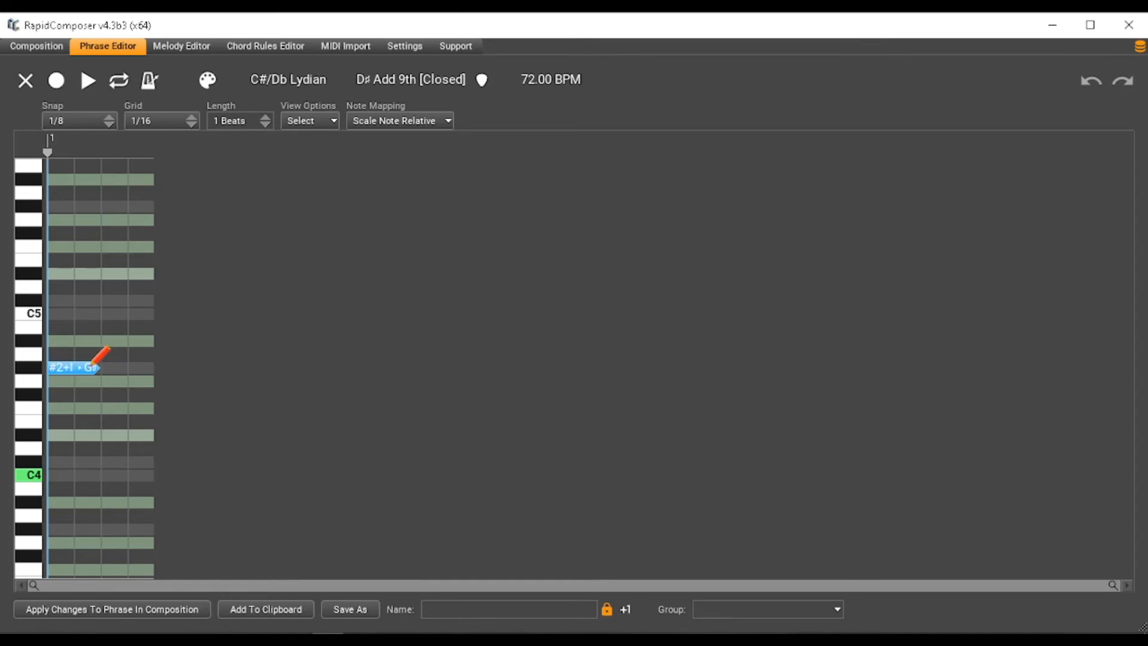
pyautogui.click(67, 362)
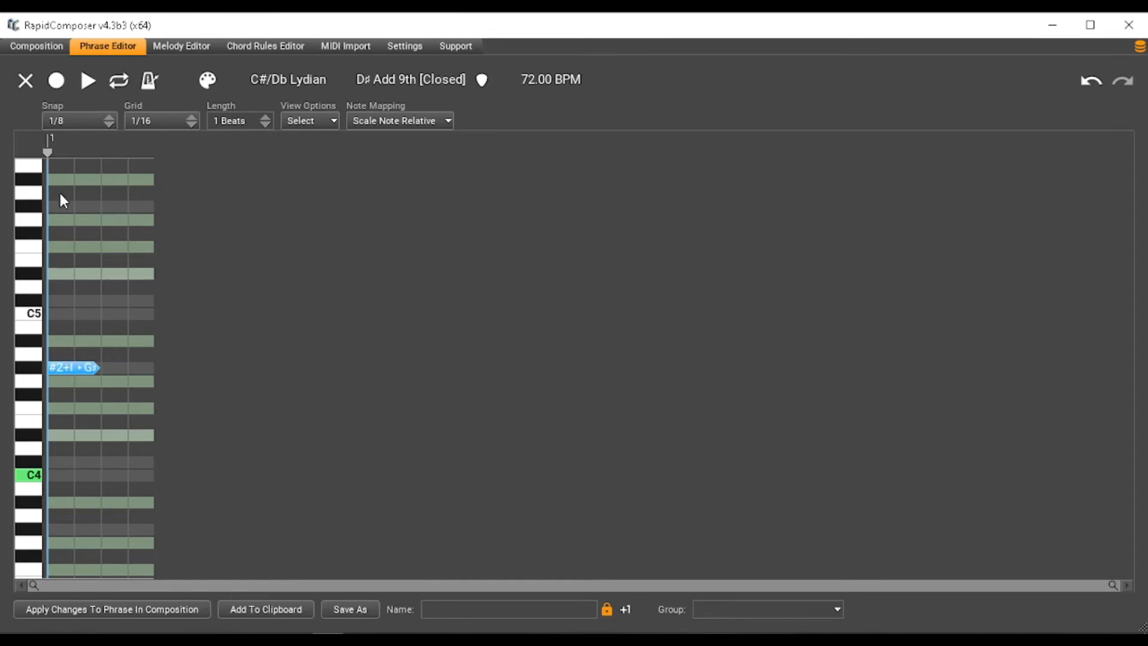
pyautogui.click(70, 121)
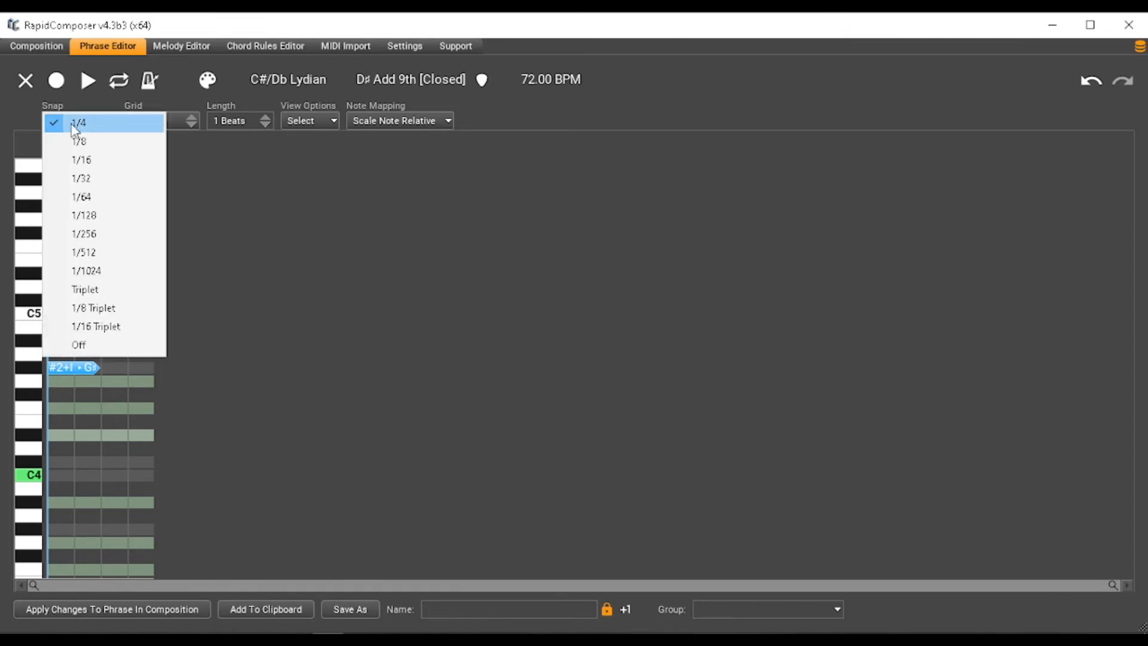
pyautogui.click(82, 160)
pyautogui.moveTo(87, 364); pyautogui.dragTo(79, 367)
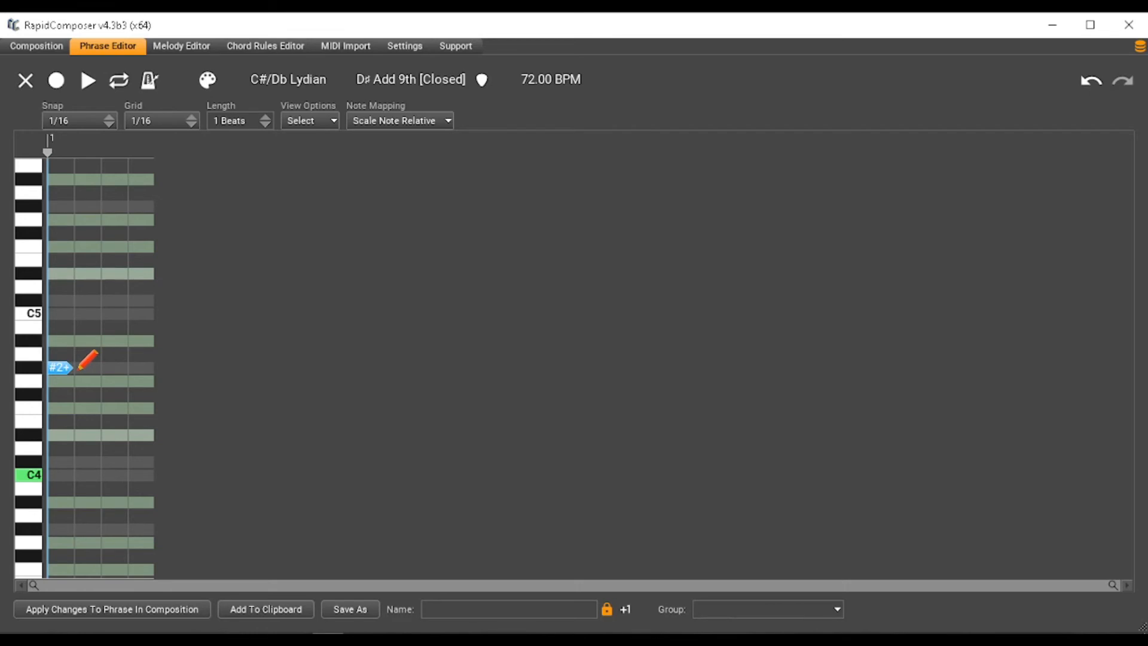
# - Add a sixteenth A♯4 note right after the first note and apply the changes to the phrase in the composition
pyautogui.doubleClick(78, 339)
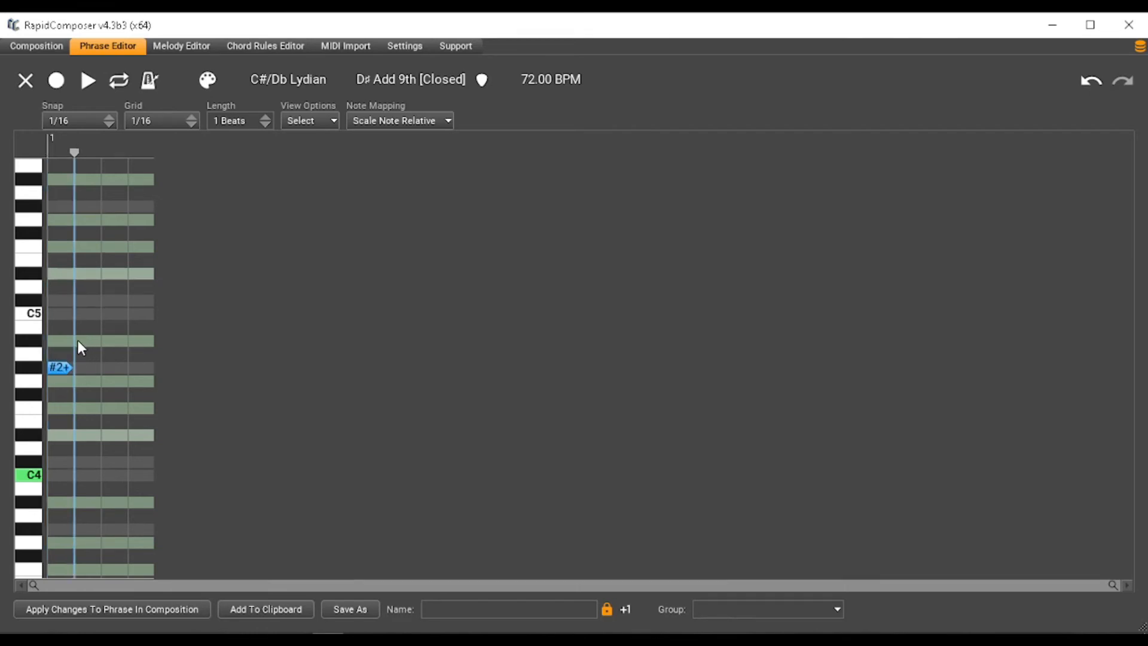
pyautogui.moveTo(84, 355)
pyautogui.mouseDown()
pyautogui.moveTo(84, 332)
pyautogui.moveTo(83, 354)
pyautogui.mouseUp()
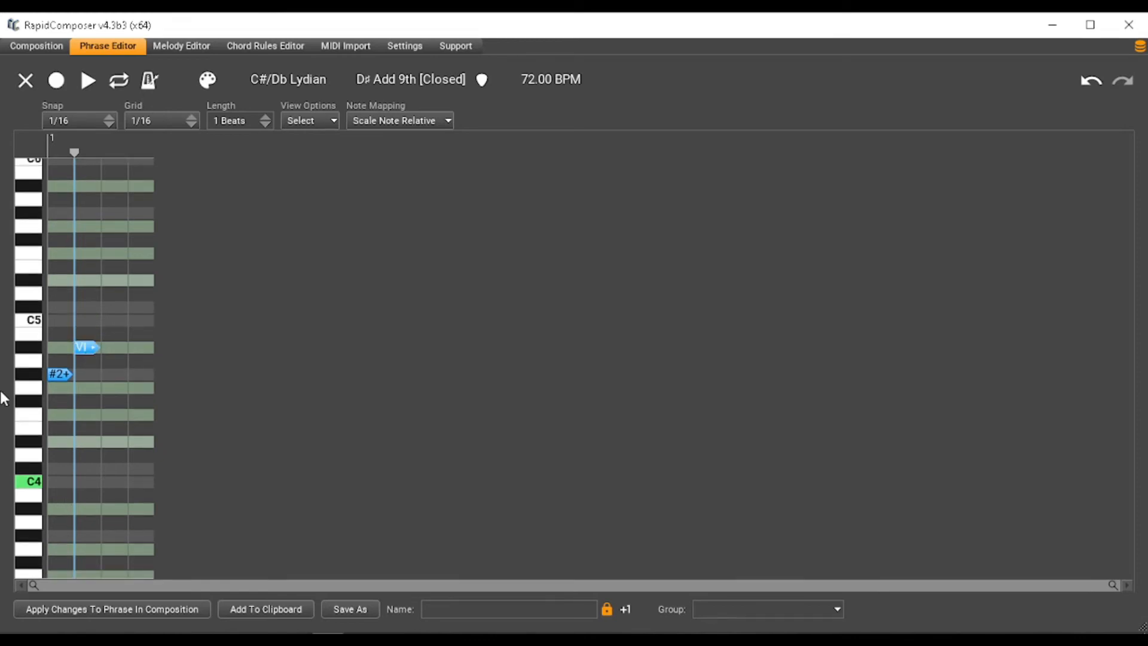
pyautogui.click(141, 608)
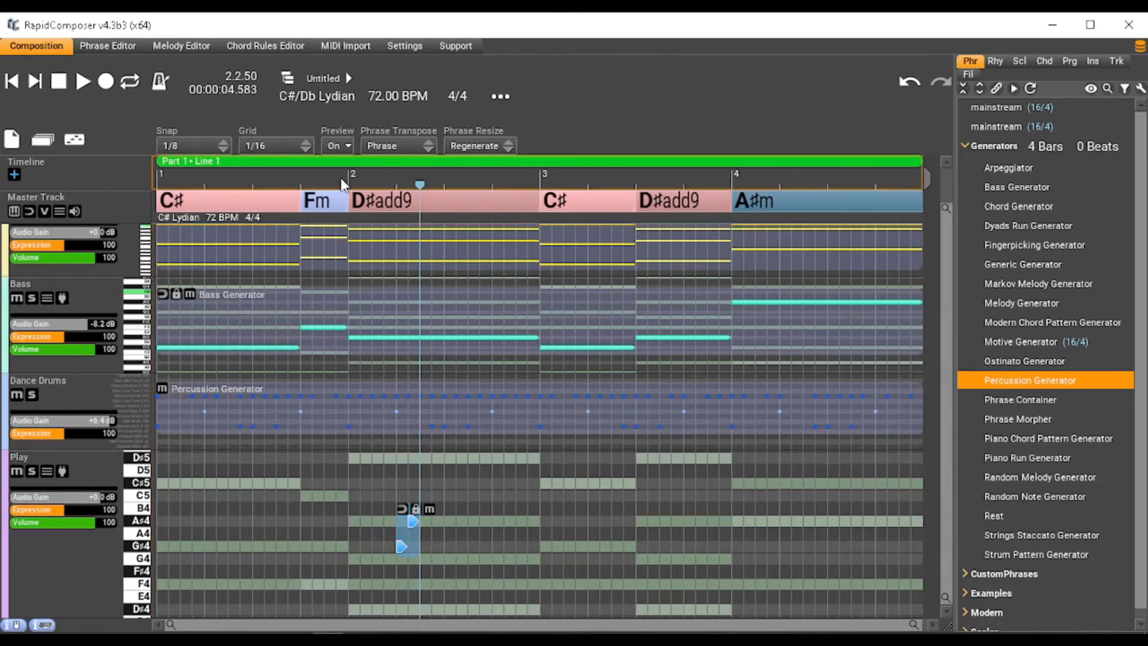
# - Play the arrangement from the Fm chord through the new Rhodes phrase in bar 2, and stop
pyautogui.press('space')
pyautogui.click(314, 189)
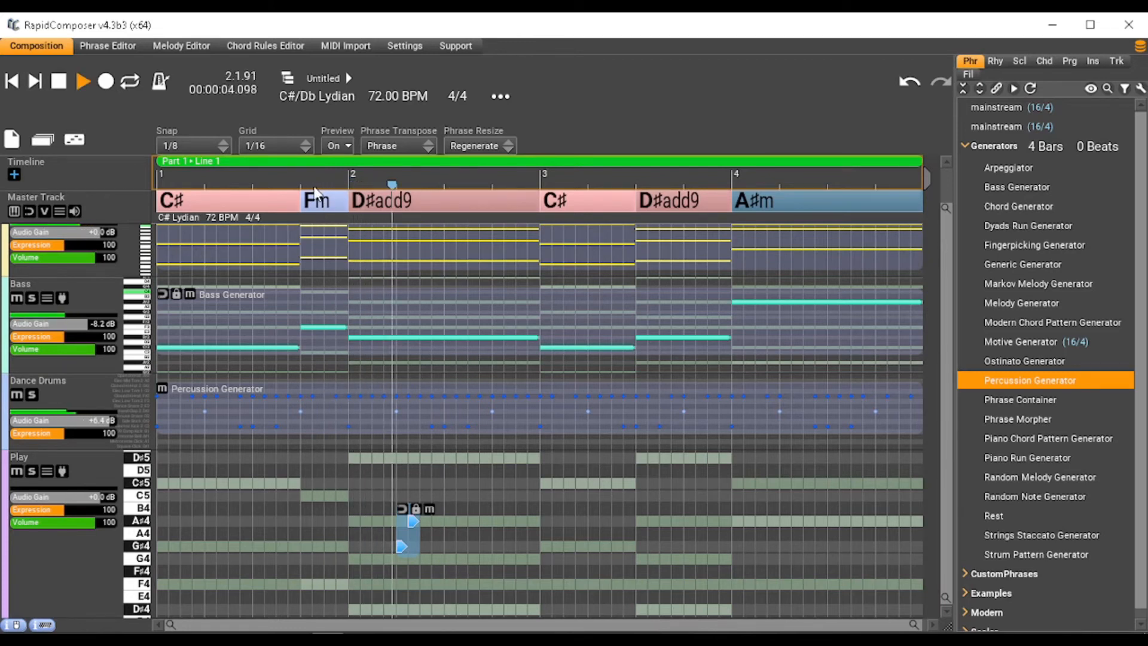
pyautogui.press('space')
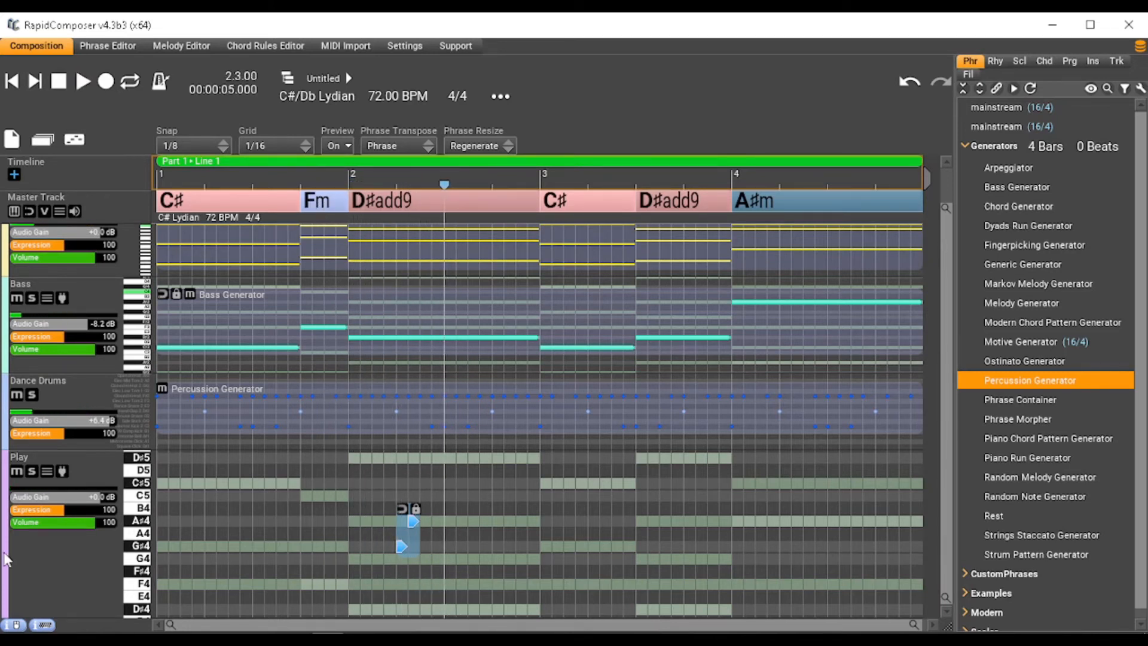
# - Move the two-note Rhodes phrase in bar 2 up so its notes sit on G5 and F5
pyautogui.scroll(4, 132, 535)
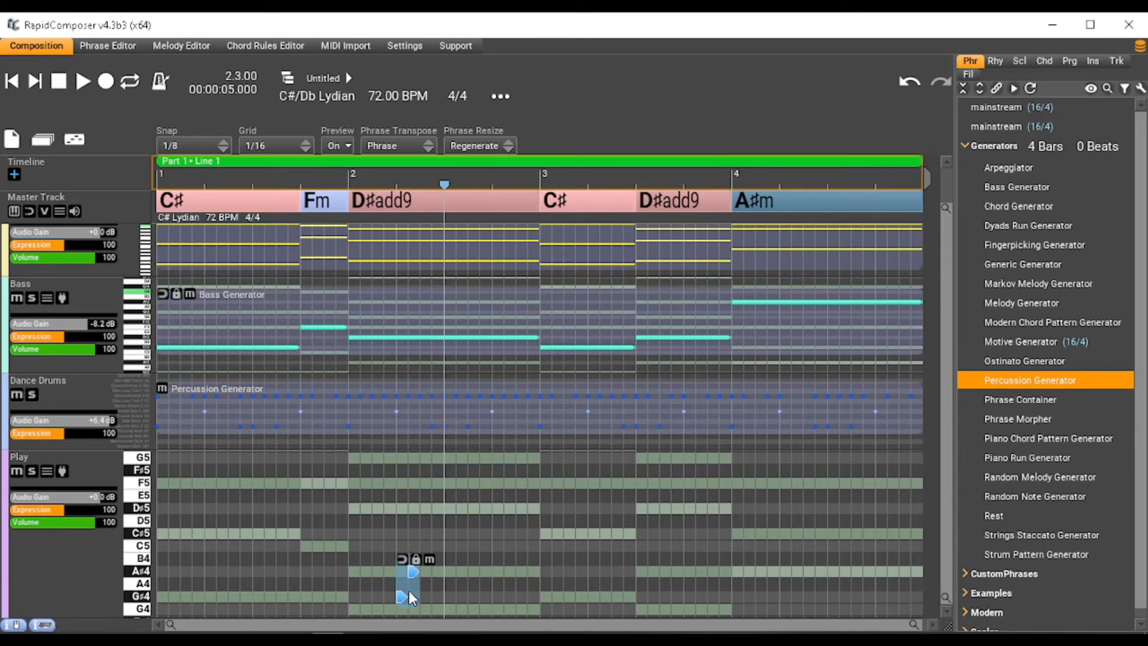
pyautogui.moveTo(411, 594); pyautogui.dragTo(422, 502)
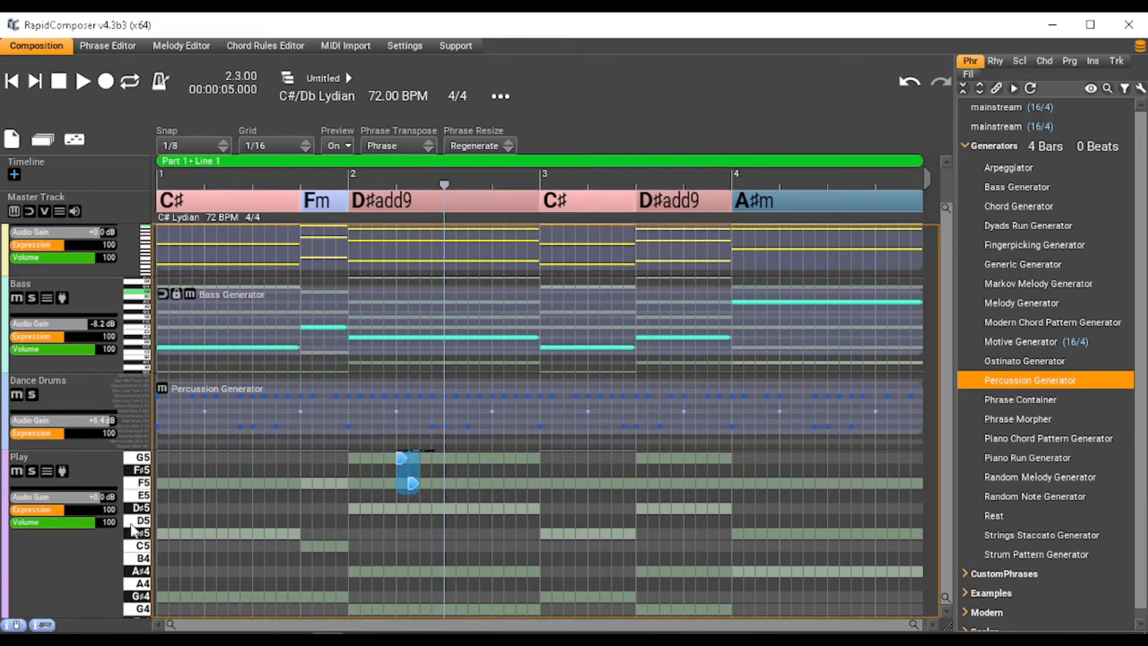
pyautogui.scroll(-2, 127, 526)
pyautogui.scroll(6, 127, 526)
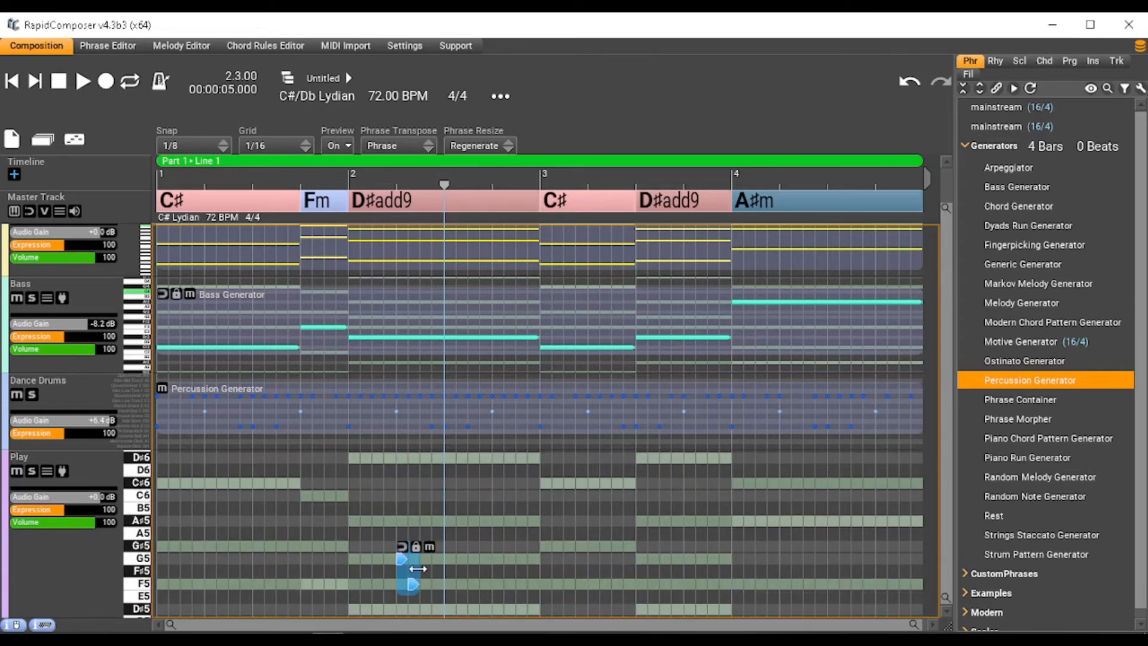
pyautogui.moveTo(408, 570)
pyautogui.mouseDown()
pyautogui.moveTo(408, 559)
pyautogui.moveTo(405, 571)
pyautogui.mouseUp()
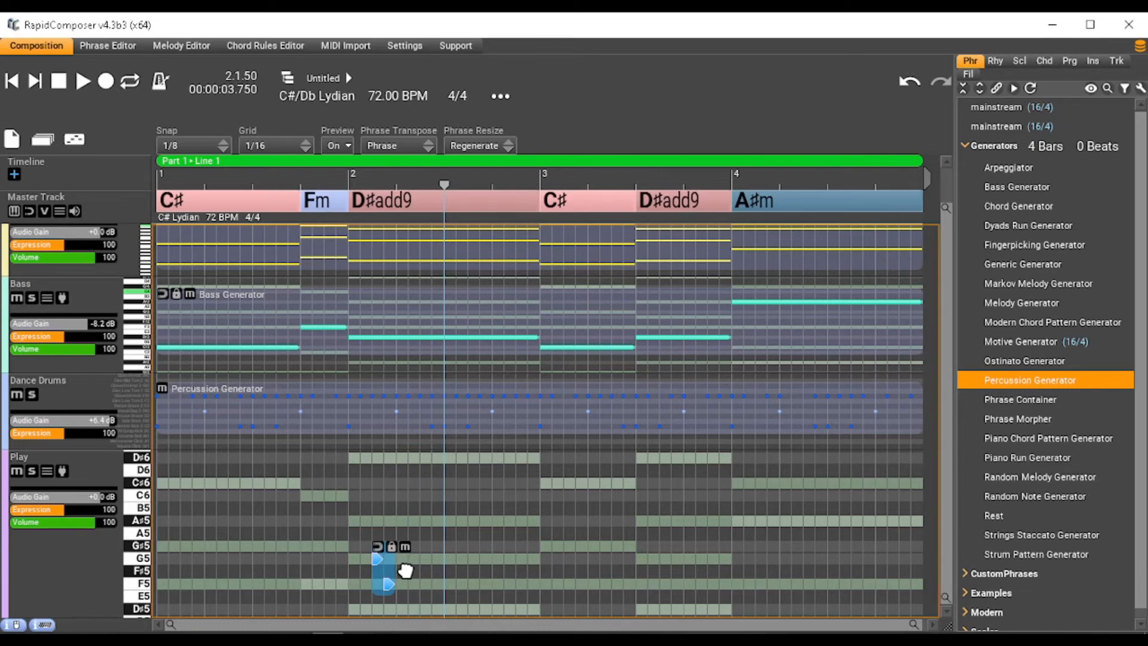
pyautogui.moveTo(406, 571)
pyautogui.mouseDown()
pyautogui.moveTo(386, 577)
pyautogui.moveTo(413, 575)
pyautogui.mouseUp()
# - Play bar 2 to hear the two-note Rhodes phrase at its raised pitch, and stop
pyautogui.click(369, 183)
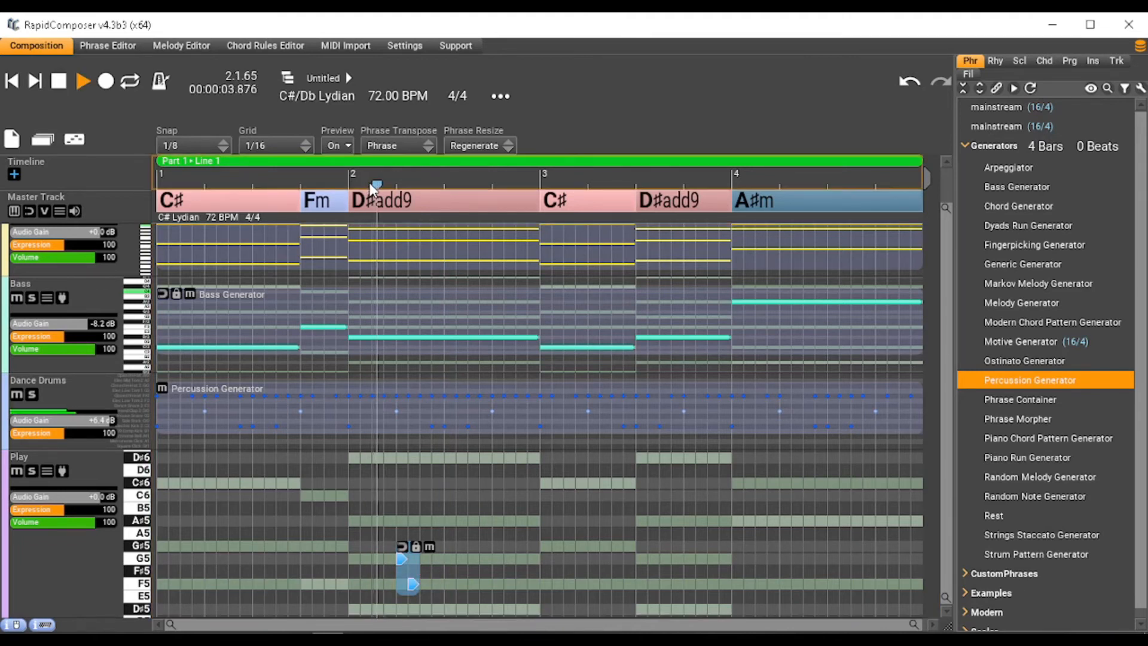
pyautogui.press('space')
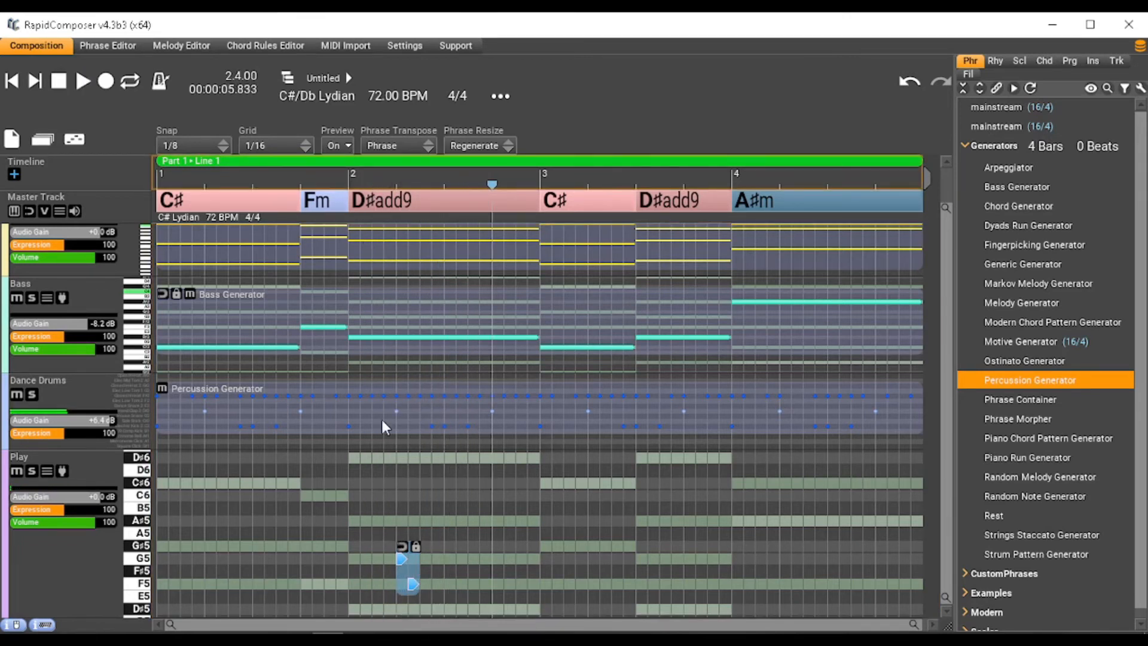
# - Render the two-note Rhodes phrase in bar 2 with its variations and voicing
pyautogui.doubleClick(411, 575)
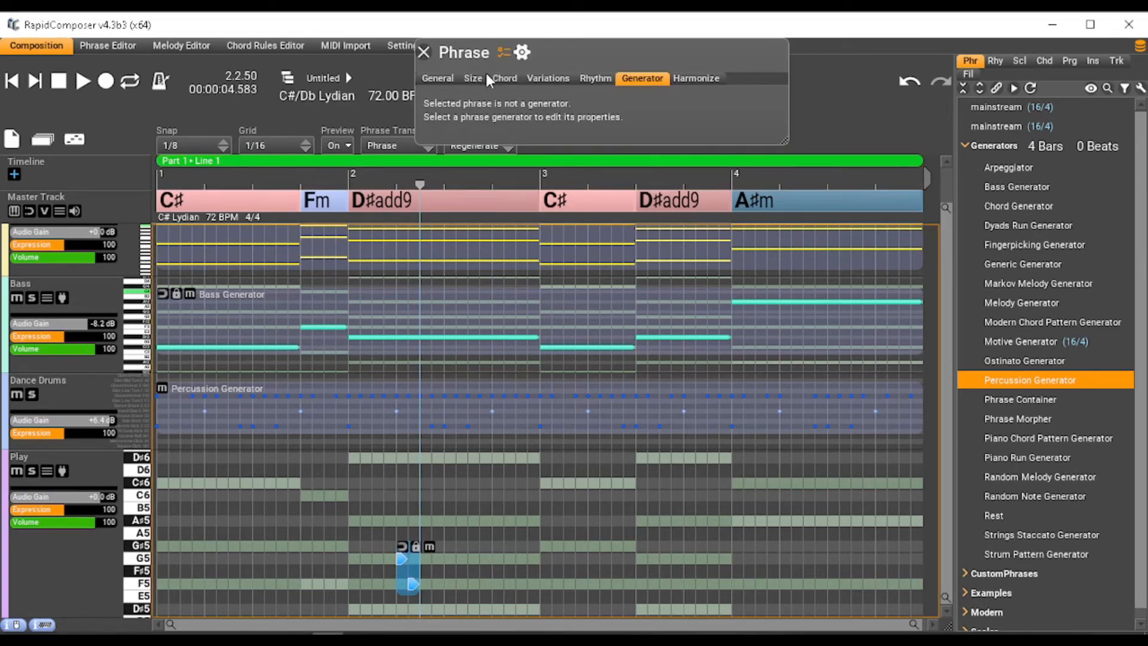
pyautogui.click(524, 54)
pyautogui.click(524, 374)
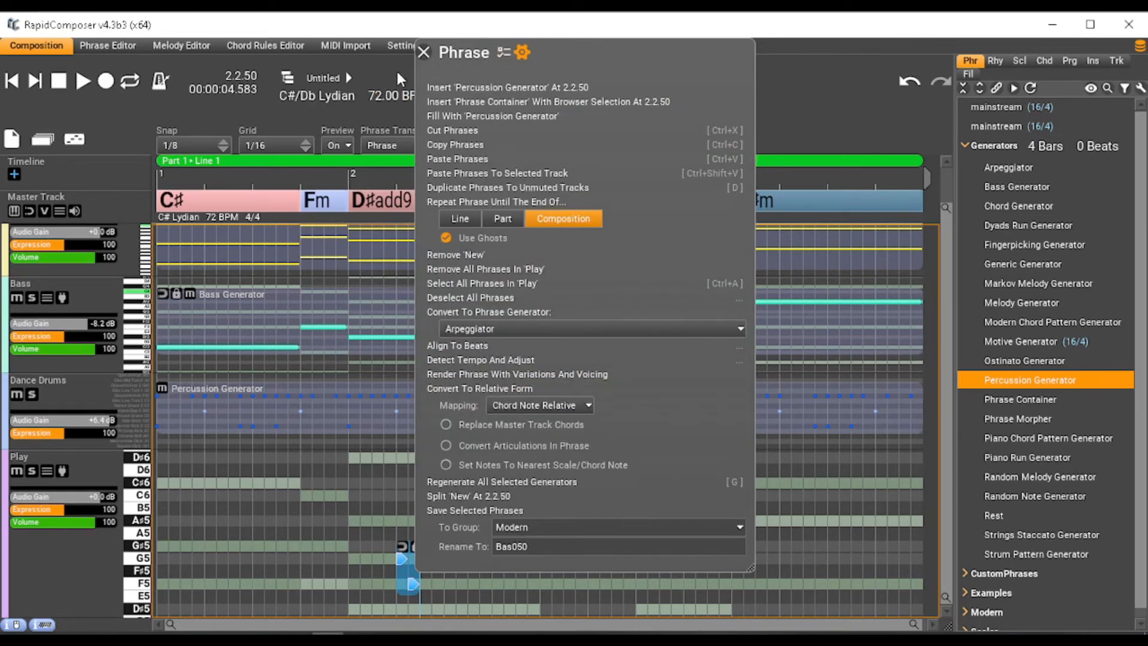
pyautogui.click(424, 53)
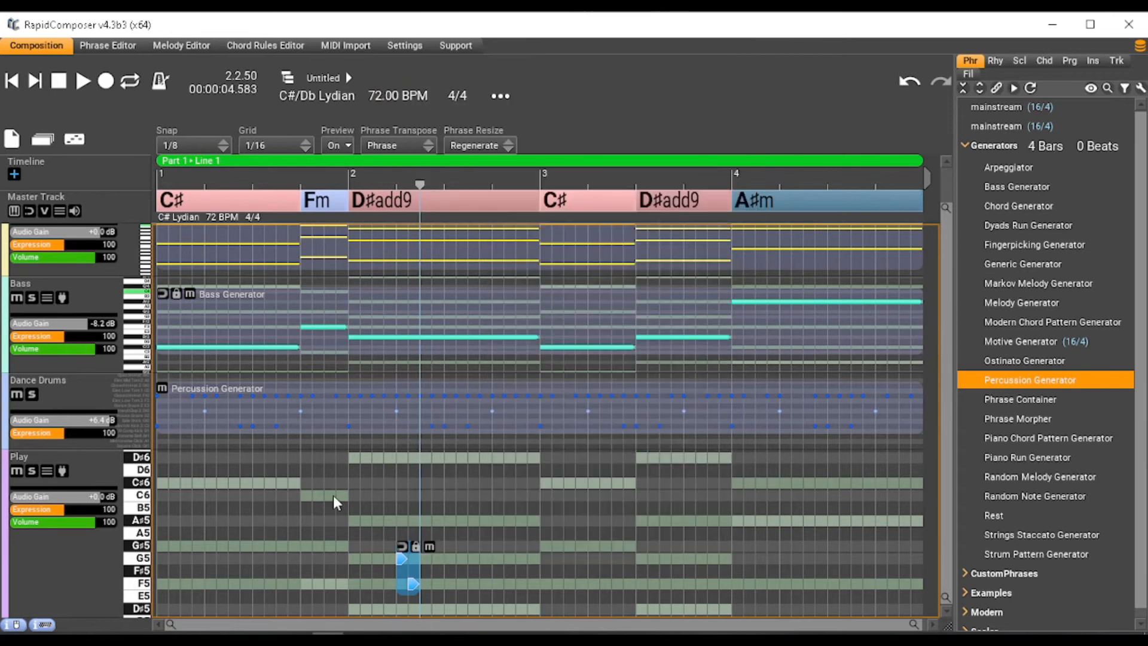
# - Raise the second note of the bar 2 Rhodes phrase to G♯5, apply the change, and play the bar
pyautogui.doubleClick(415, 570)
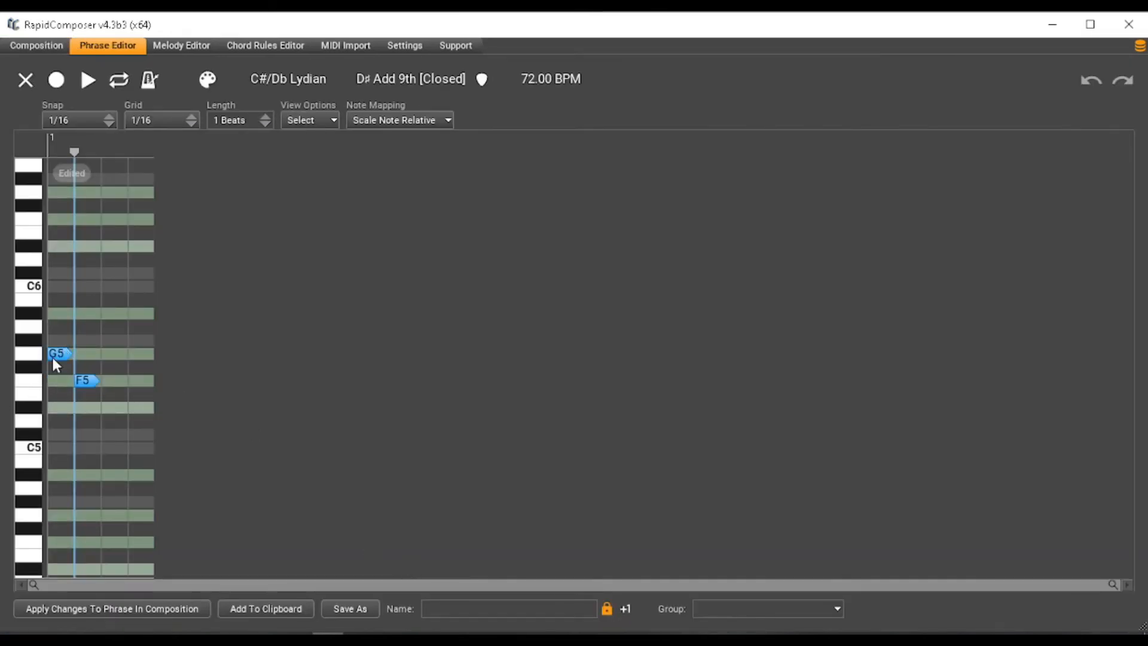
pyautogui.moveTo(85, 383); pyautogui.dragTo(82, 337)
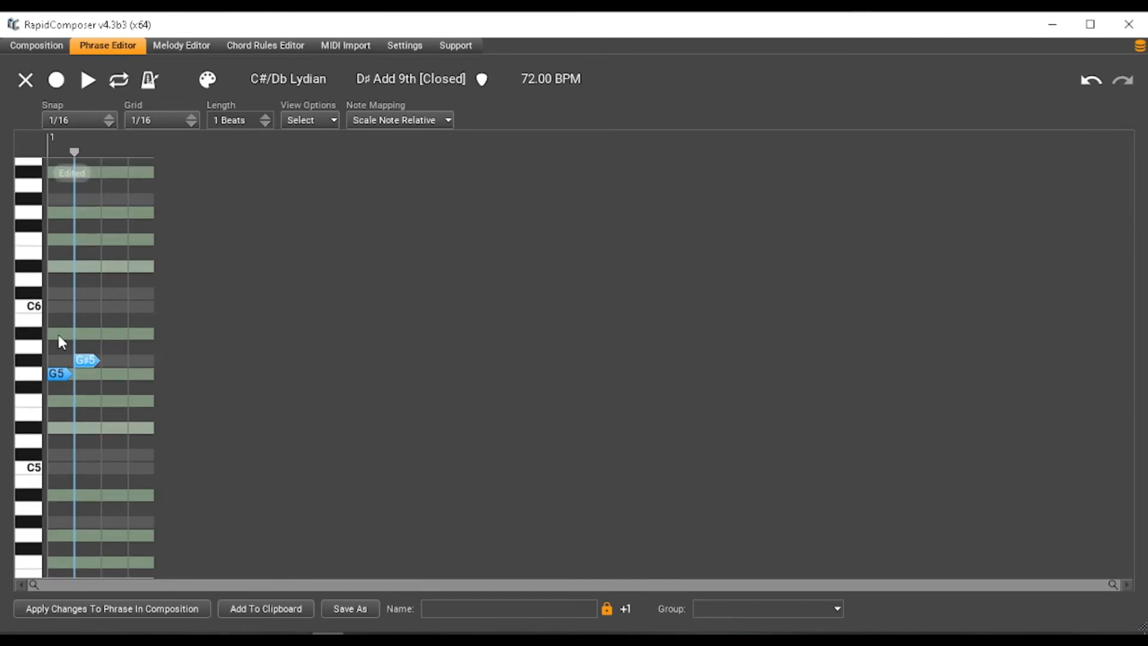
pyautogui.click(64, 610)
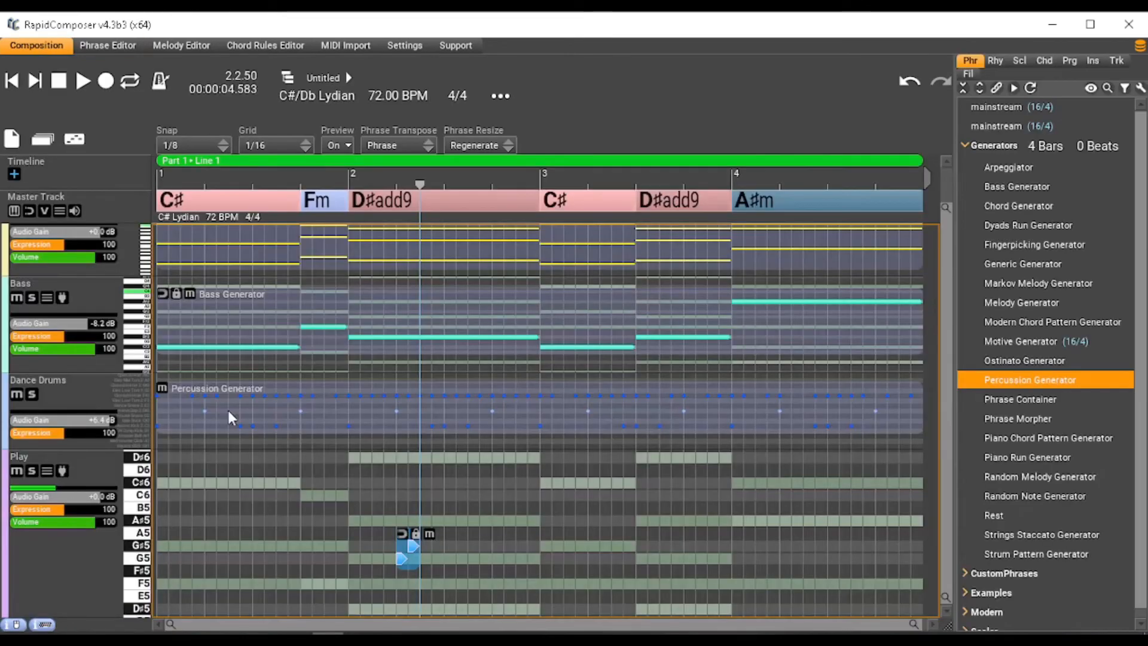
pyautogui.press('space')
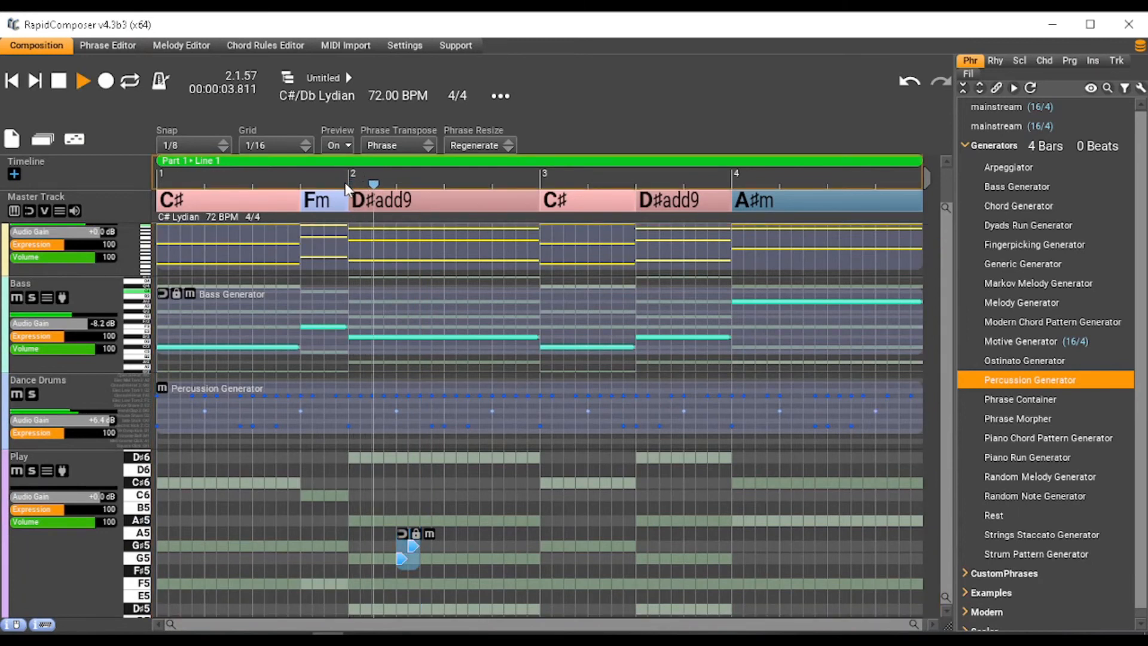
pyautogui.press('space')
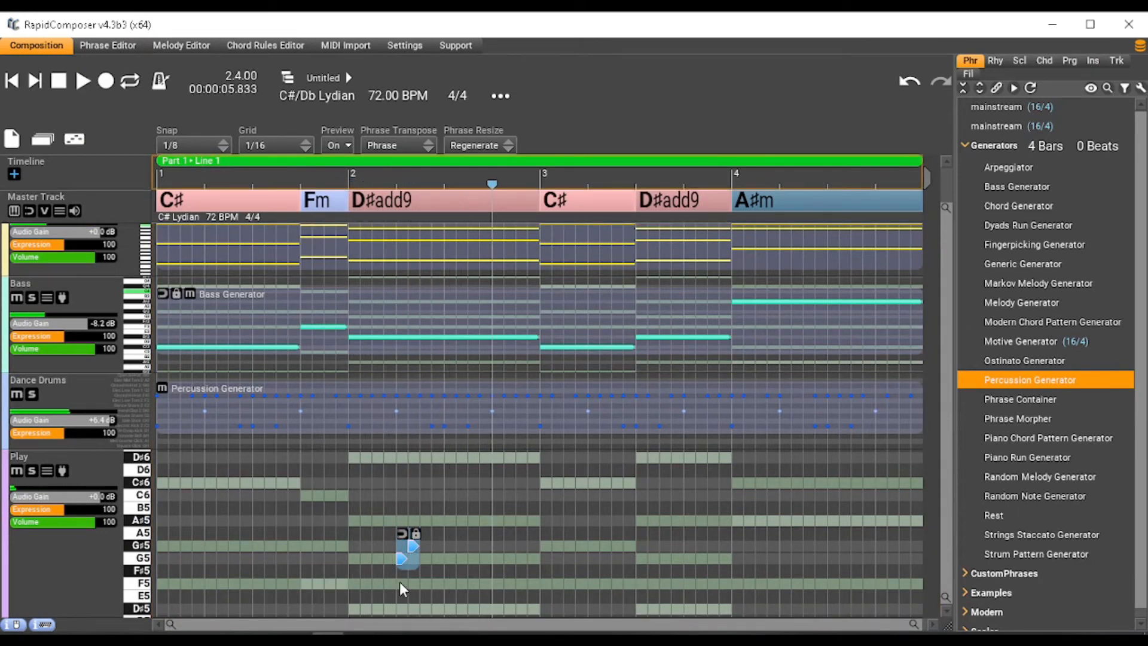
# - Raise the second note of the bar 2 Rhodes phrase to A♯5 and apply the change to the composition
pyautogui.doubleClick(412, 557)
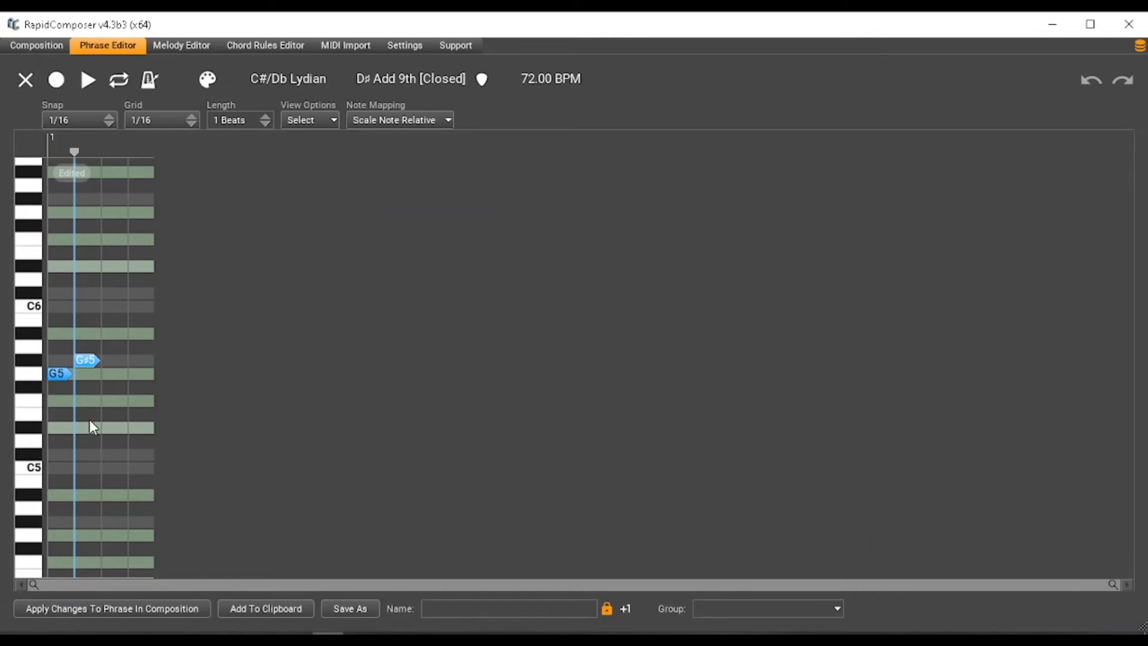
pyautogui.moveTo(85, 362); pyautogui.dragTo(84, 336)
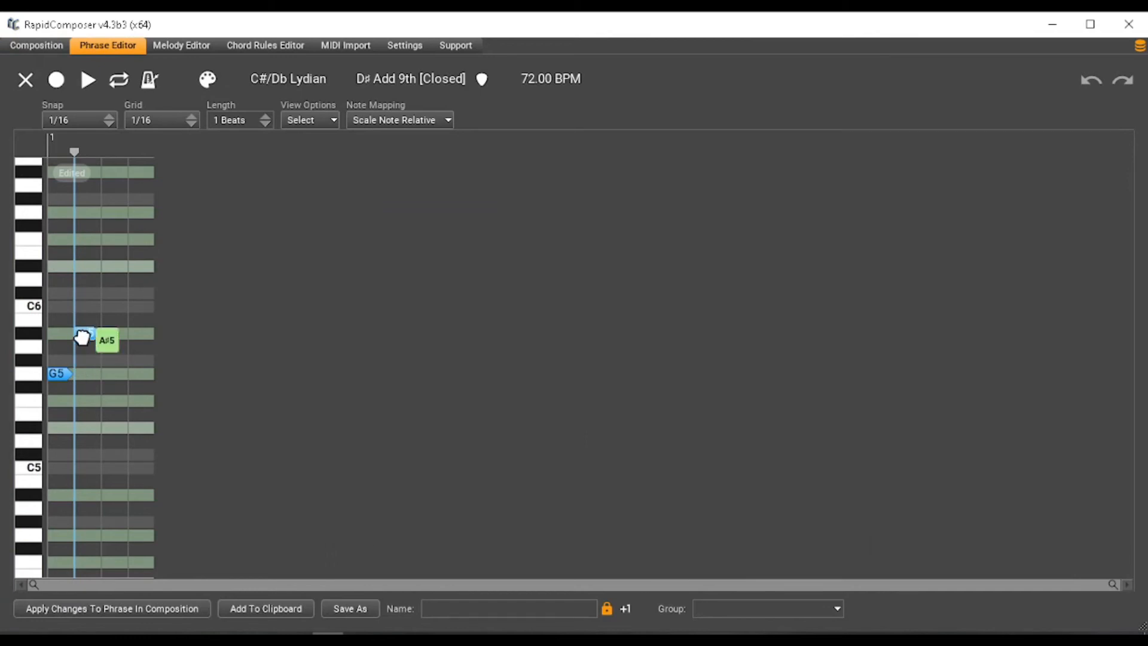
pyautogui.scroll(1, 78, 355)
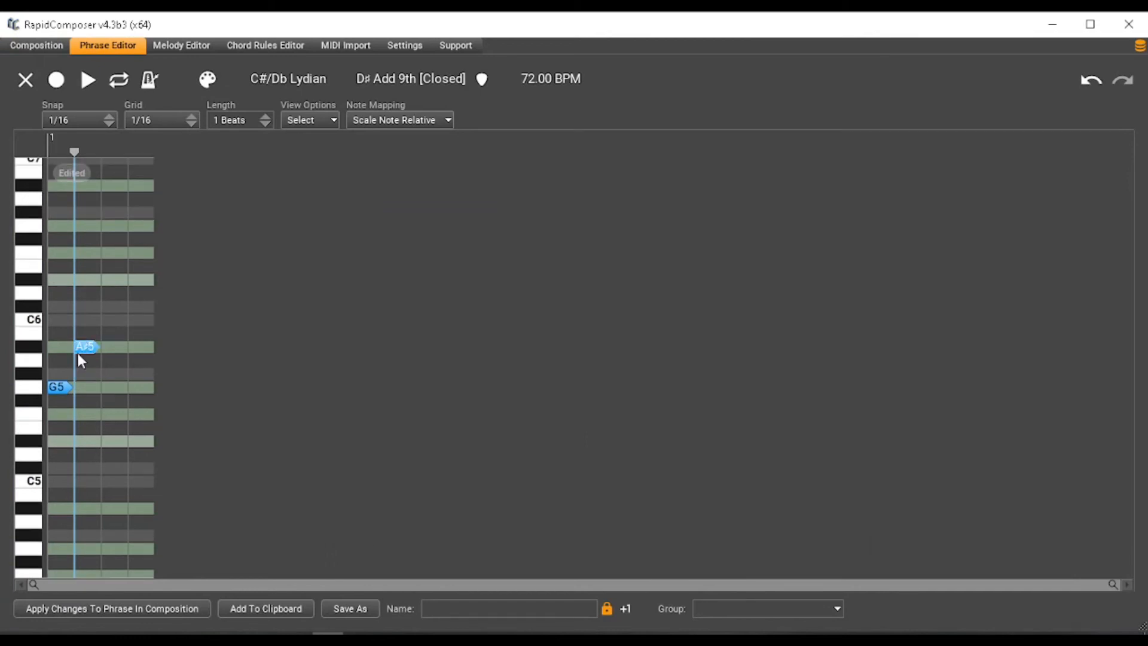
pyautogui.click(55, 603)
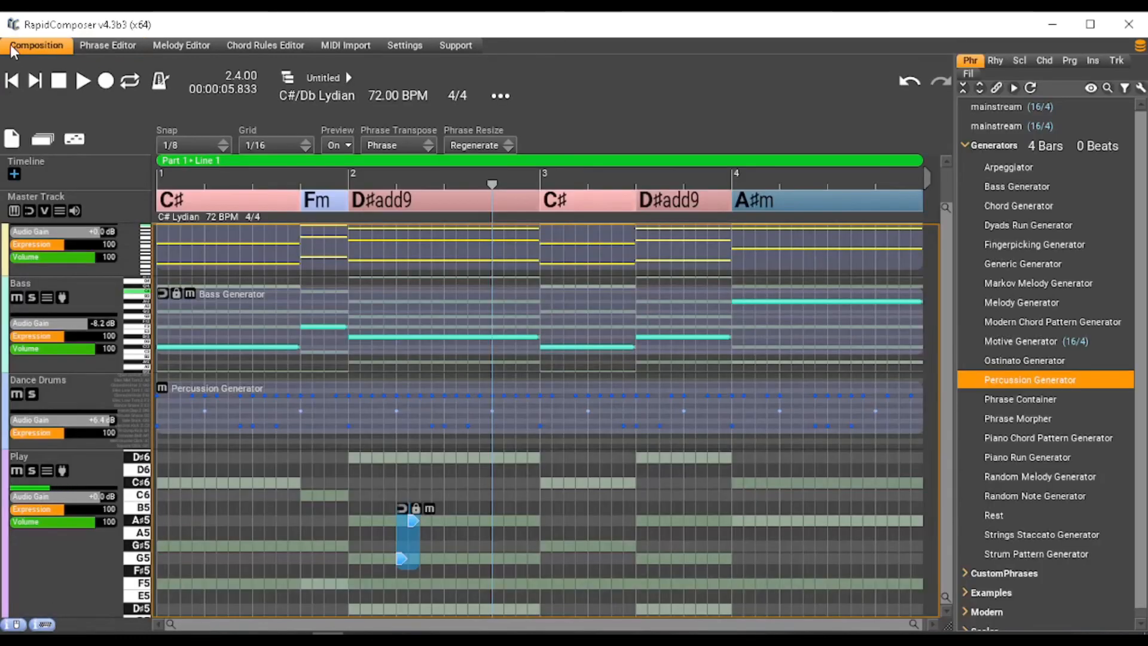
# - Play the arrangement from the middle of bar 1 into bar 4, and stop
pyautogui.click(252, 186)
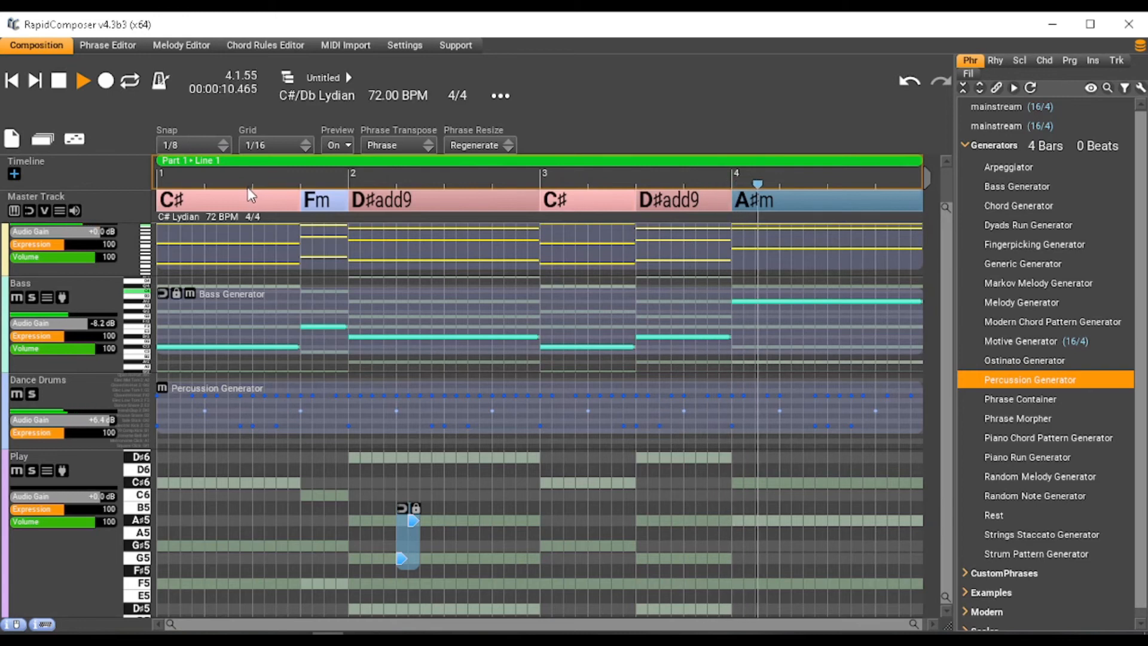
pyautogui.press('space')
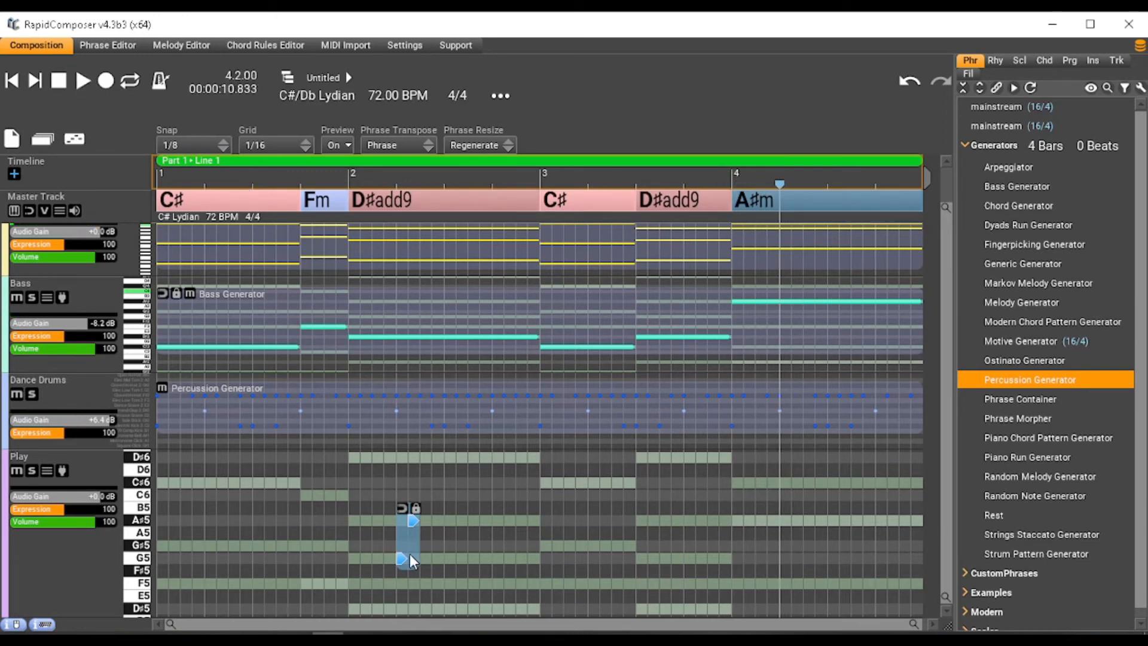
# - Copy the bar 2 Rhodes phrase to beat 2 of bar 4 and change the copy's first note to C♯6
pyautogui.moveTo(406, 555); pyautogui.dragTo(784, 542)
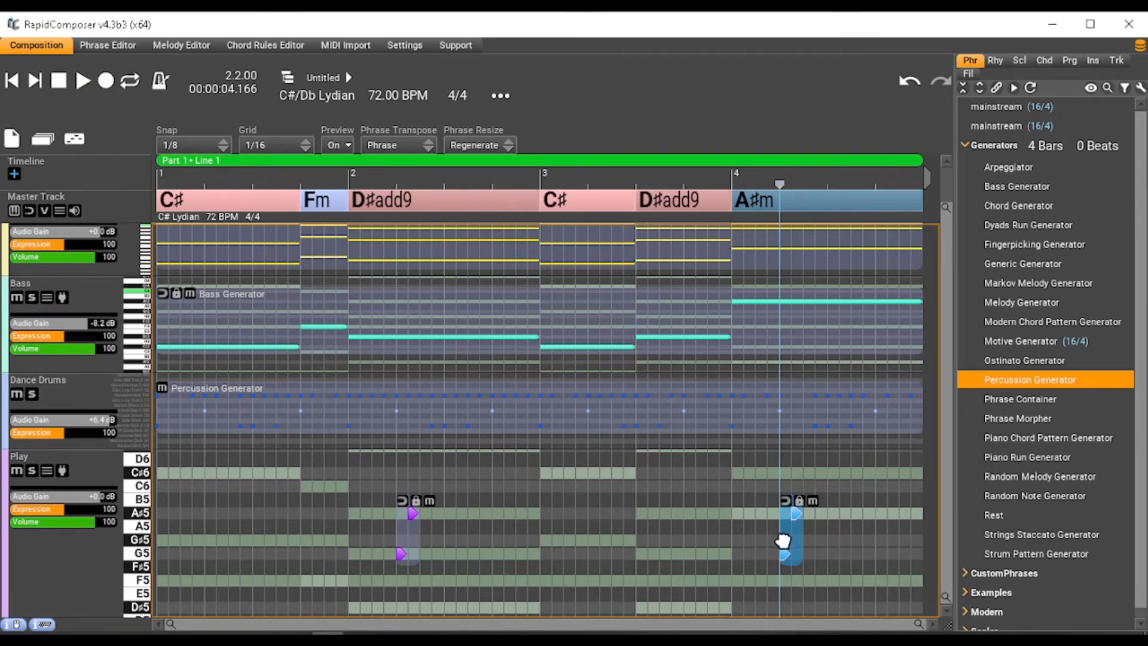
pyautogui.doubleClick(797, 547)
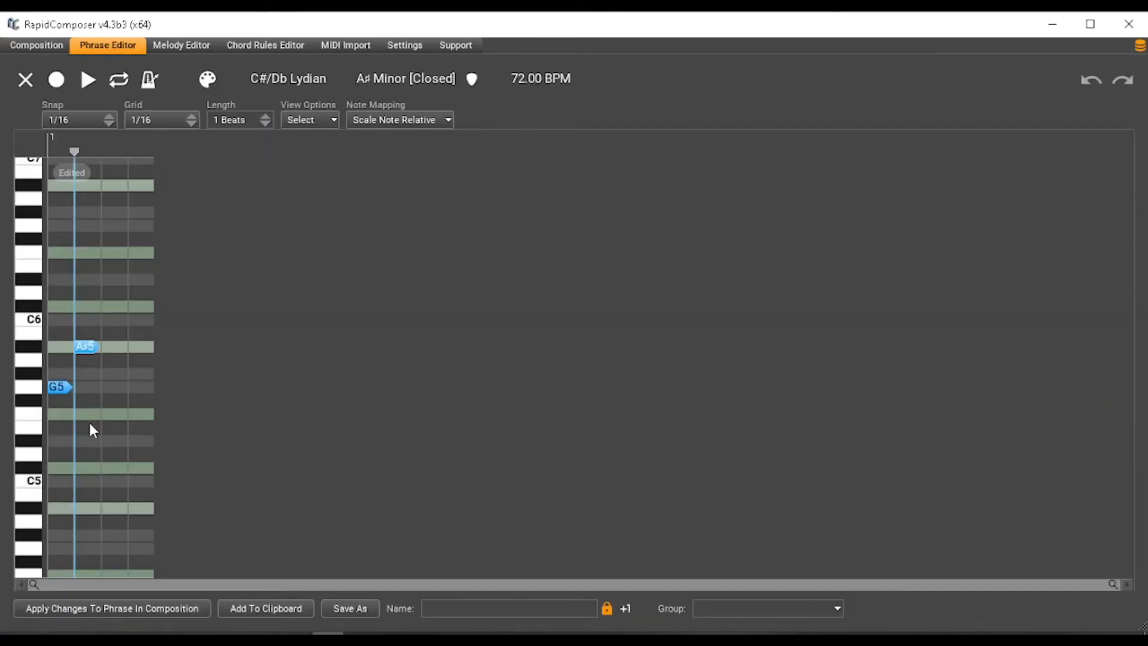
pyautogui.moveTo(60, 385); pyautogui.dragTo(64, 304)
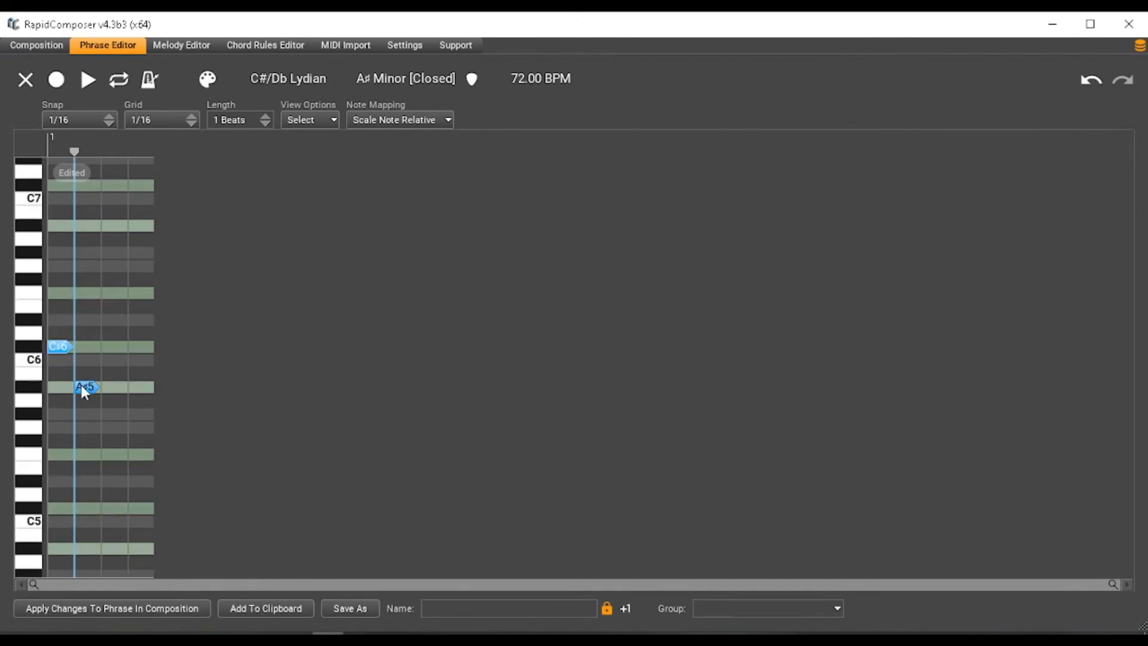
pyautogui.moveTo(85, 384); pyautogui.dragTo(86, 384)
pyautogui.click(58, 607)
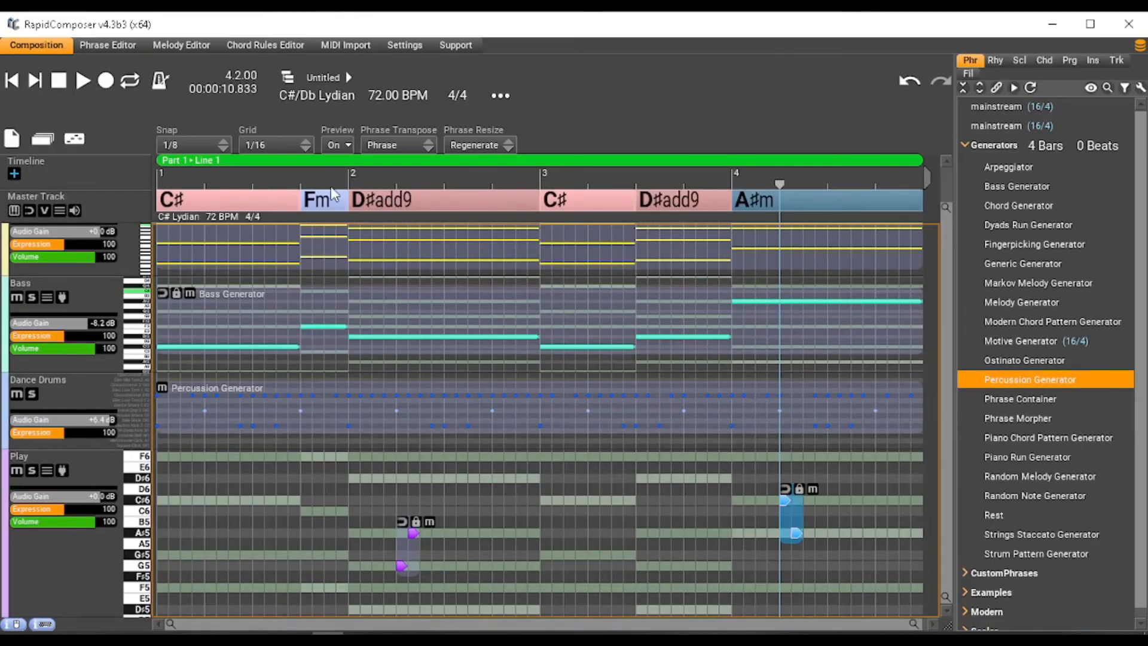
# - Play all four bars from the beginning and return the playback position to the start
pyautogui.click(11, 81)
pyautogui.click(83, 81)
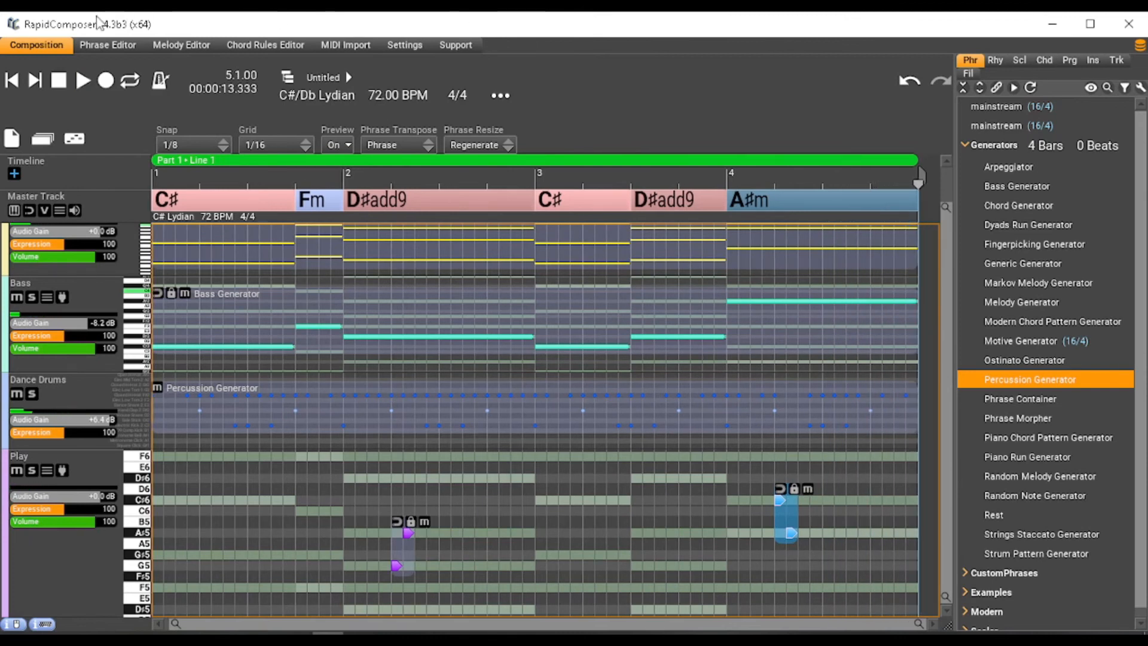
pyautogui.click(59, 80)
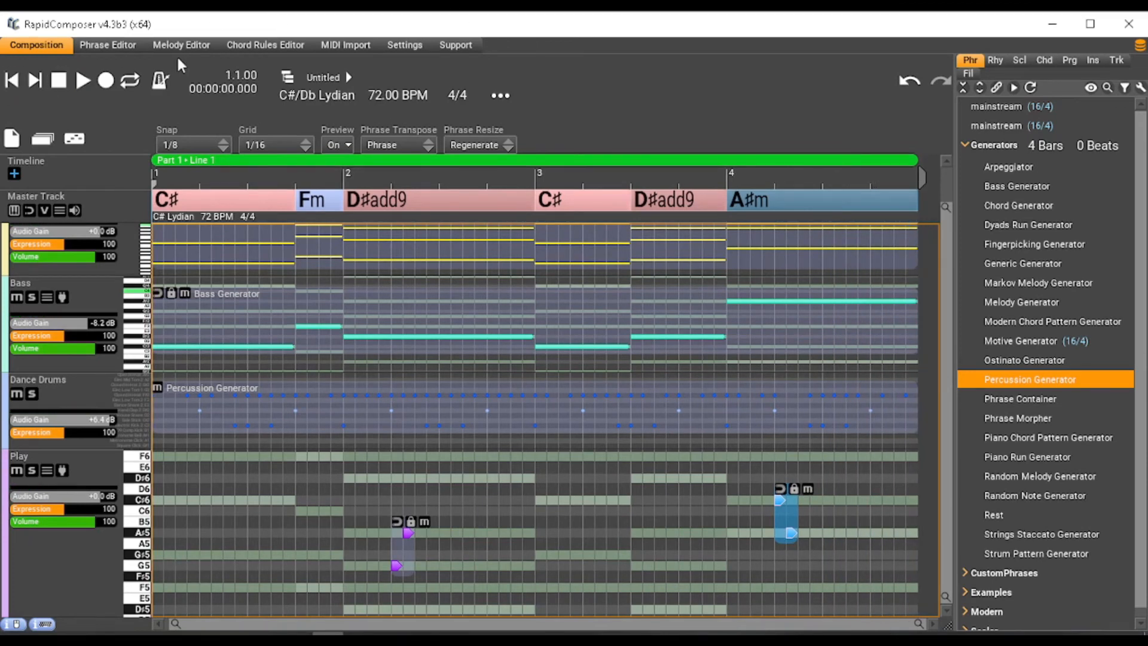
# - Duplicate Part 1 as a second four-bar part and play the whole composition through
pyautogui.click(288, 80)
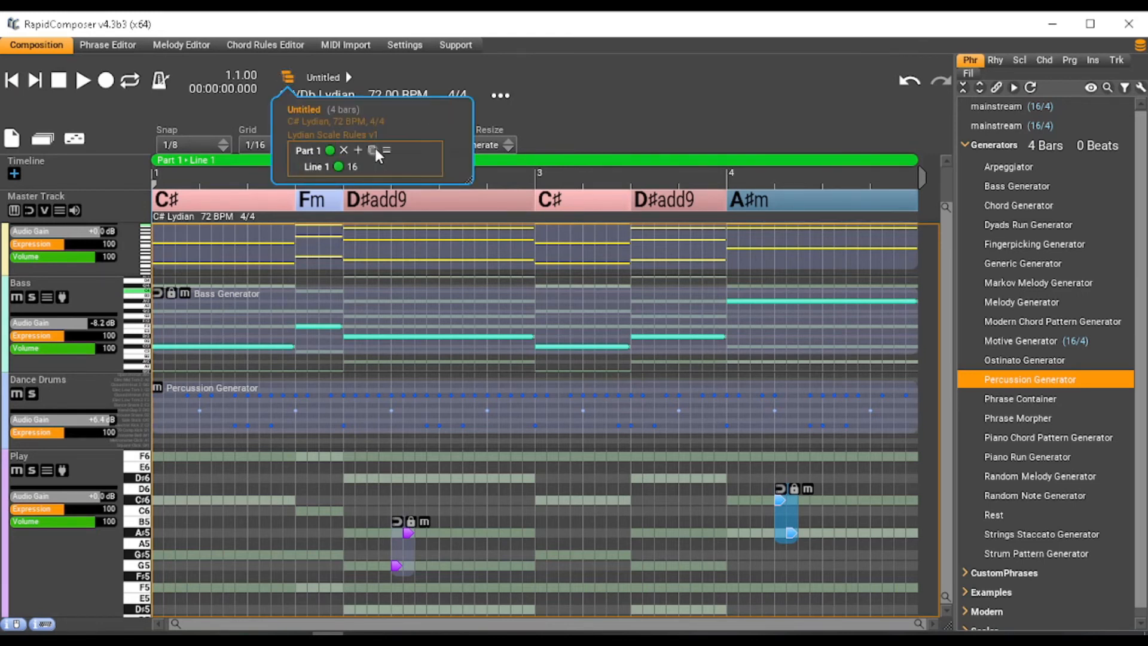
pyautogui.click(375, 151)
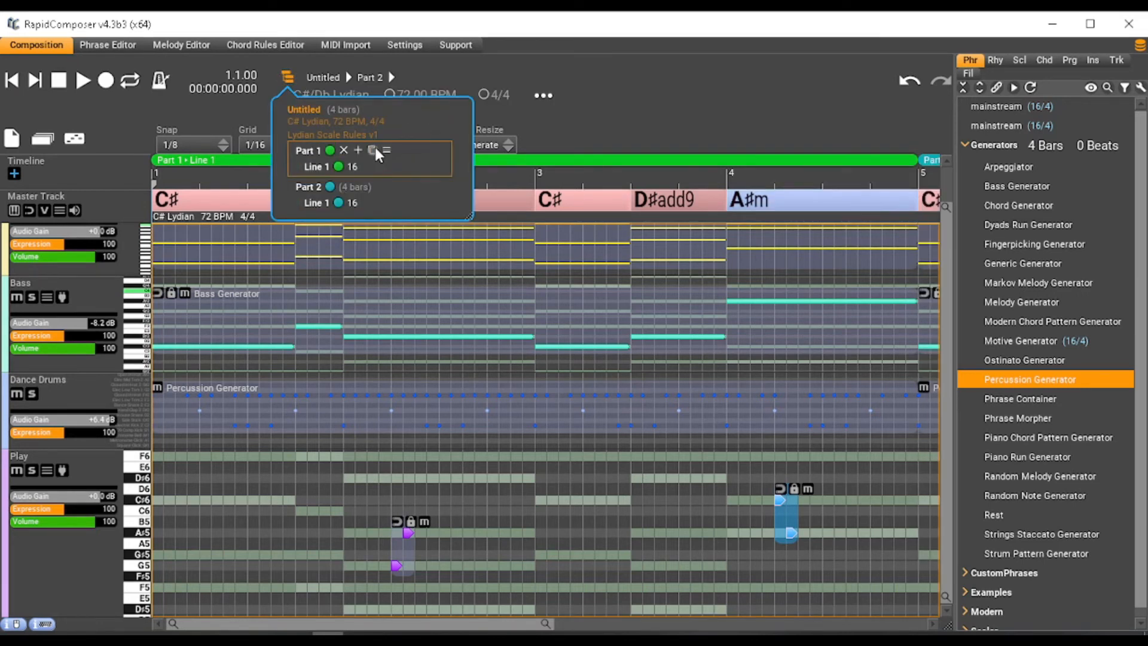
pyautogui.click(644, 94)
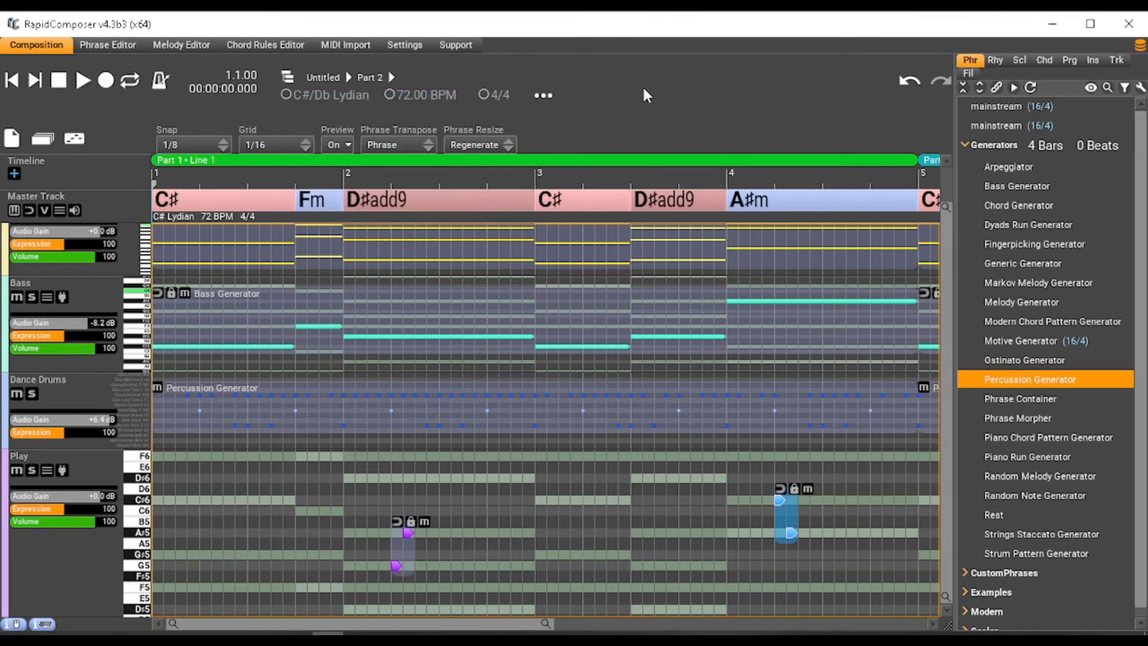
pyautogui.click(84, 82)
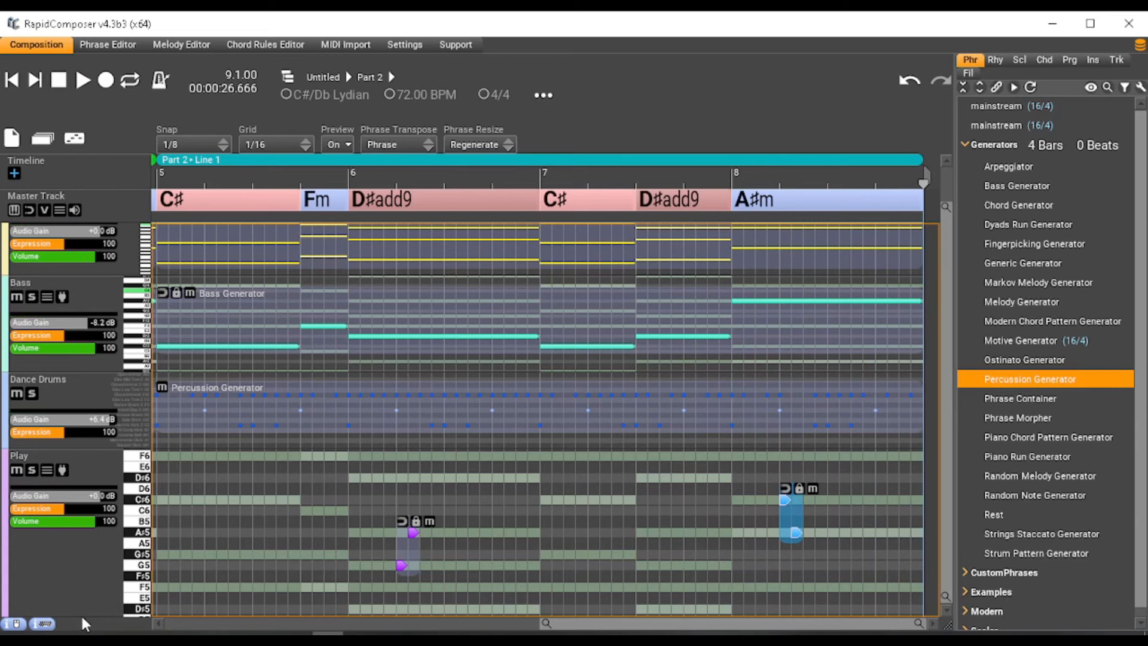
# - Add a track below the Play track and set its instrument to VSTi: Ample Guitar SC.dll
pyautogui.moveTo(83, 614); pyautogui.dragTo(76, 444)
pyautogui.rightClick(70, 544)
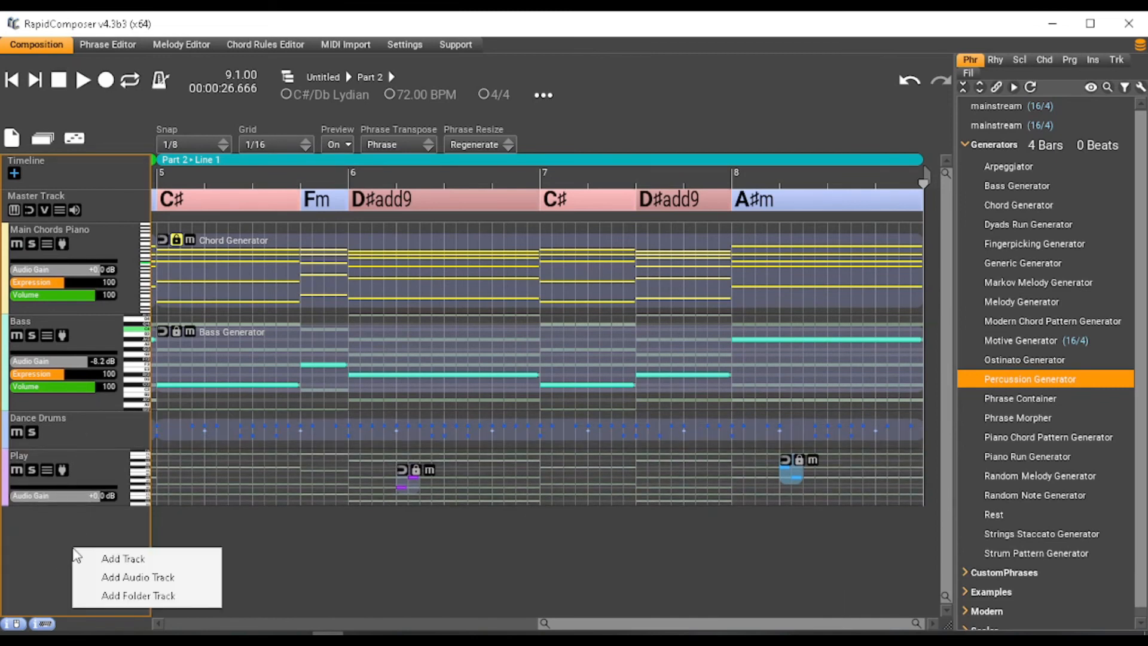
pyautogui.click(117, 556)
pyautogui.doubleClick(47, 573)
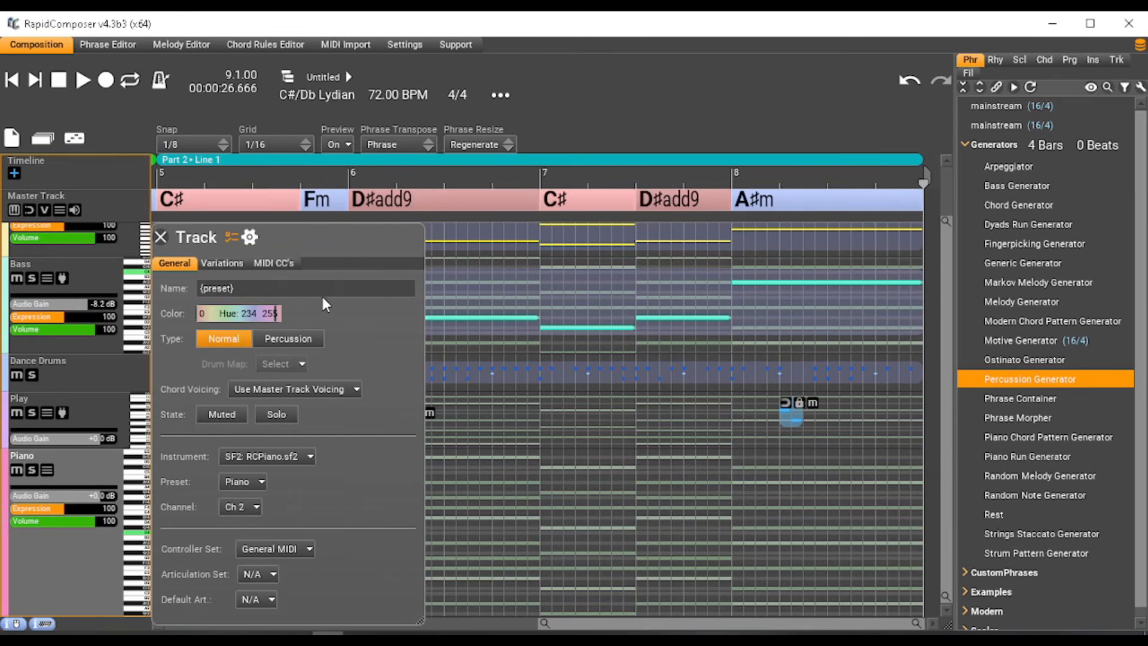
pyautogui.click(296, 458)
pyautogui.click(257, 153)
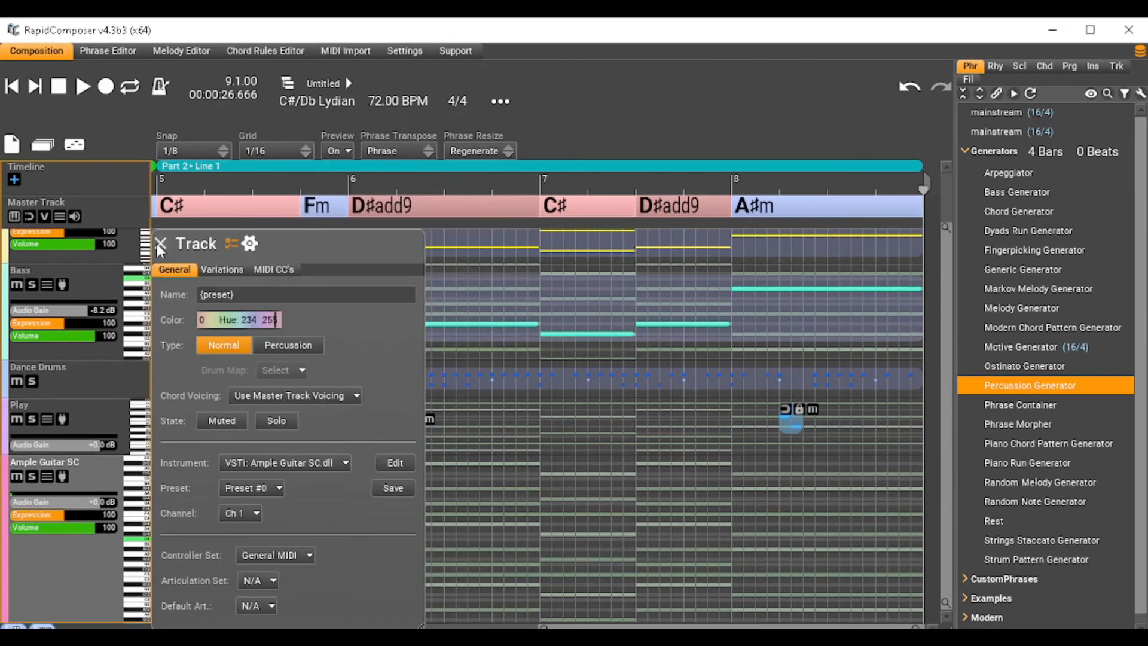
pyautogui.click(160, 243)
# - Insert an Arpeggiator phrase on the Ample Guitar SC track at bar 5 and play from there
pyautogui.moveTo(1009, 172); pyautogui.dragTo(159, 565)
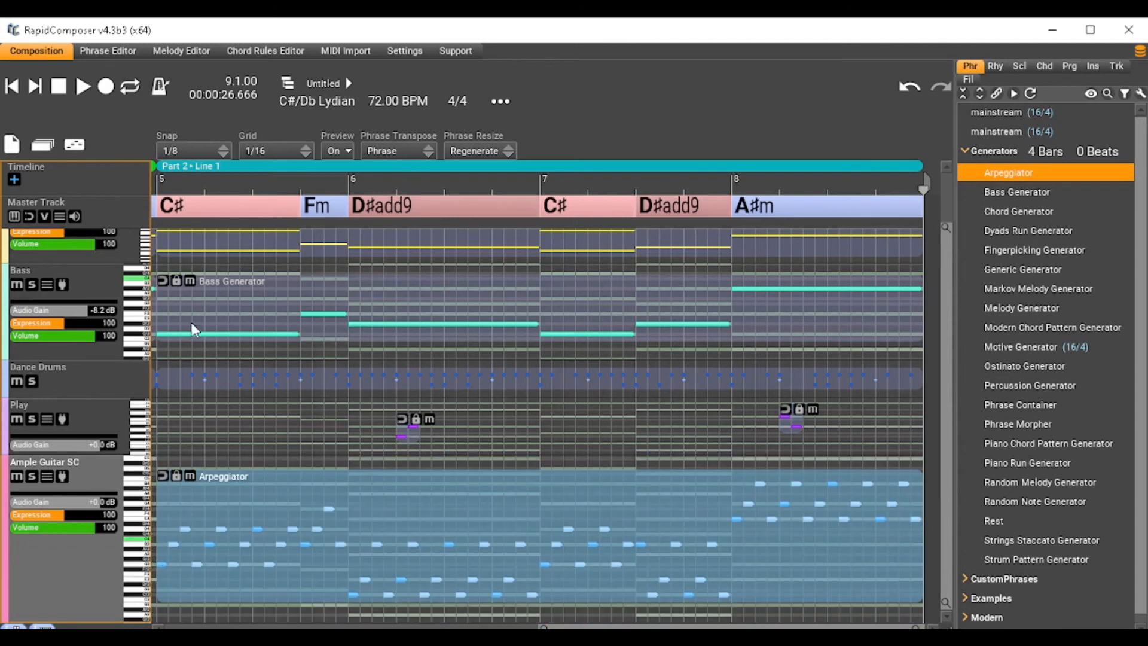
pyautogui.click(163, 184)
pyautogui.press('space')
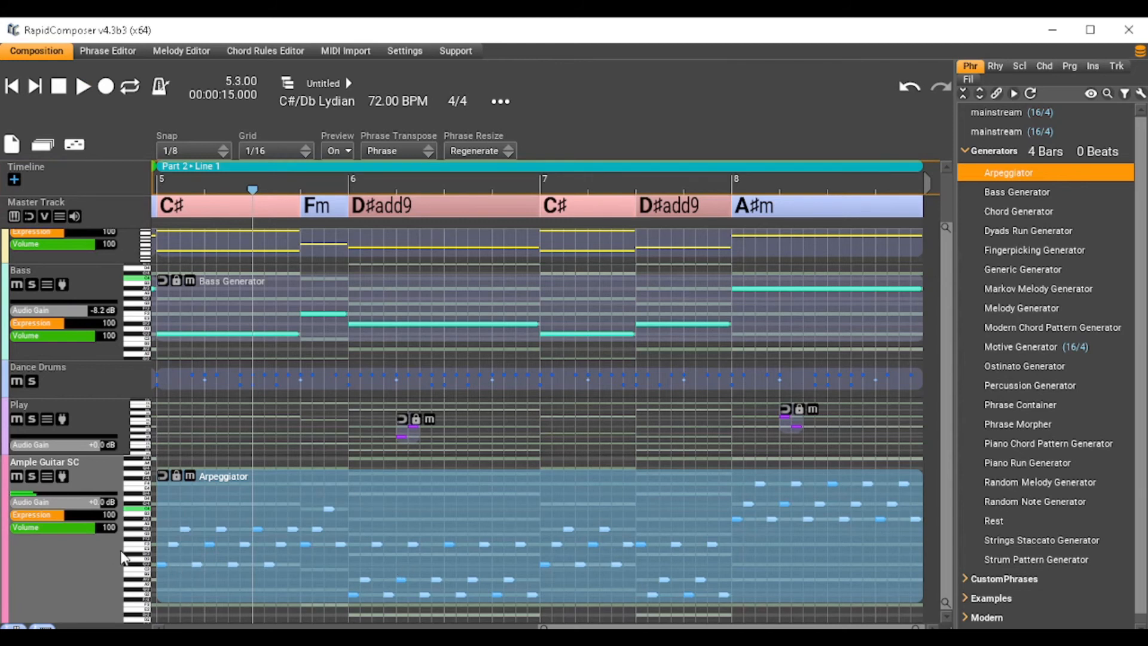
# - Enlarge the Ample Guitar SC track to show its arpeggio notes across both parts
pyautogui.scroll(1, 123, 558)
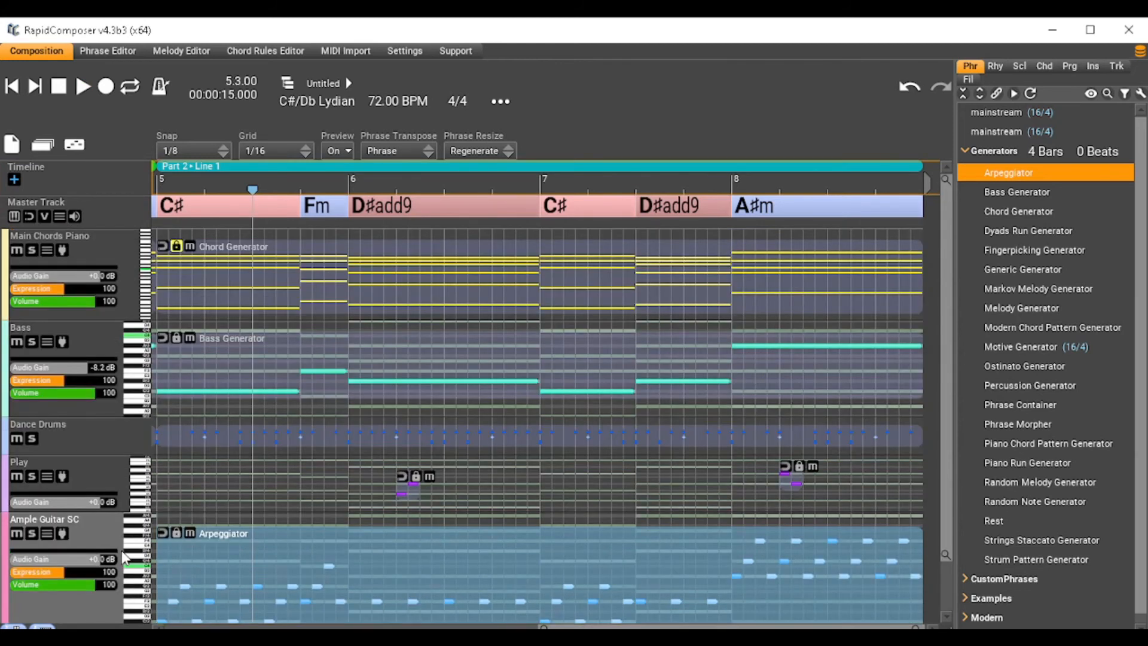
pyautogui.scroll(-1, 118, 552)
pyautogui.doubleClick(99, 567)
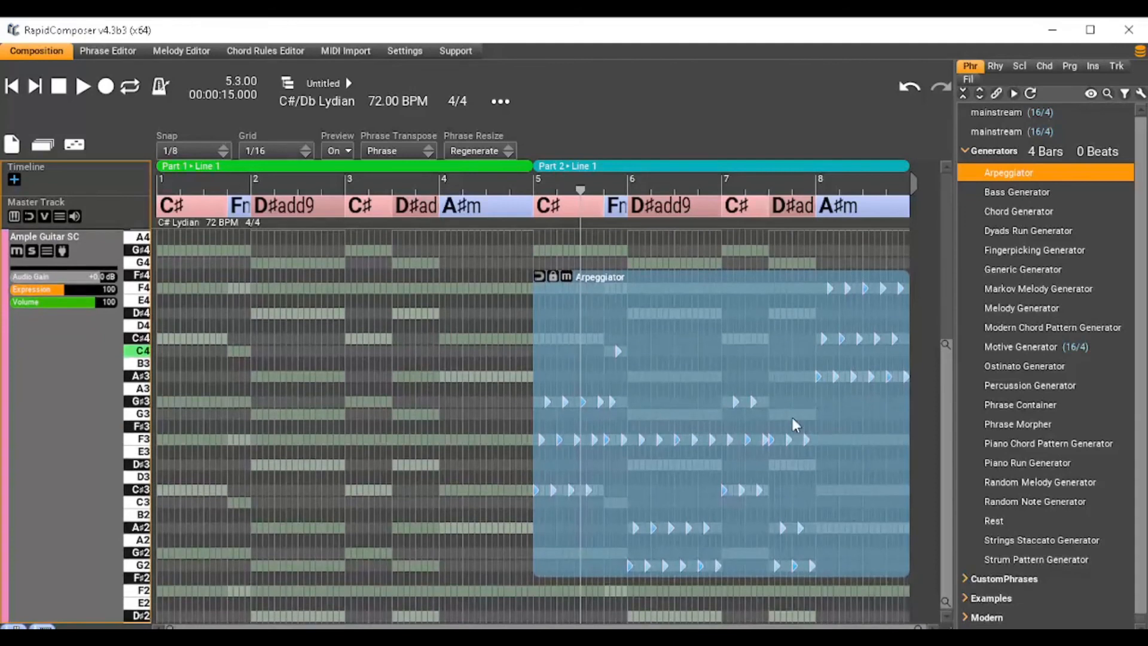
# - Move the Arpeggiator phrase on the Ample Guitar SC track up so its lowest note is F4 and play it from bar 5
pyautogui.scroll(2, 230, 466)
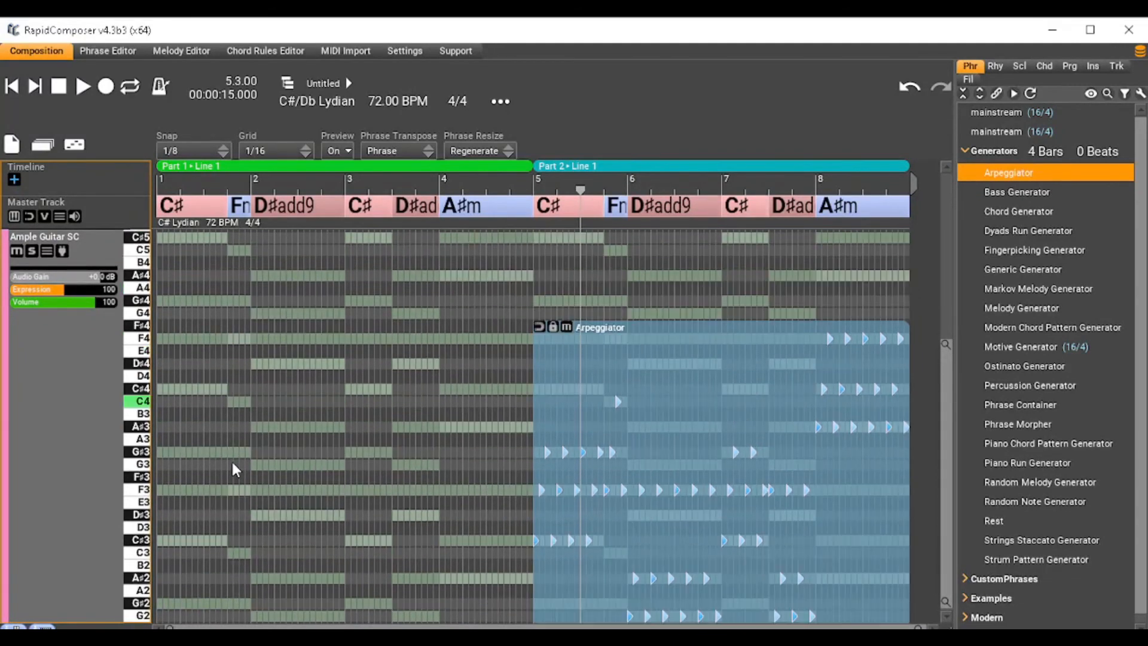
pyautogui.scroll(4, 235, 470)
pyautogui.moveTo(672, 518); pyautogui.dragTo(673, 341)
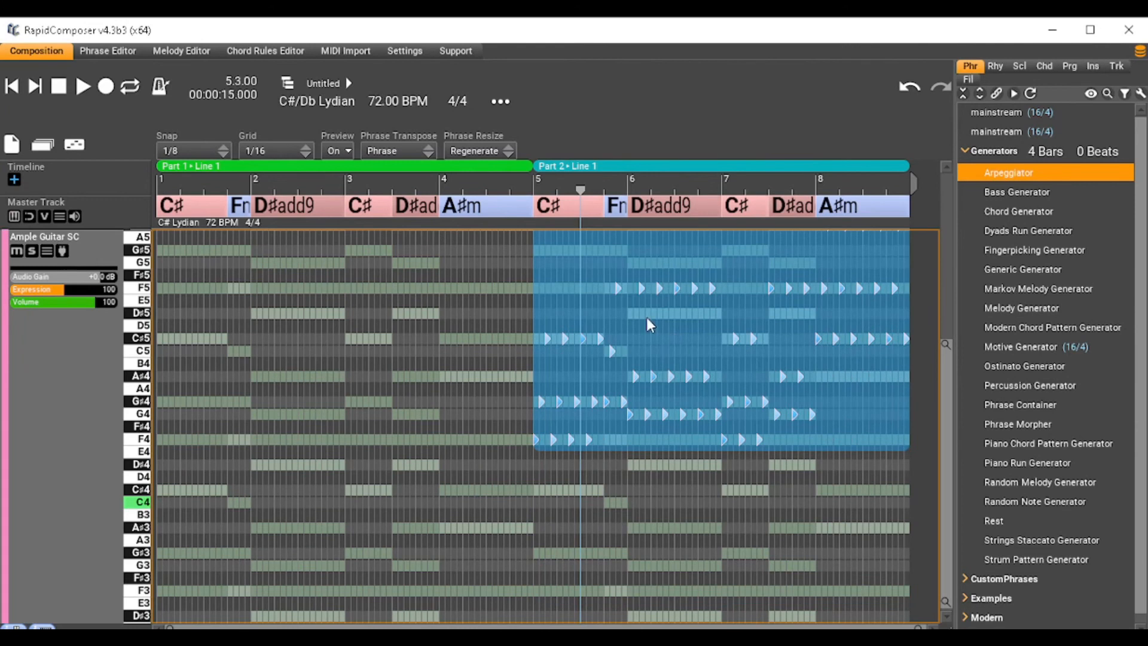
pyautogui.click(534, 191)
pyautogui.press('space')
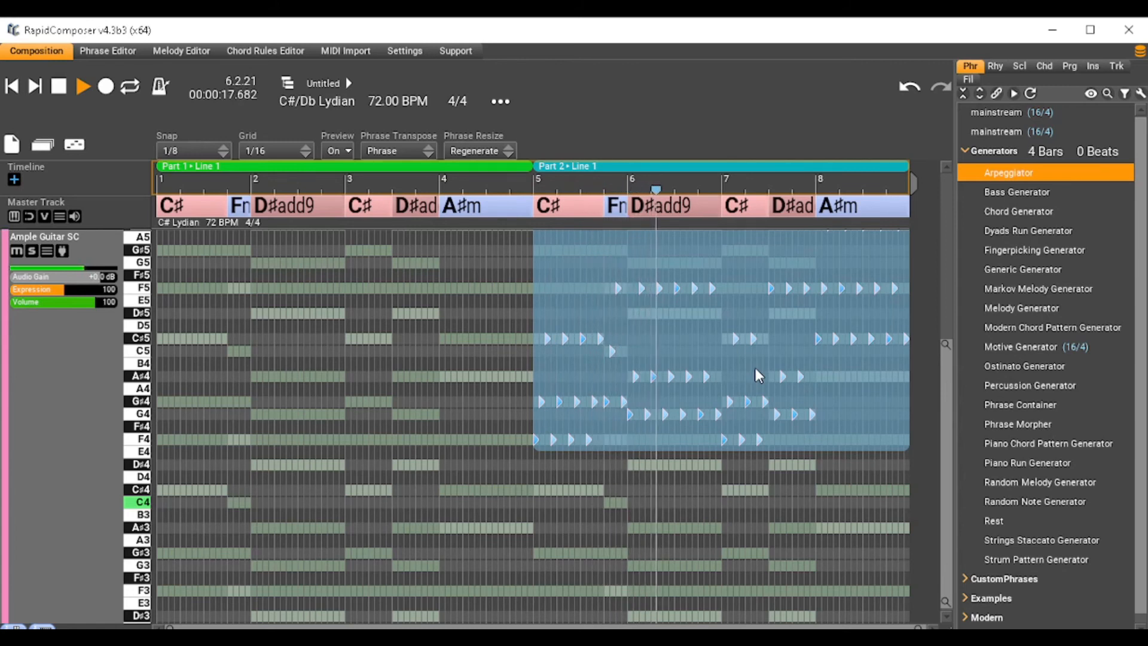
pyautogui.press('space')
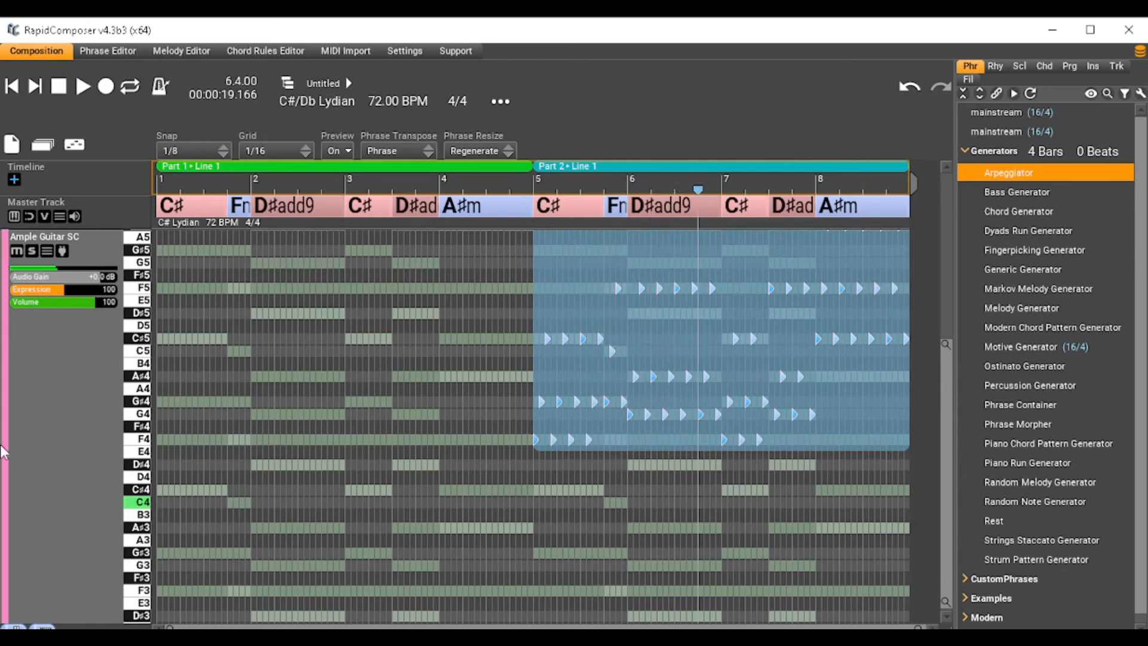
# - Set the Ample Guitar SC track's audio gain to -12.2 dB and its Arpeggiator phrase's key range to 2
pyautogui.moveTo(97, 278); pyautogui.dragTo(82, 283)
pyautogui.click(721, 350)
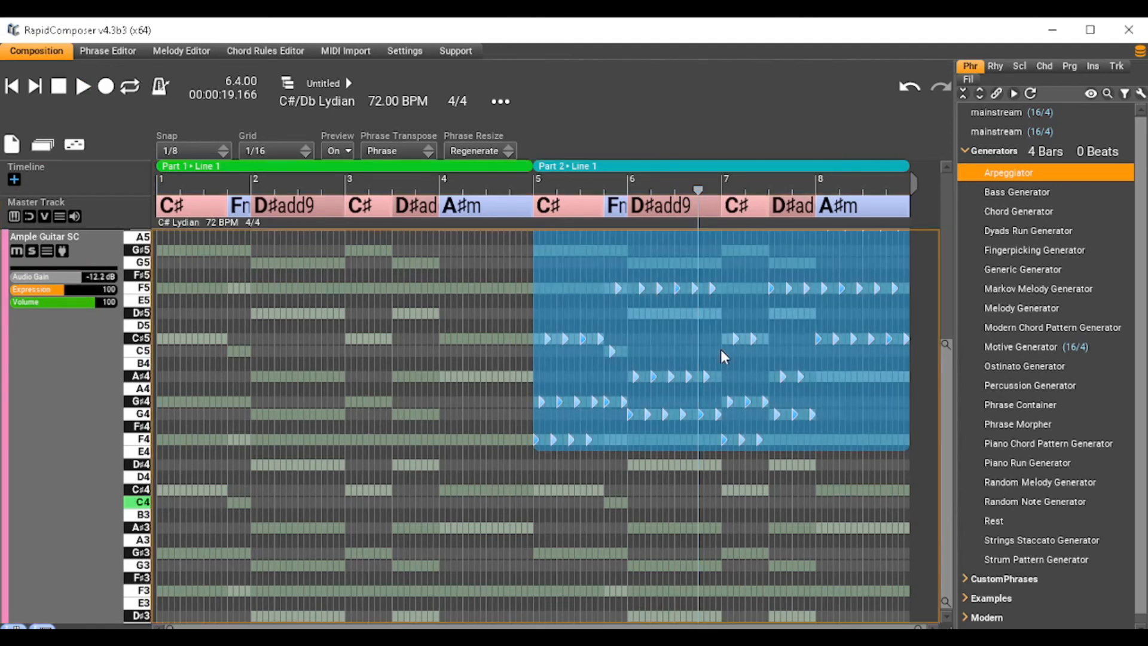
pyautogui.rightClick(724, 357)
pyautogui.click(503, 58)
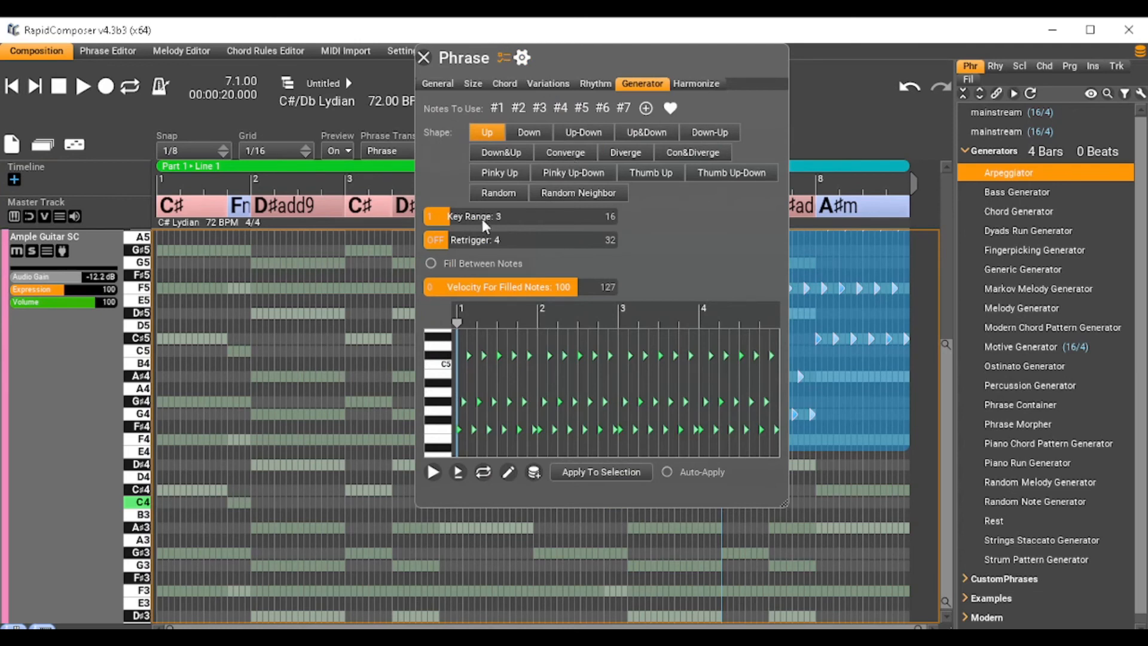
pyautogui.moveTo(442, 222); pyautogui.dragTo(436, 223)
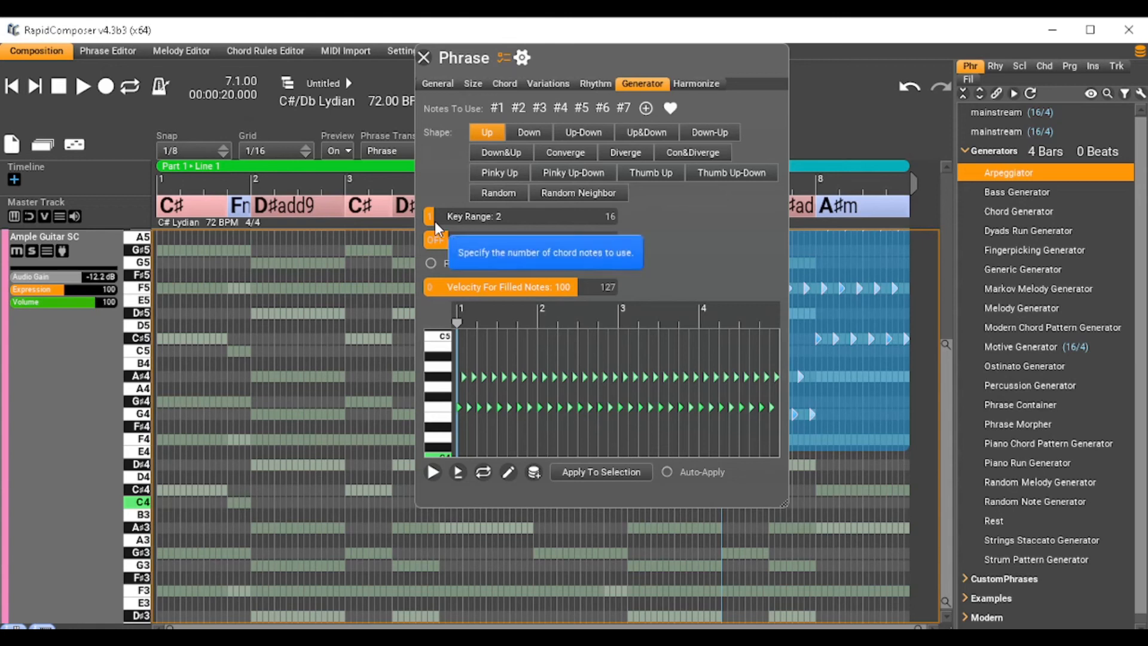
# - Give the Arpeggiator phrase a Probabilistic Rhythm with 1/4 division and 55% density, and preview it with all unmuted tracks
pyautogui.click(595, 84)
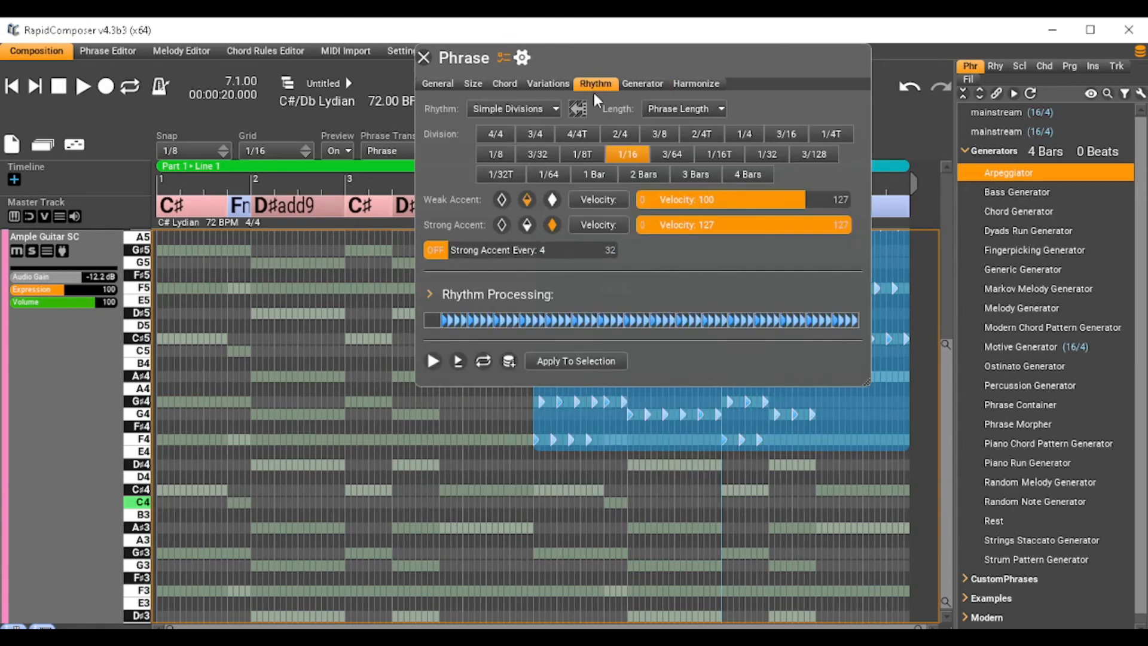
pyautogui.click(520, 113)
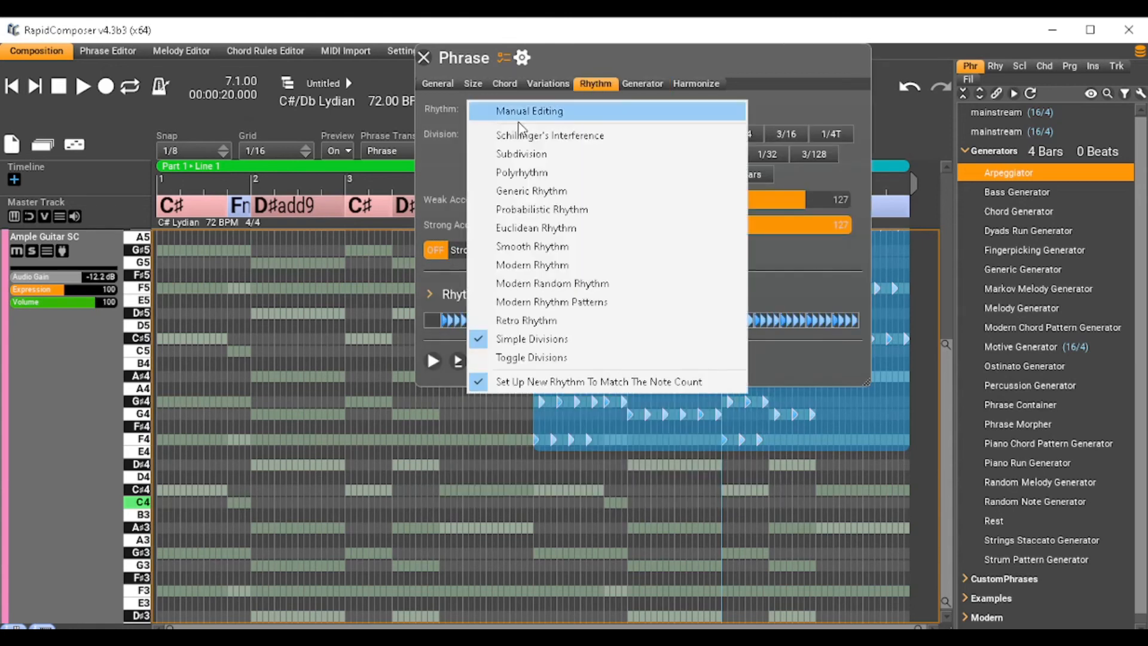
pyautogui.click(608, 215)
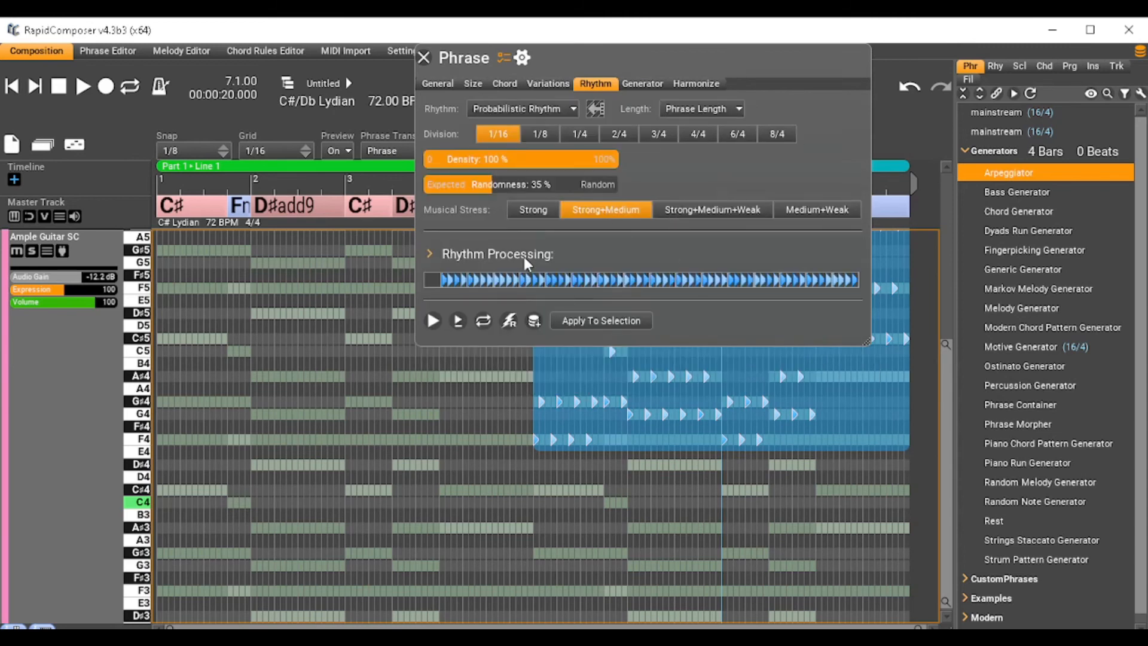
pyautogui.click(575, 137)
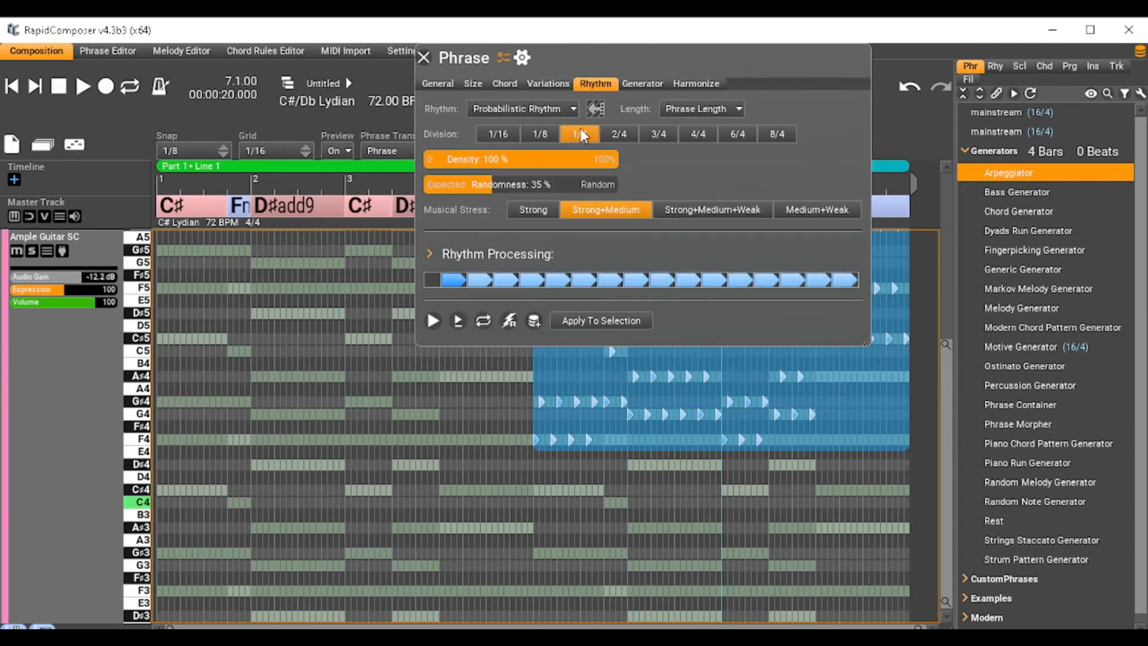
pyautogui.moveTo(607, 159); pyautogui.dragTo(537, 186)
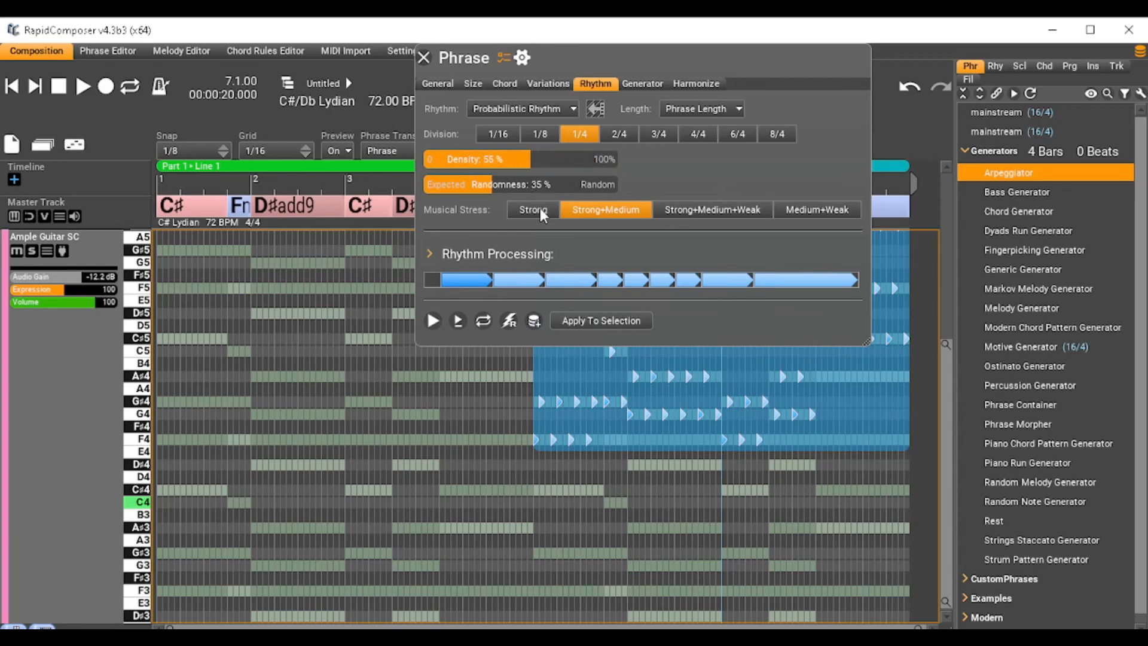
pyautogui.click(458, 323)
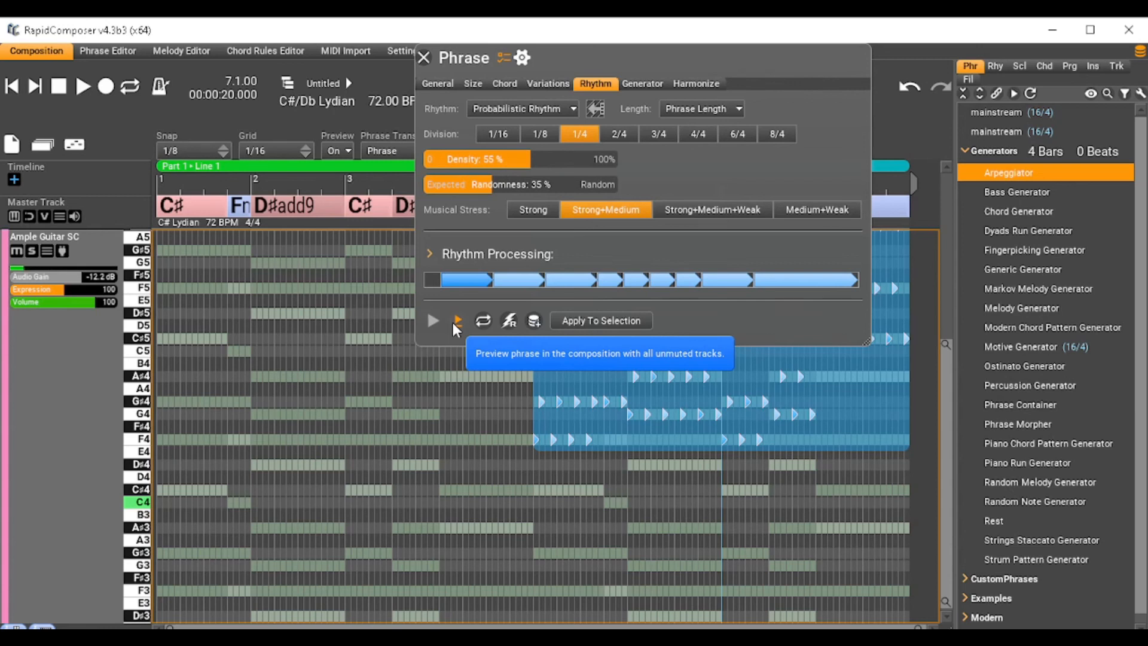
# - Change the probabilistic rhythm to a 1/8 division with 36% density and preview it in the composition
pyautogui.click(524, 160)
pyautogui.click(540, 133)
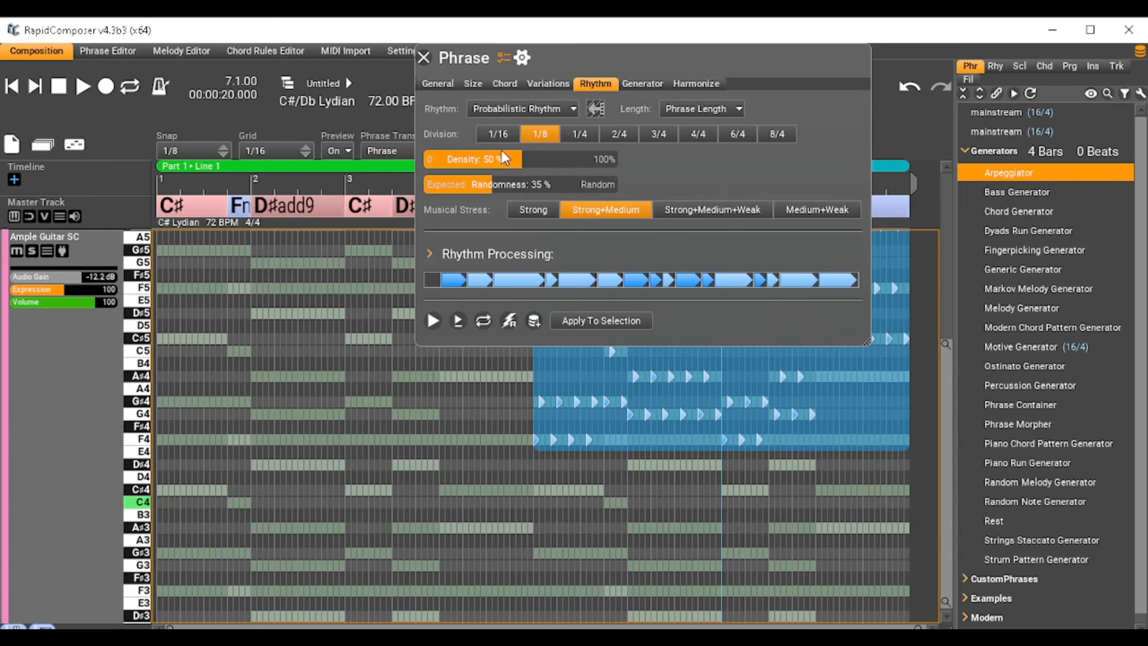
pyautogui.moveTo(512, 159); pyautogui.dragTo(497, 165)
pyautogui.click(457, 323)
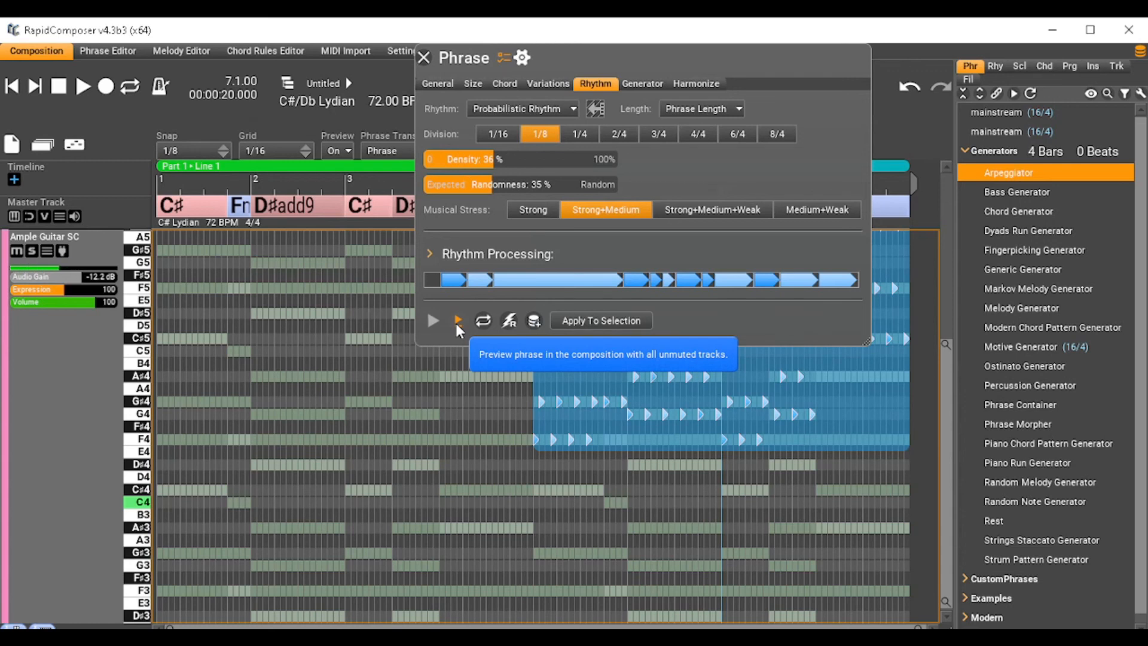
pyautogui.click(458, 323)
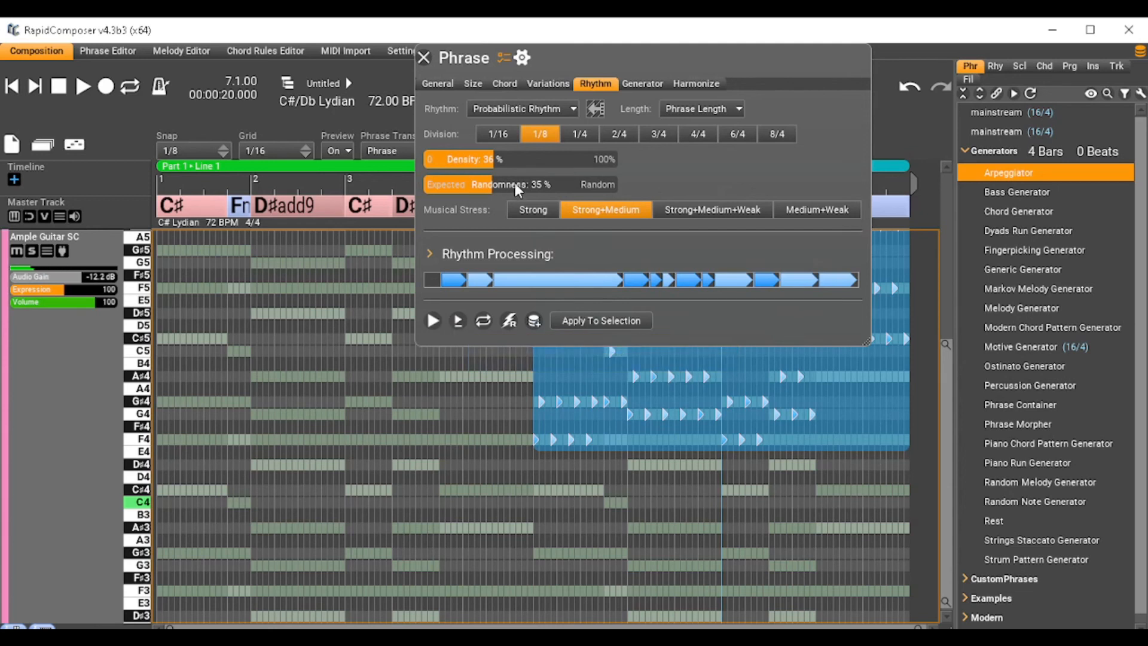
# - Raise the rhythm density to 44%, preview the phrase in the composition and apply it to the selected phrase
pyautogui.moveTo(494, 166); pyautogui.dragTo(513, 168)
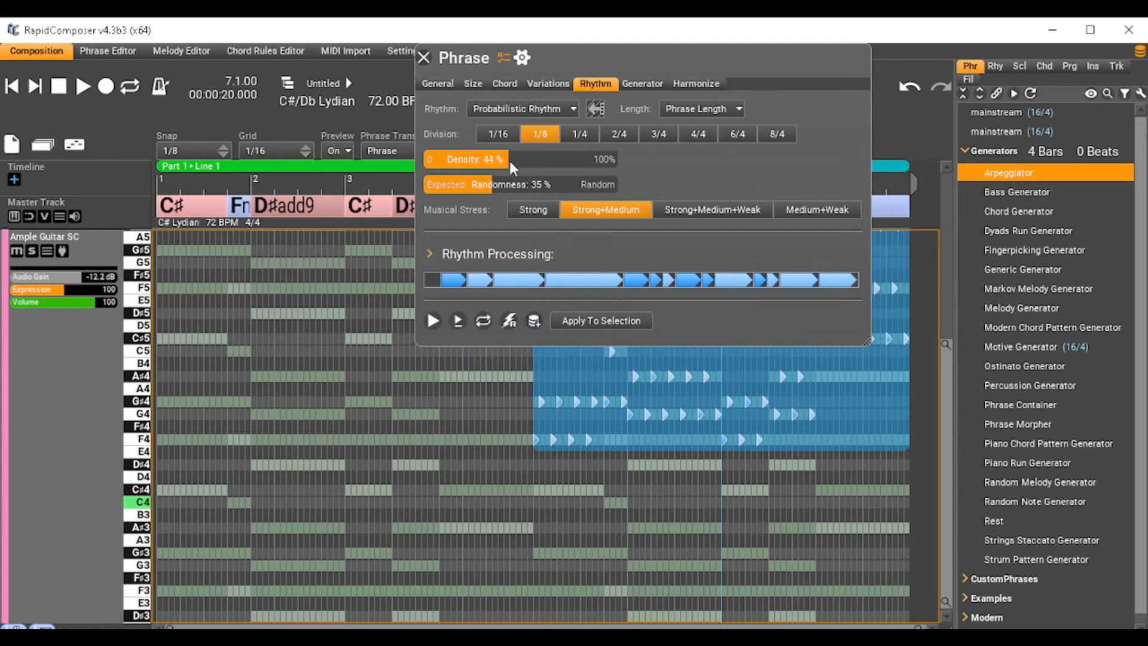
pyautogui.click(459, 323)
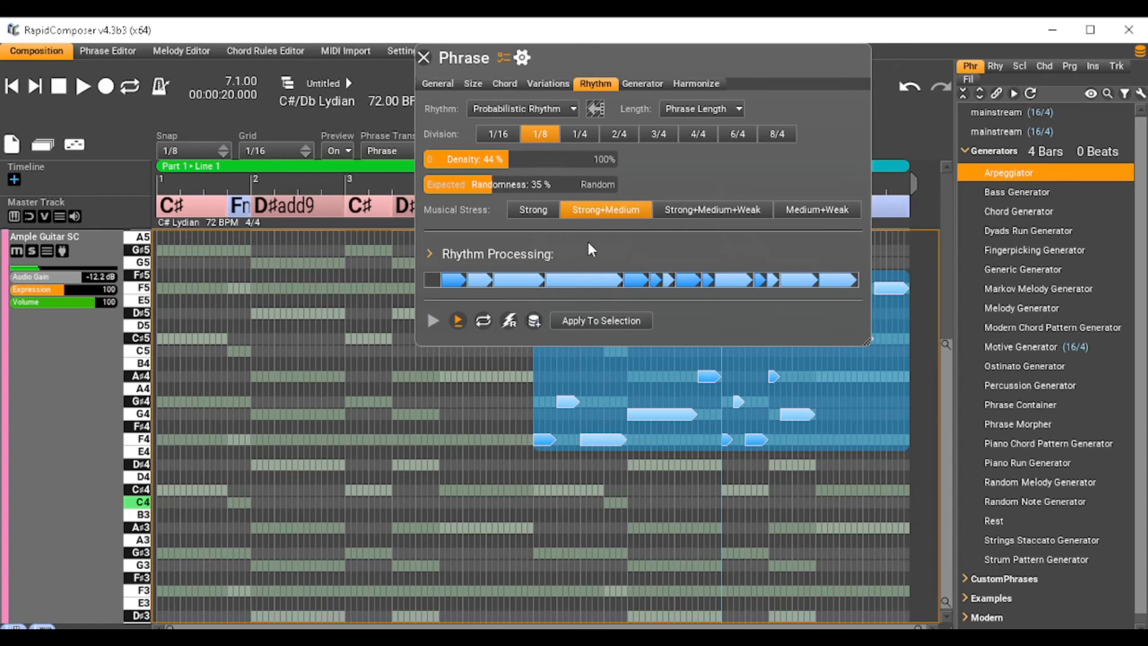
pyautogui.click(423, 58)
# - Render the Ample Guitar SC Arpeggiator phrase with its variations and voicing
pyautogui.doubleClick(704, 302)
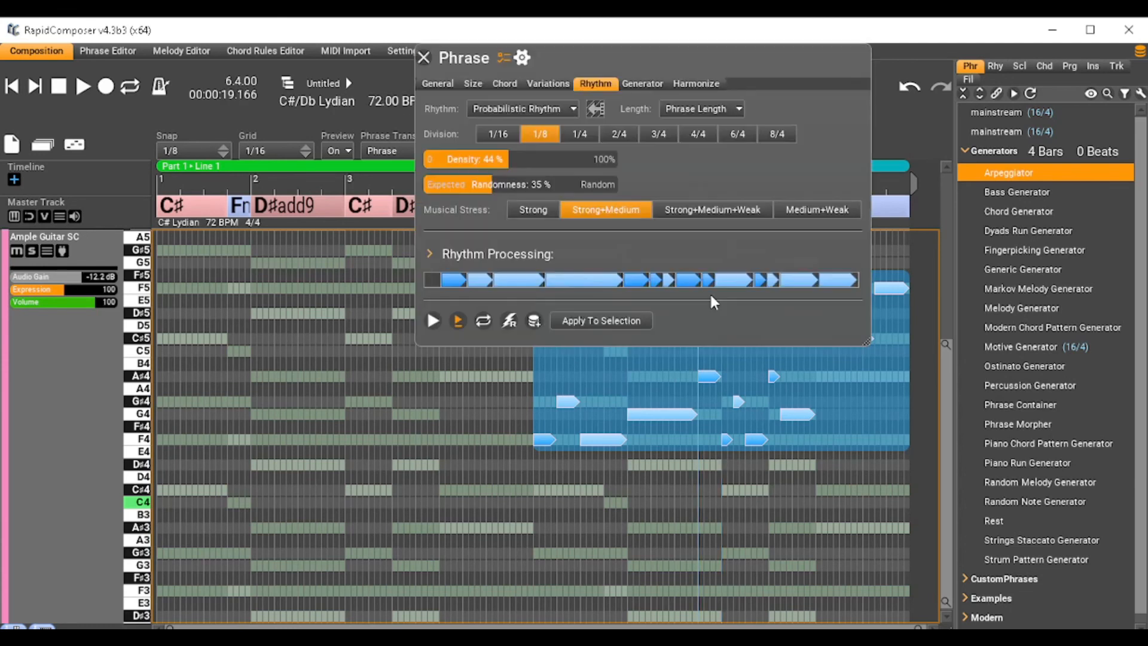
pyautogui.click(524, 58)
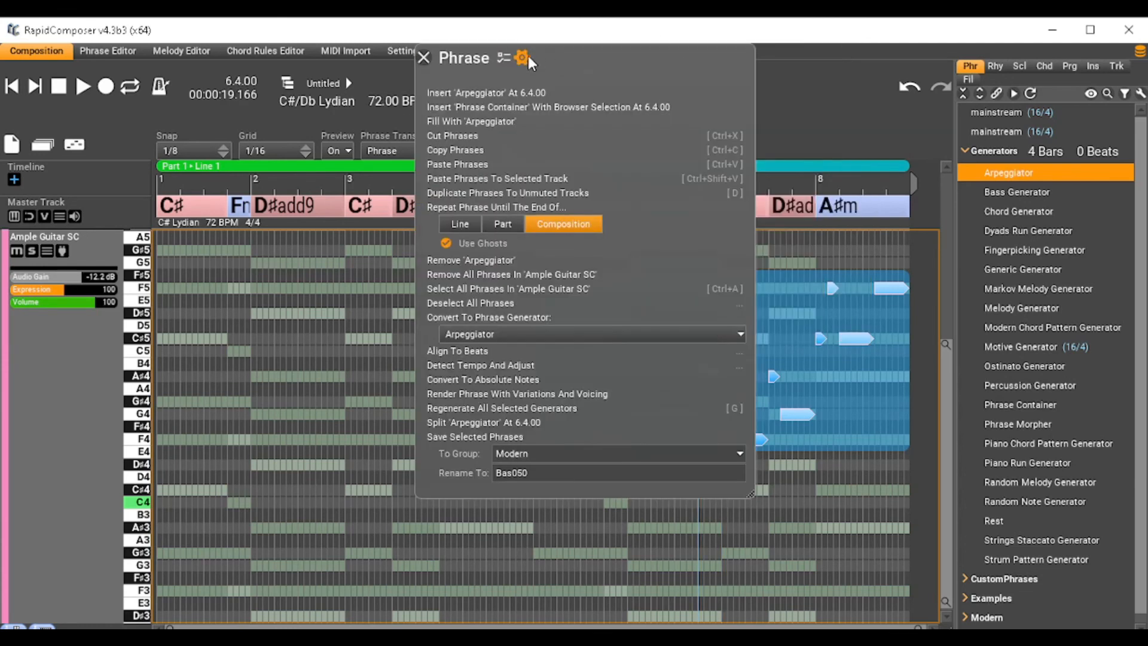
pyautogui.click(622, 388)
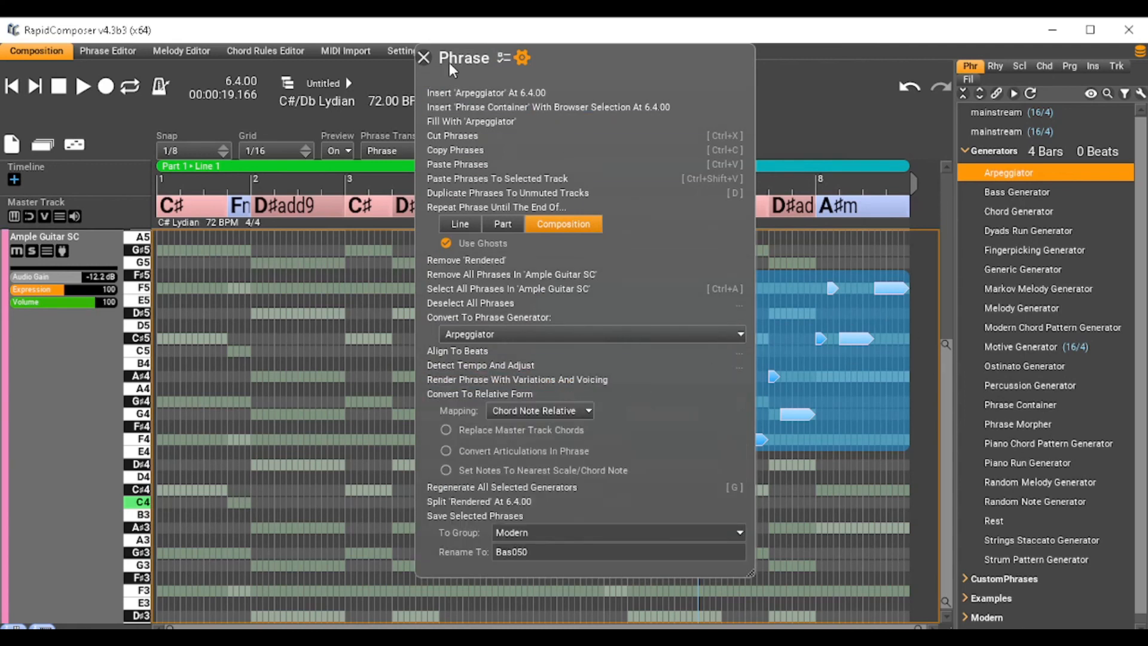
pyautogui.click(424, 58)
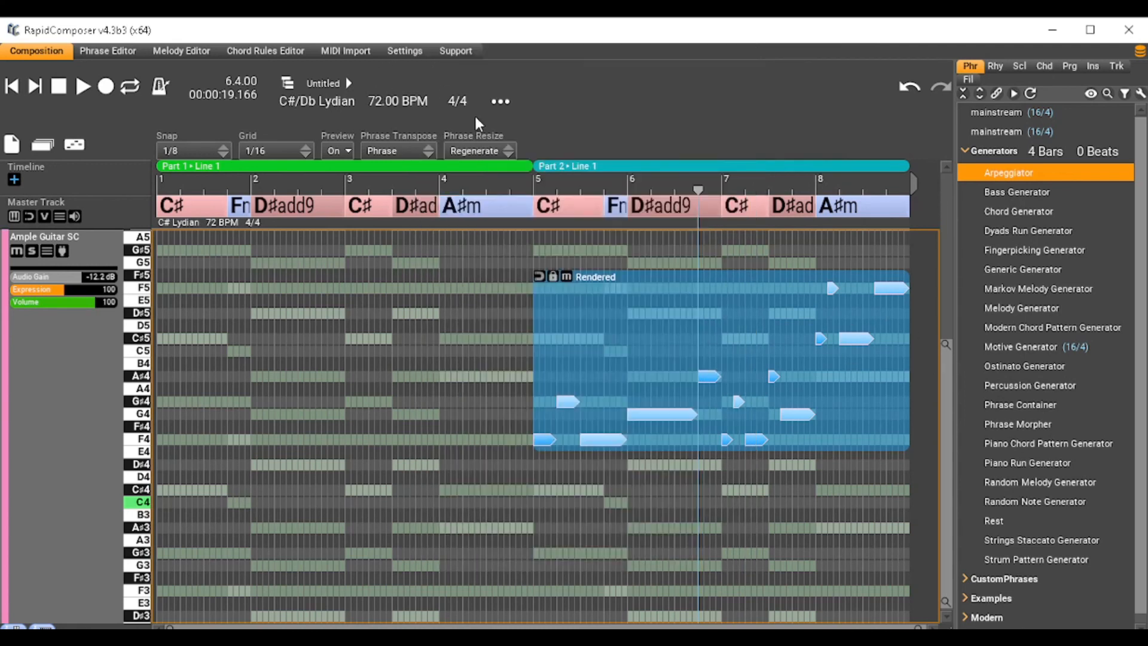
# - Open the rendered guitar phrase in the Phrase Editor and play its ending from the middle of bar 3
pyautogui.doubleClick(744, 344)
pyautogui.moveTo(455, 590); pyautogui.dragTo(1032, 524)
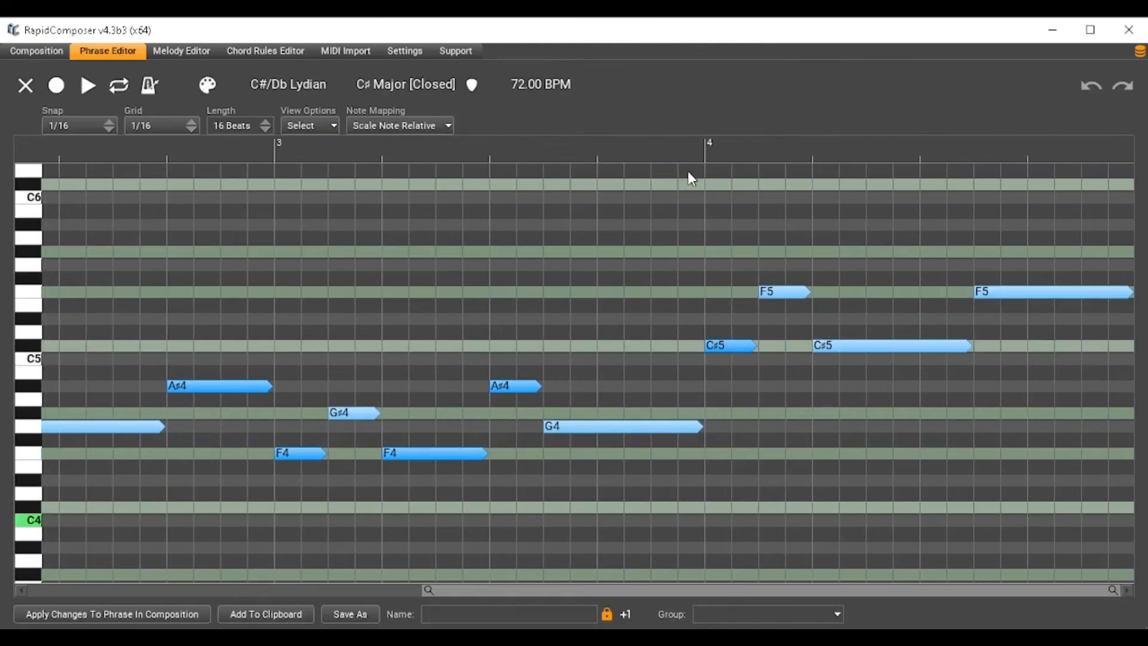
pyautogui.click(489, 158)
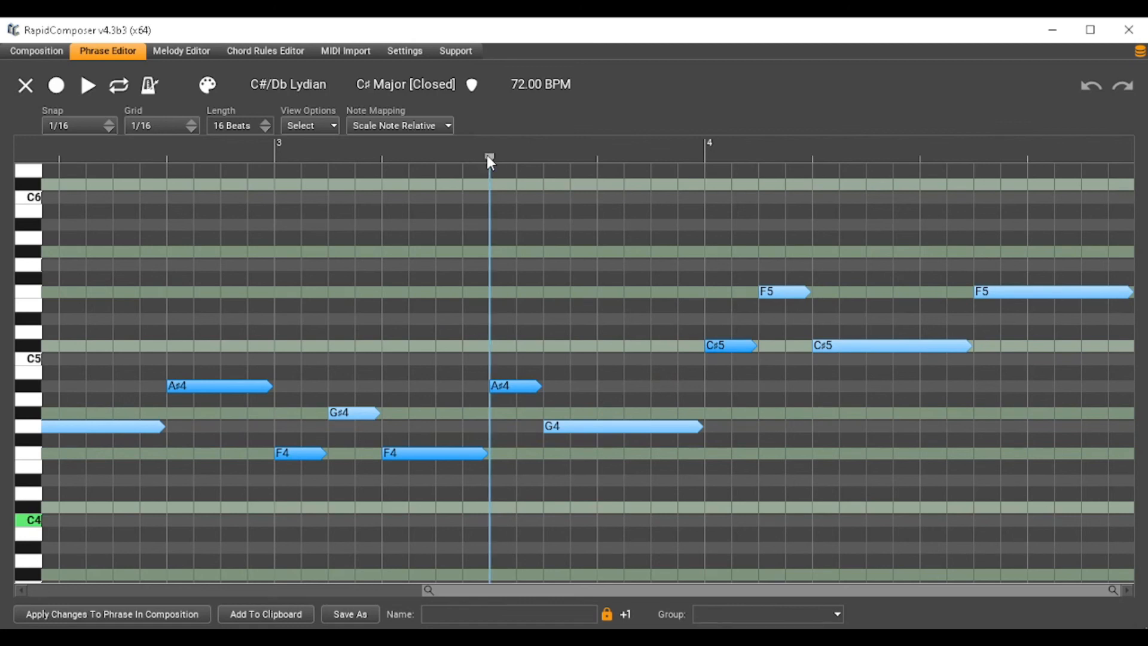
pyautogui.press('space')
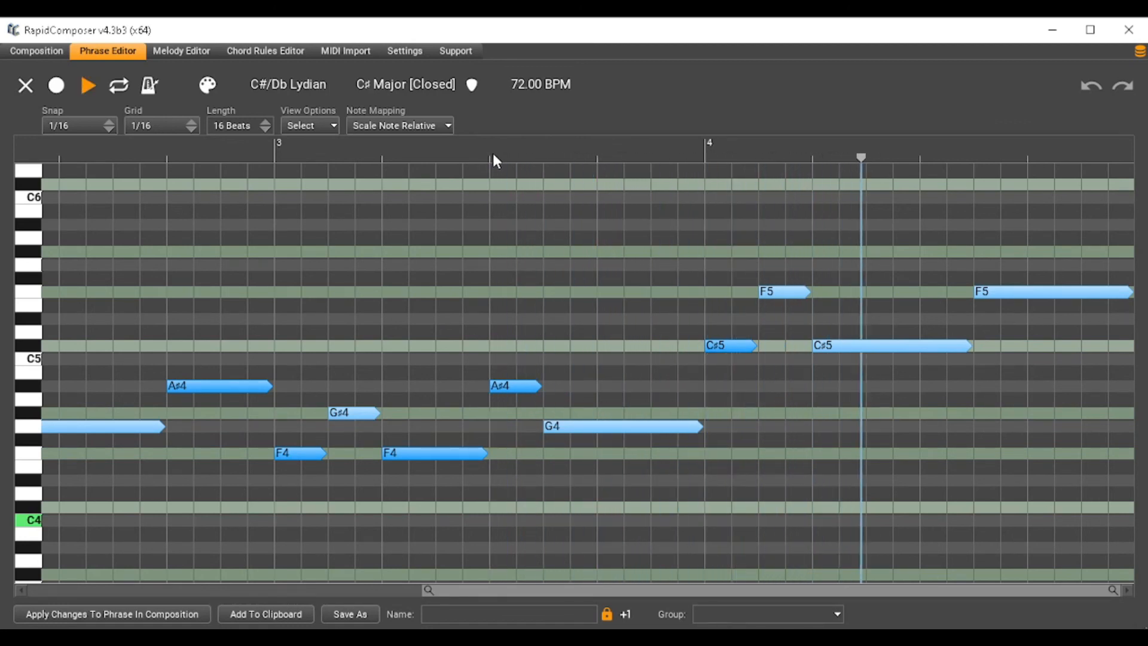
pyautogui.press('space')
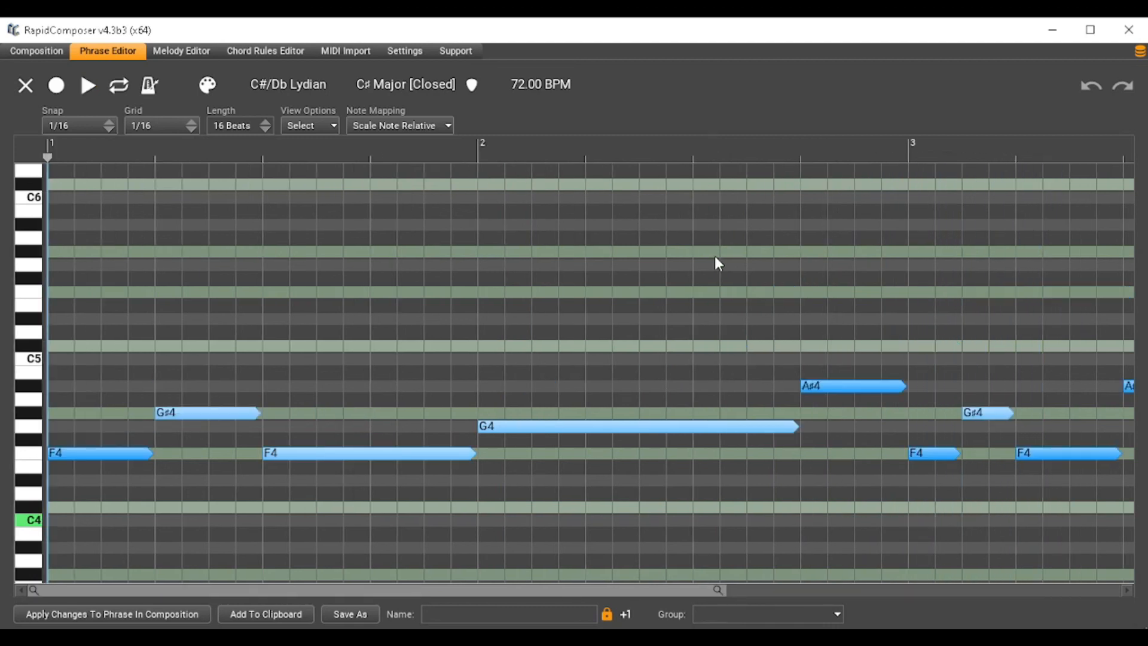
# - Delete the last two notes of the phrase, the long C#5 and F5 in bar 4
pyautogui.moveTo(510, 589); pyautogui.dragTo(1029, 514)
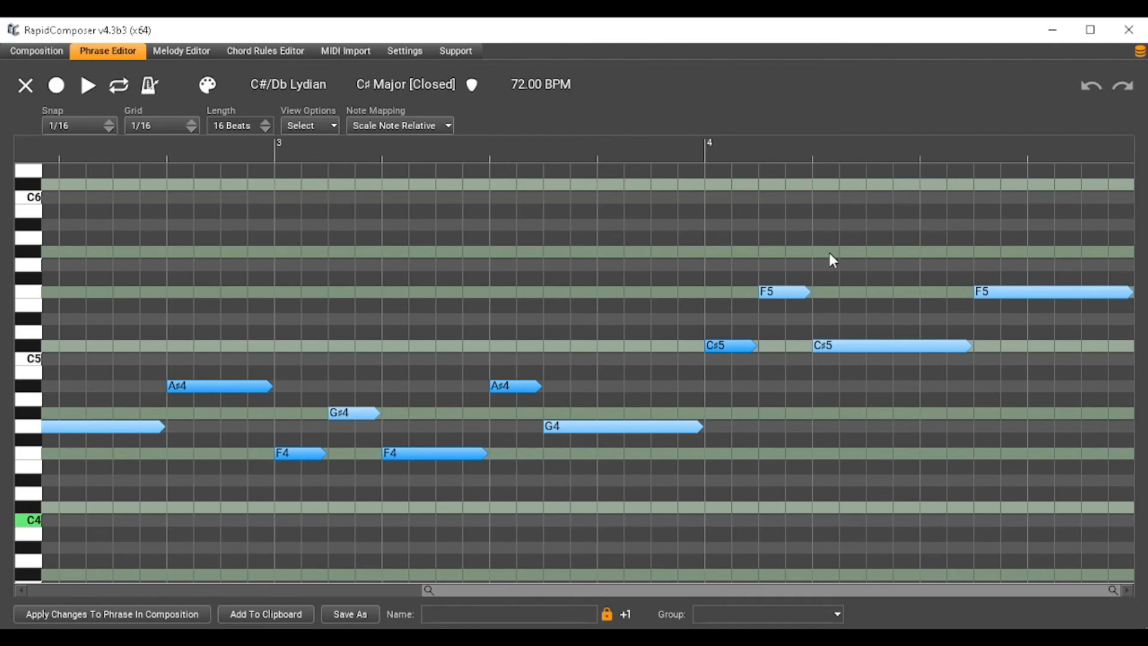
pyautogui.moveTo(776, 257); pyautogui.dragTo(1129, 393)
pyautogui.moveTo(866, 257); pyautogui.dragTo(1136, 400)
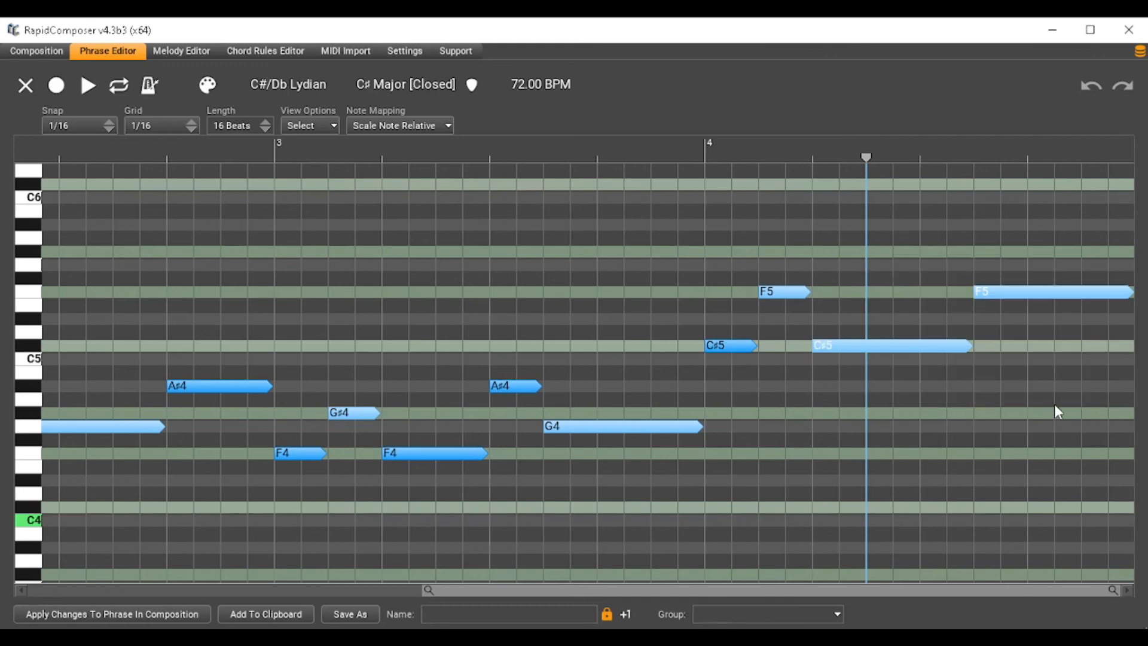
pyautogui.press('Delete')
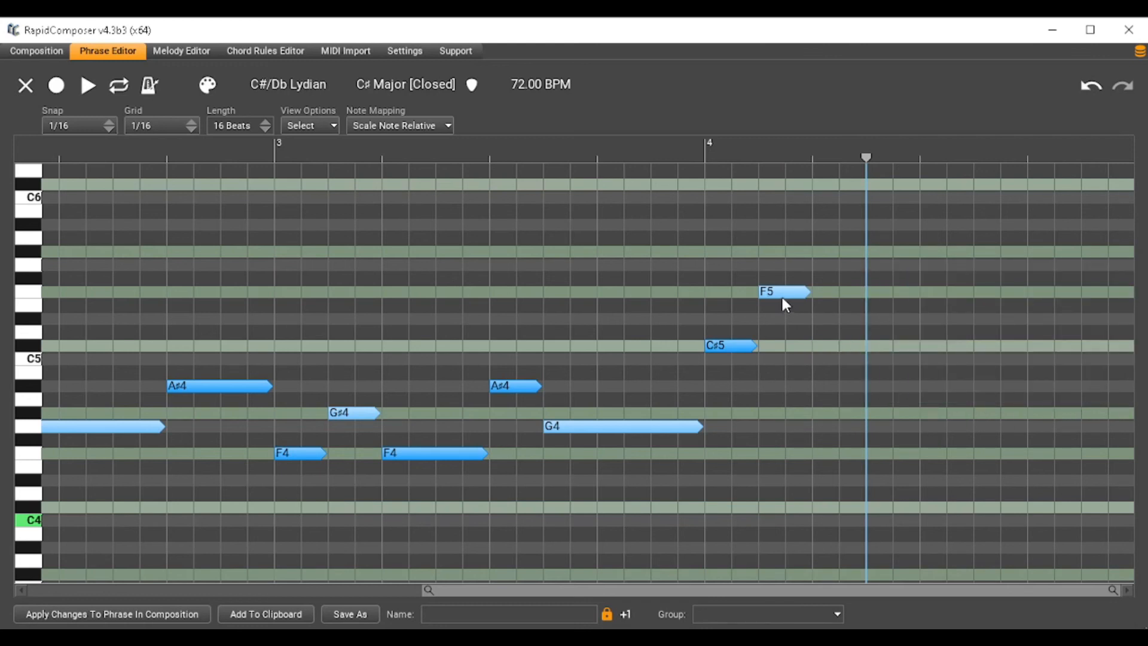
# - Lower the remaining F5 in bar 4 to G#4, lengthen it to beat 4, and play the phrase's ending
pyautogui.moveTo(783, 292)
pyautogui.mouseDown()
pyautogui.moveTo(785, 427)
pyautogui.moveTo(771, 456)
pyautogui.moveTo(795, 390)
pyautogui.moveTo(1077, 349)
pyautogui.moveTo(985, 365)
pyautogui.moveTo(1018, 366)
pyautogui.mouseUp()
pyautogui.scroll(-1, 826, 438)
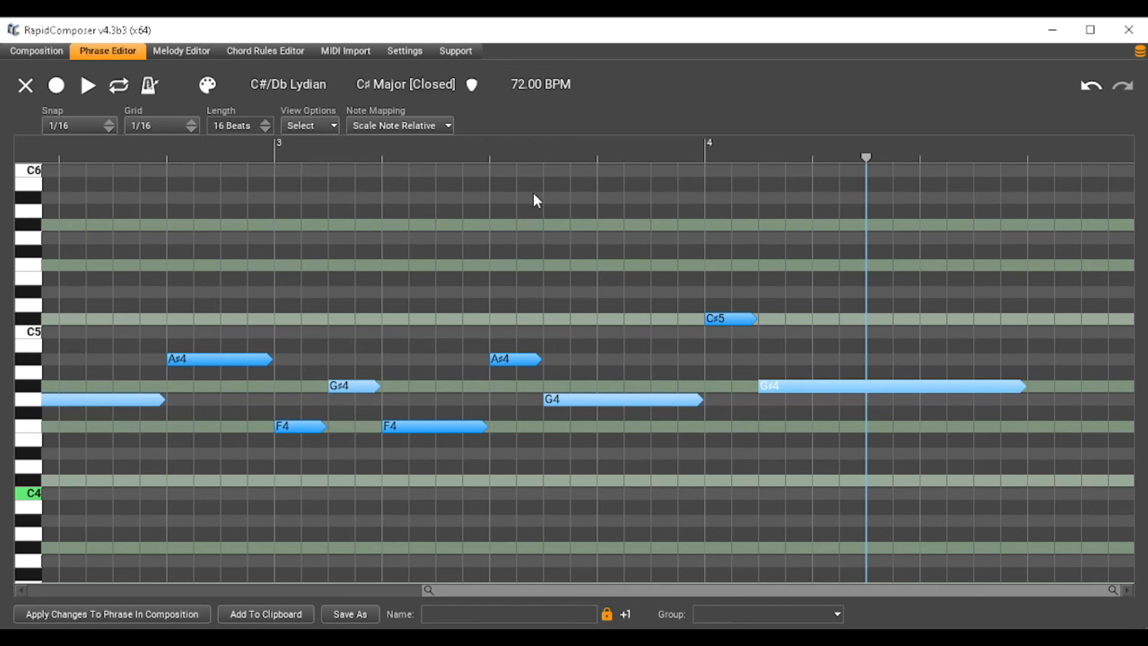
pyautogui.click(468, 161)
pyautogui.press('space')
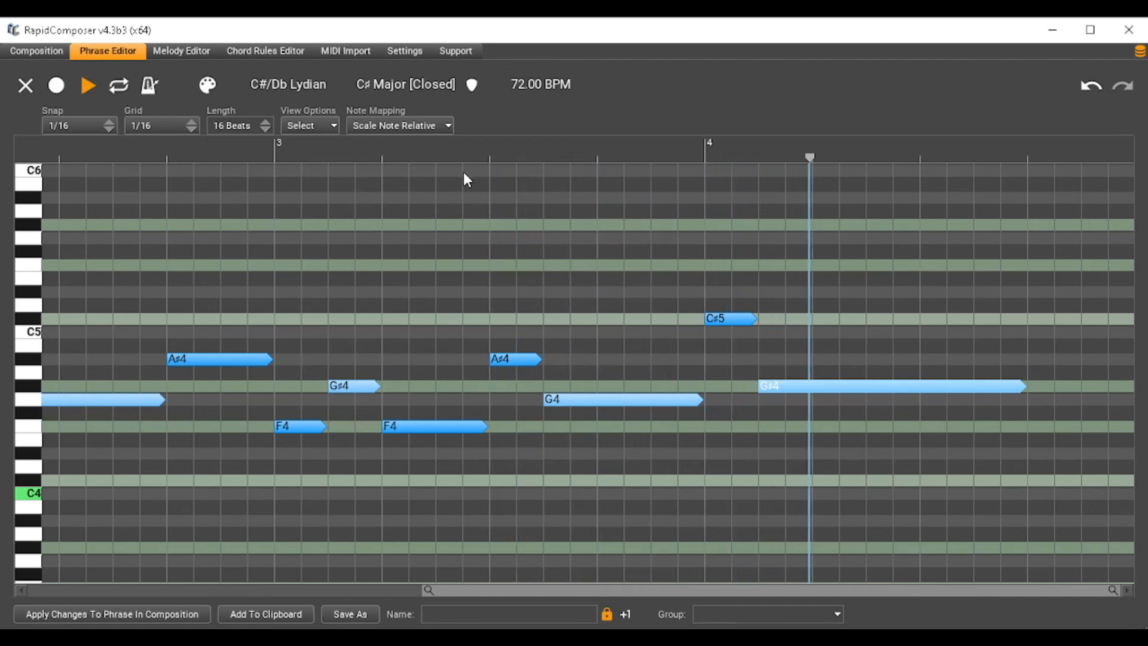
pyautogui.press('space')
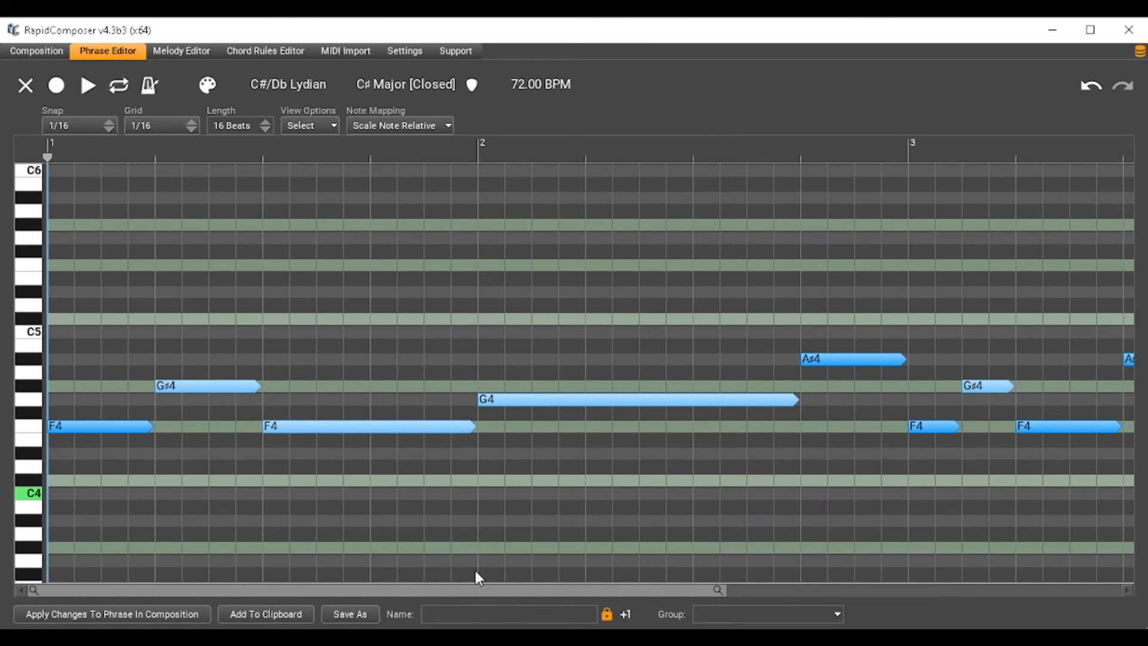
# - Raise the phrase's last note to A#4 and apply the changes to the phrase in the composition
pyautogui.moveTo(501, 589); pyautogui.dragTo(902, 589)
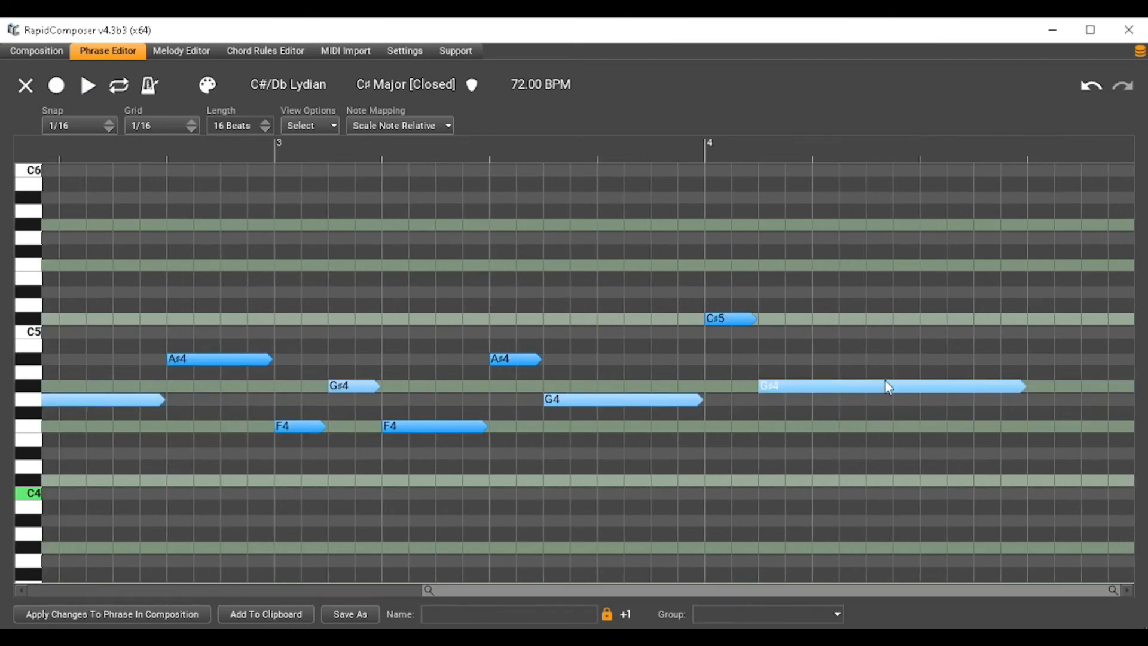
pyautogui.moveTo(872, 389); pyautogui.dragTo(866, 360)
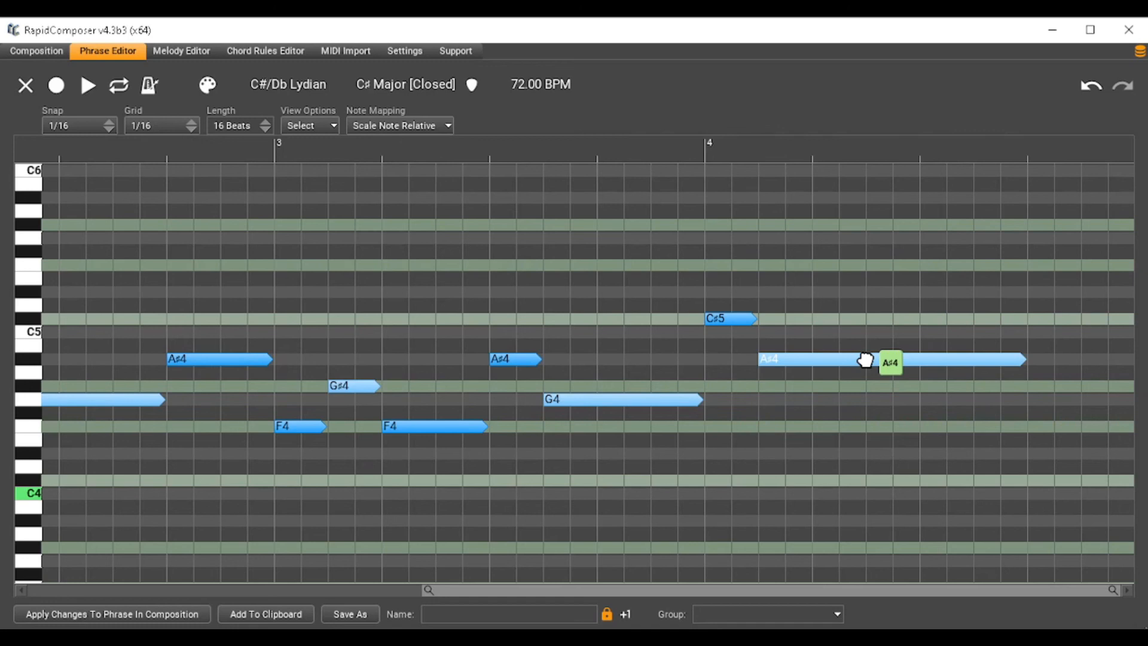
pyautogui.click(93, 616)
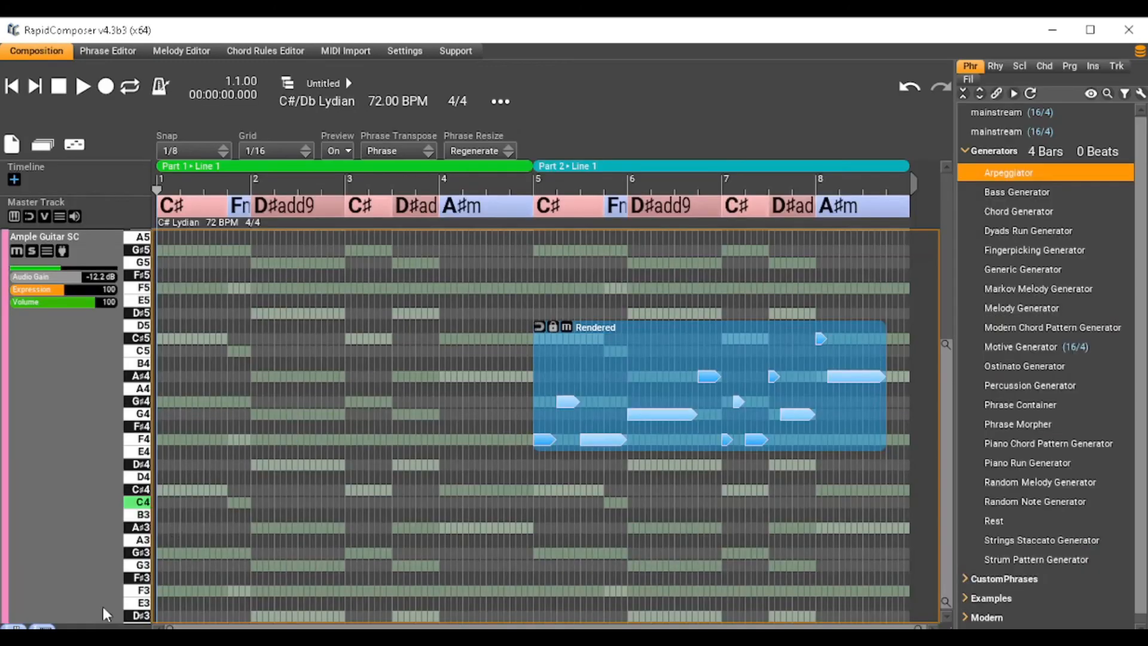
# - Play the composition from the end of bar 4 through the whole of Part 2
pyautogui.click(511, 190)
pyautogui.press('space')
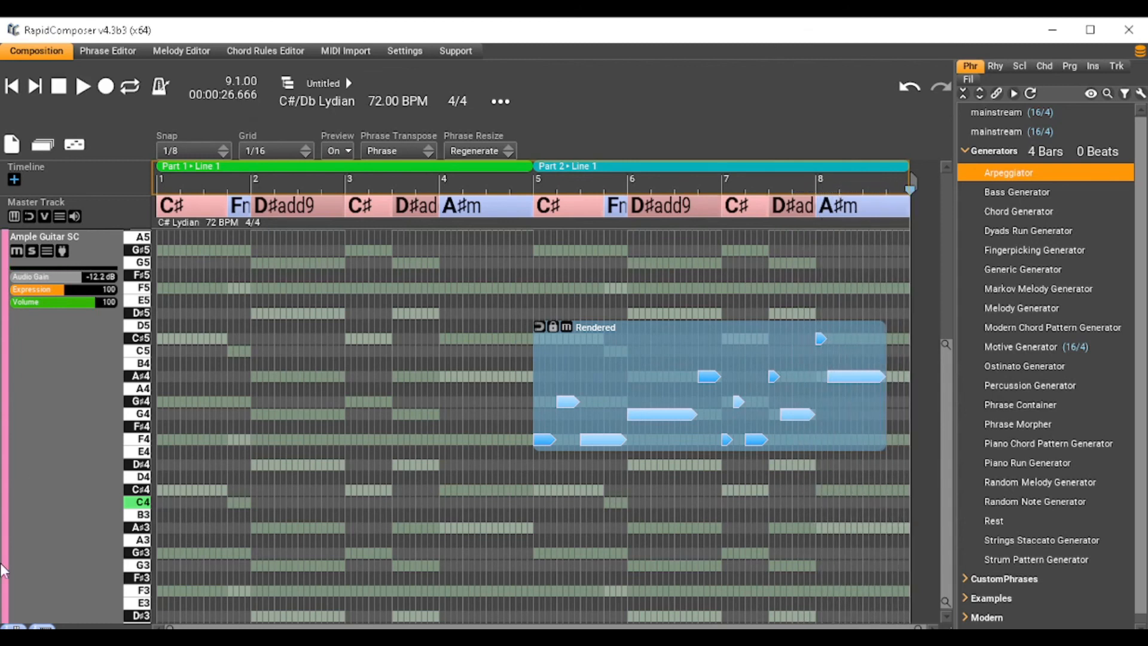
# - Shrink the Ample Guitar SC track so all tracks fit in view, and play the whole composition from the beginning
pyautogui.scroll(5, 45, 507)
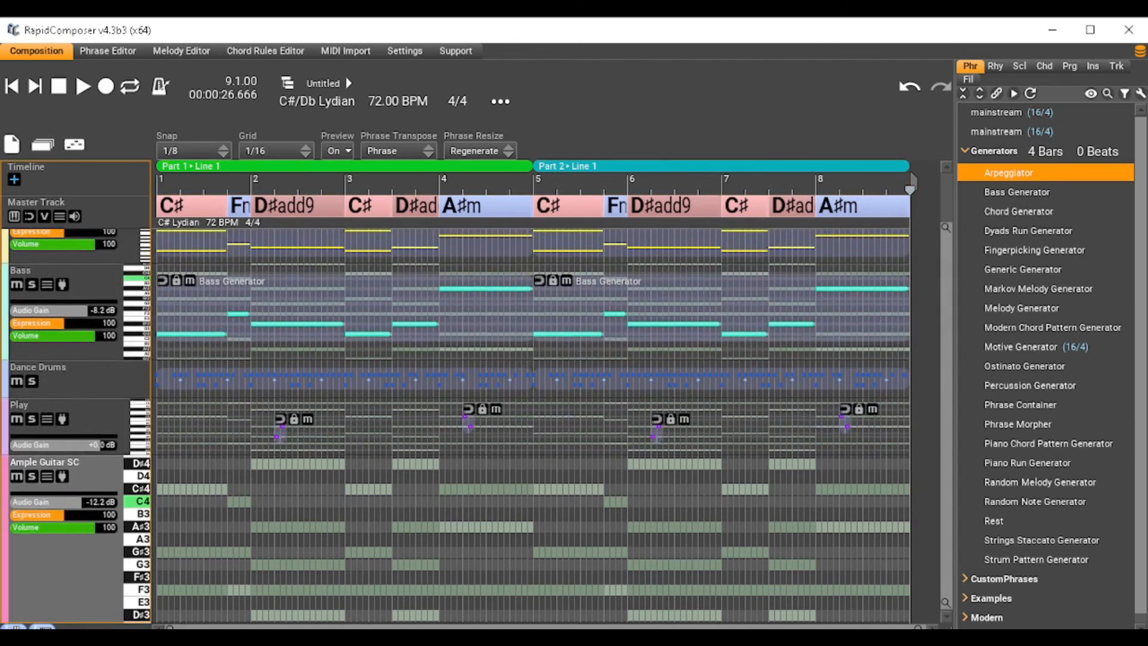
pyautogui.scroll(2, 76, 598)
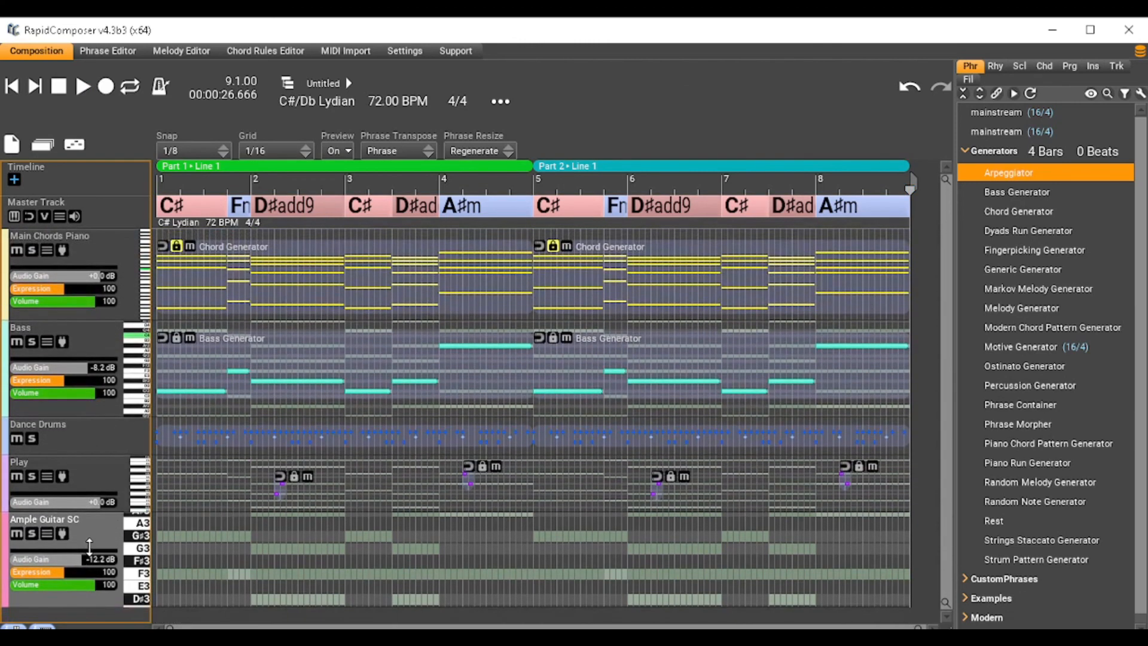
pyautogui.click(12, 88)
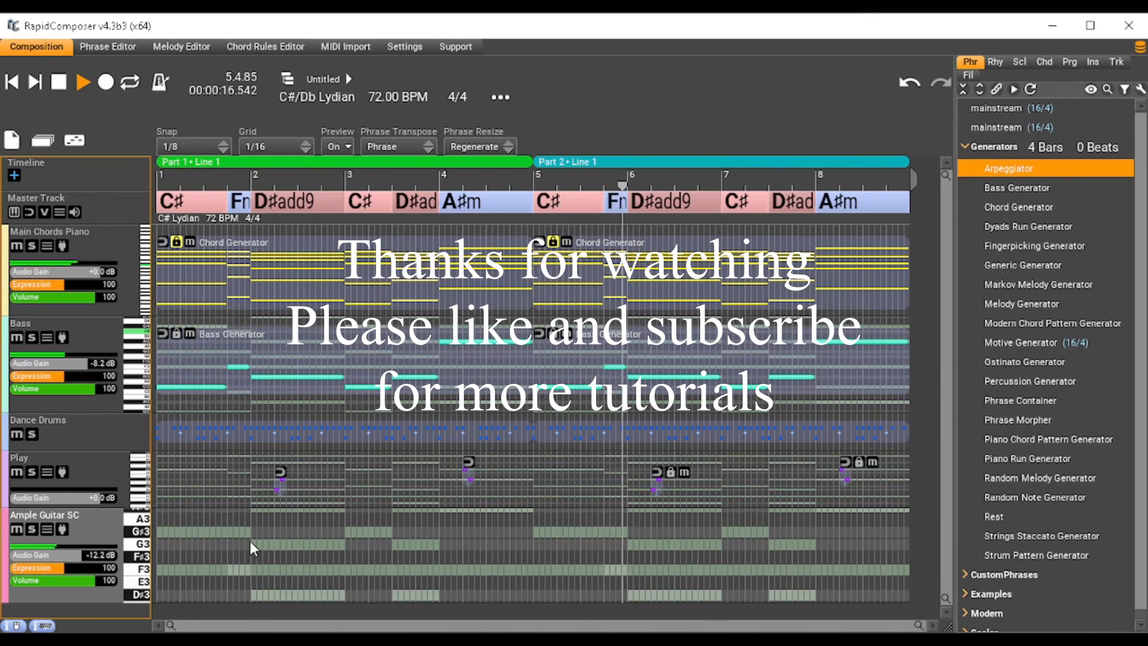
pyautogui.scroll(-3, 240, 562)
pyautogui.scroll(7, 239, 562)
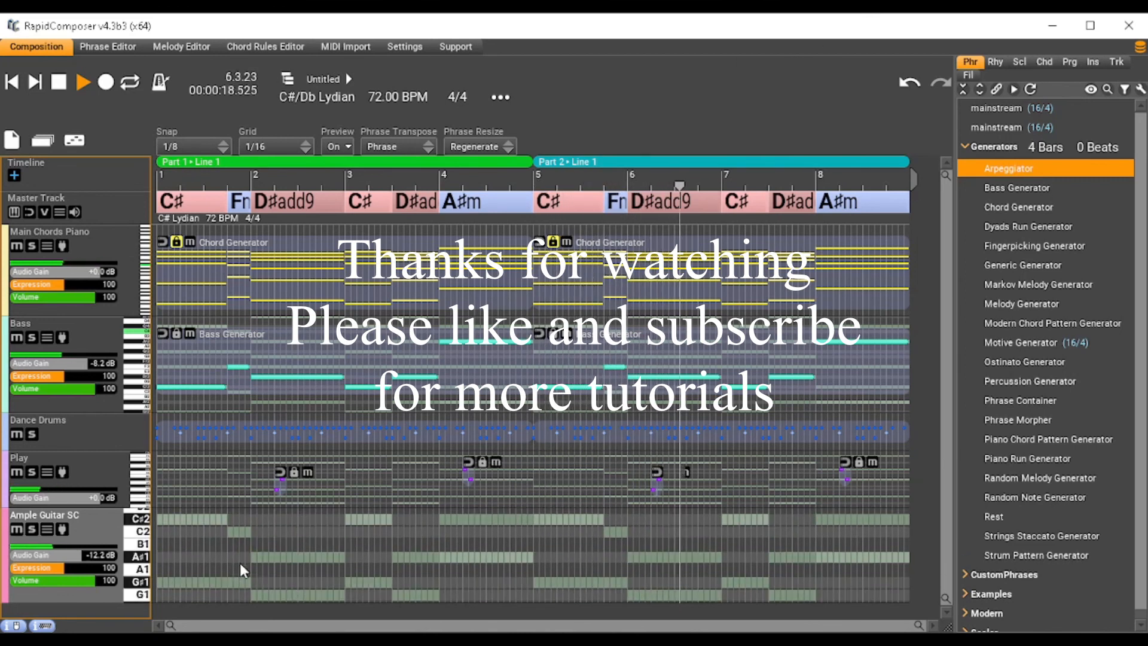